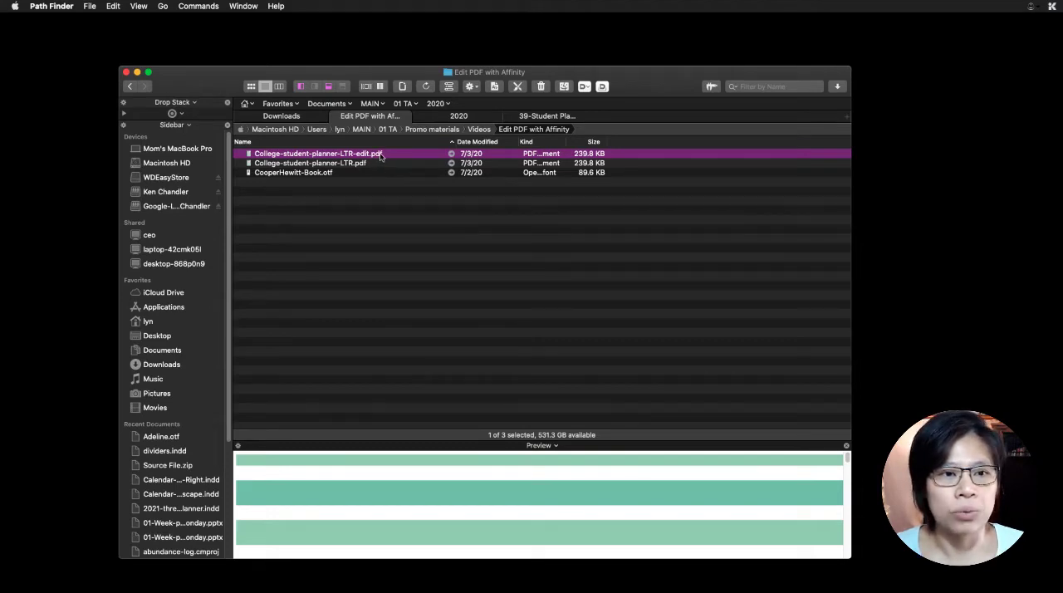
- Open College-student-planner-LTR-edit.pdf with Affinity Publisher to bring up its PDF import options
right_click(381, 157)
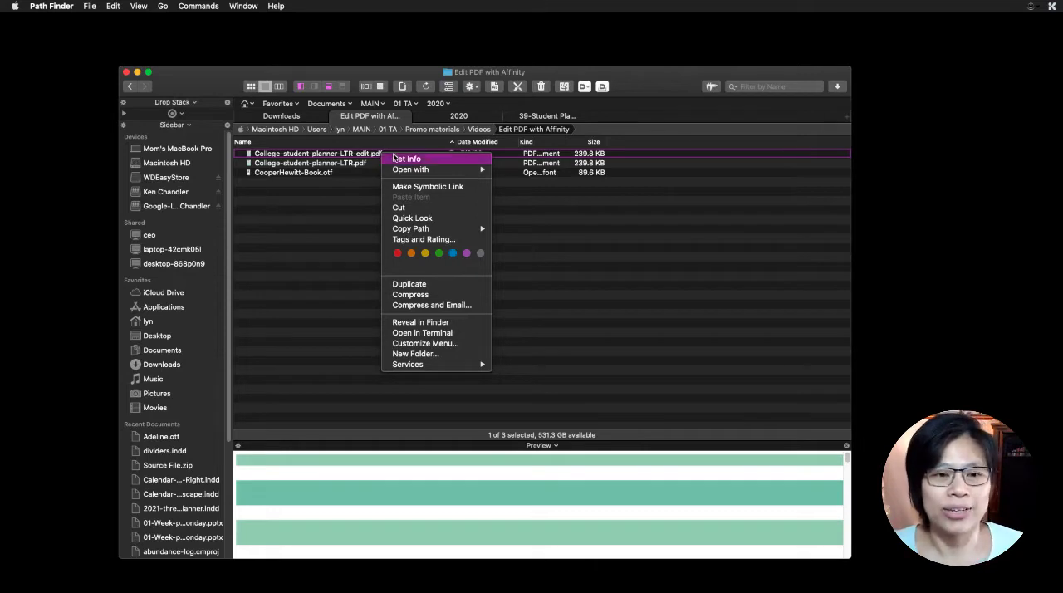
mouse_move(415, 169)
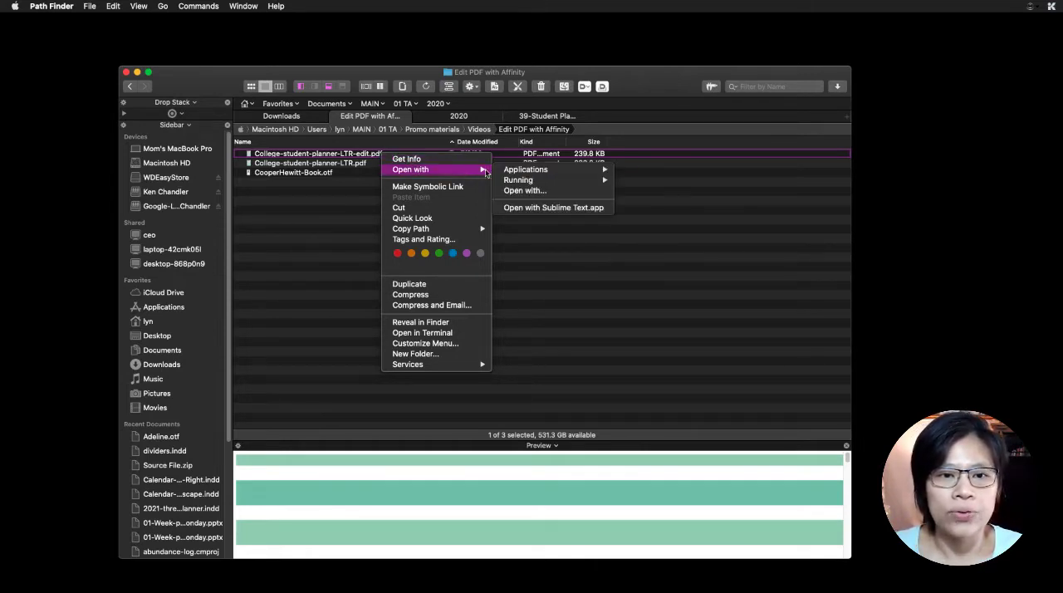
mouse_move(523, 172)
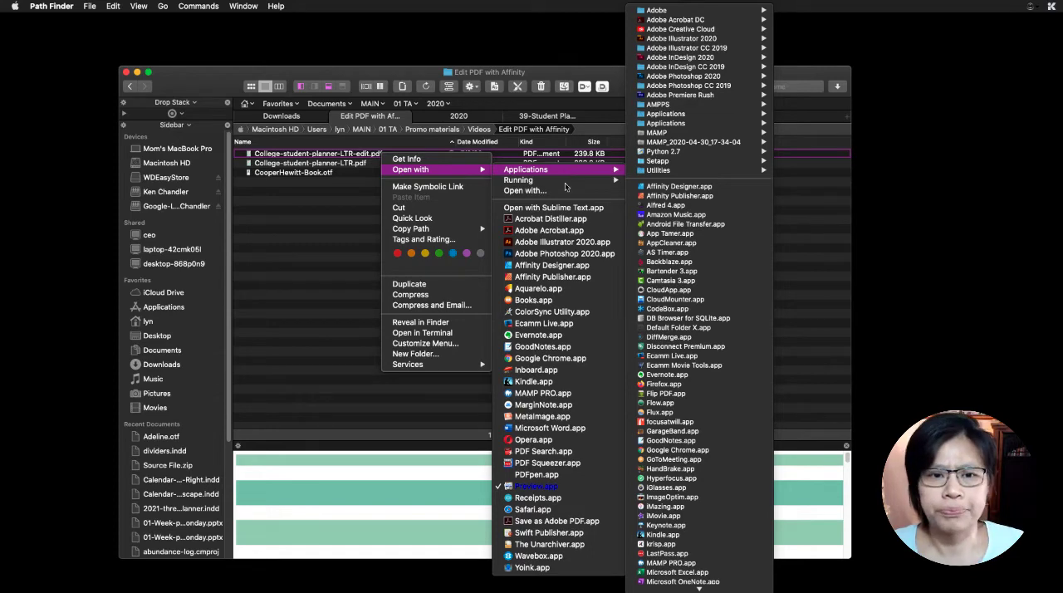
click(552, 277)
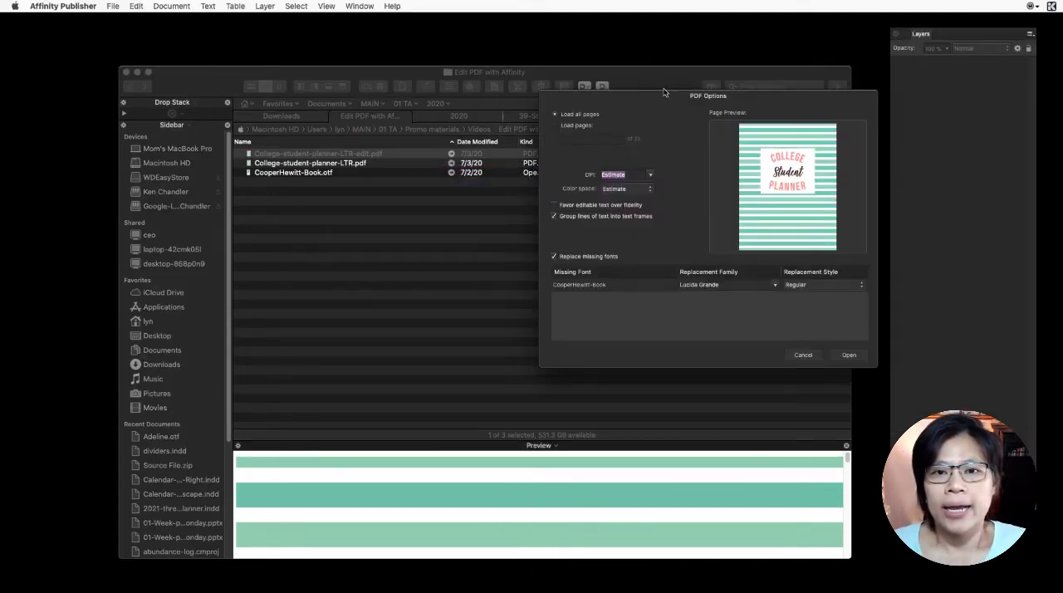
drag(659, 96, 575, 62)
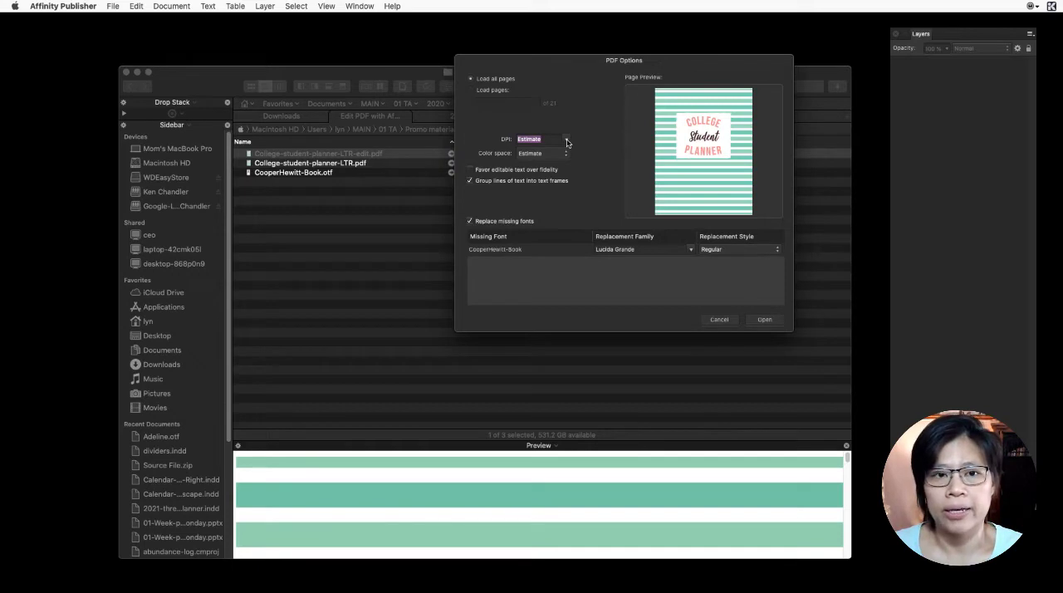
- Try 300 as the import DPI, look through the color space choices, and return the DPI to Estimate
click(566, 143)
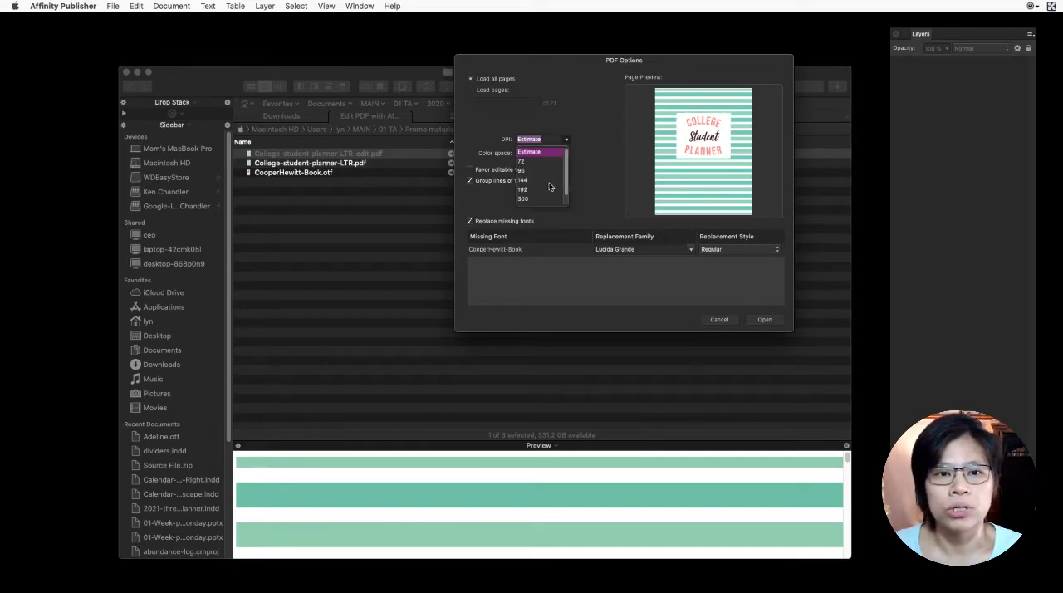
click(535, 201)
click(565, 155)
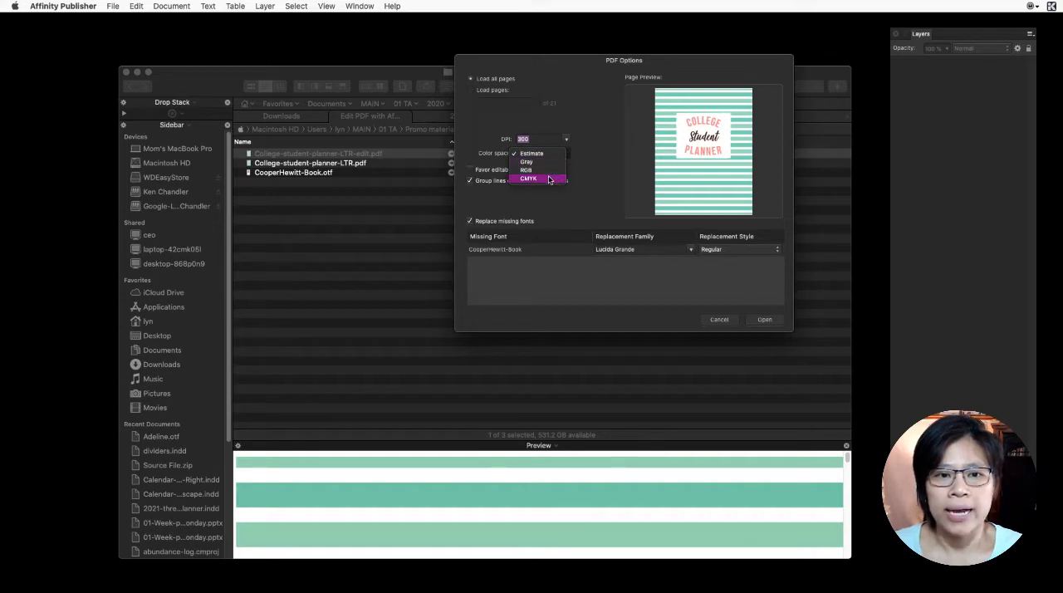
click(586, 149)
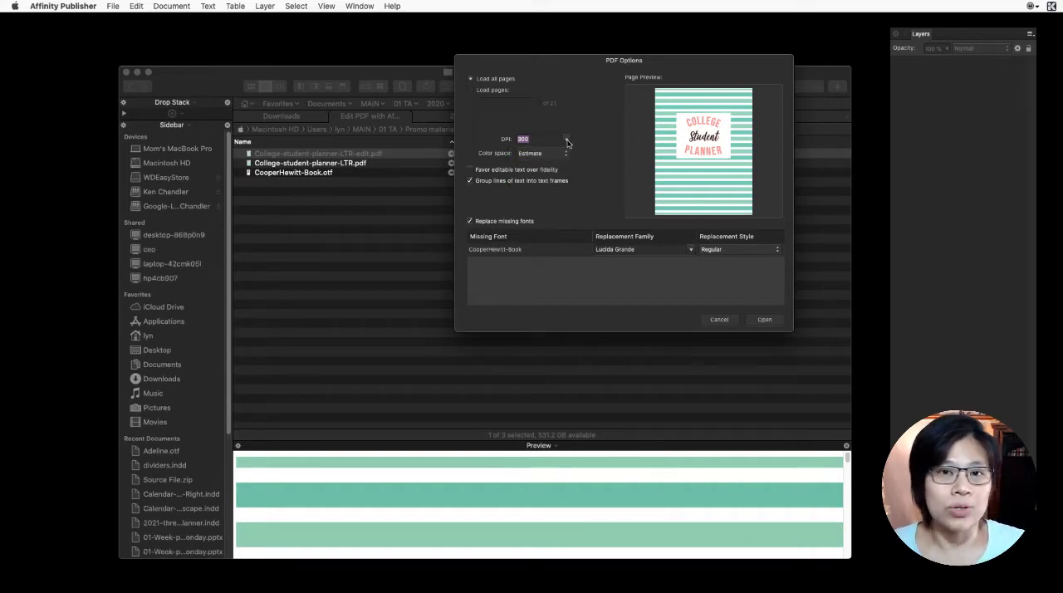
click(566, 141)
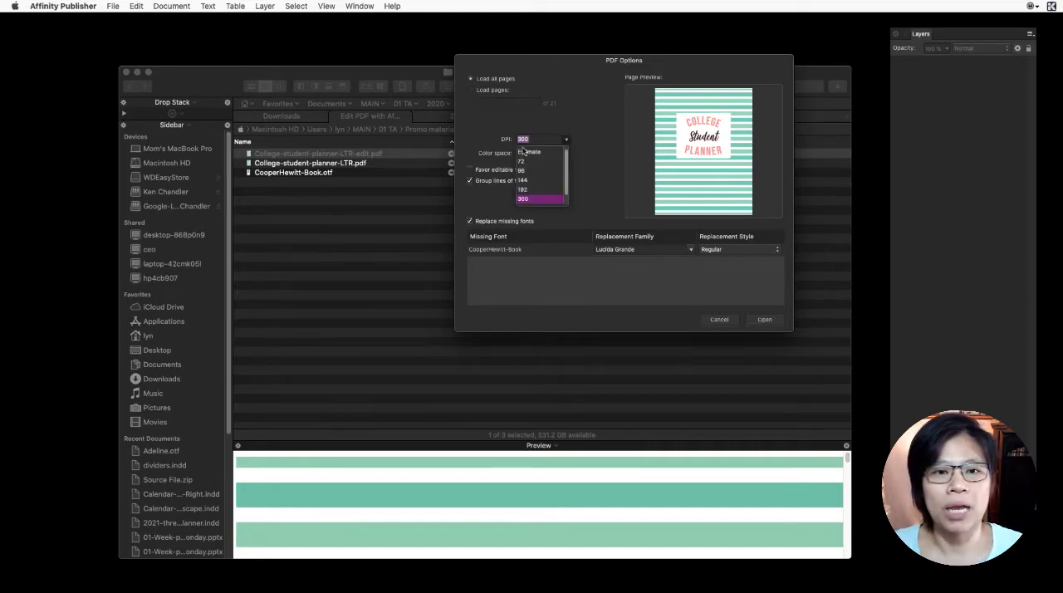
click(529, 152)
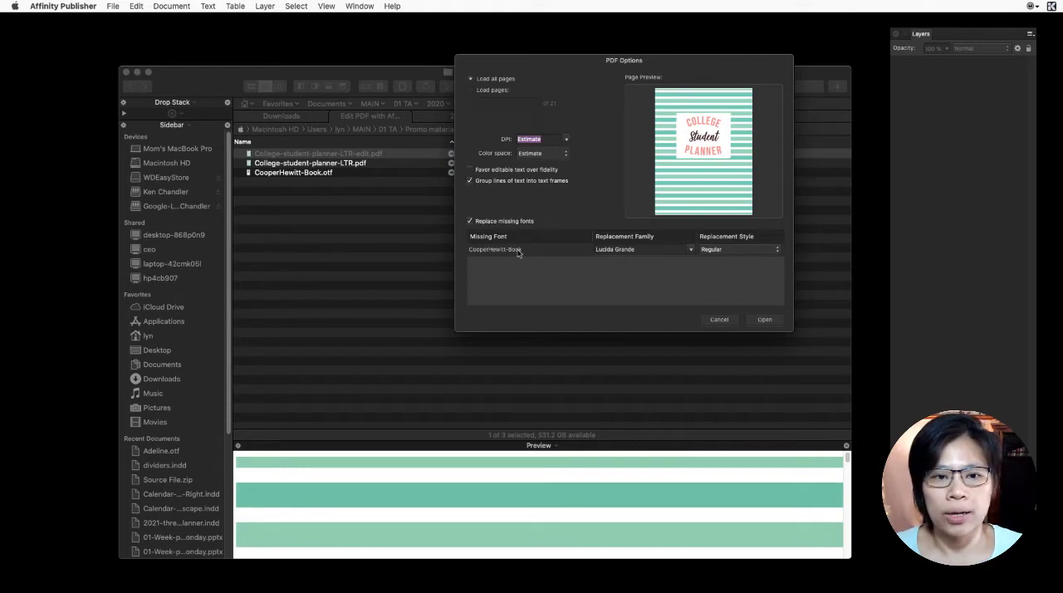
- Turn off the replacement of missing fonts and cancel the PDF import
click(621, 251)
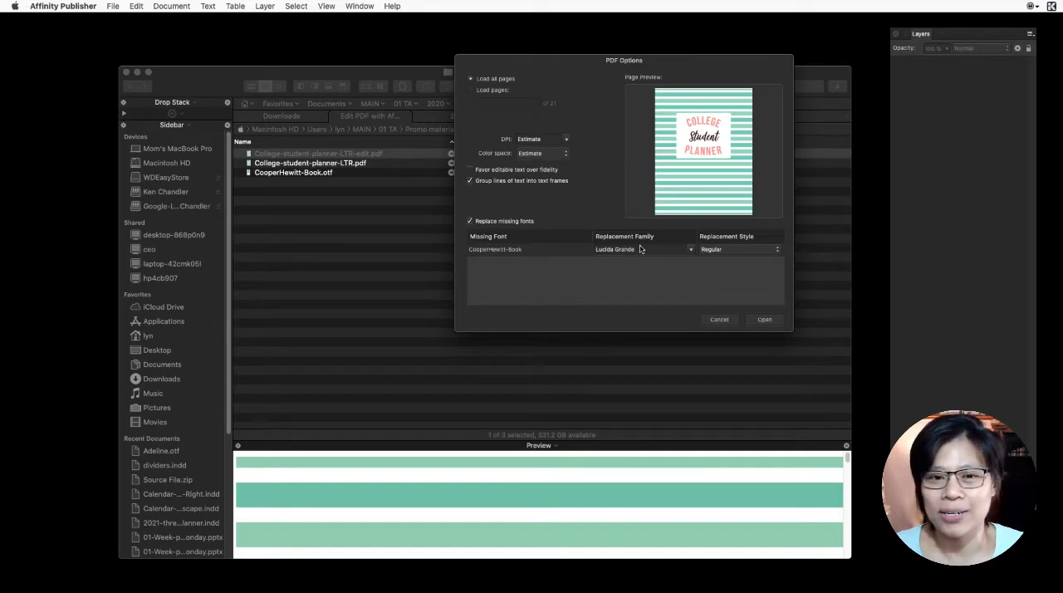
click(484, 223)
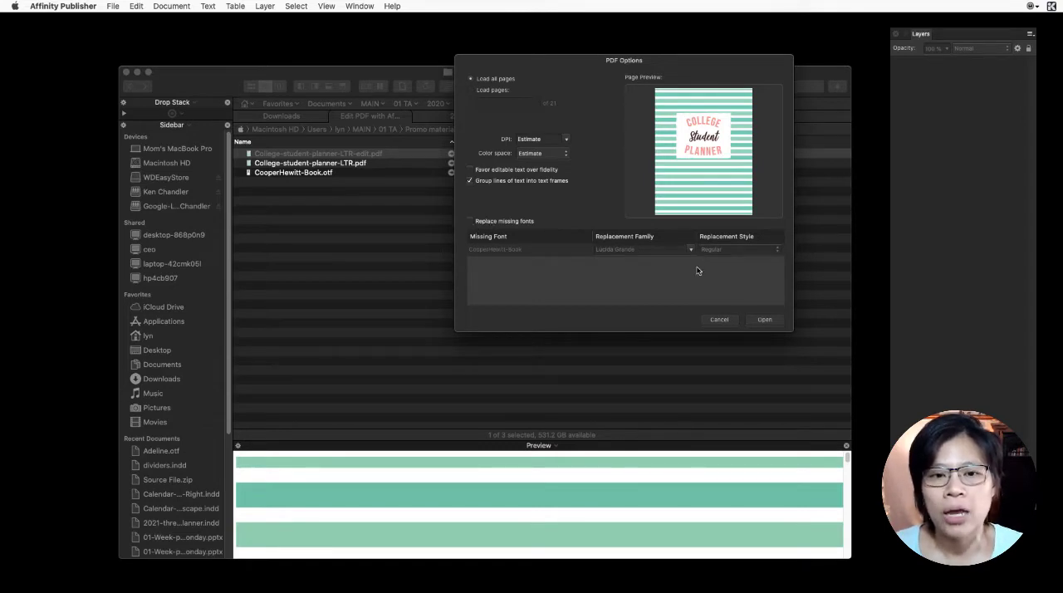
click(718, 323)
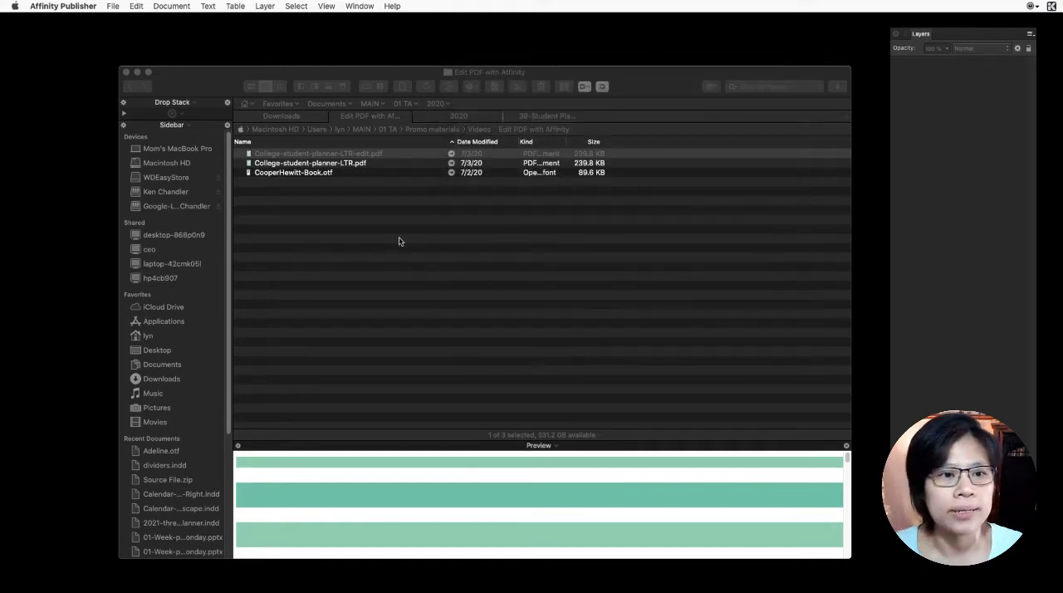
- Install the Cooper Hewitt Book font from CooperHewitt-Book.otf
click(363, 174)
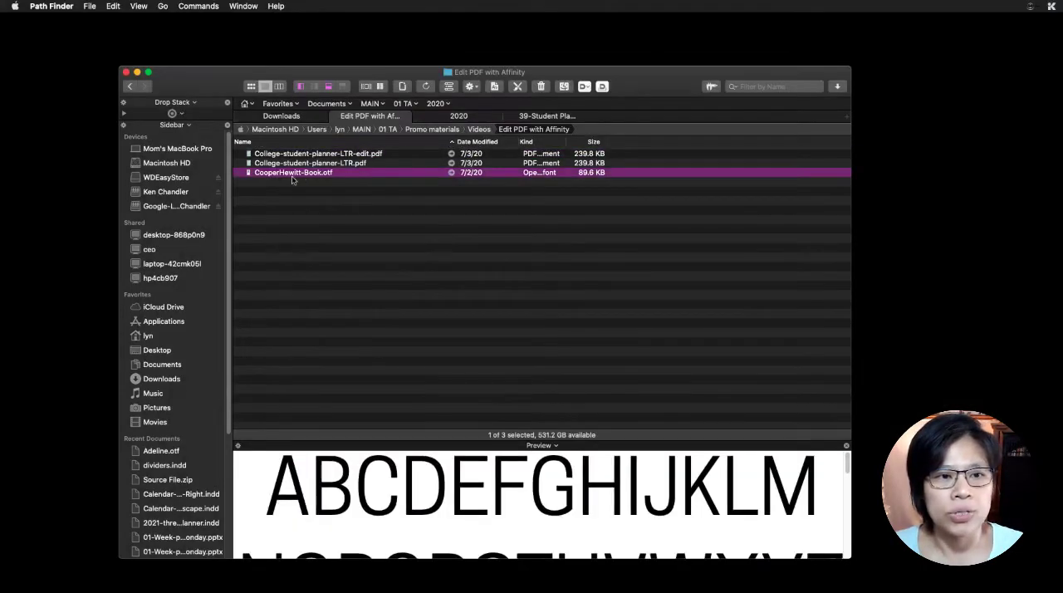
double_click(321, 174)
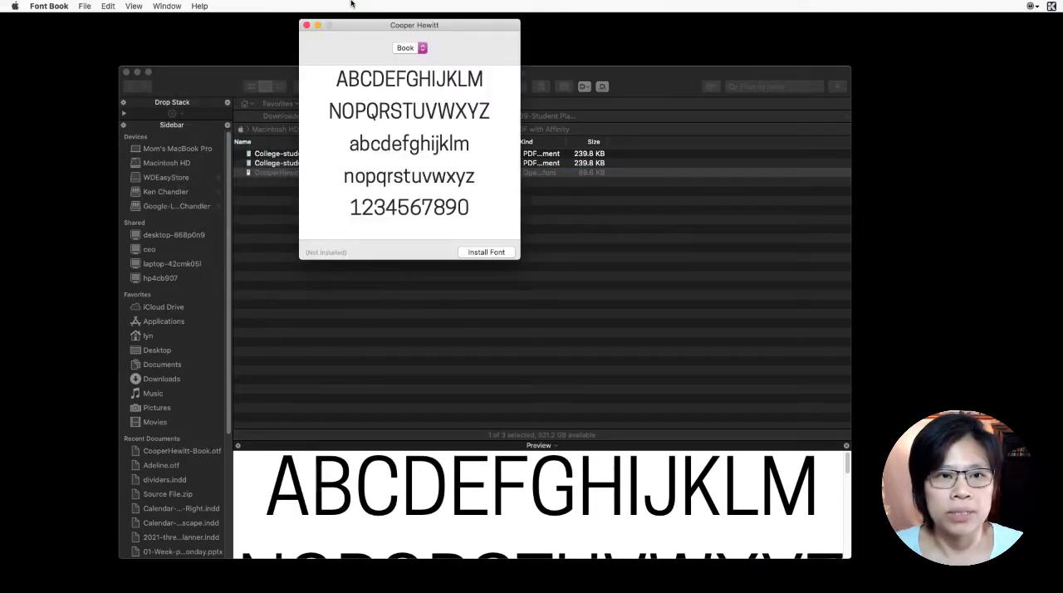
click(499, 254)
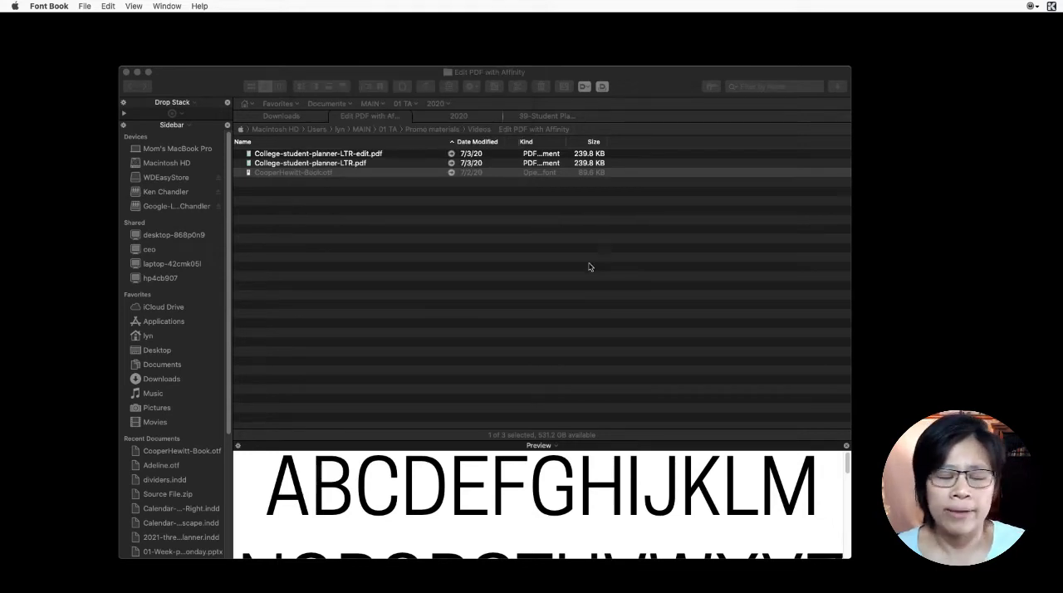
- Open College-student-planner-LTR-edit.pdf in Affinity Publisher with all pages loaded and DPI and color space on Estimate, and dismiss the assigned-profile notice
right_click(366, 157)
mouse_move(403, 171)
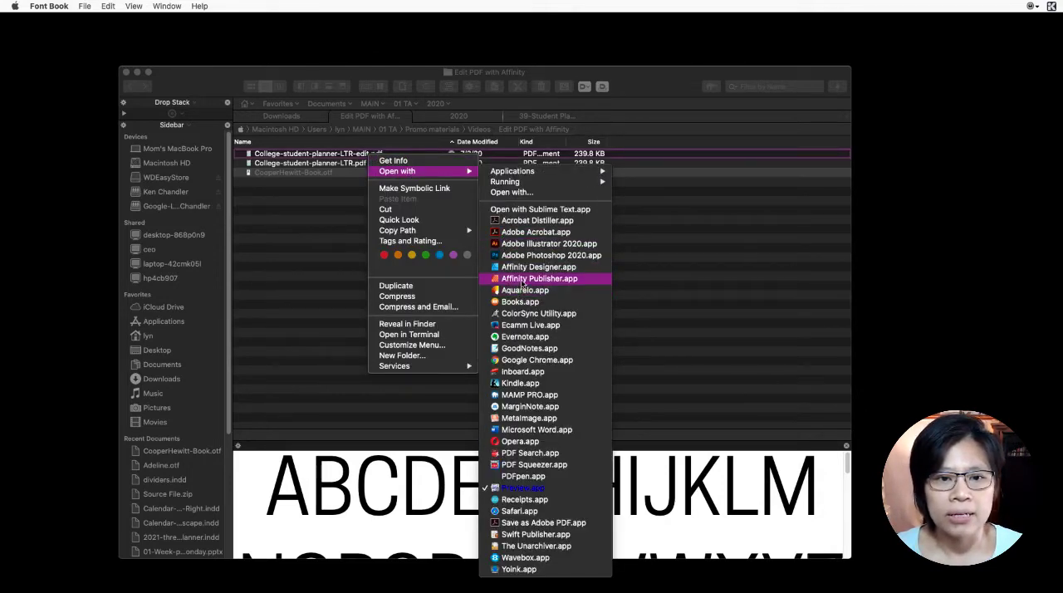
click(531, 279)
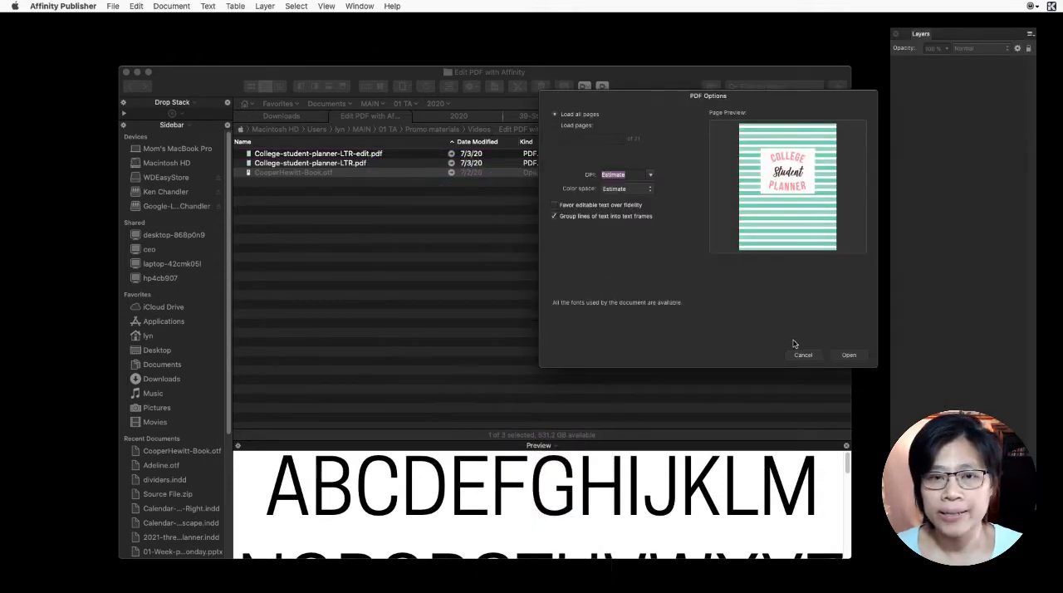
drag(644, 102, 541, 66)
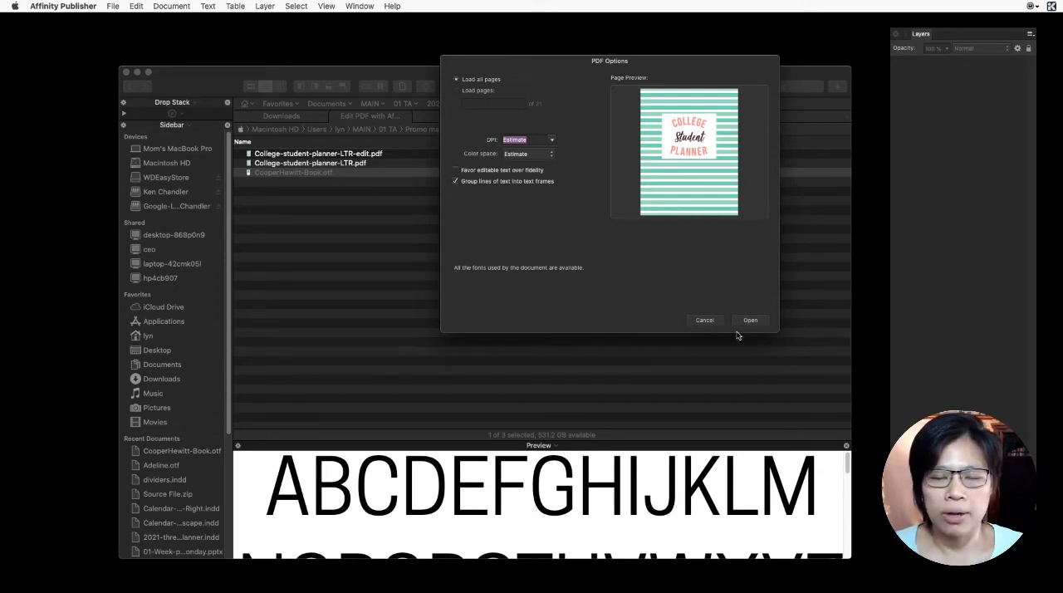
click(477, 92)
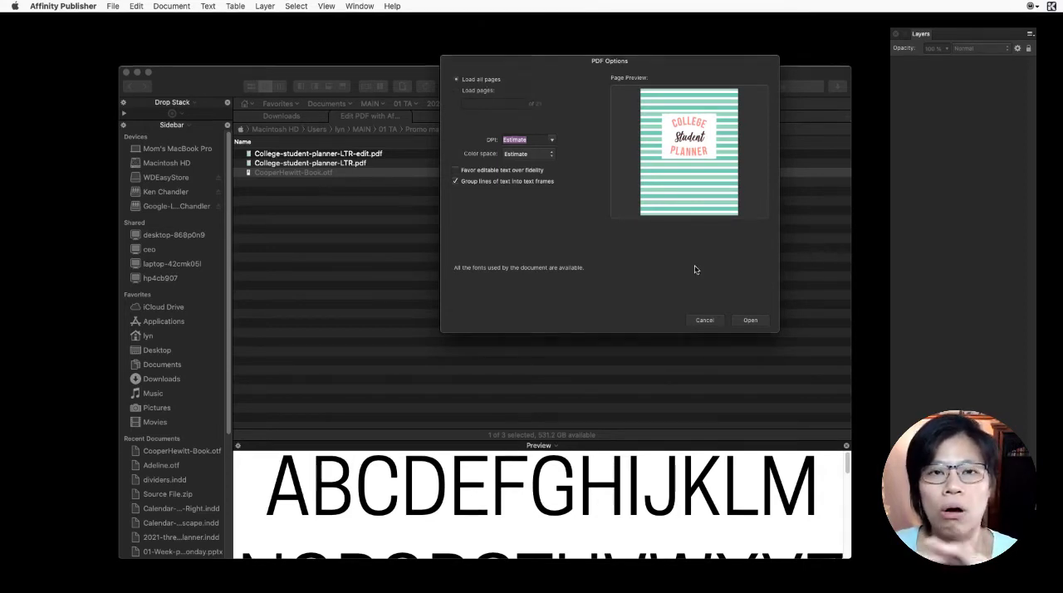
click(748, 320)
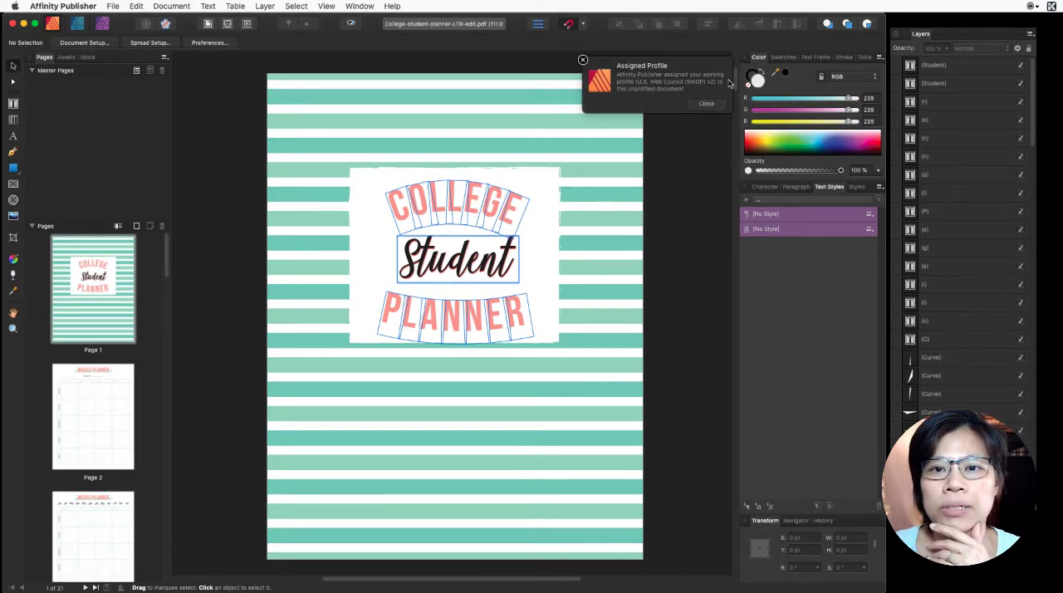
click(705, 106)
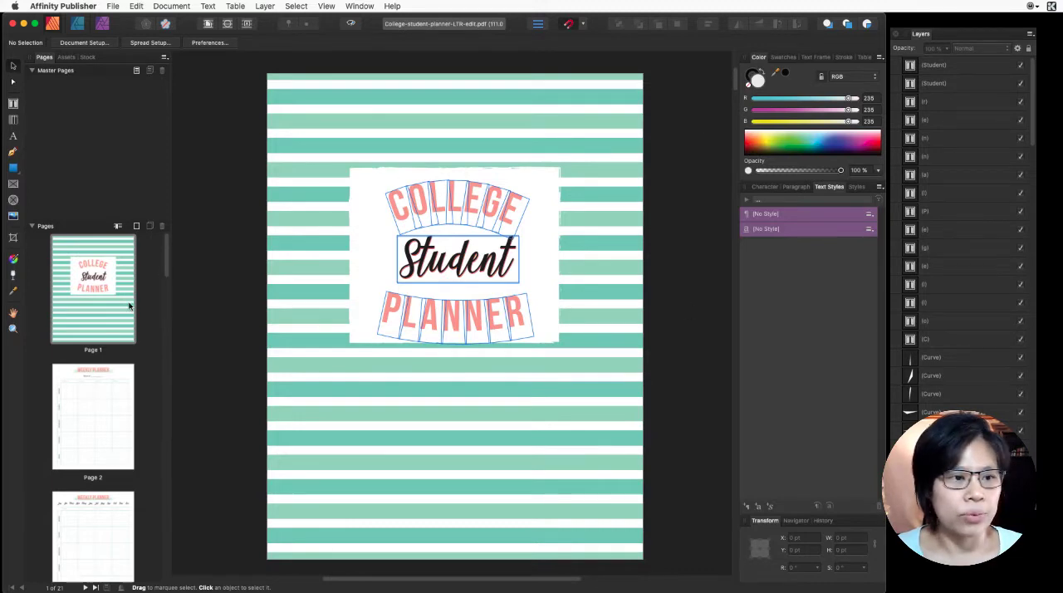
- Examine the cover page's green background stripes by selecting them one at a time down the page
scroll(125, 307, down, 8)
scroll(118, 314, up, 8)
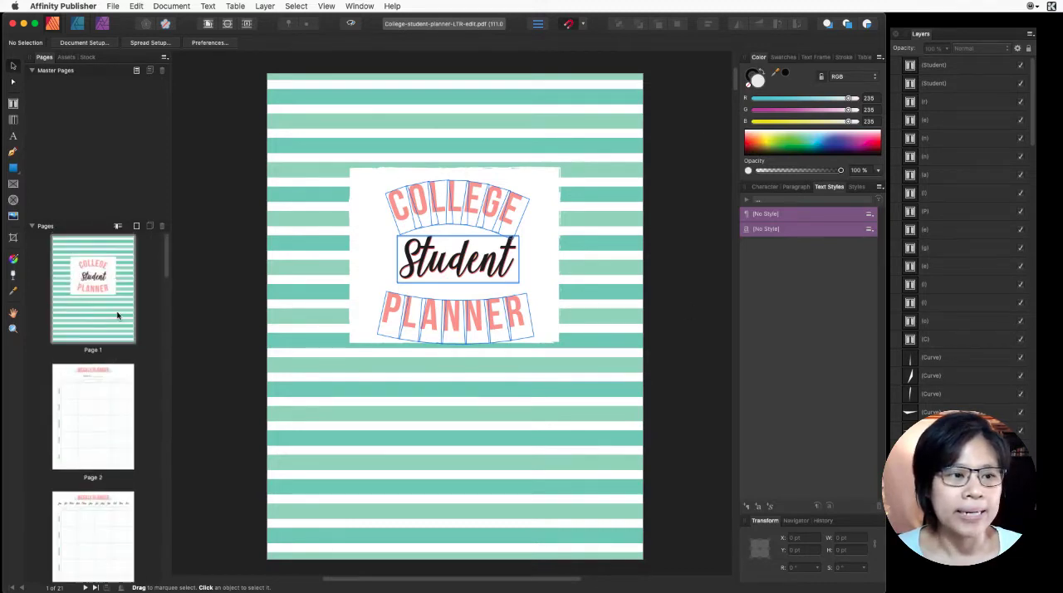
click(392, 96)
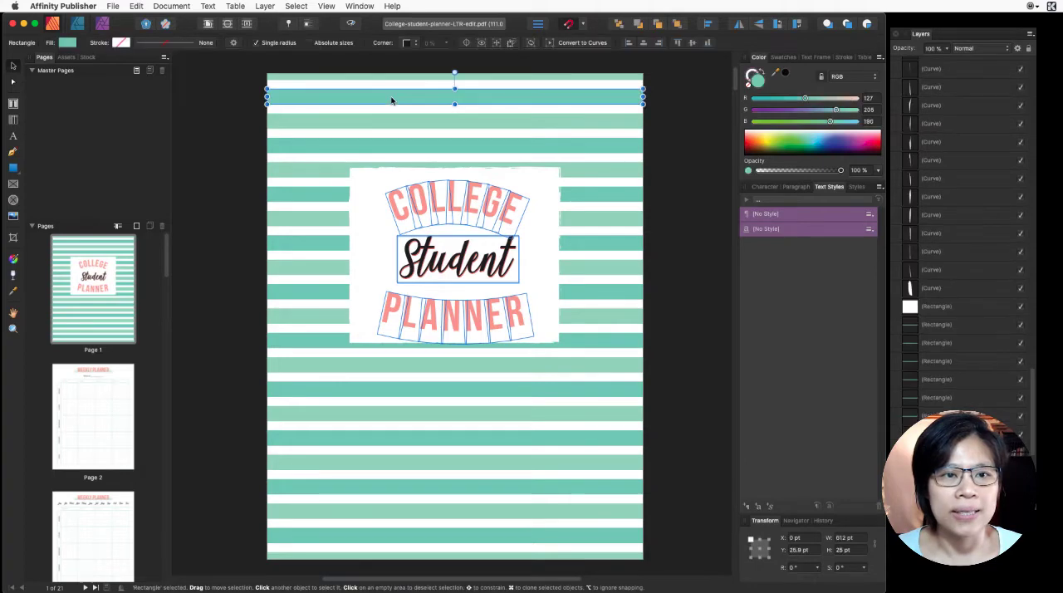
click(387, 119)
click(377, 141)
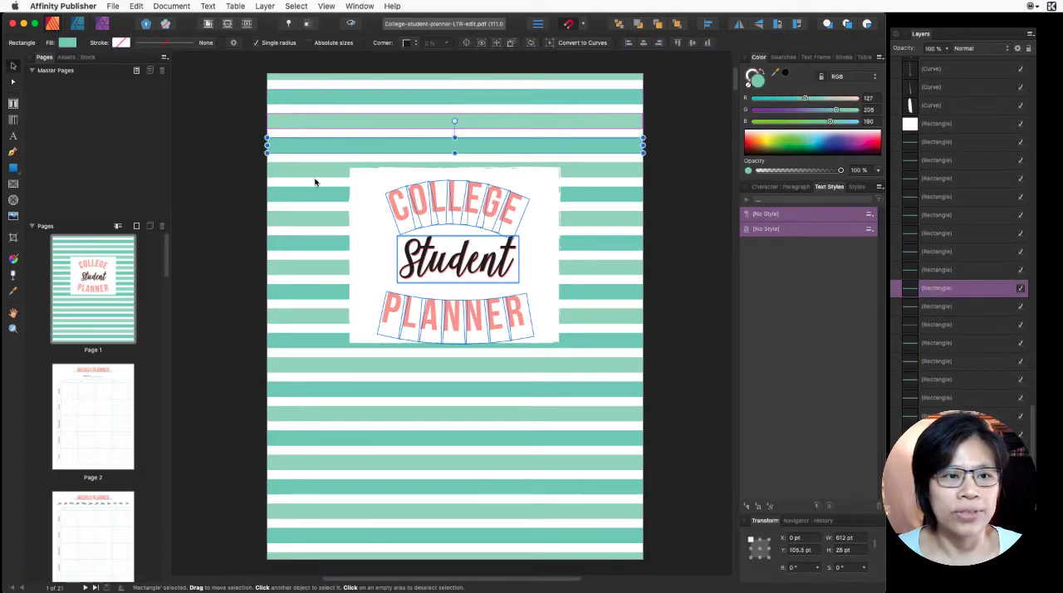
click(385, 171)
click(306, 203)
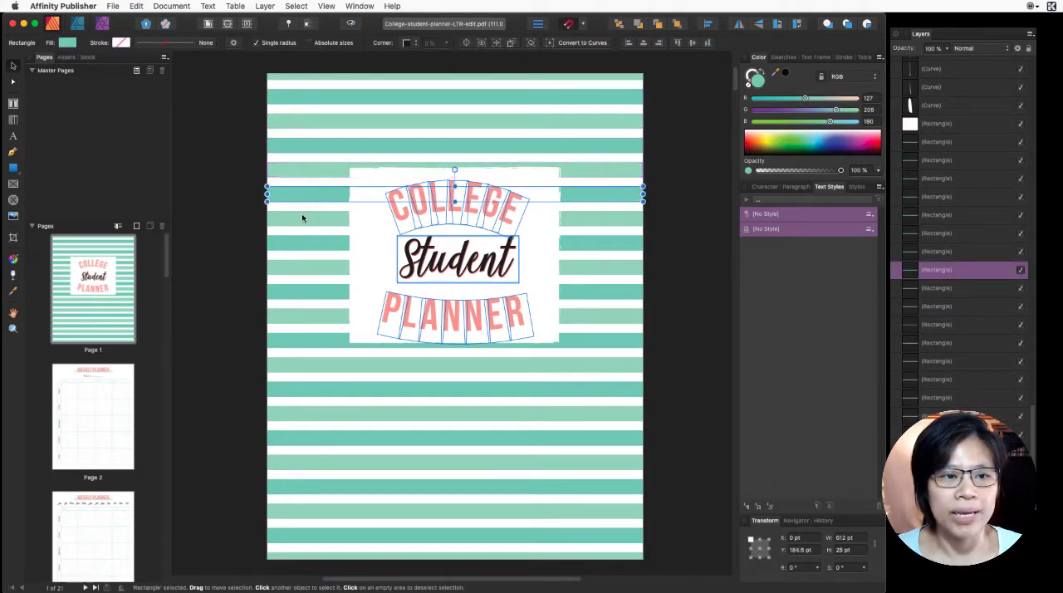
click(303, 217)
click(307, 243)
click(306, 266)
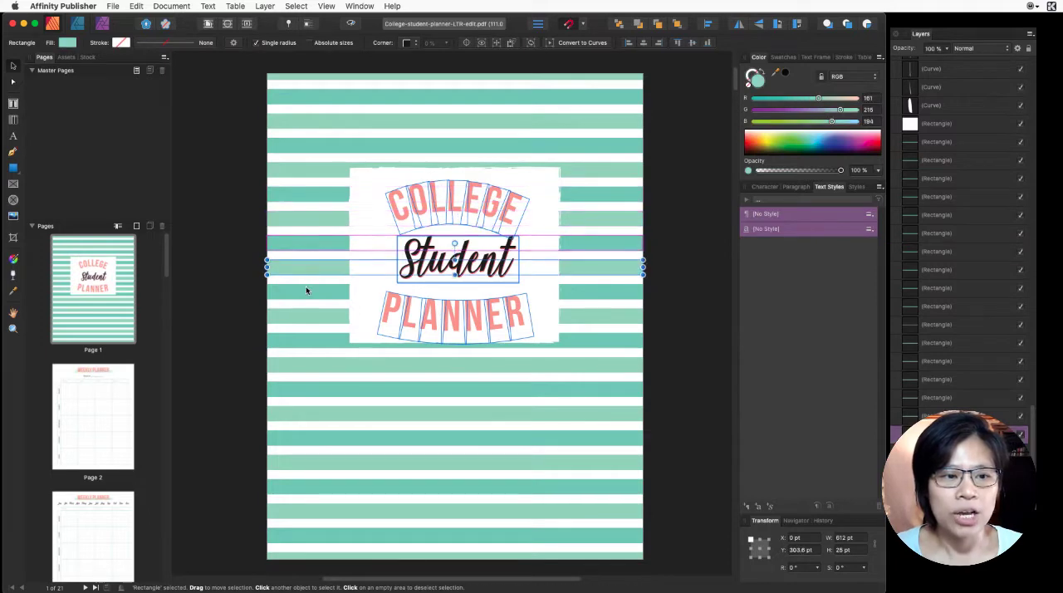
click(307, 291)
click(314, 324)
click(306, 342)
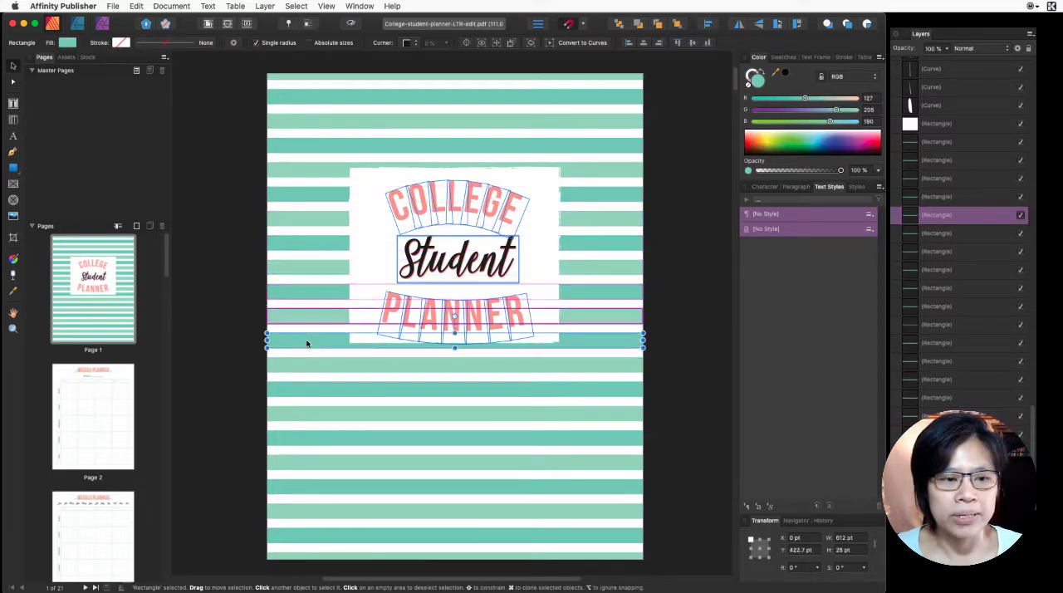
click(302, 362)
click(304, 389)
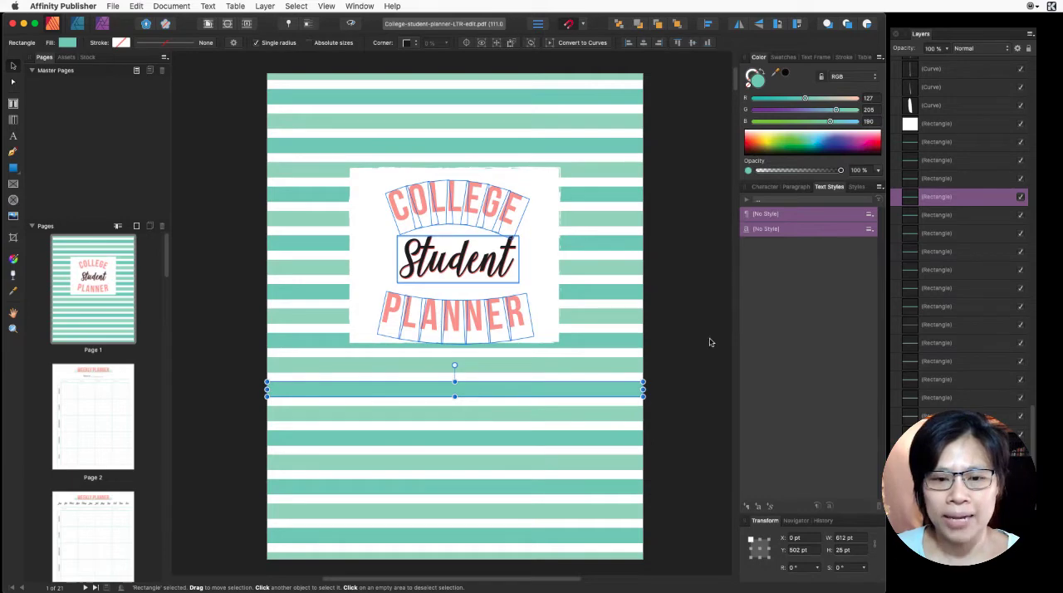
- Switch to the Opera browser, open coolors.co, and dismiss its What's new message
click(596, 586)
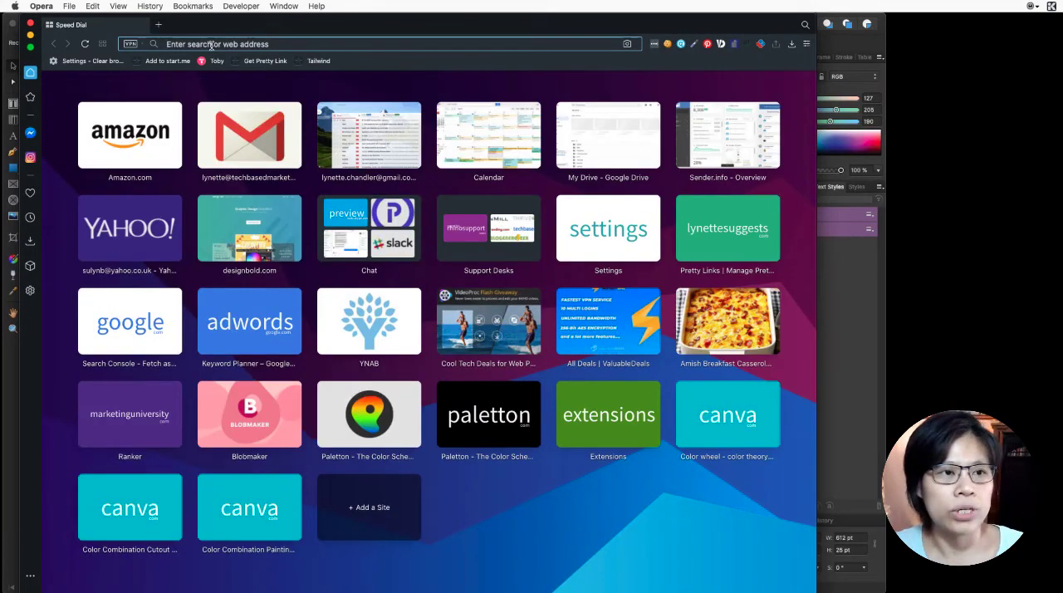
click(211, 46)
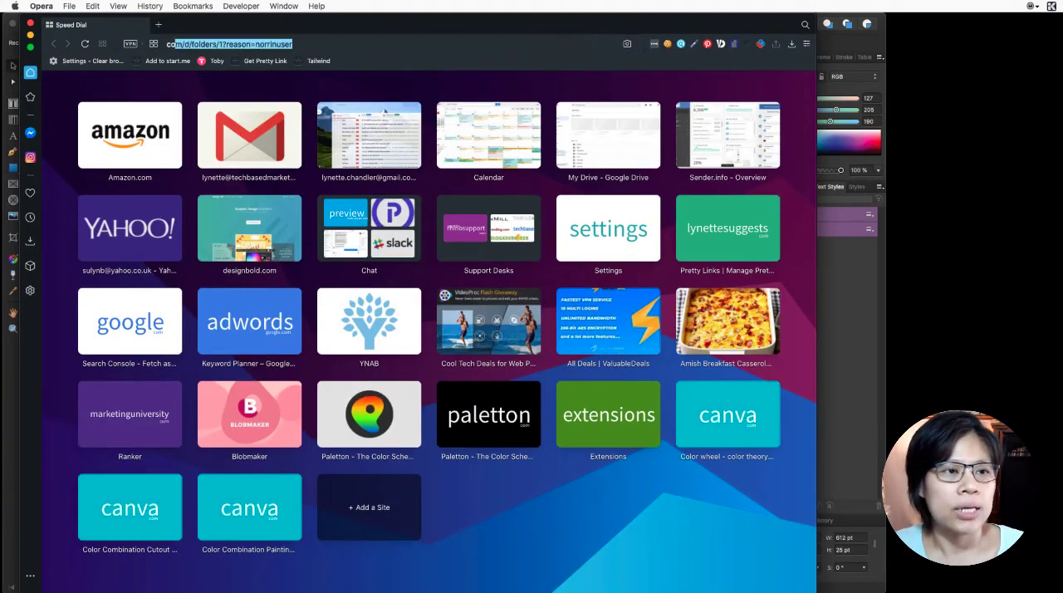
text(col)
key(BackSpace)
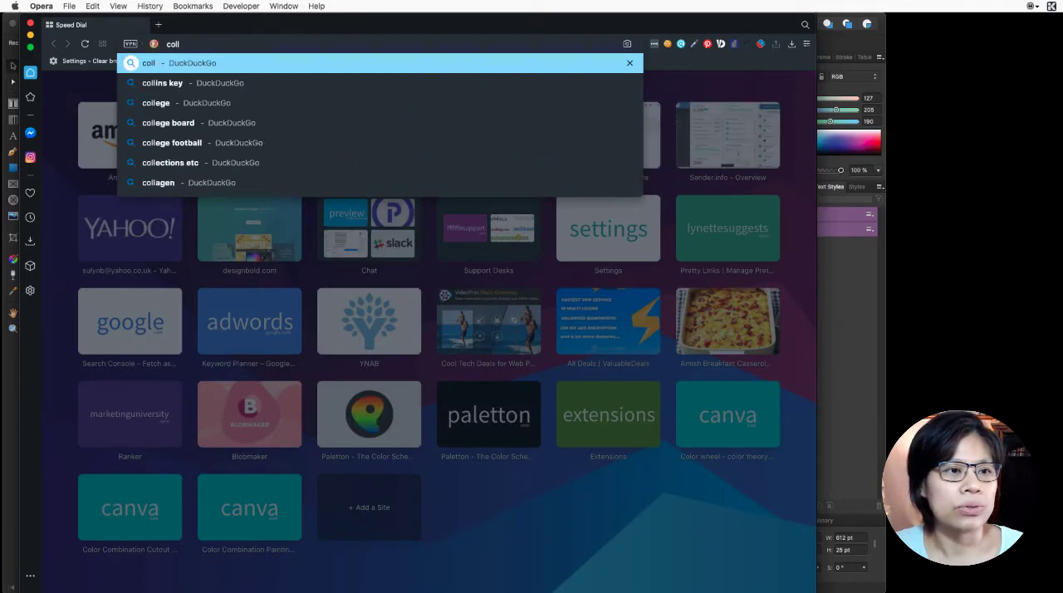
key(BackSpace)
text(oler)
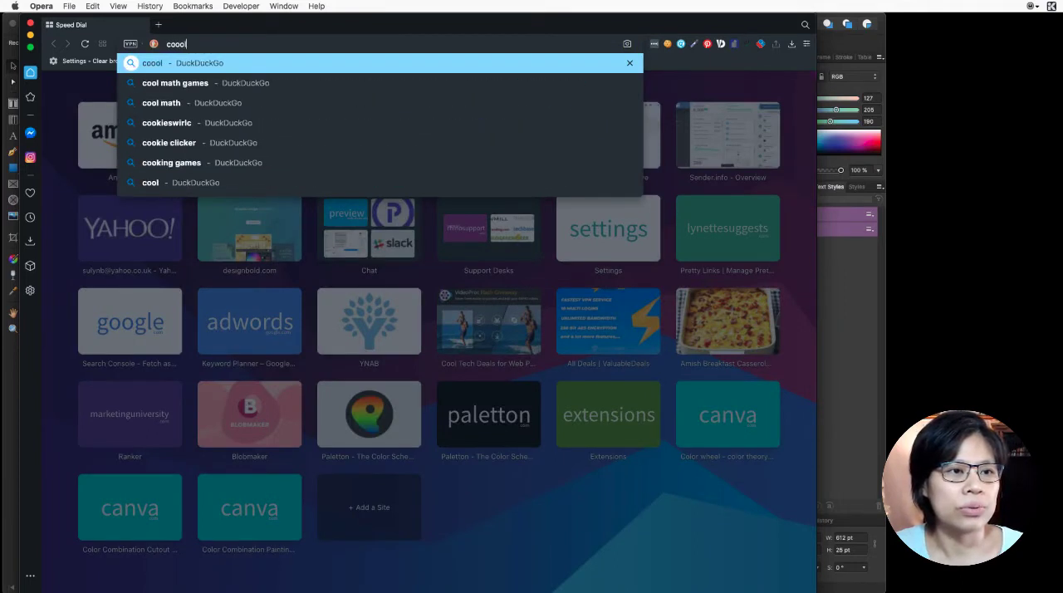
key(BackSpace)
key(BackSpace)
text(ors.co)
key(Return)
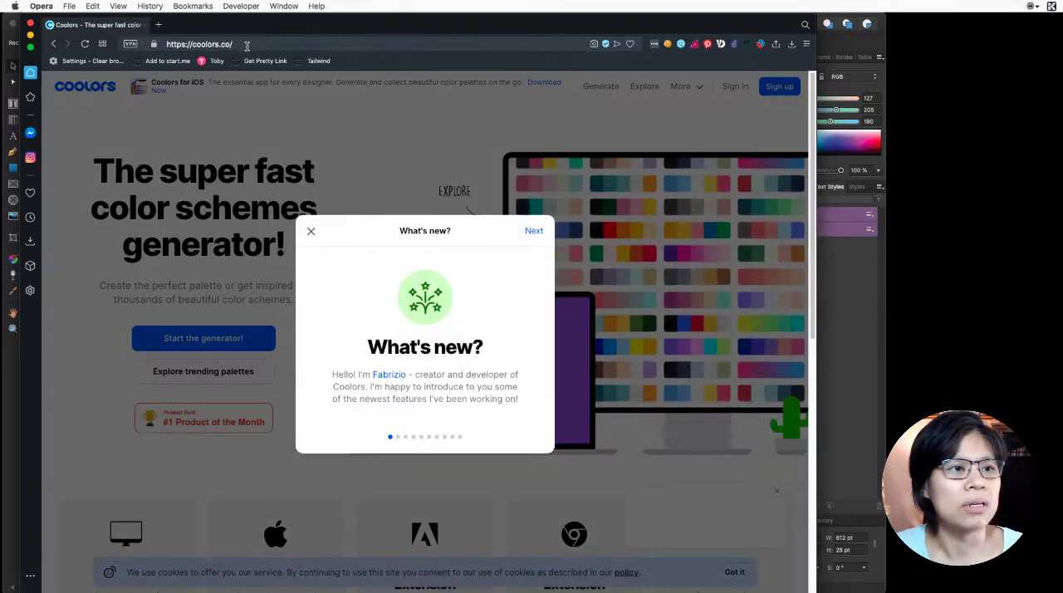
click(310, 230)
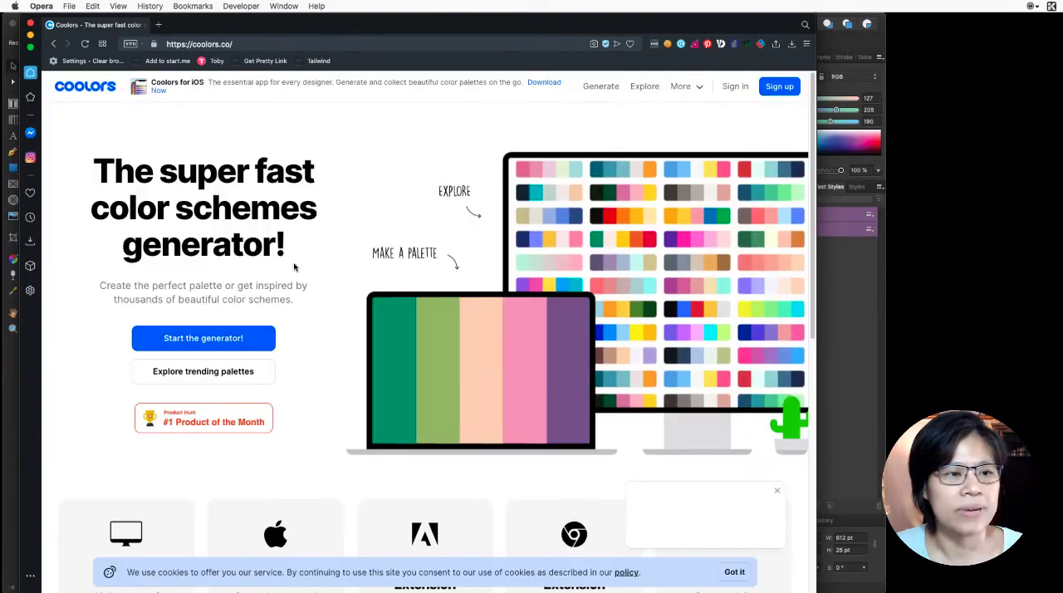
- Start the Coolors palette generator, dismiss its tutorial, and generate random palettes until reaching EAD2AC, DF928E, C58882, D1DEDE and 1D201F
click(249, 335)
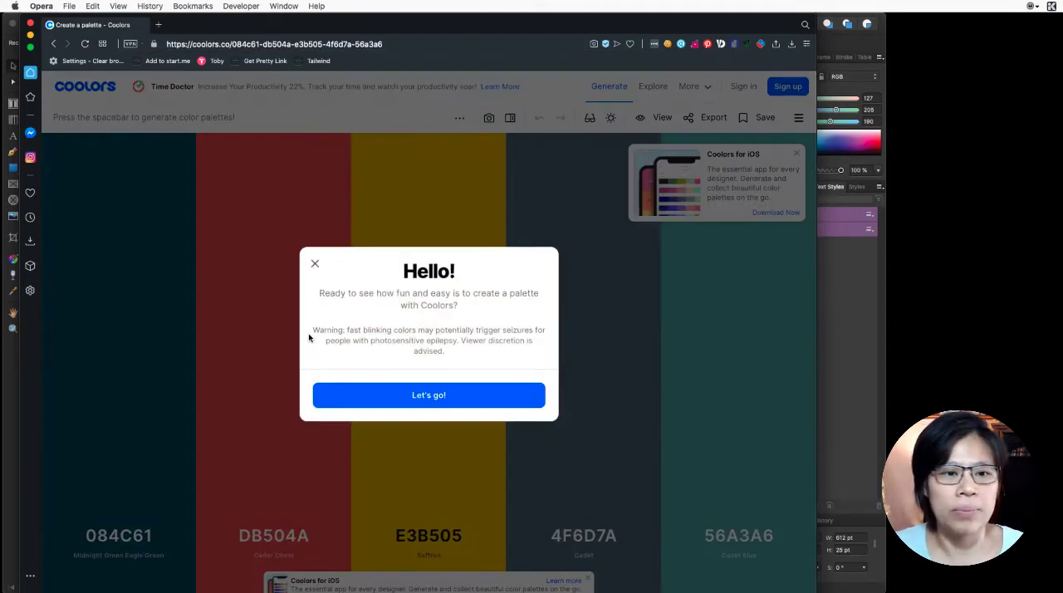
click(392, 396)
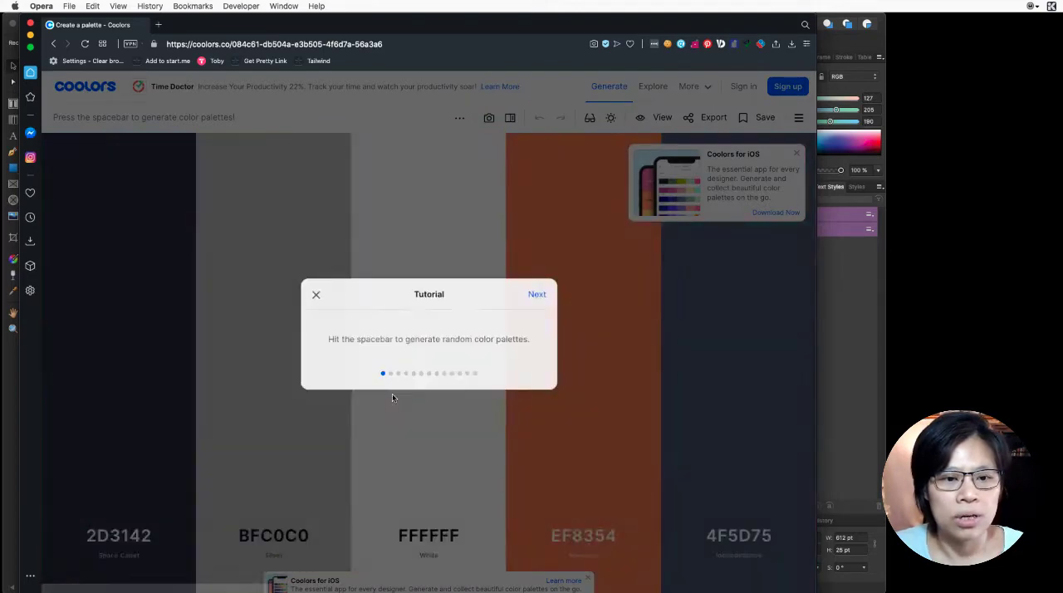
key(space)
key(space)
key(space)
key(space)
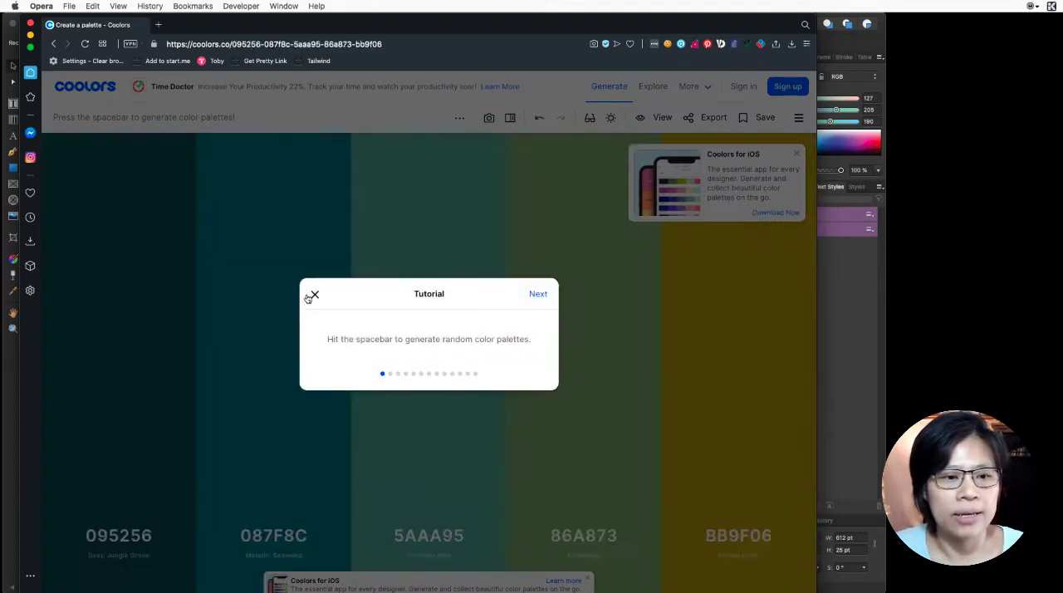
key(space)
click(313, 295)
key(space)
key(space)
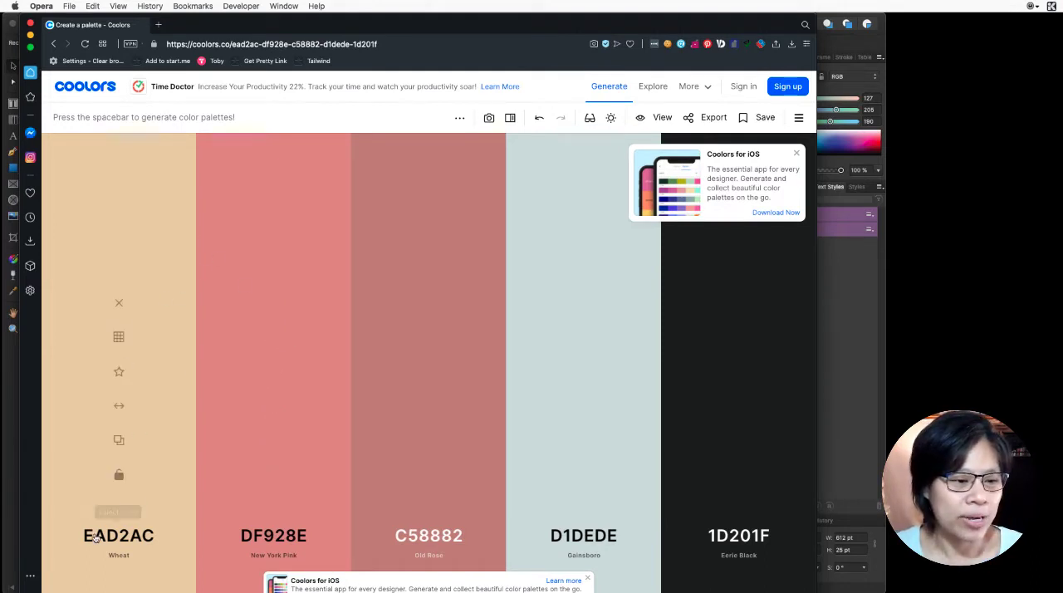
- Copy the palette's first three hex codes, EAD2AC, DF928E and C58882, one after another
click(96, 537)
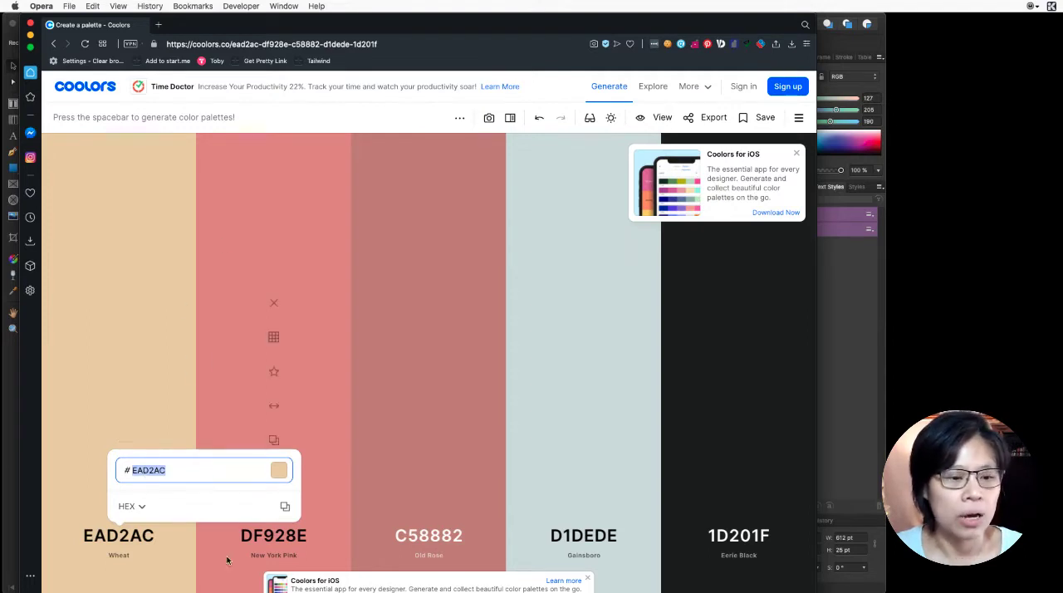
click(323, 541)
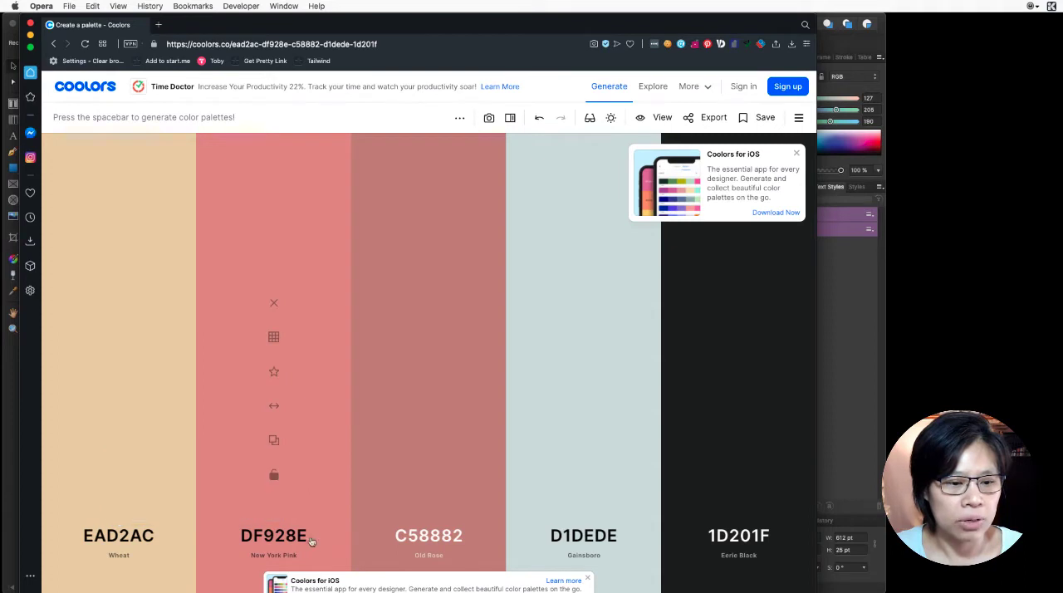
click(291, 541)
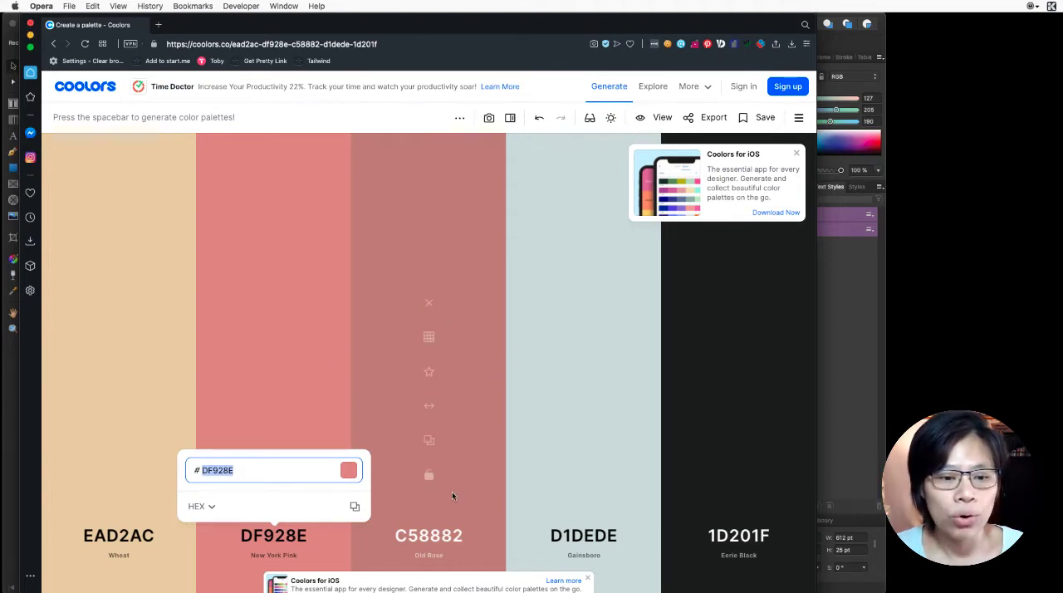
click(413, 533)
key(super+c)
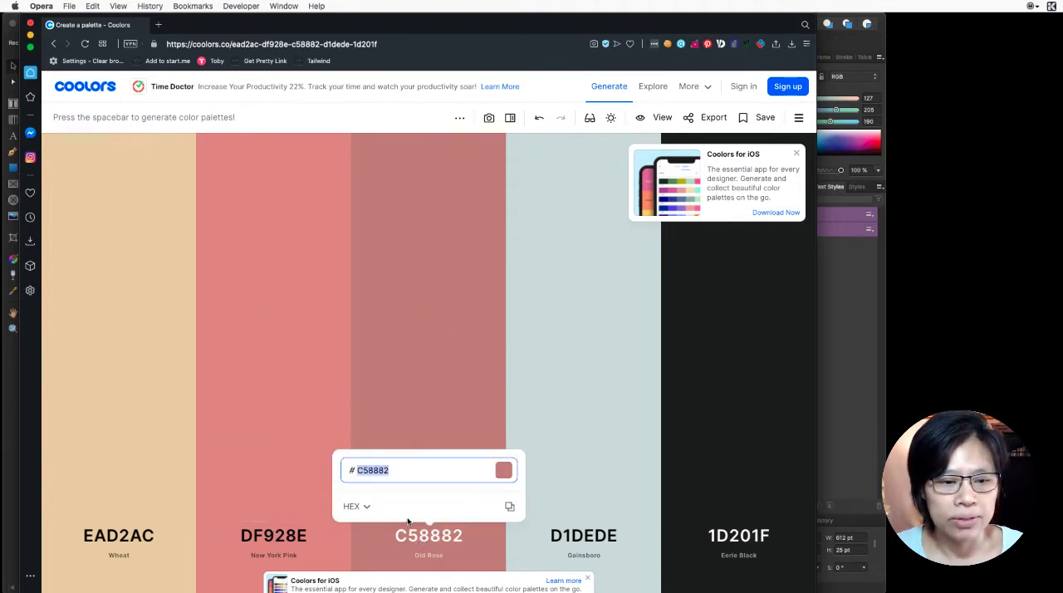
- Switch back to Affinity Publisher and compare the fill colors of the alternating green stripes near the top of the cover
click(29, 35)
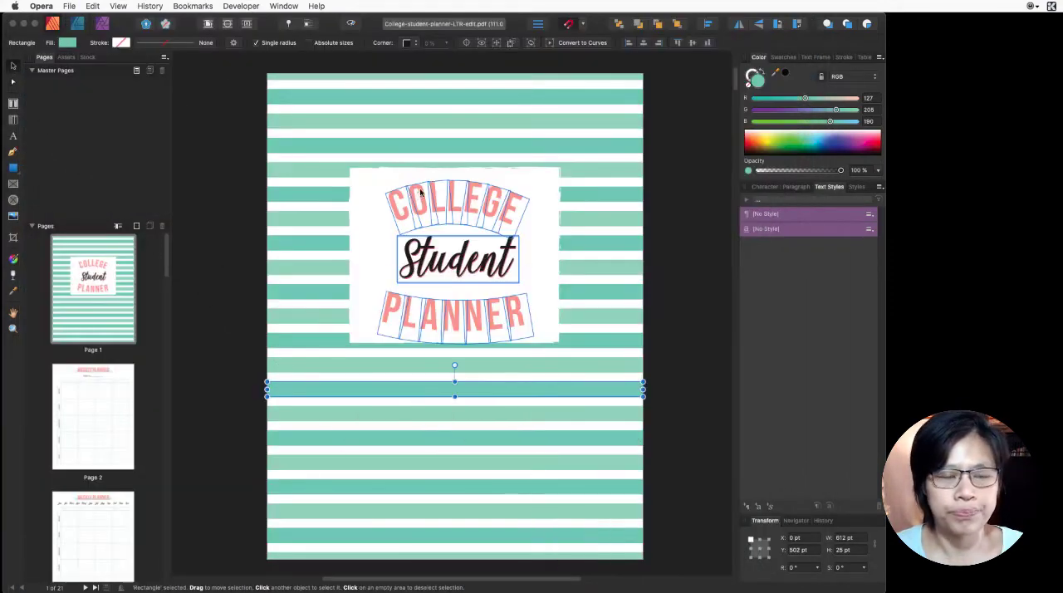
click(576, 114)
click(576, 114)
scroll(577, 116, up, 1)
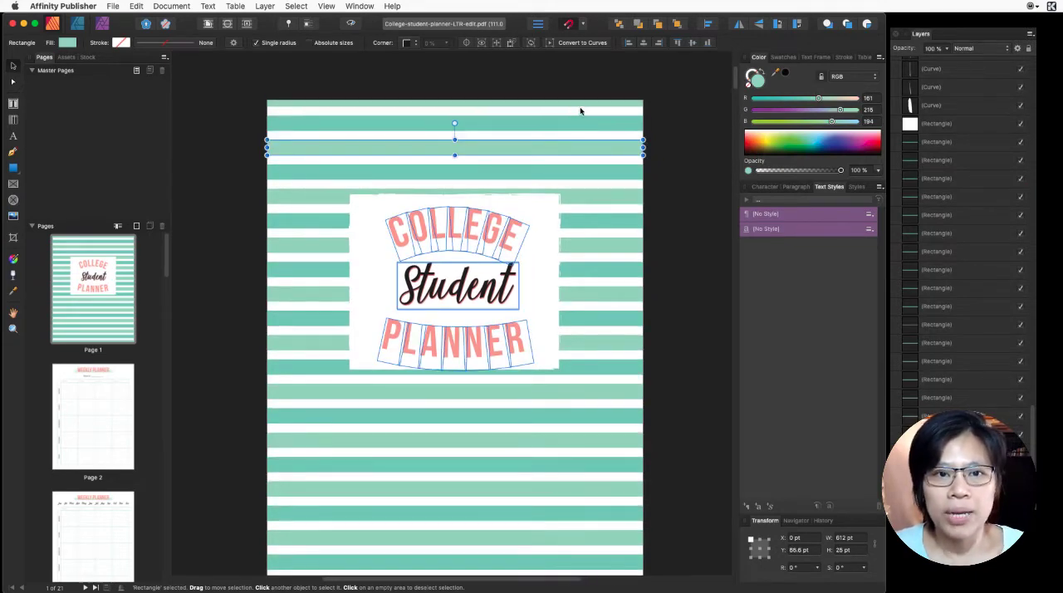
click(598, 105)
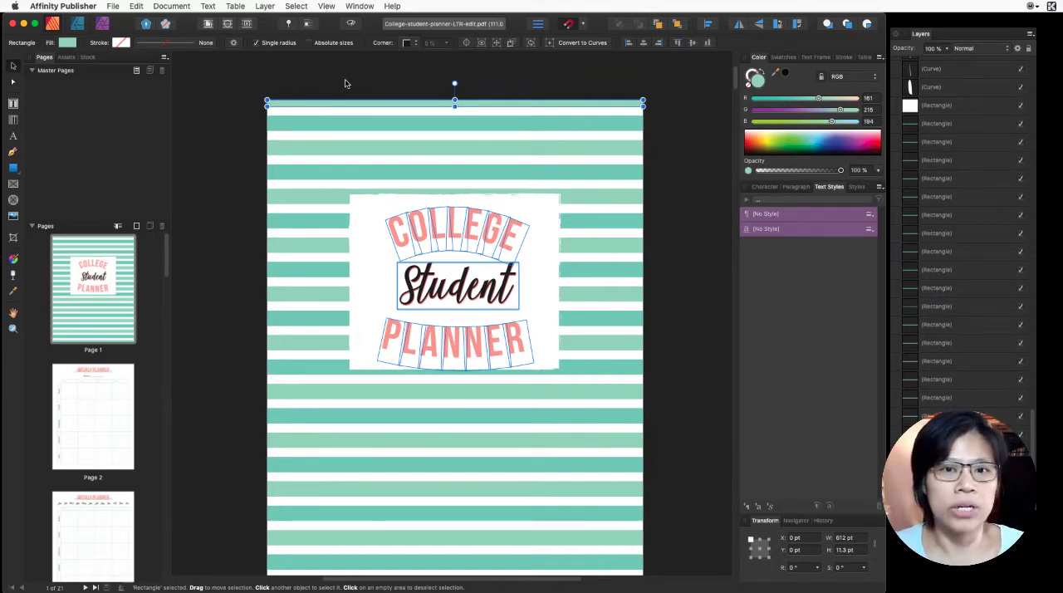
click(352, 129)
click(350, 148)
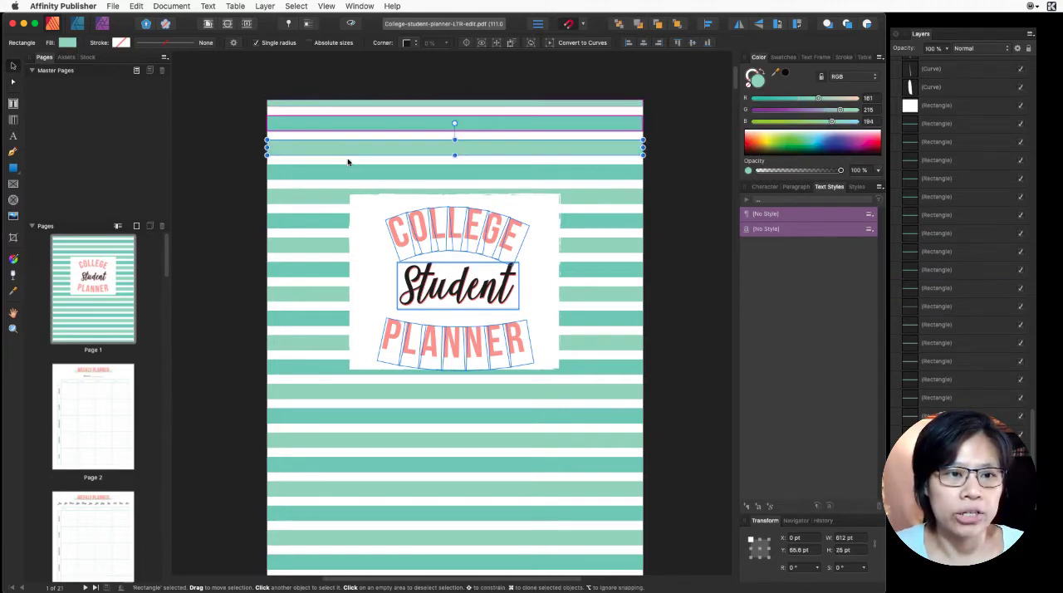
click(348, 165)
click(349, 129)
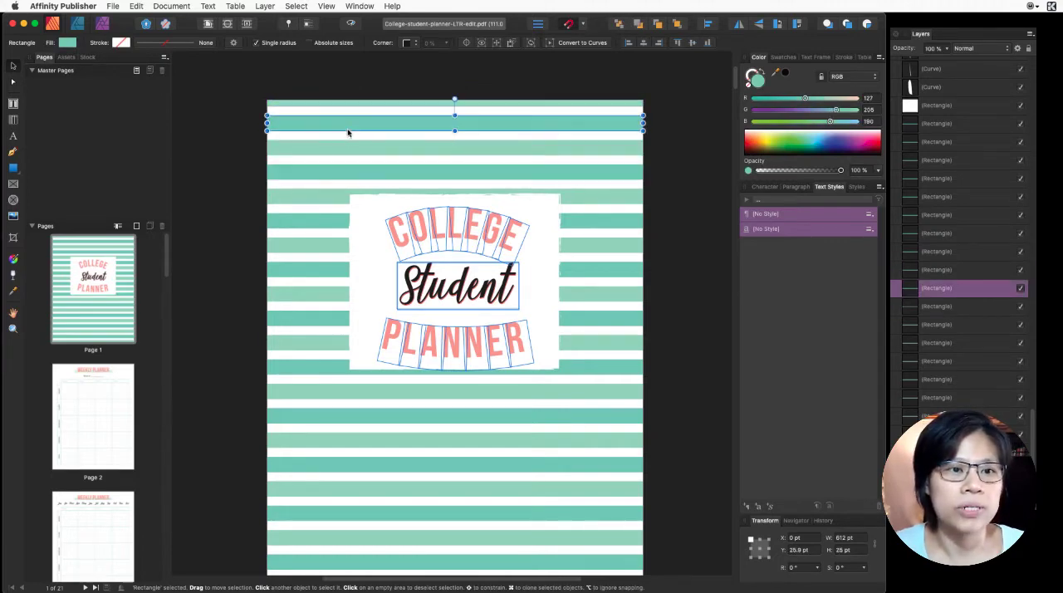
- Recolor all the darker green stripes on the cover page together with the copied hex color C58882
click(314, 175)
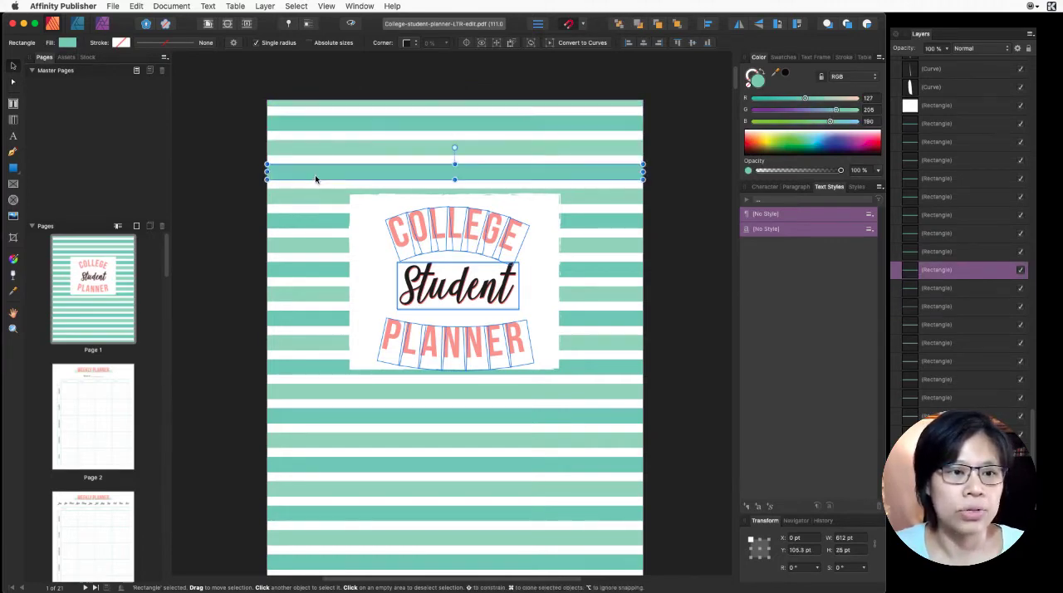
shift+click(326, 125)
shift+click(299, 220)
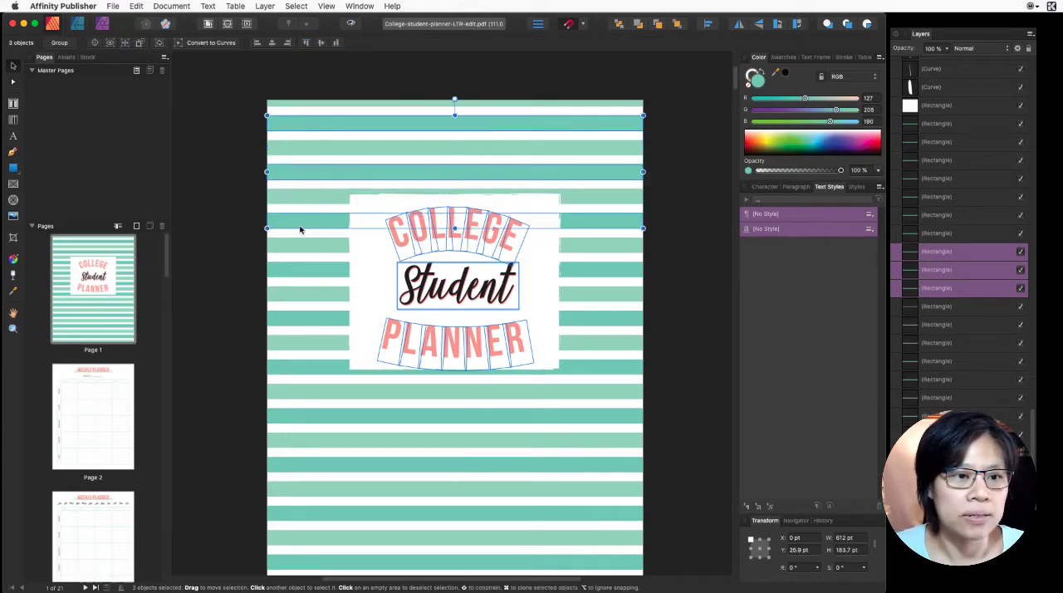
shift+click(290, 267)
shift+click(285, 320)
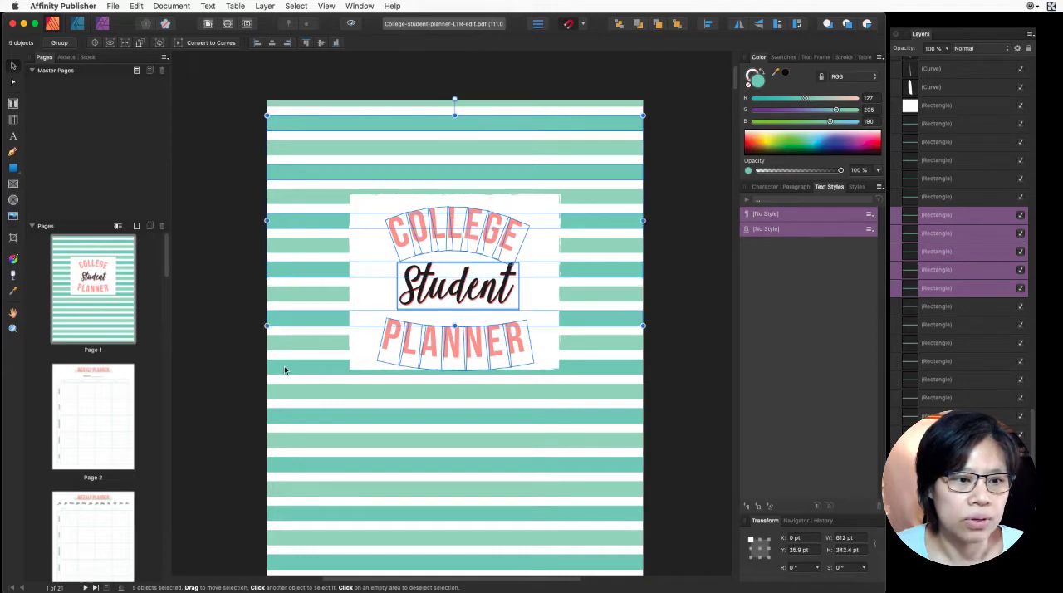
shift+click(285, 368)
shift+click(293, 422)
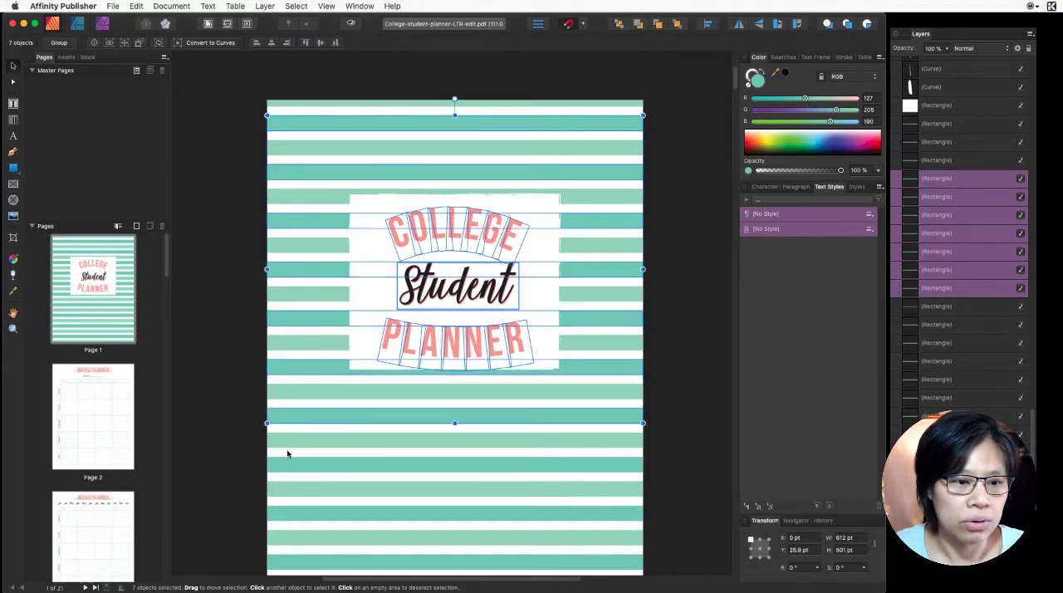
shift+click(283, 465)
shift+click(288, 515)
scroll(298, 515, down, 1)
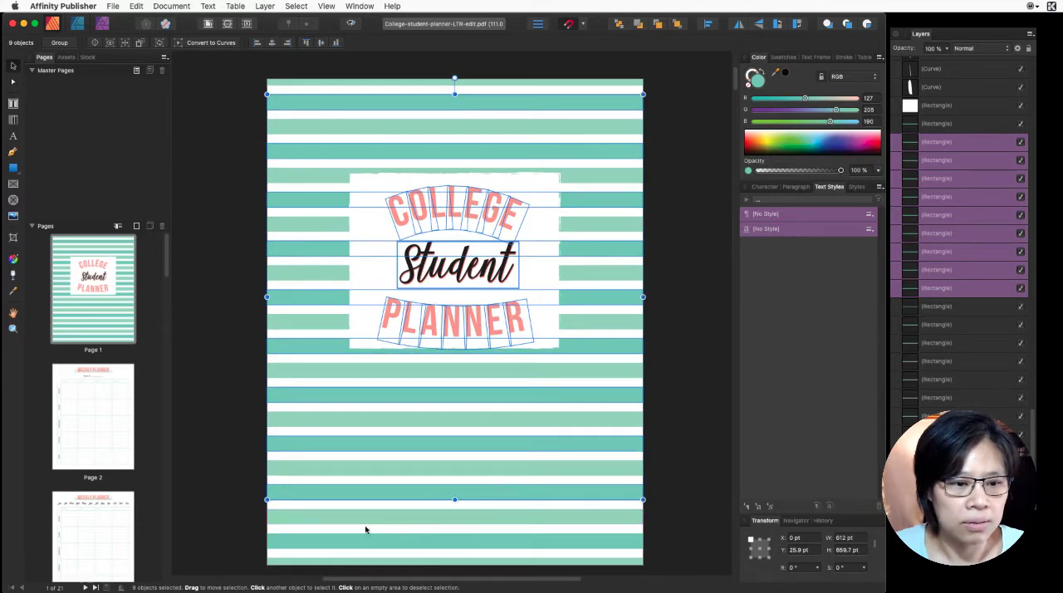
shift+click(336, 542)
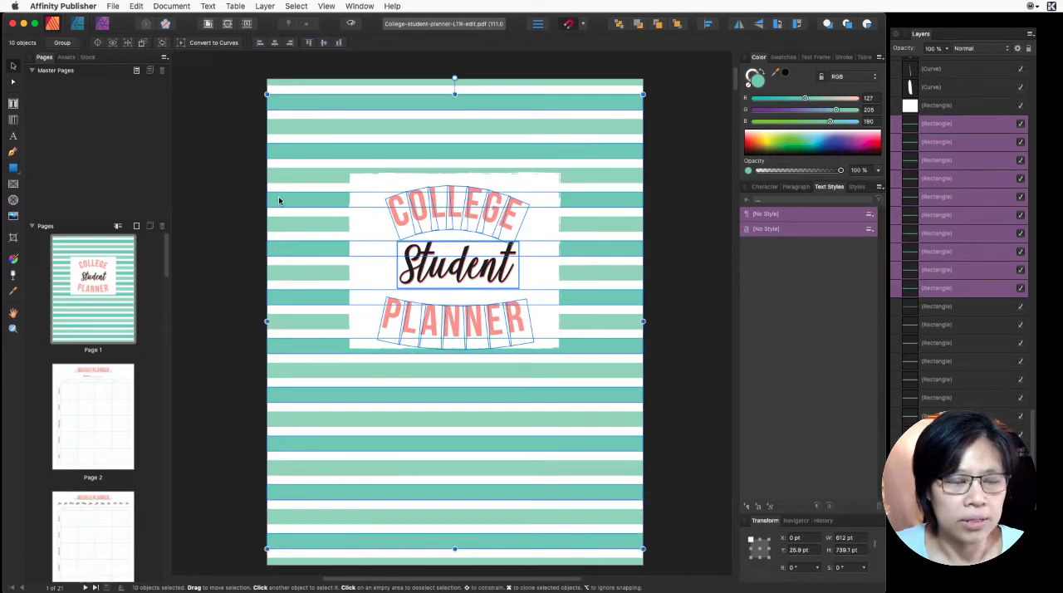
double_click(757, 83)
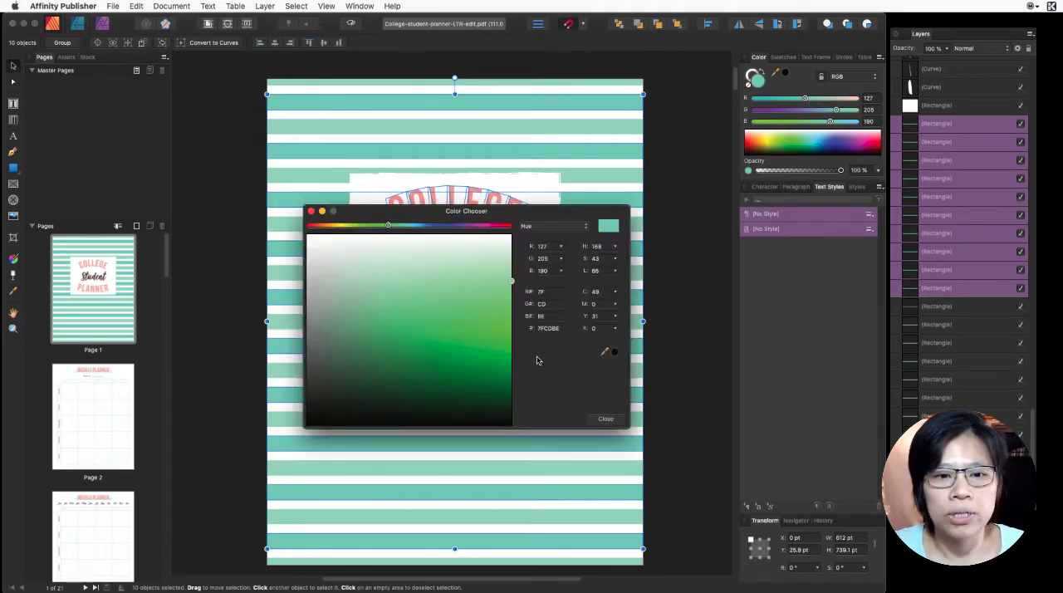
double_click(545, 327)
key(super+alt+c)
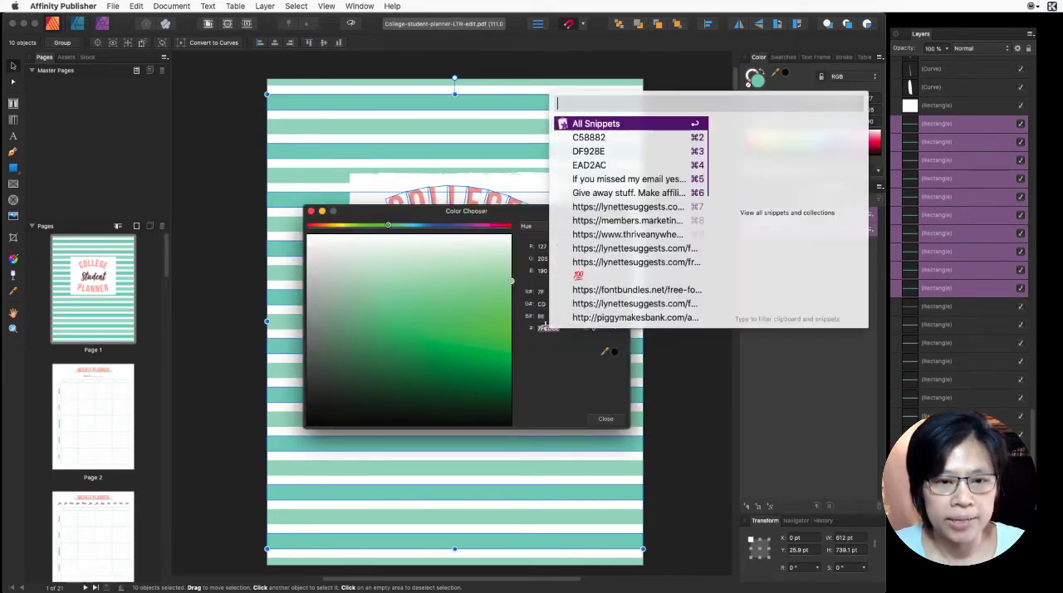
click(616, 137)
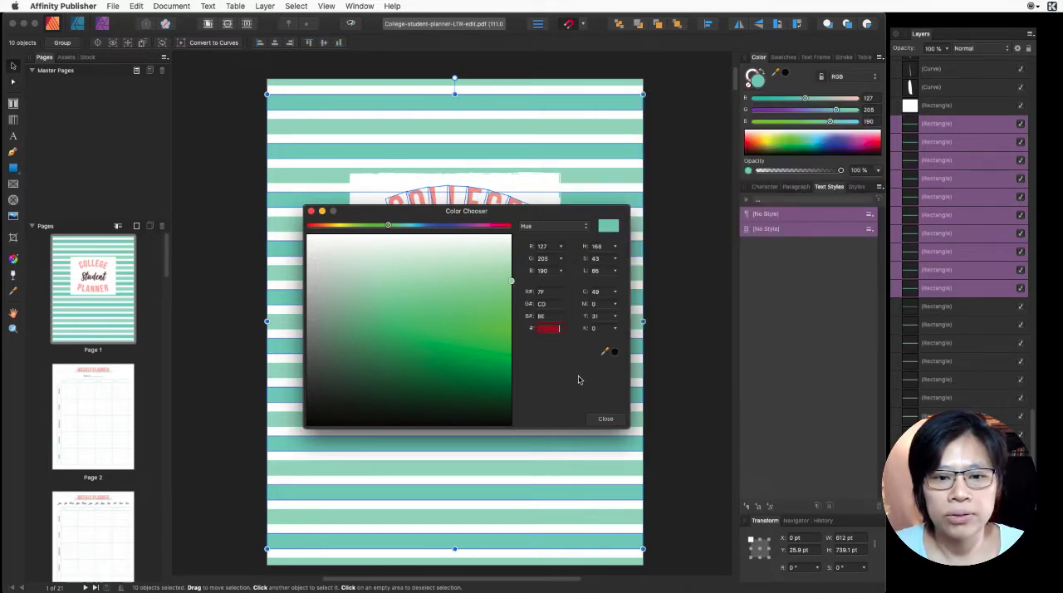
key(Tab)
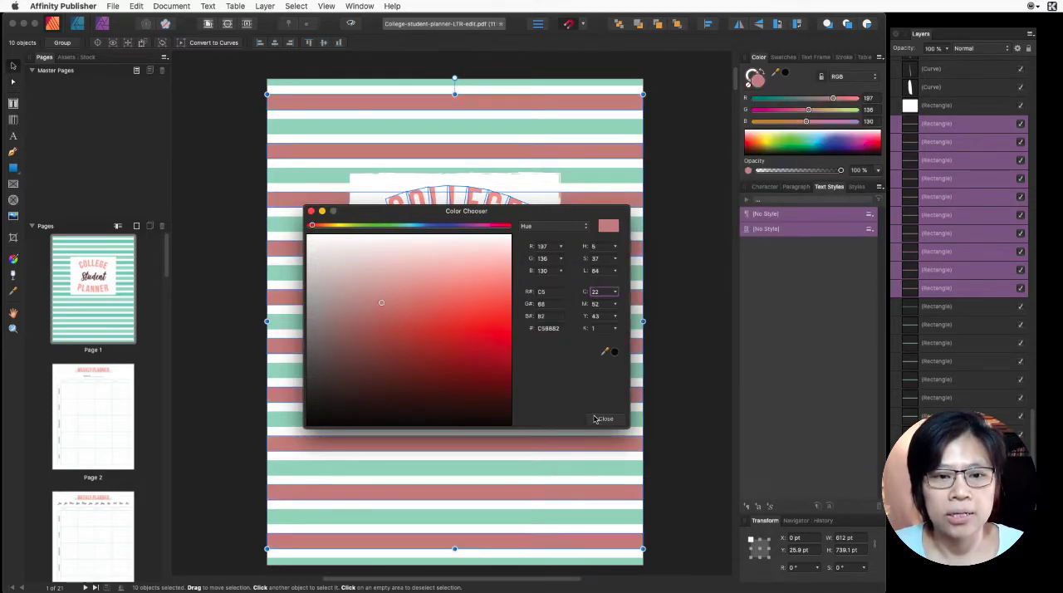
click(606, 419)
click(690, 185)
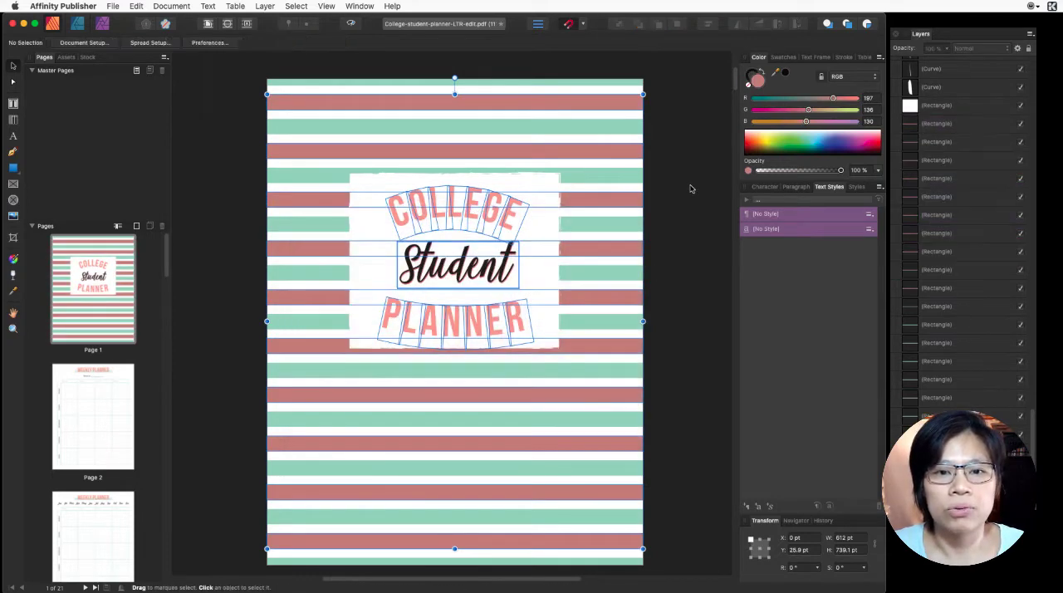
- Recolor all the lighter green stripes on the cover, including the thin top and bottom ones, with hex color DF928E
click(603, 82)
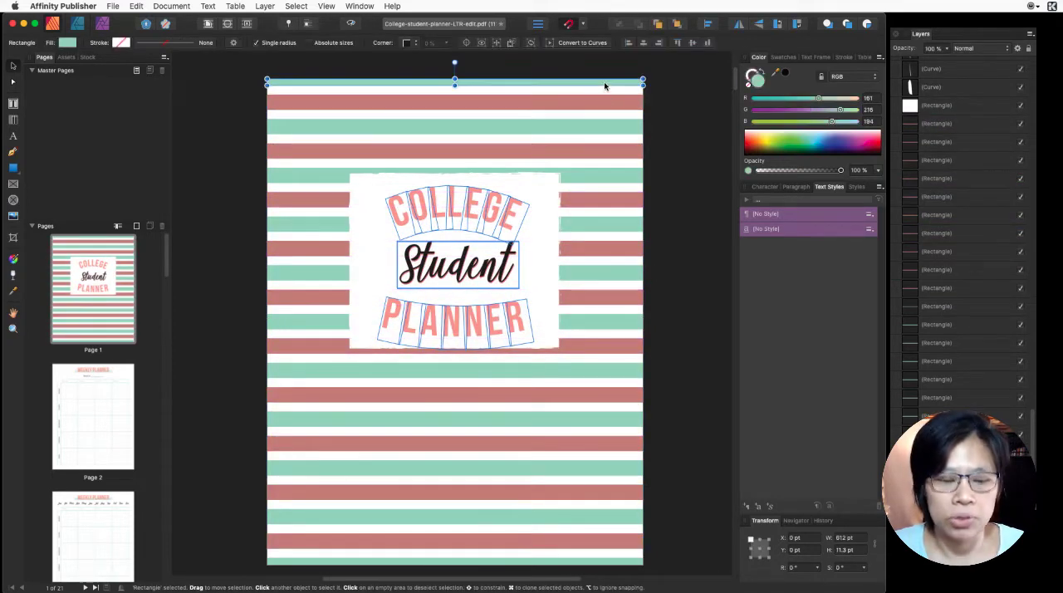
shift+click(611, 126)
shift+click(605, 174)
shift+click(600, 224)
shift+click(587, 274)
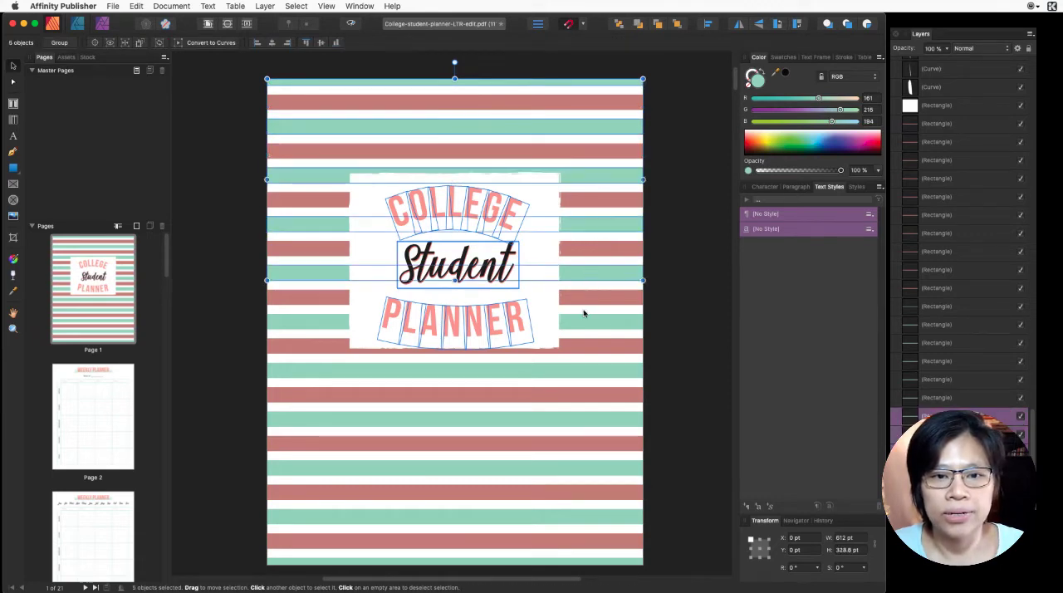
shift+click(579, 324)
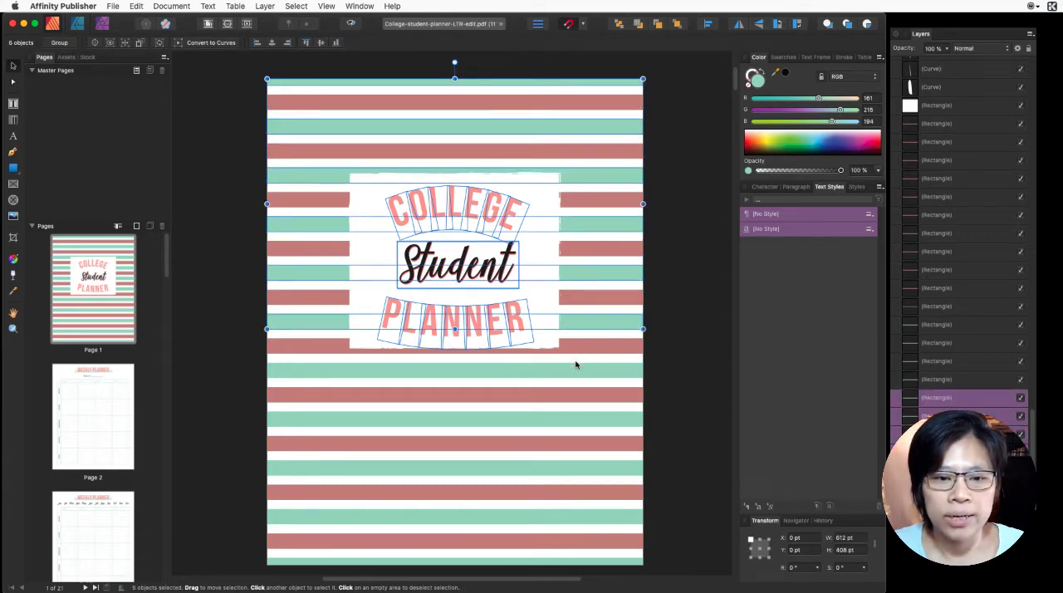
shift+click(580, 367)
shift+click(549, 420)
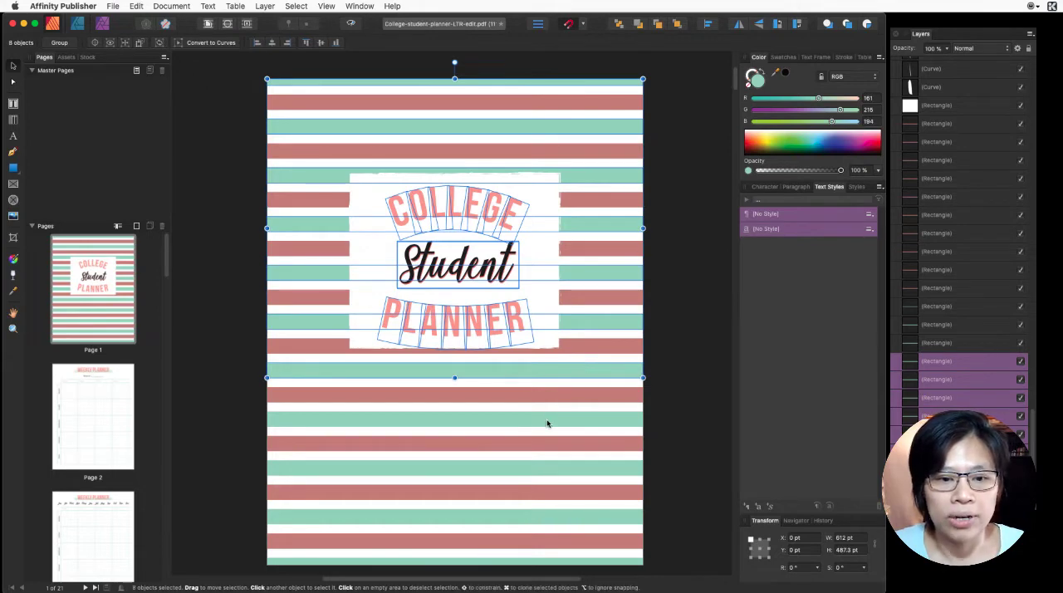
shift+click(542, 471)
shift+click(528, 515)
shift+click(527, 561)
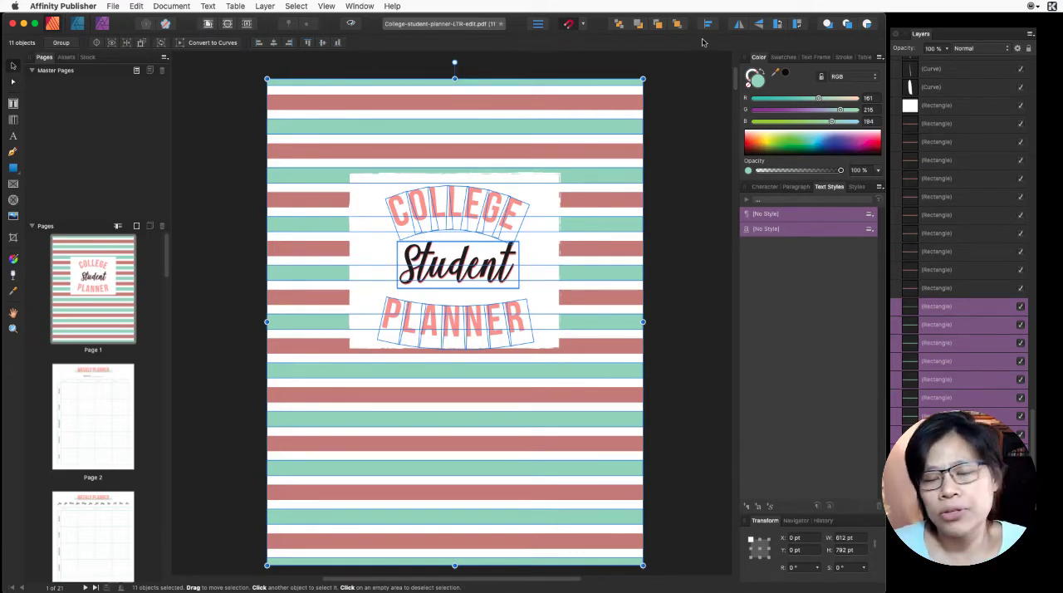
double_click(755, 82)
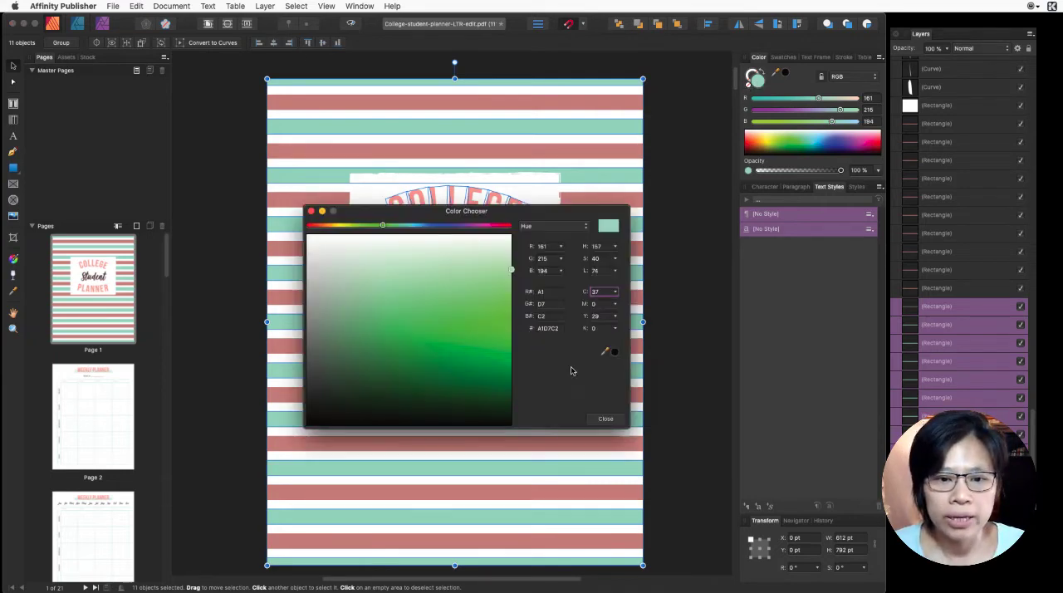
click(546, 328)
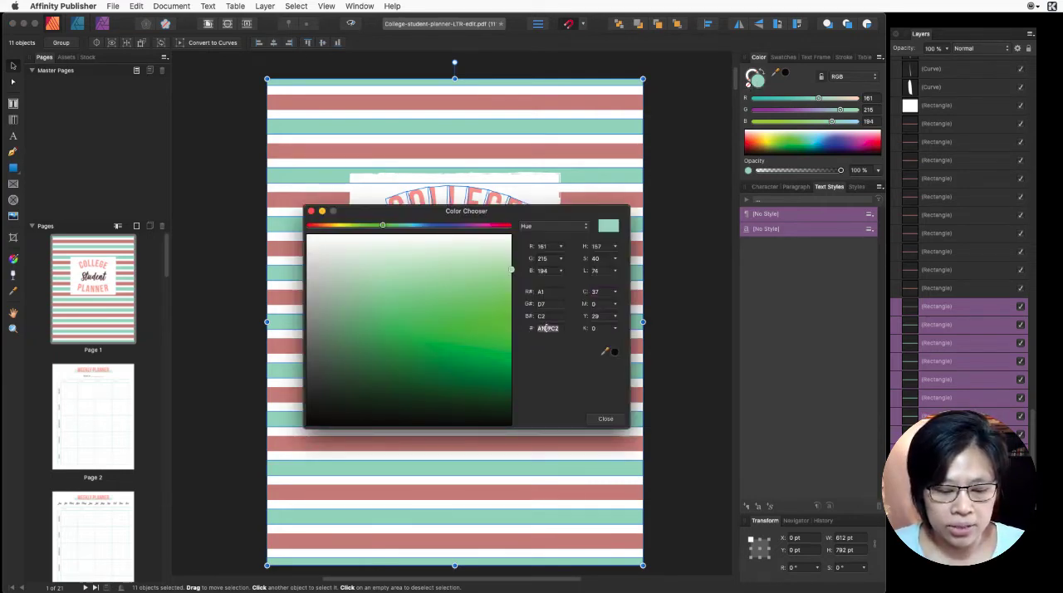
key(alt+super+c)
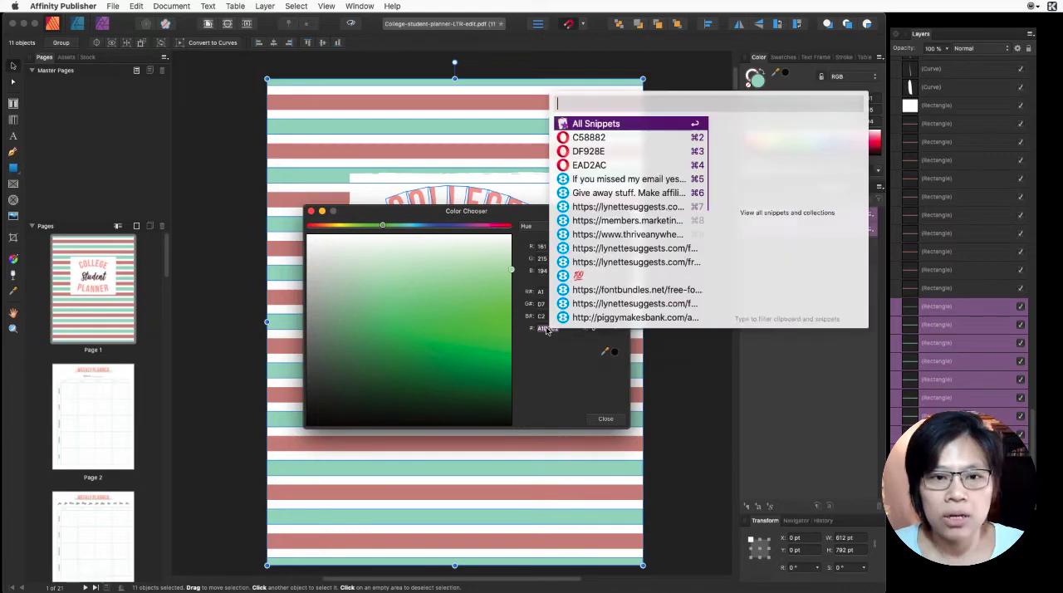
click(616, 156)
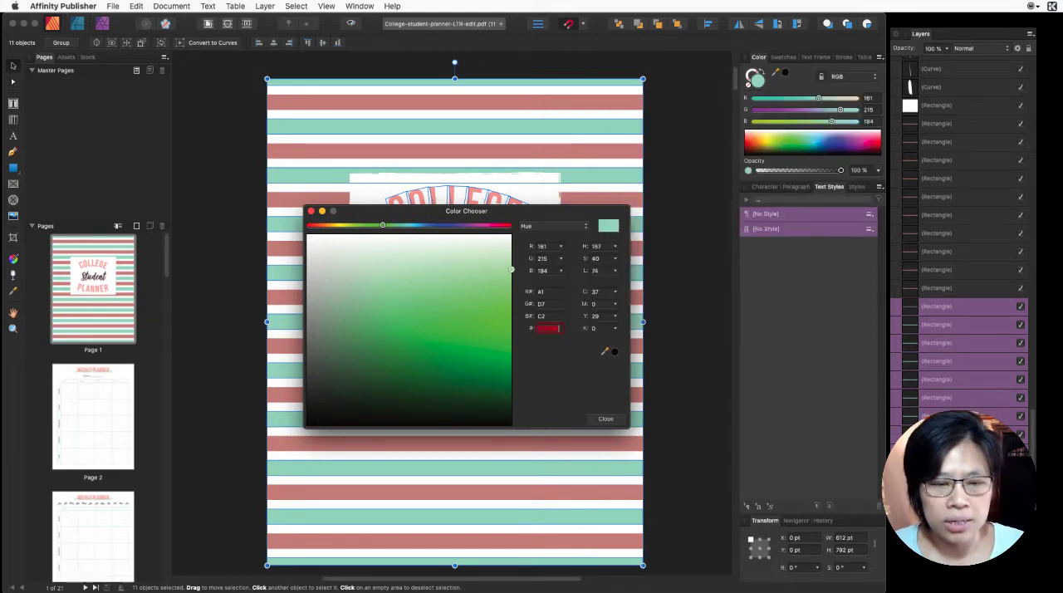
key(Tab)
click(605, 419)
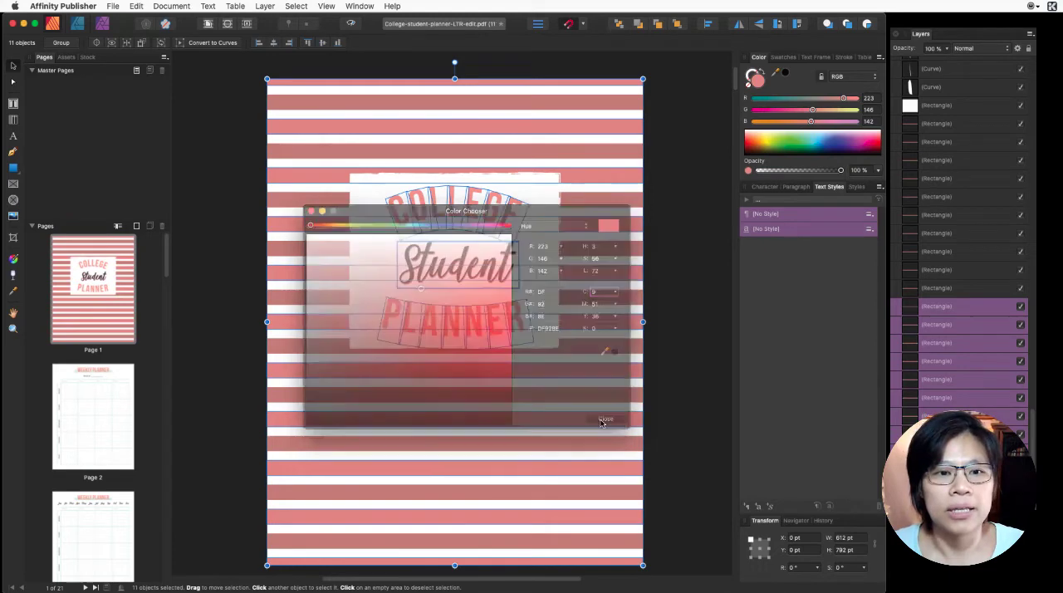
click(683, 309)
- Select the letters C, L, L, E, G and E of the arched COLLEGE title together, leaving out the O
double_click(440, 205)
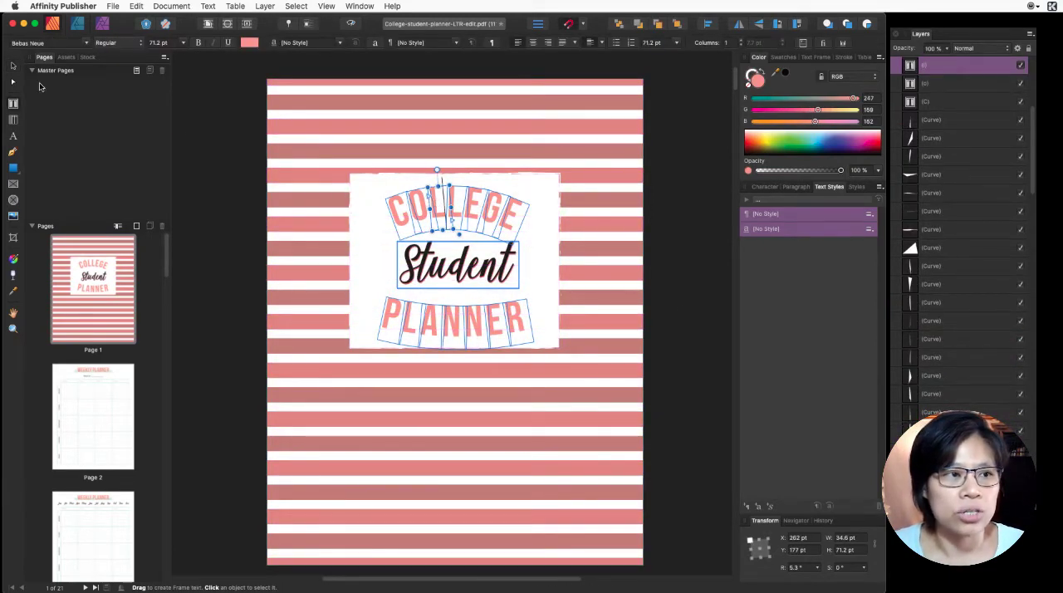
key(v)
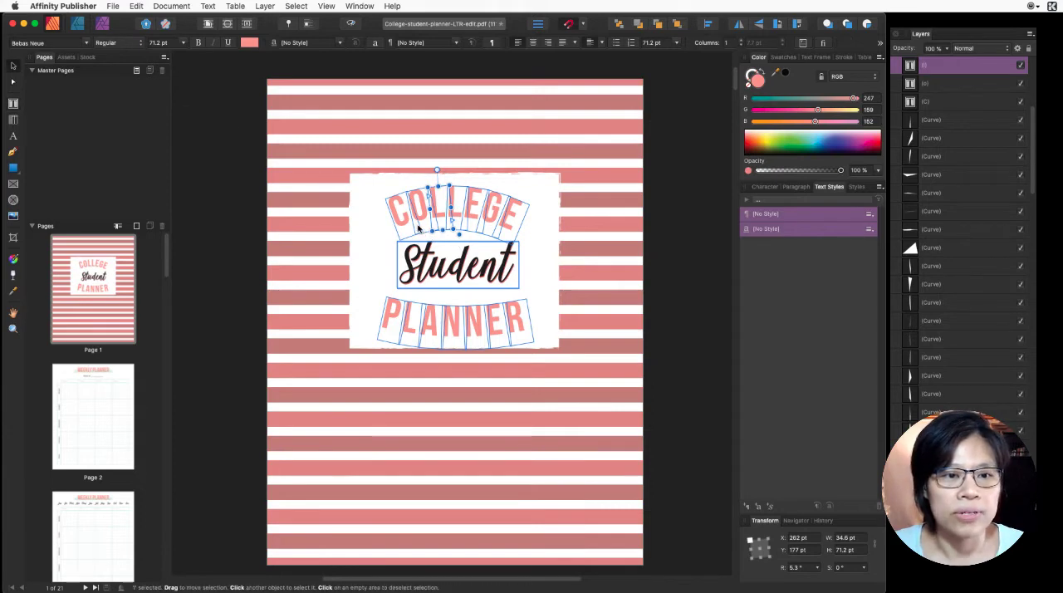
click(410, 223)
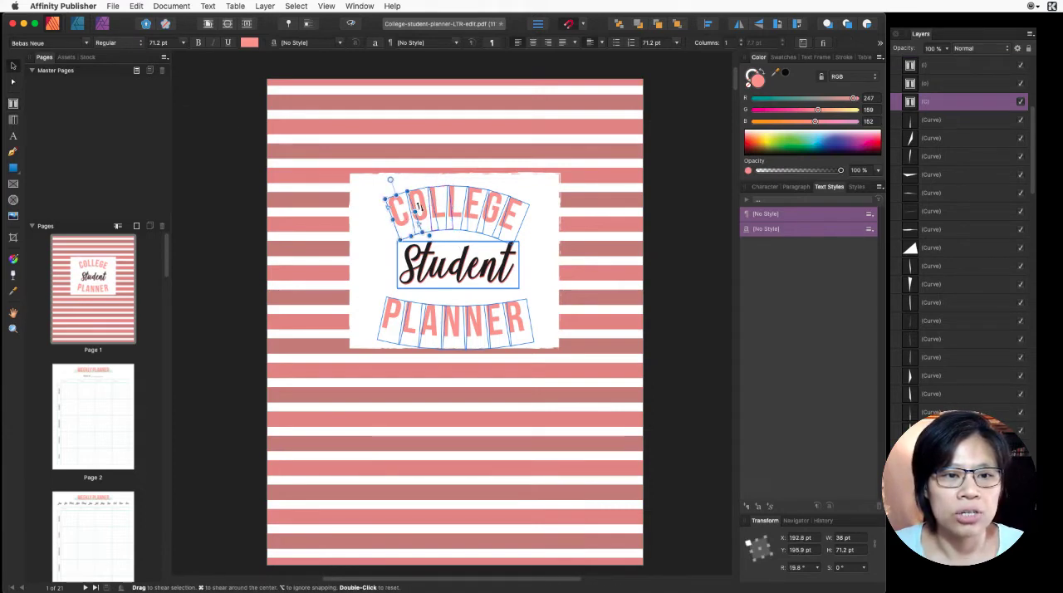
shift+click(441, 203)
shift+click(458, 199)
shift+click(475, 197)
shift+click(497, 198)
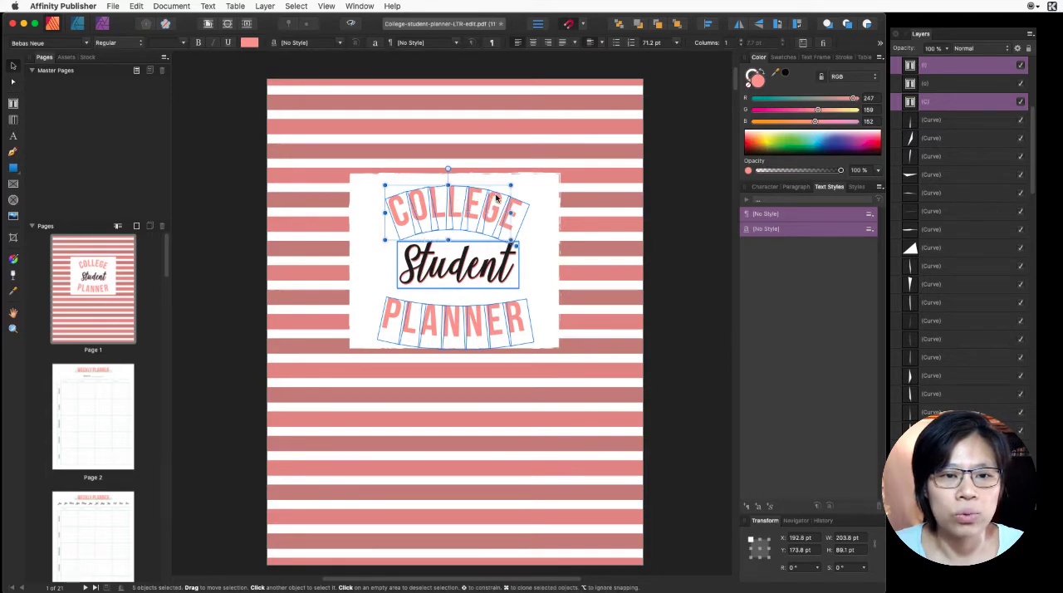
shift+click(515, 209)
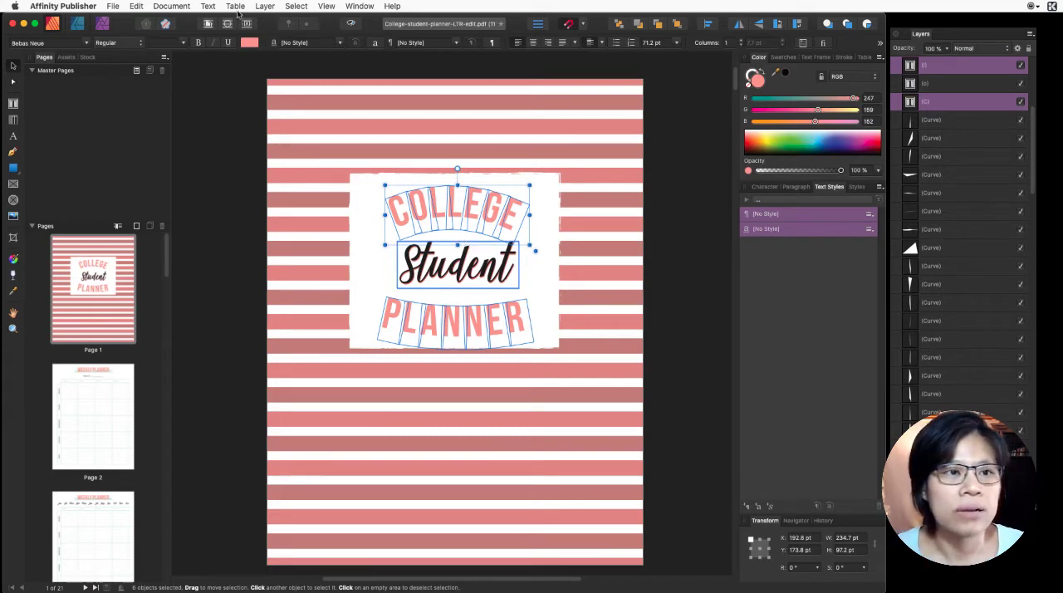
click(248, 42)
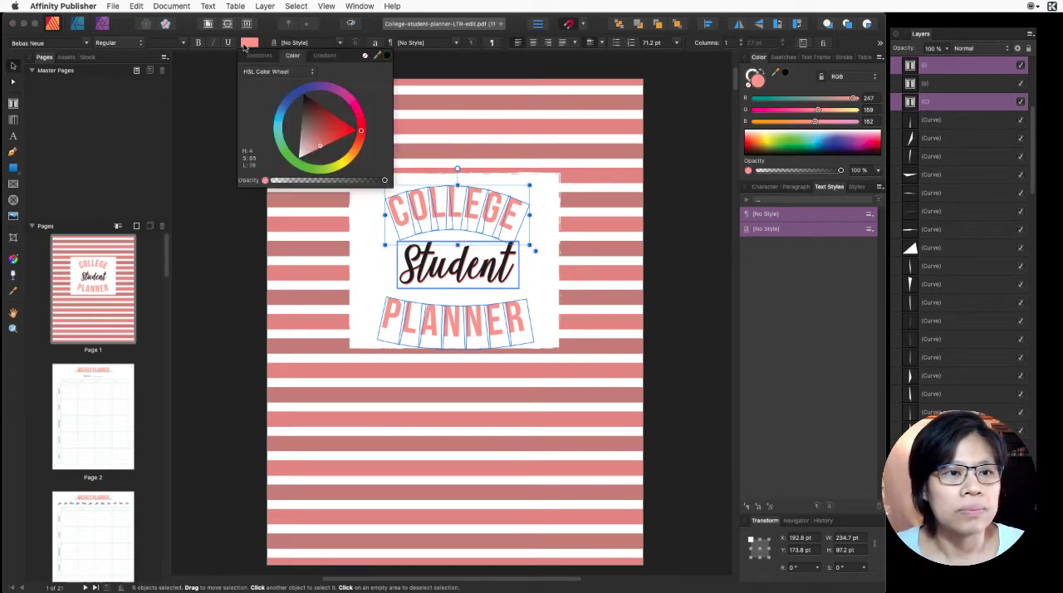
click(269, 72)
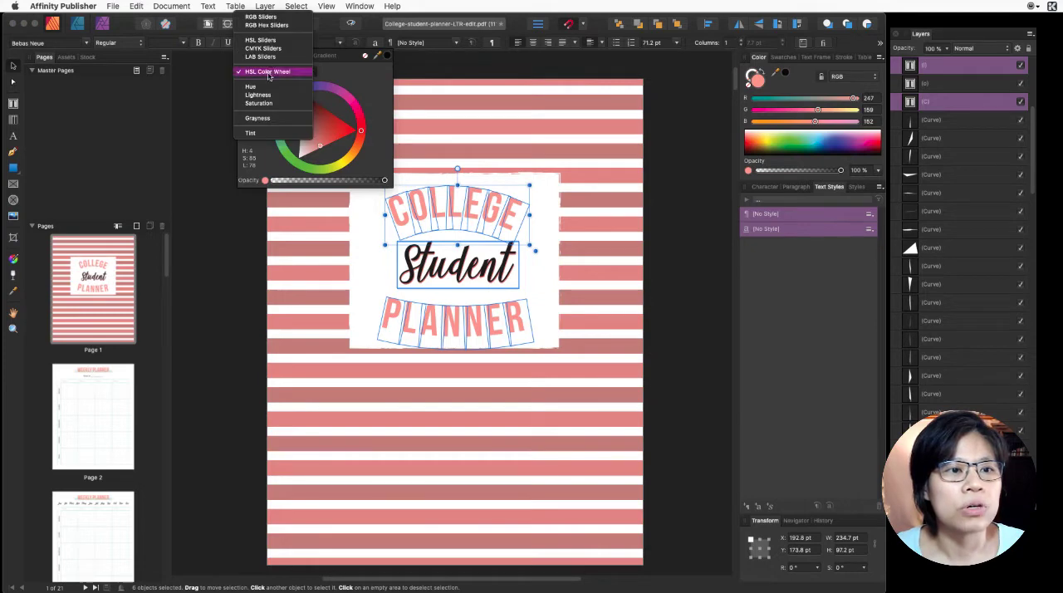
click(371, 84)
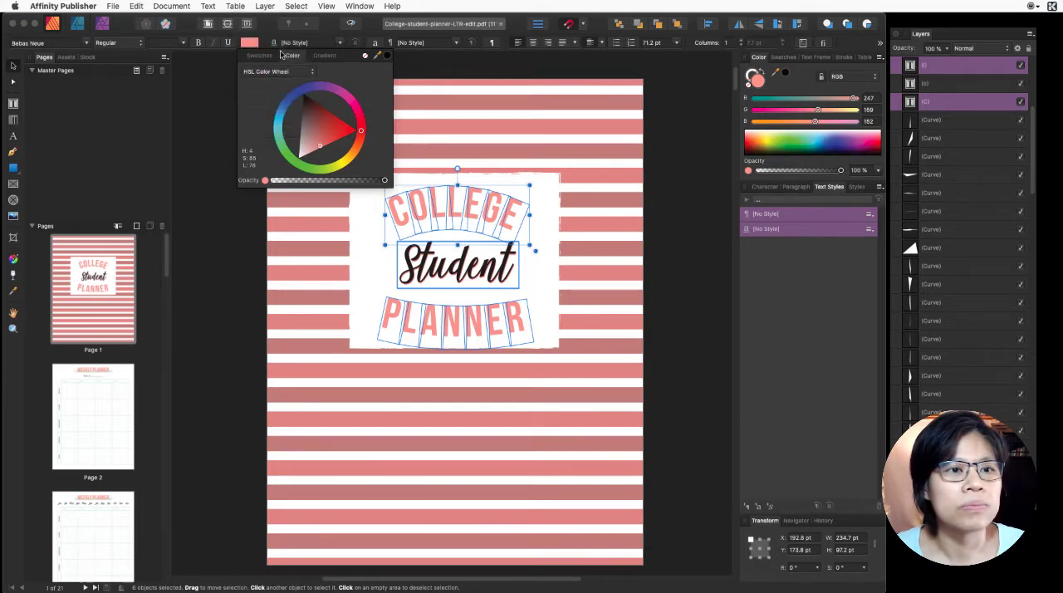
click(261, 55)
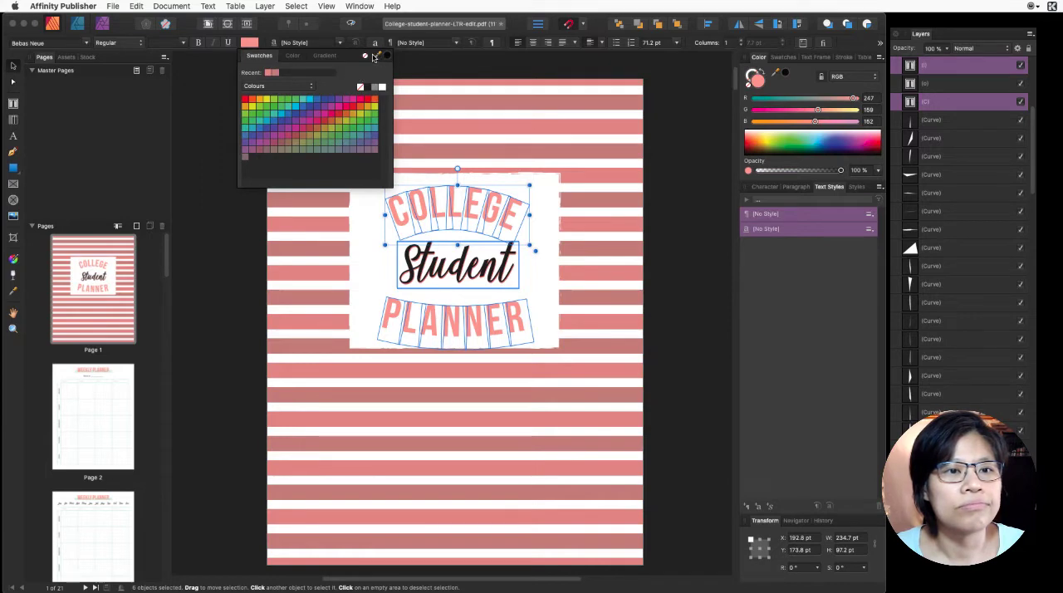
drag(375, 57, 384, 61)
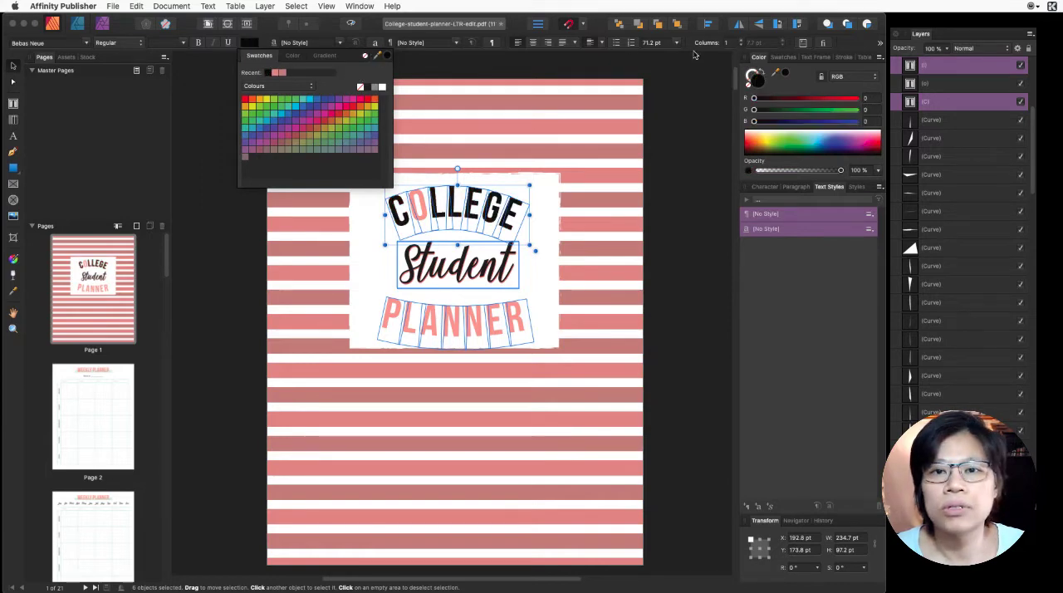
- Recolor the selected COLLEGE letters with the copied hex color EAD2AC
double_click(760, 80)
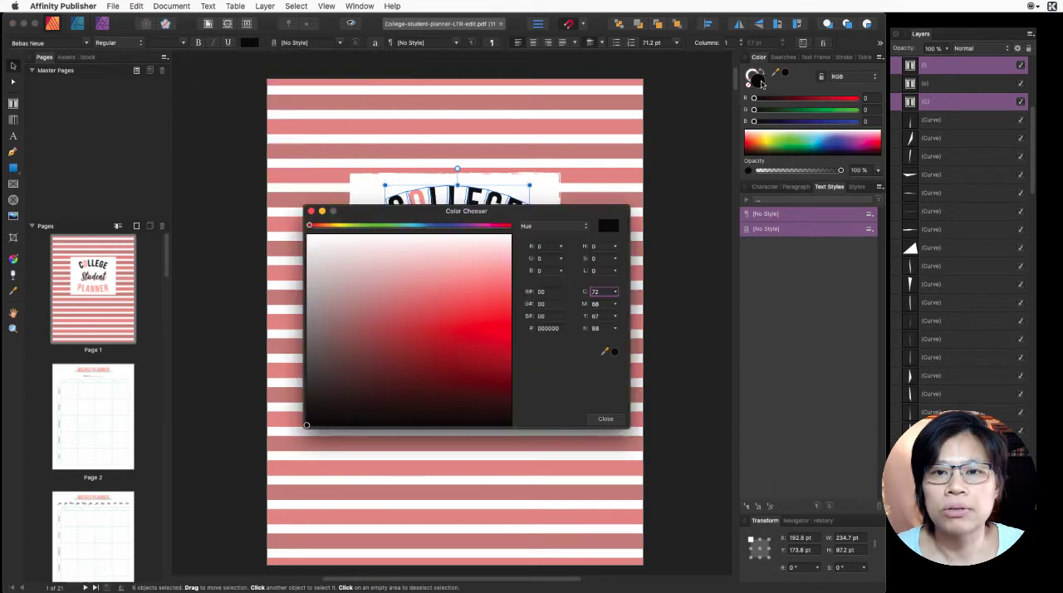
click(550, 329)
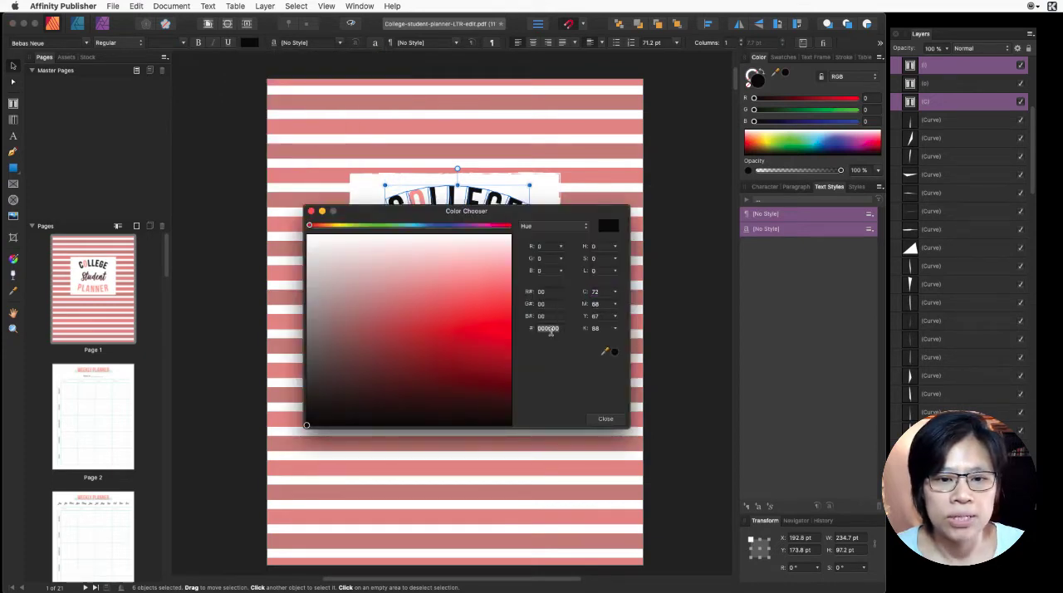
key(alt+super+c)
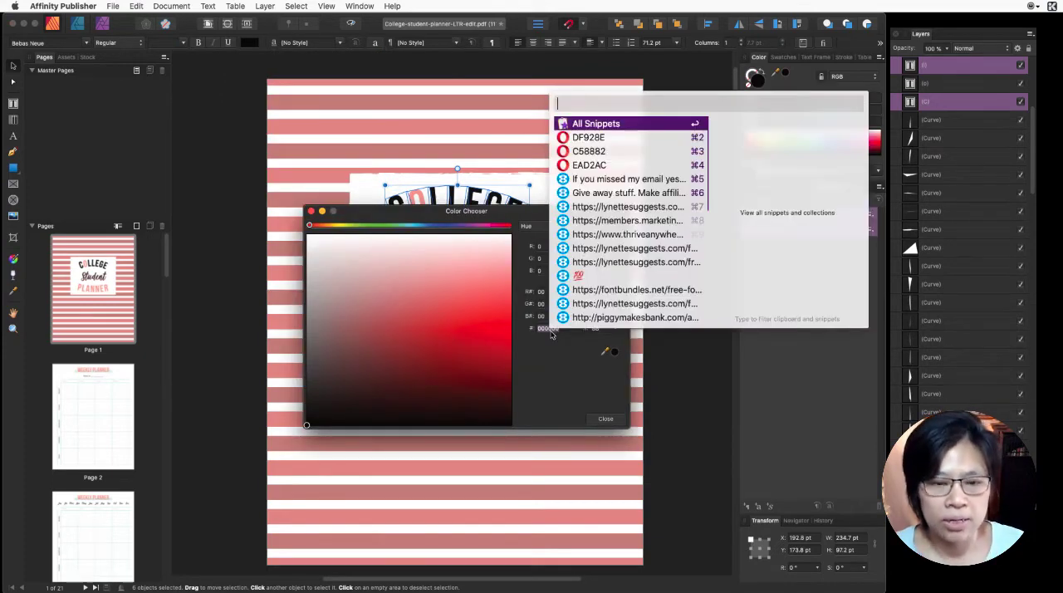
click(619, 171)
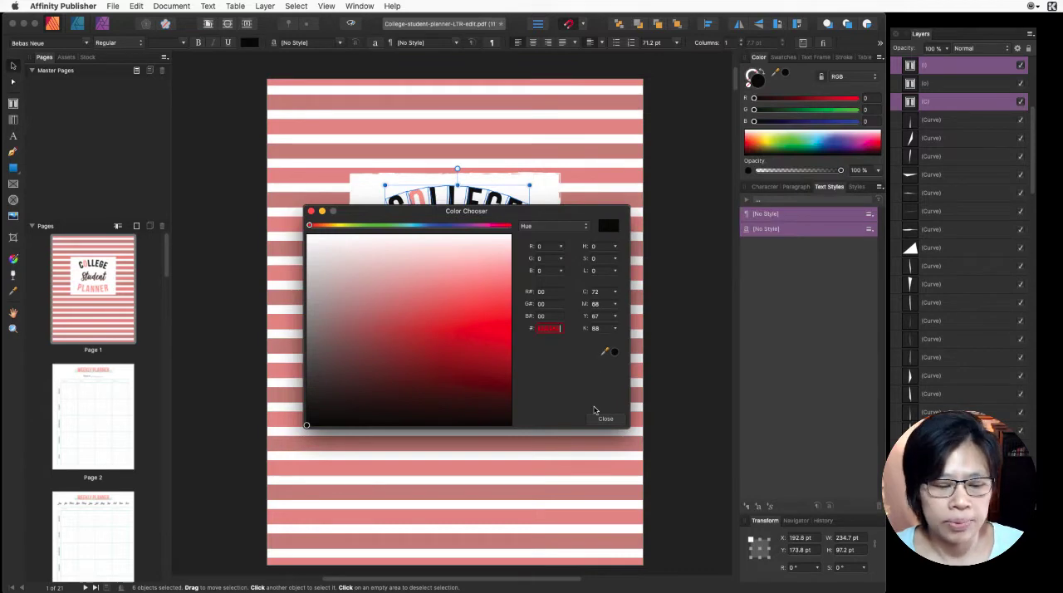
key(Return)
click(603, 418)
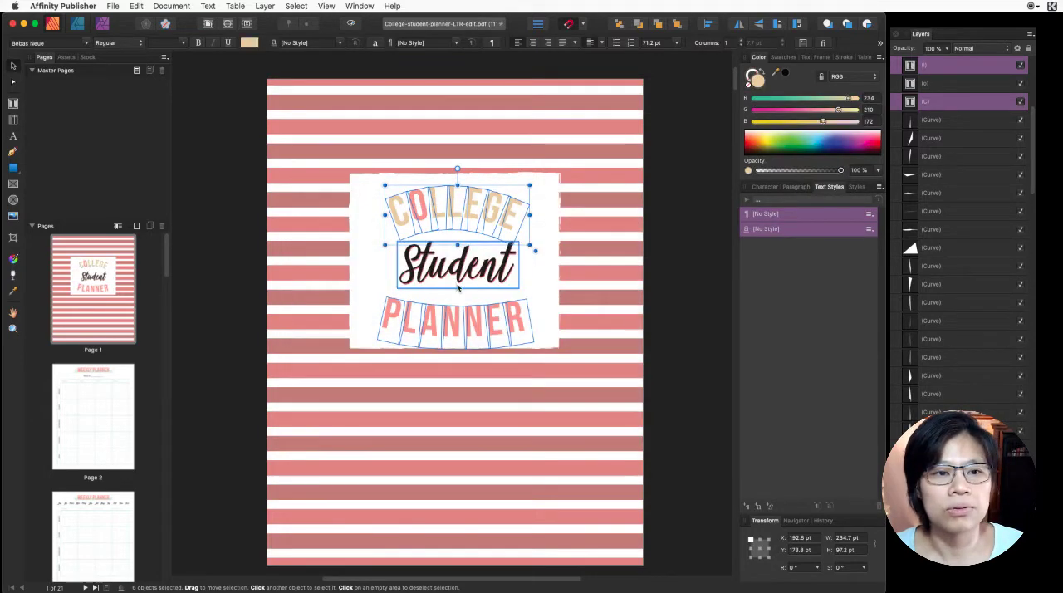
- Recolor the remaining letter O in COLLEGE with the recently used beige EAD2AC swatch
click(426, 215)
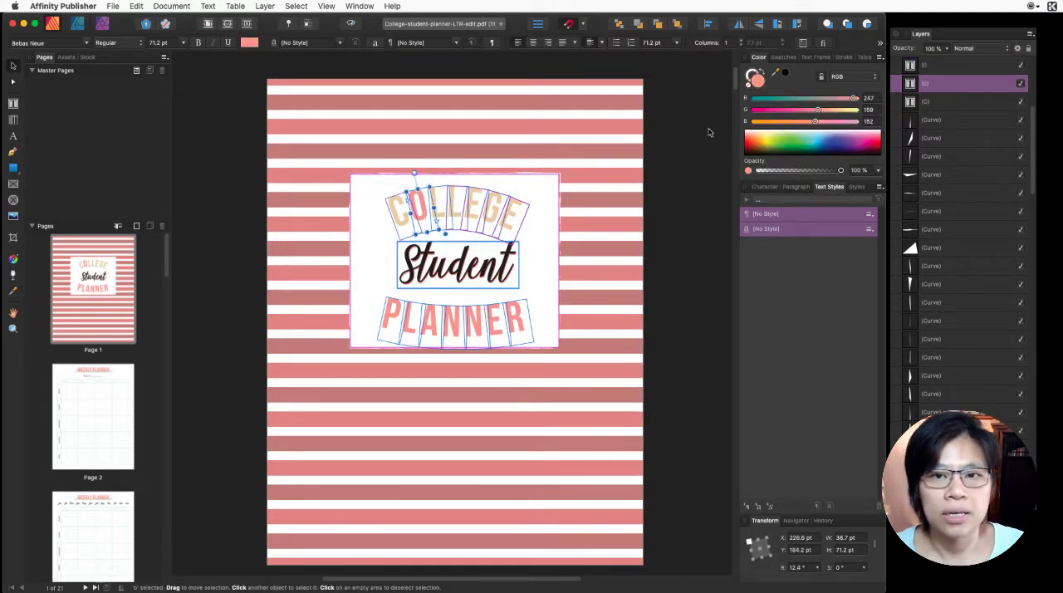
double_click(762, 84)
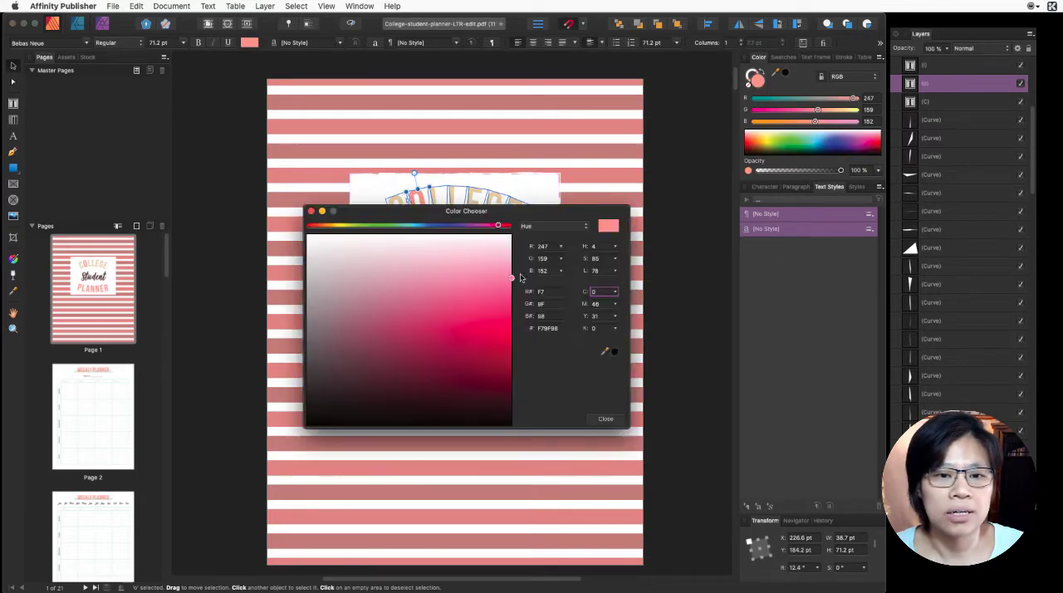
click(605, 418)
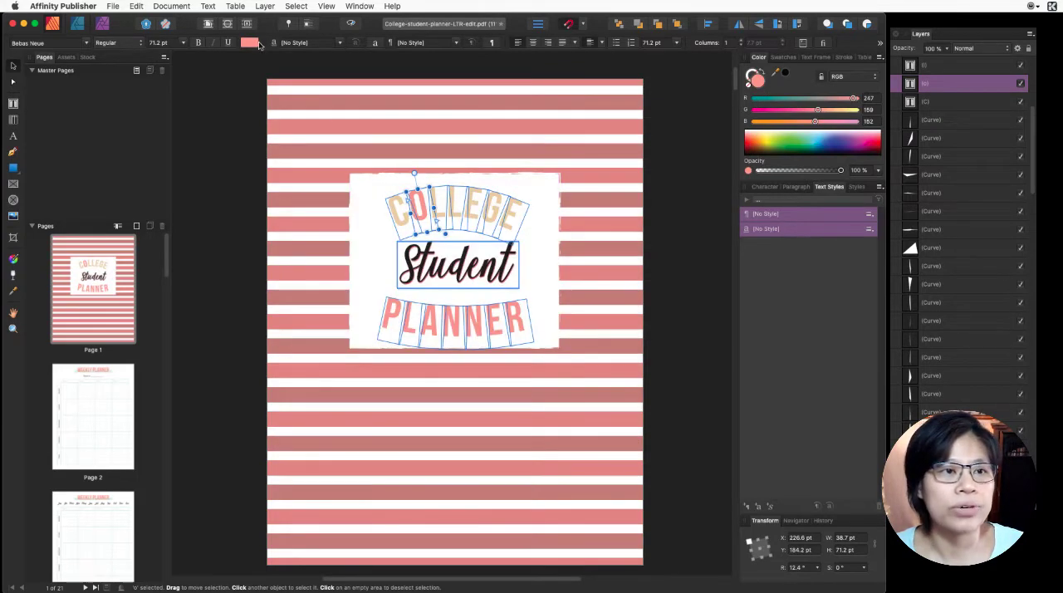
click(250, 42)
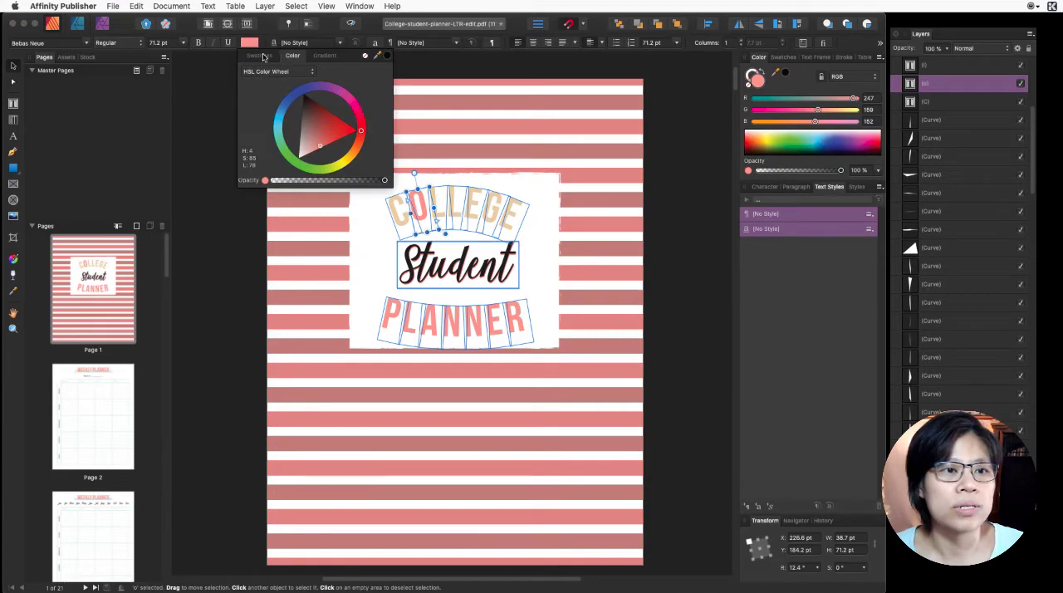
click(262, 55)
click(267, 74)
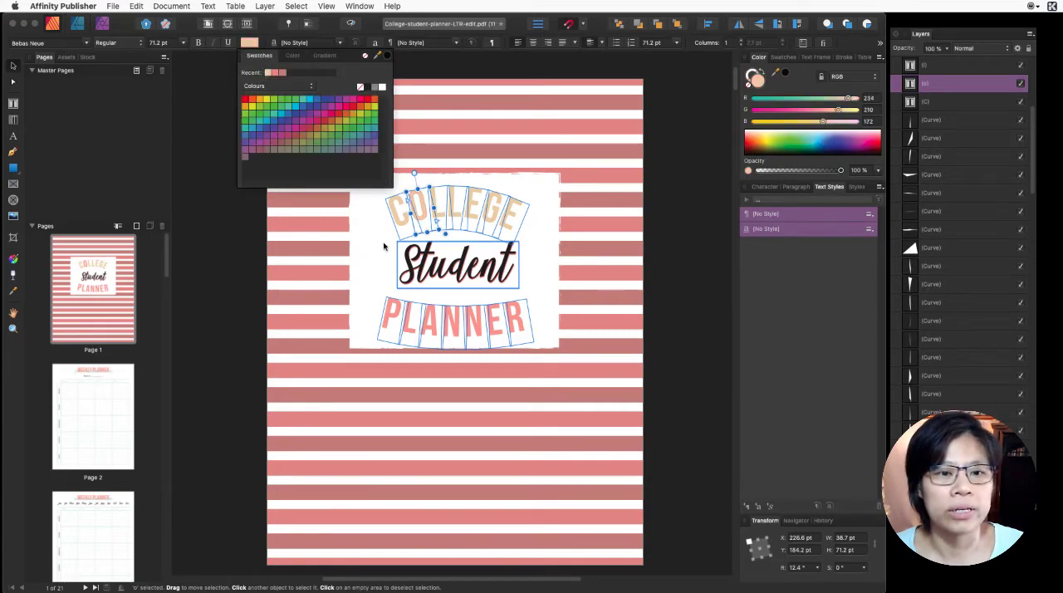
click(405, 308)
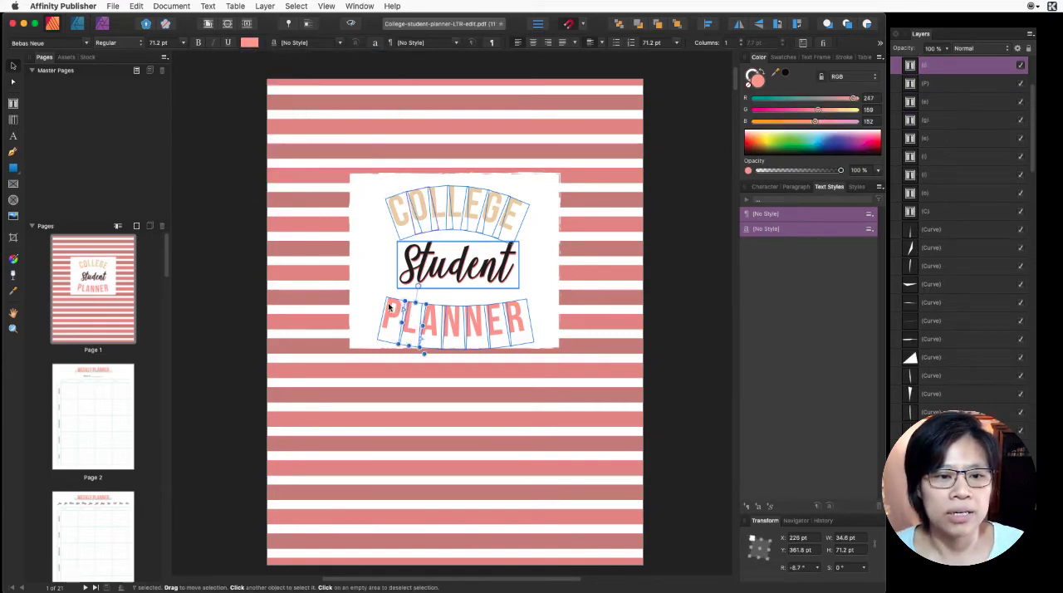
shift+click(391, 308)
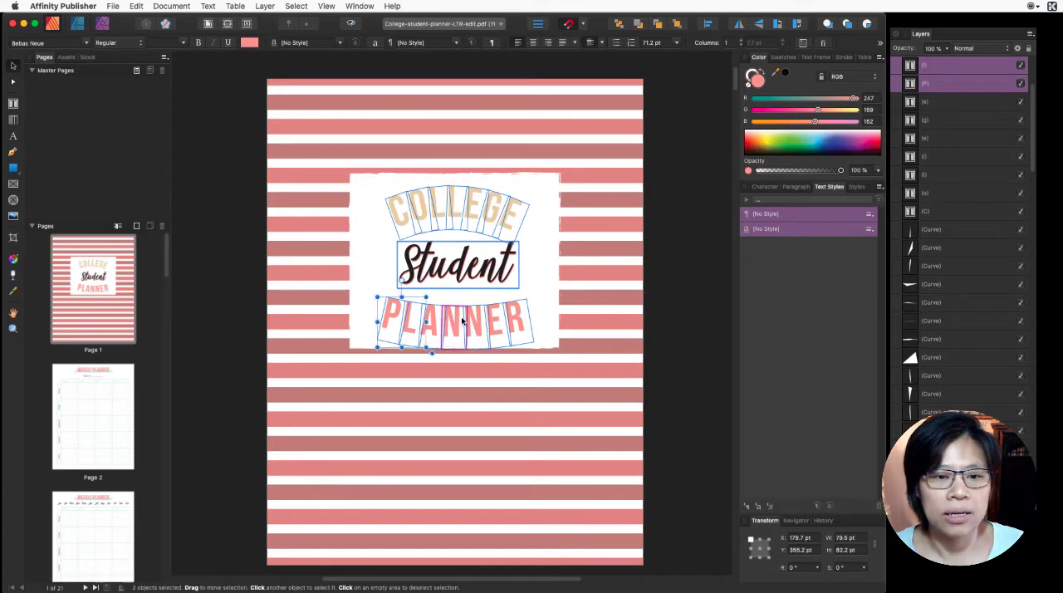
click(543, 309)
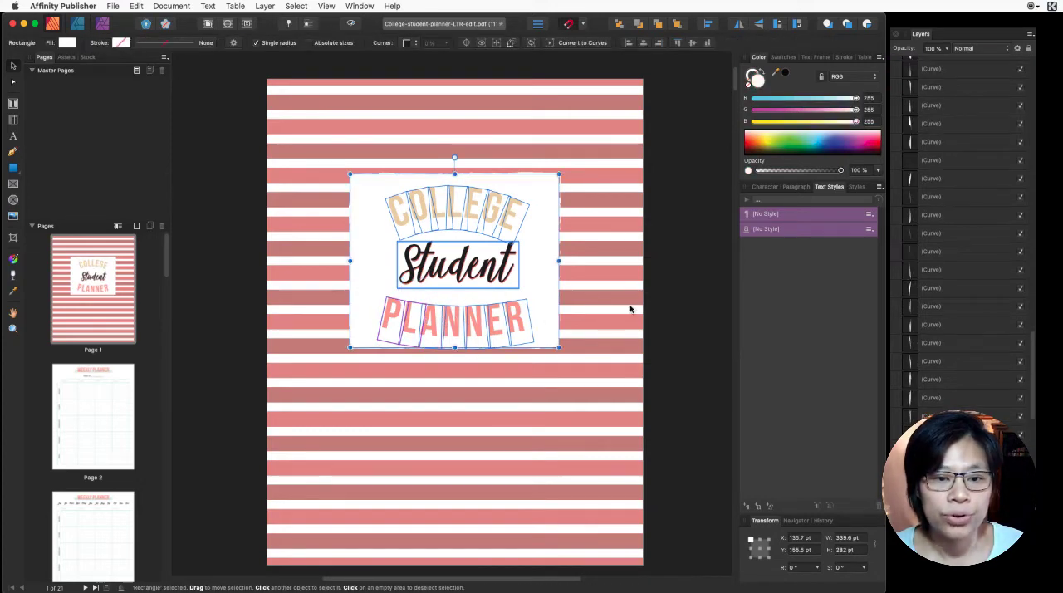
click(662, 299)
drag(616, 313, 378, 341)
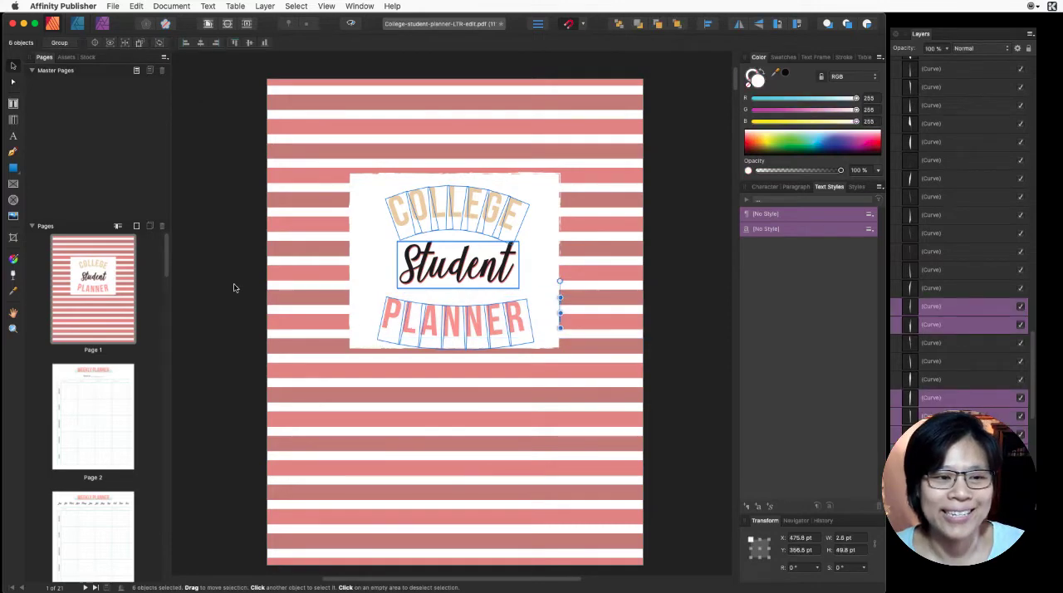
drag(237, 289, 561, 362)
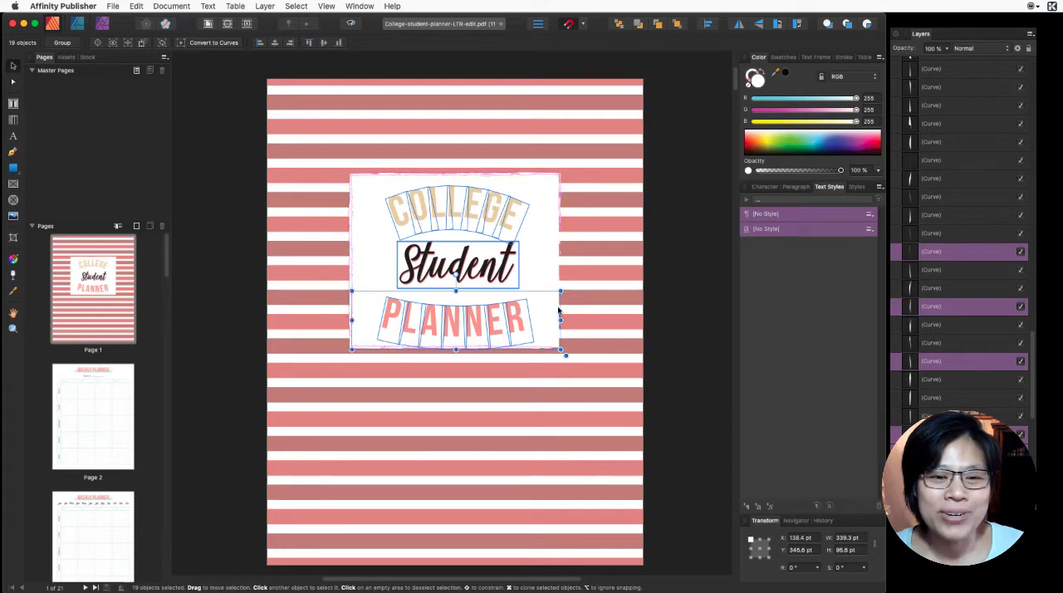
shift+click(511, 314)
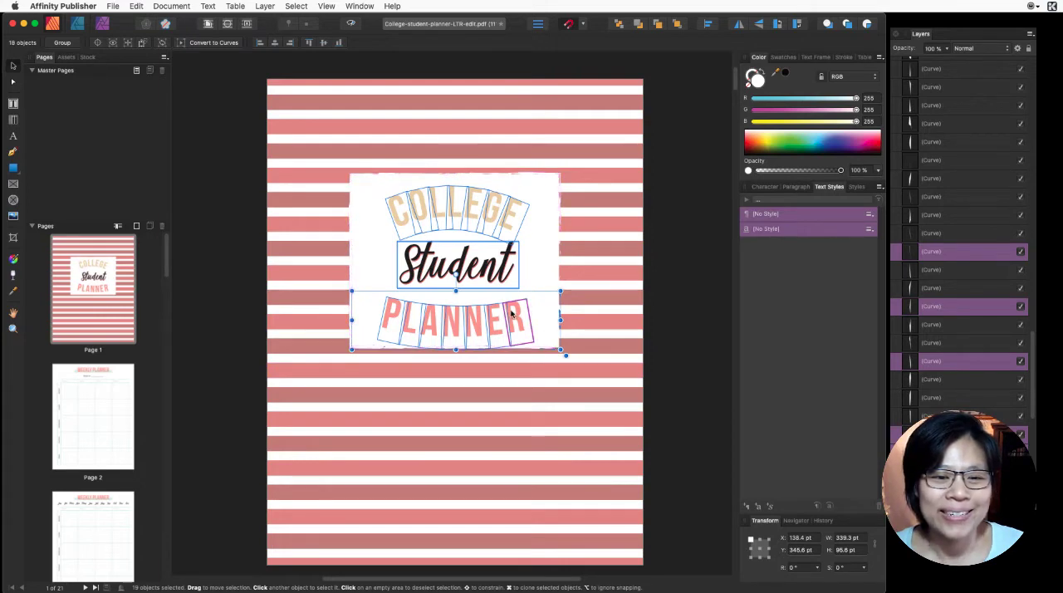
shift+click(498, 319)
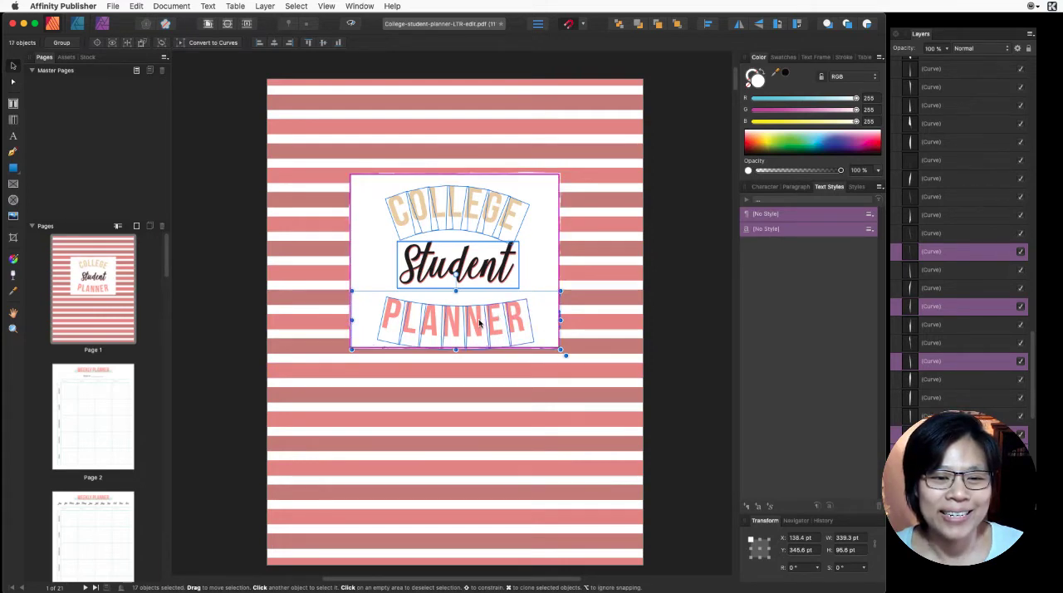
- Recolor all seven letters of the arched word PLANNER together with the recently used beige EAD2AC swatch
click(479, 324)
shift+click(500, 321)
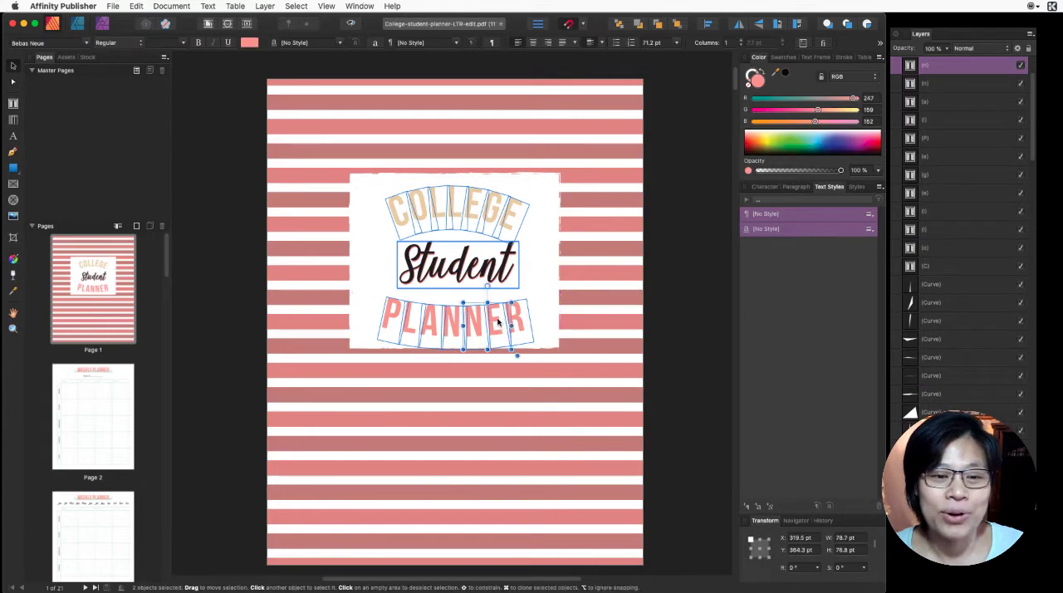
shift+click(525, 318)
shift+click(452, 324)
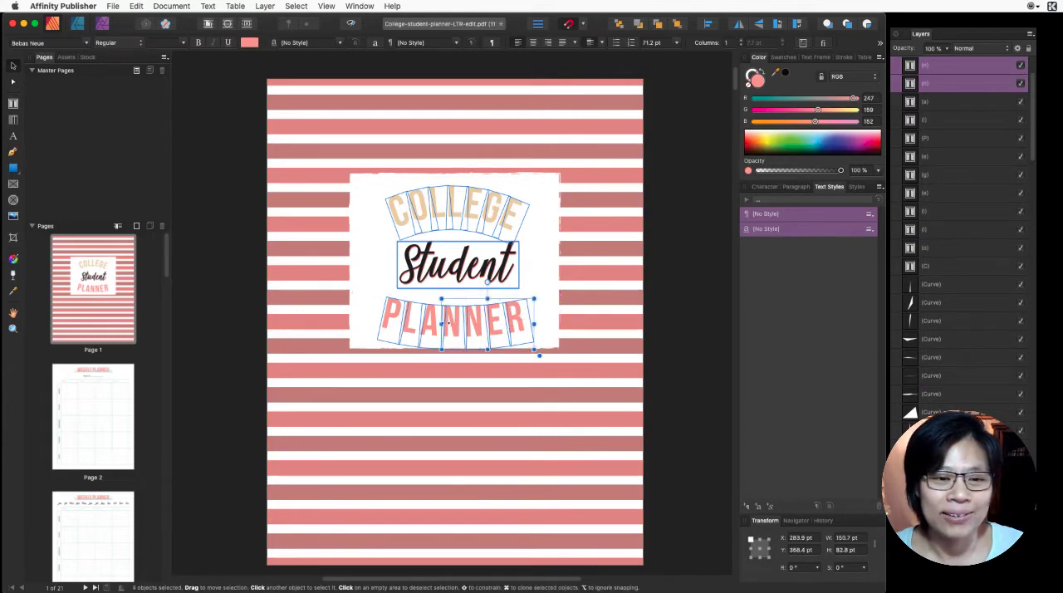
shift+click(434, 328)
shift+click(404, 329)
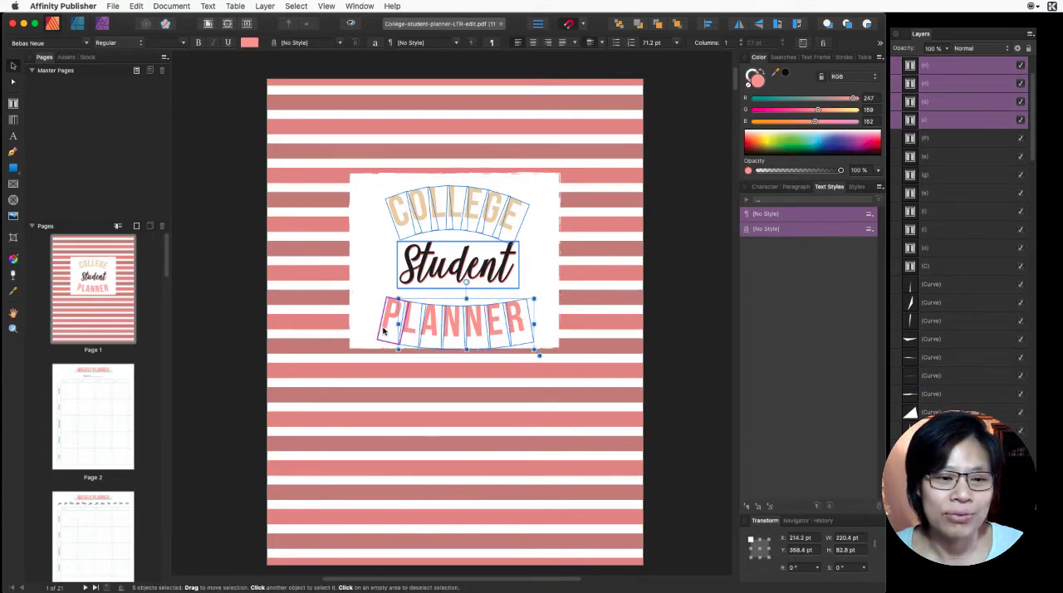
shift+click(387, 327)
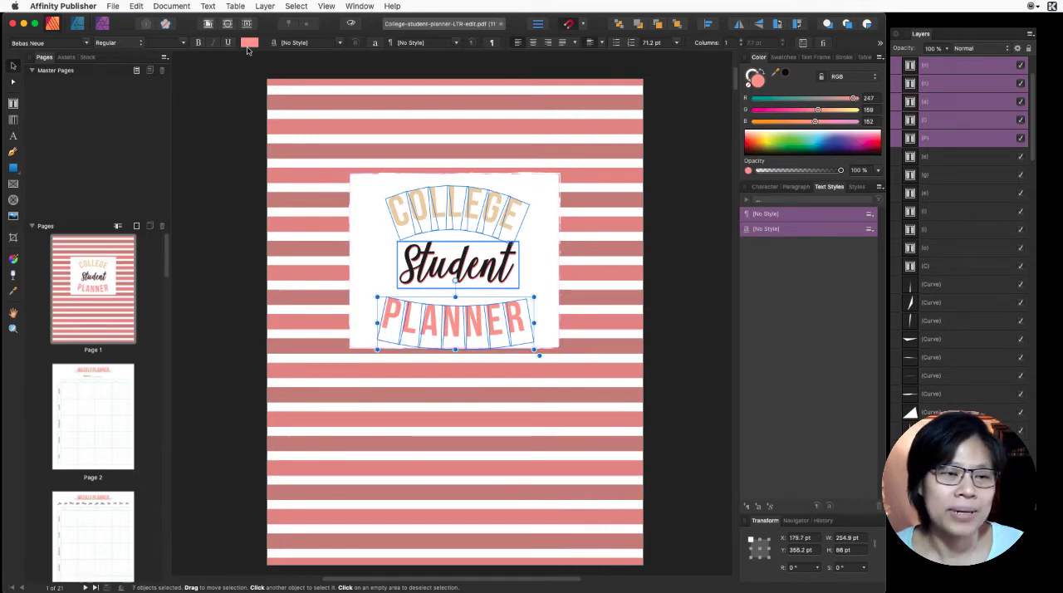
click(249, 43)
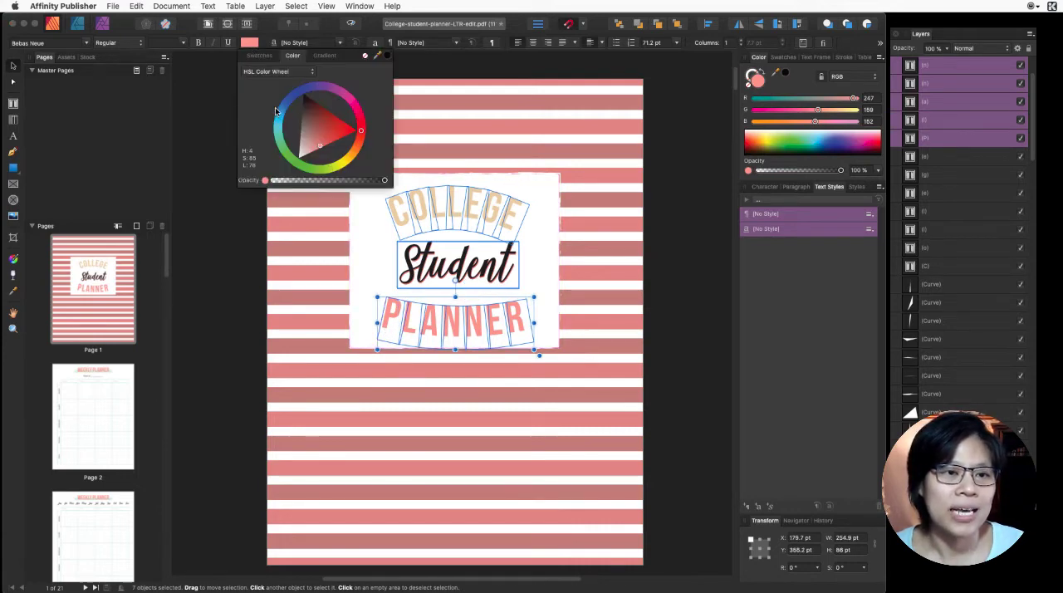
click(259, 56)
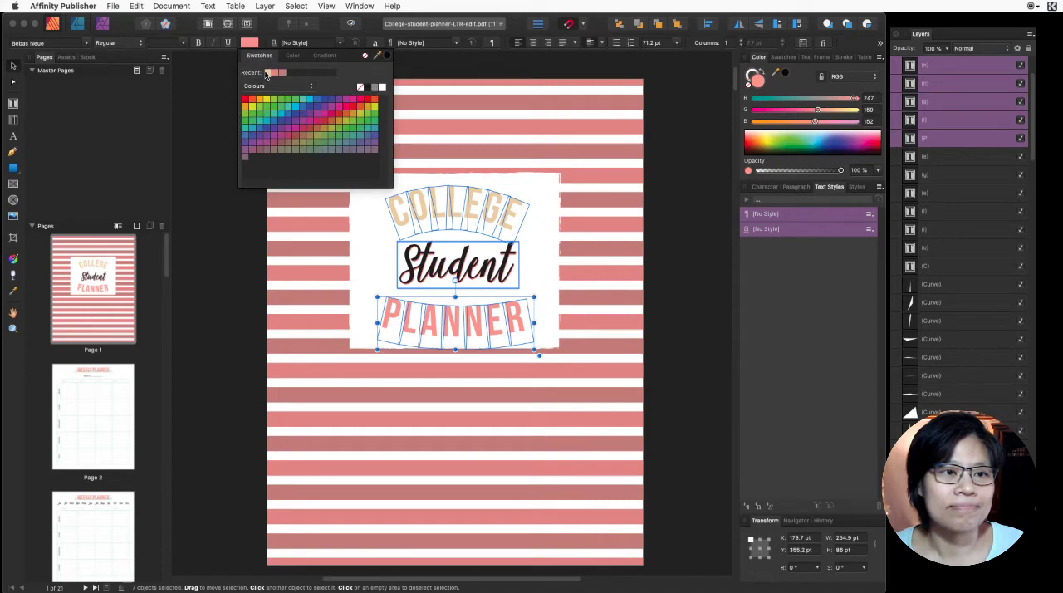
click(268, 73)
click(656, 221)
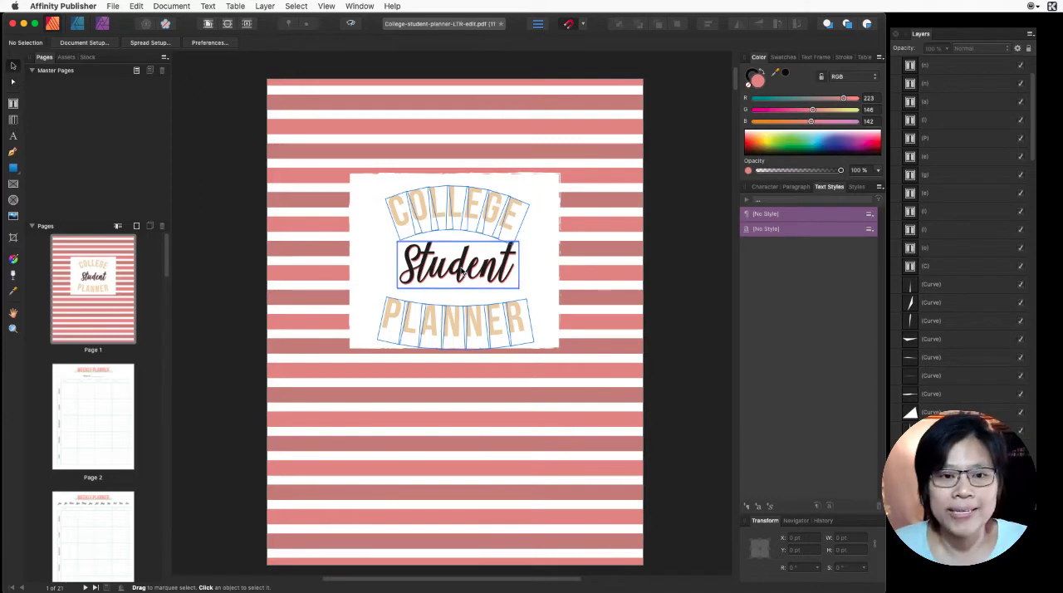
click(407, 218)
double_click(405, 216)
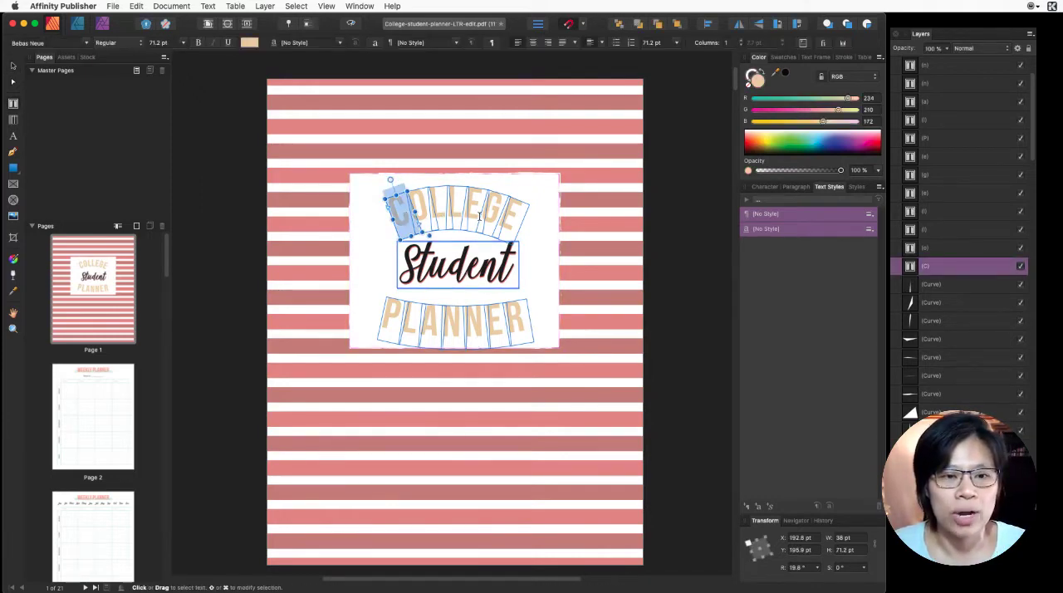
key(Escape)
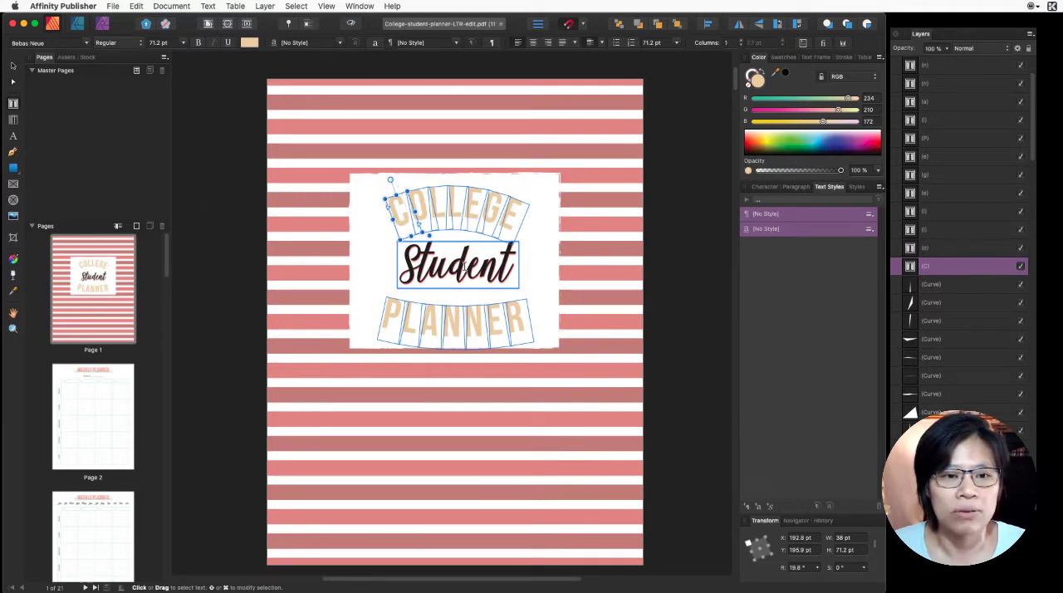
- Separate the two overlapping Student texts by moving the black one to the left and the pink one to the right
double_click(463, 265)
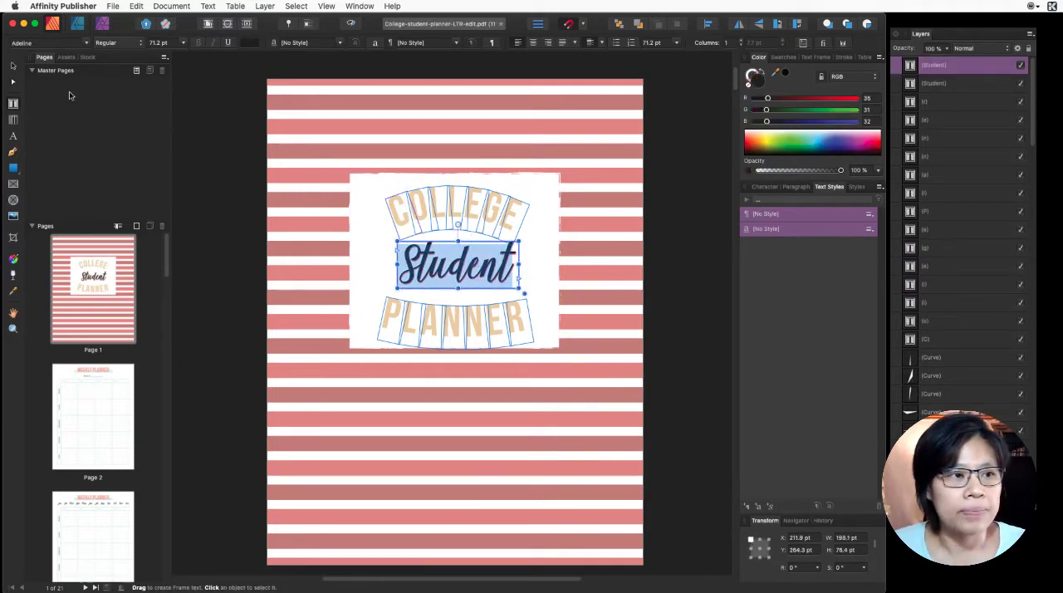
click(14, 69)
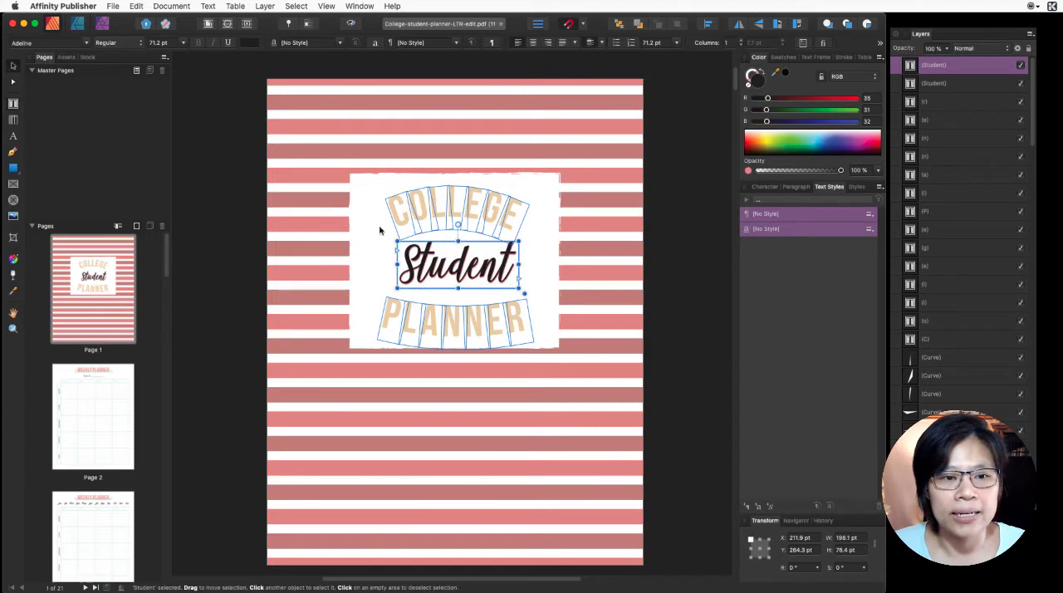
drag(451, 266, 425, 271)
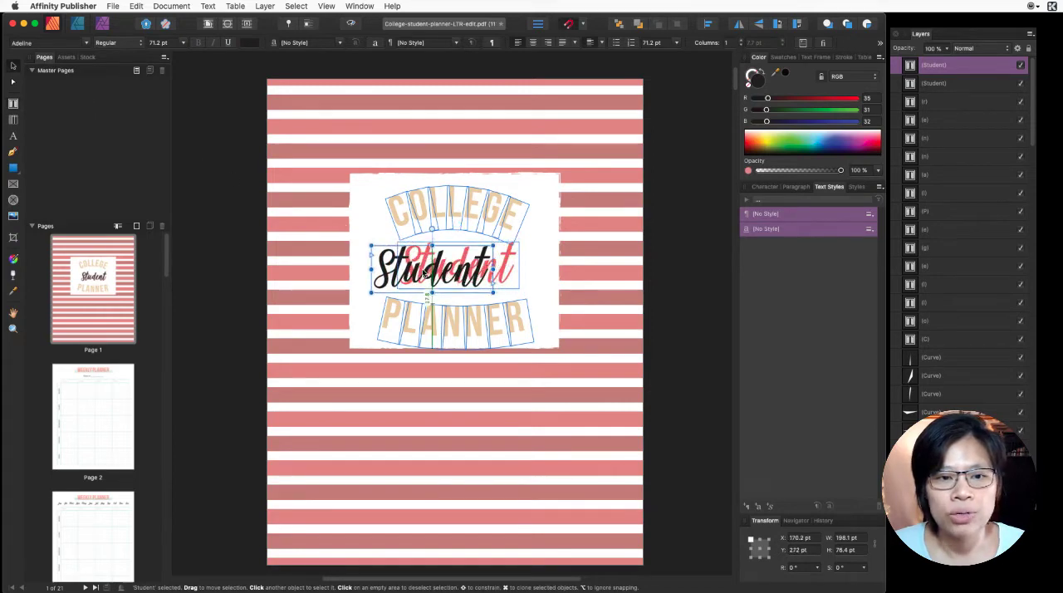
click(512, 267)
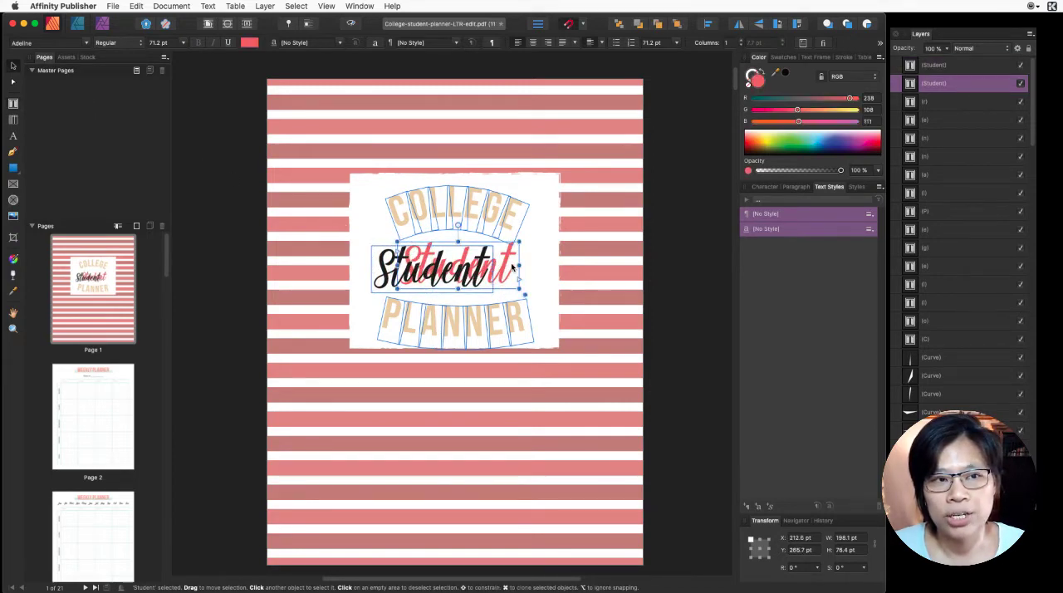
mouse_move(445, 269)
mouse_down()
mouse_move(507, 247)
mouse_move(460, 262)
mouse_move(448, 281)
mouse_move(464, 248)
mouse_move(462, 277)
mouse_up()
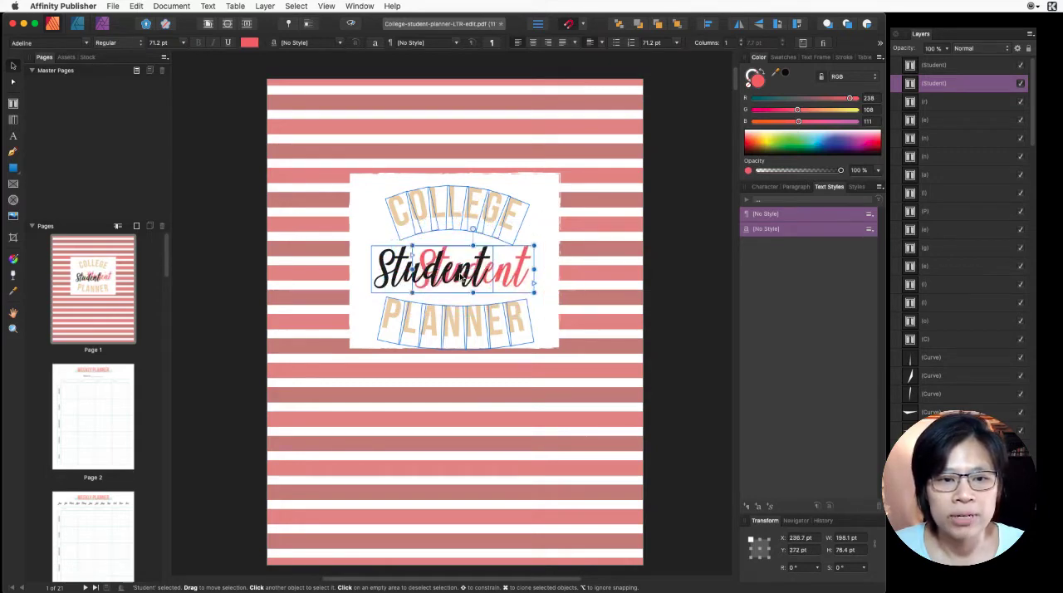
- Undo the moves of both Student texts and clear the selection
key(super+z)
key(super+z)
key(super+z)
key(super+z)
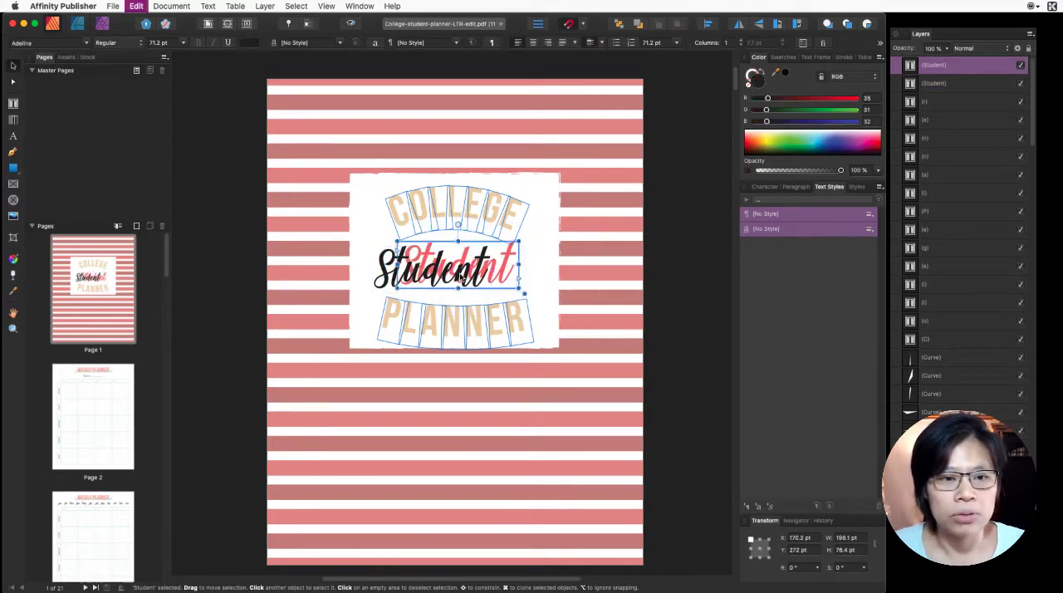
click(674, 270)
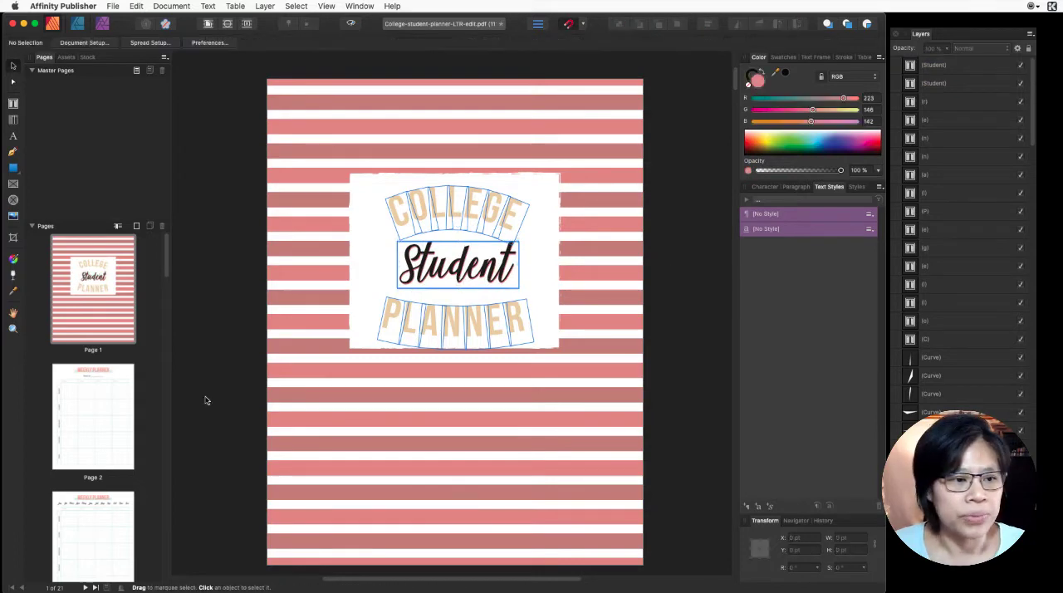
- On page 2, fill the rectangle behind the WEEKLY PLANNER heading with the recently used beige EAD2AC swatch
click(100, 433)
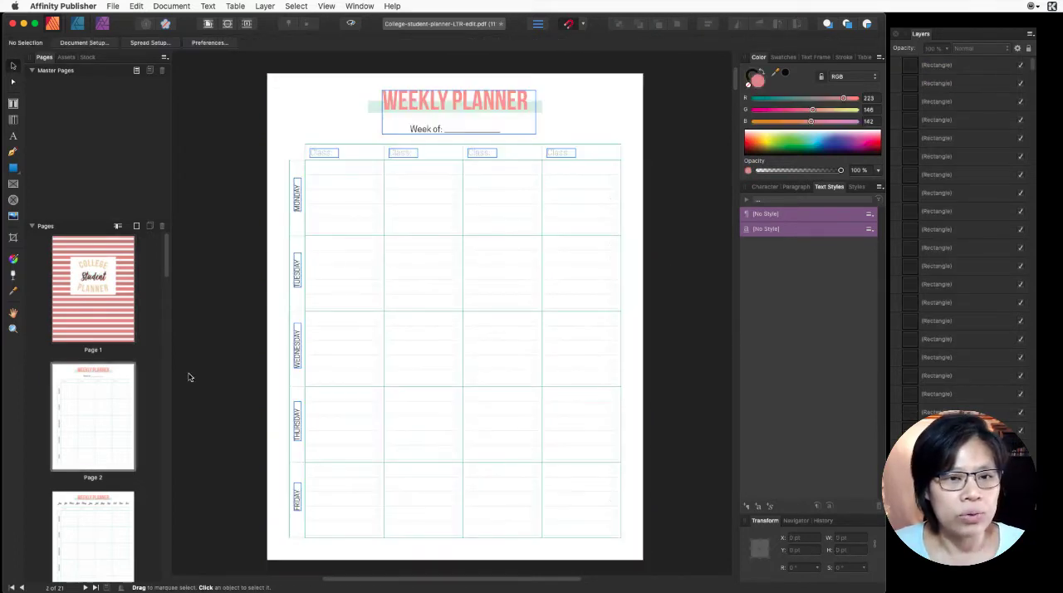
click(355, 161)
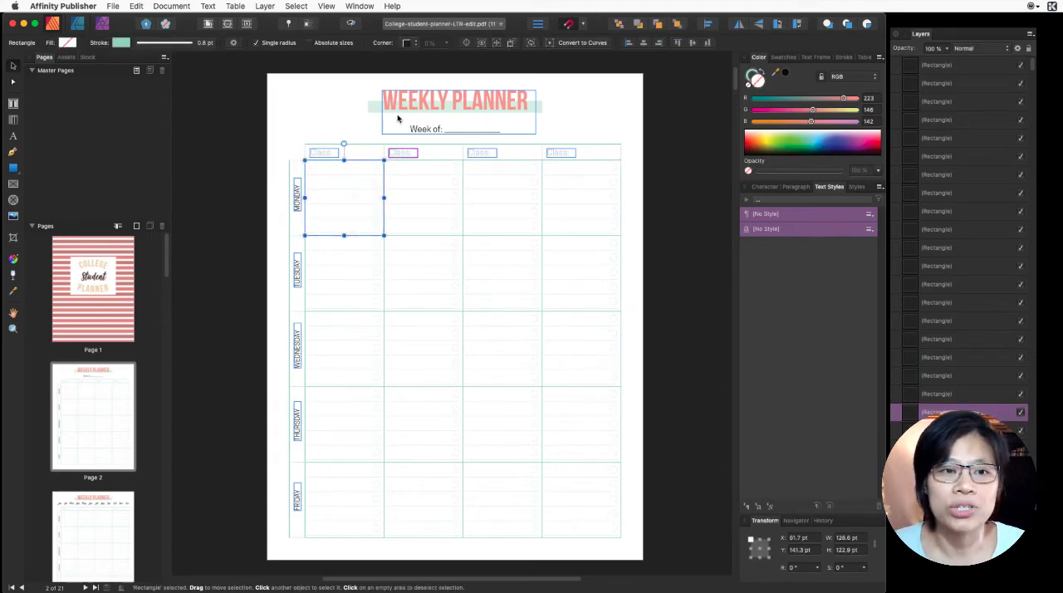
click(371, 107)
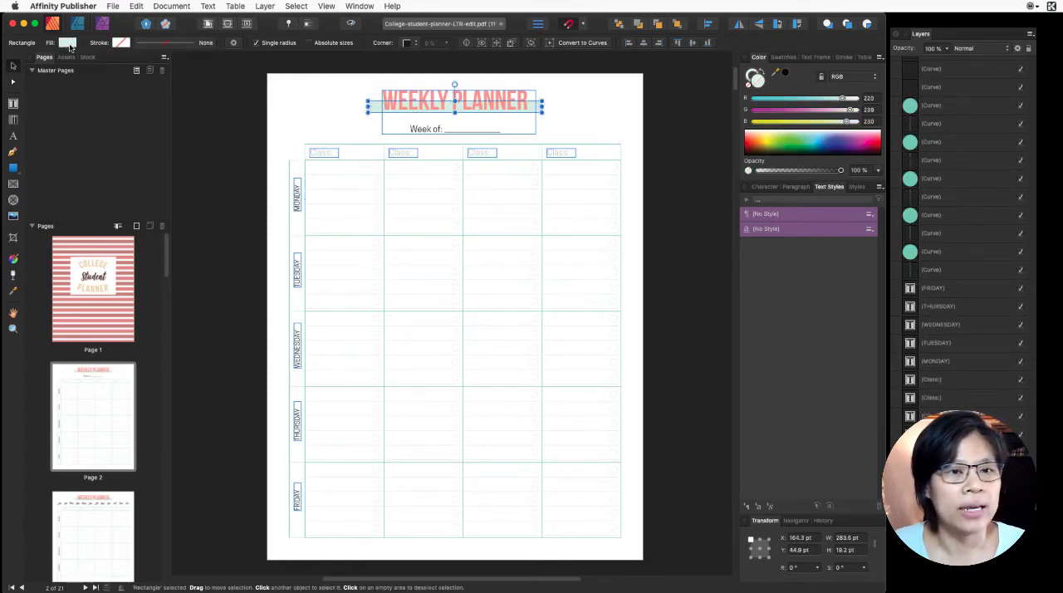
click(67, 42)
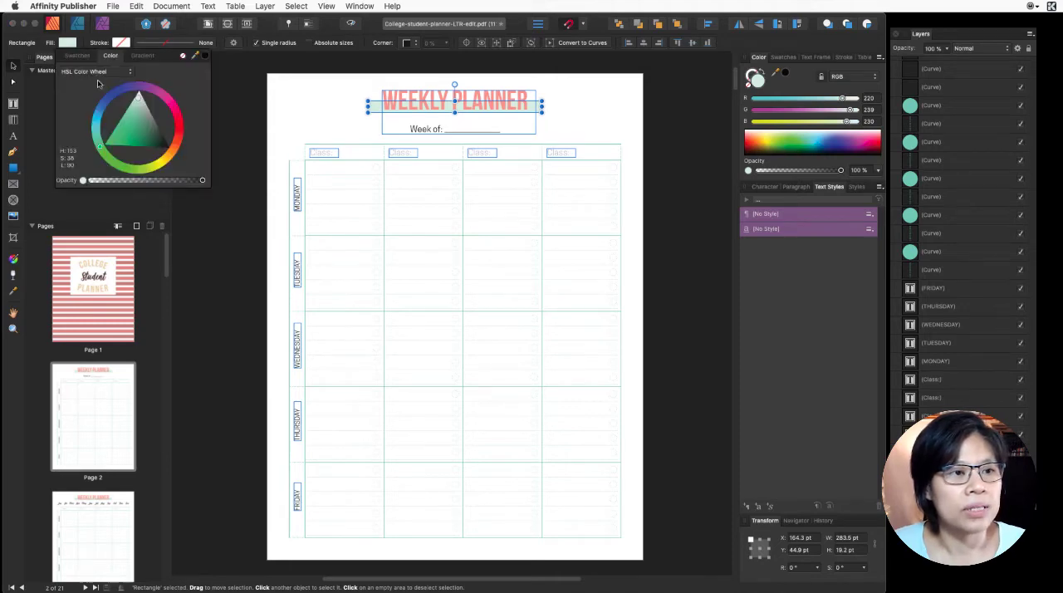
click(77, 55)
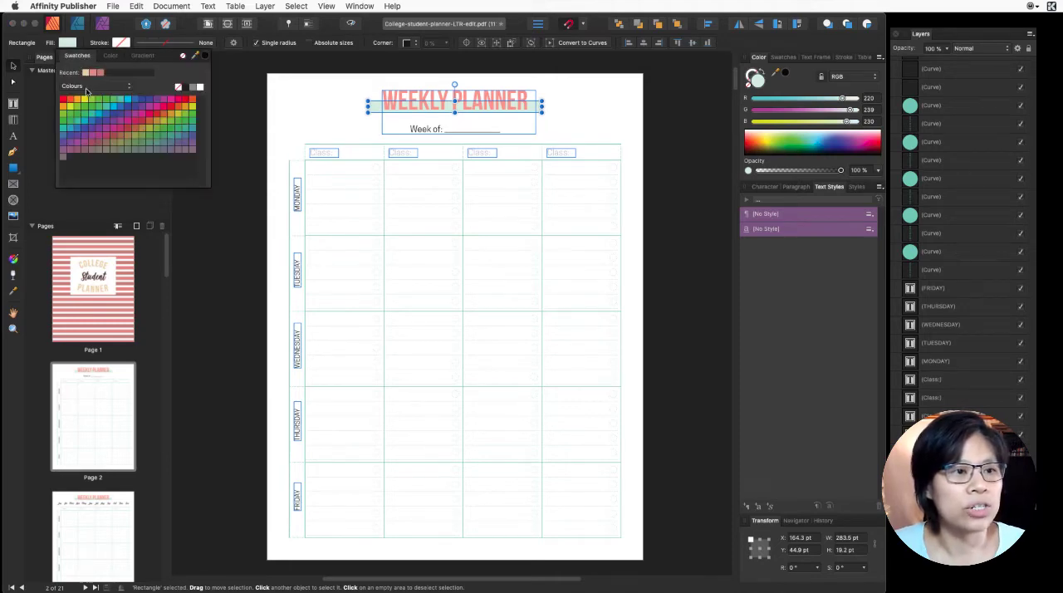
click(84, 74)
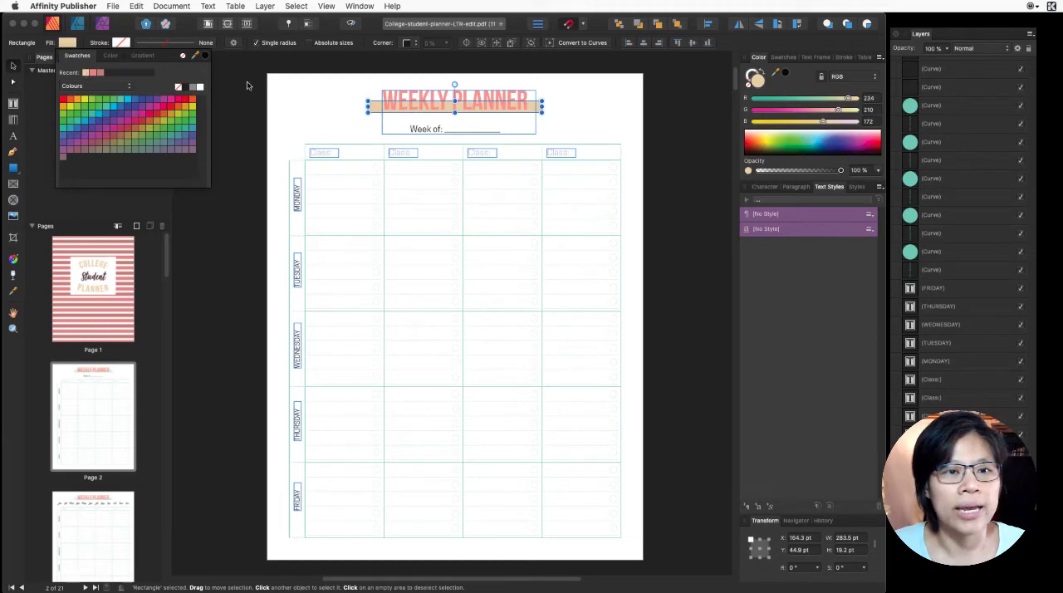
- Recolor the WEEKLY PLANNER heading text with the darker recently used pink swatch
click(510, 95)
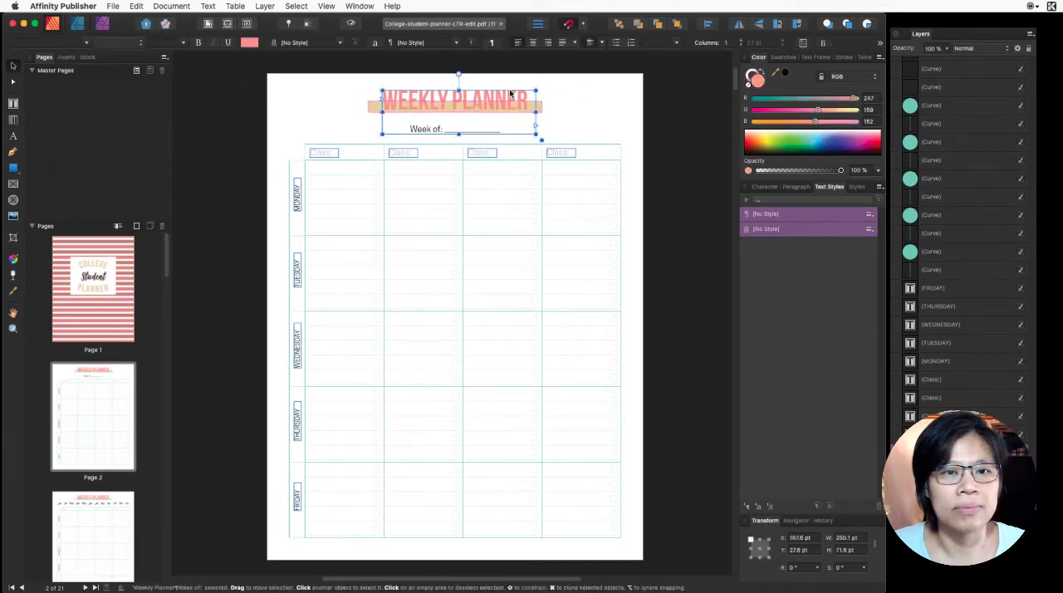
double_click(498, 98)
drag(530, 100, 367, 101)
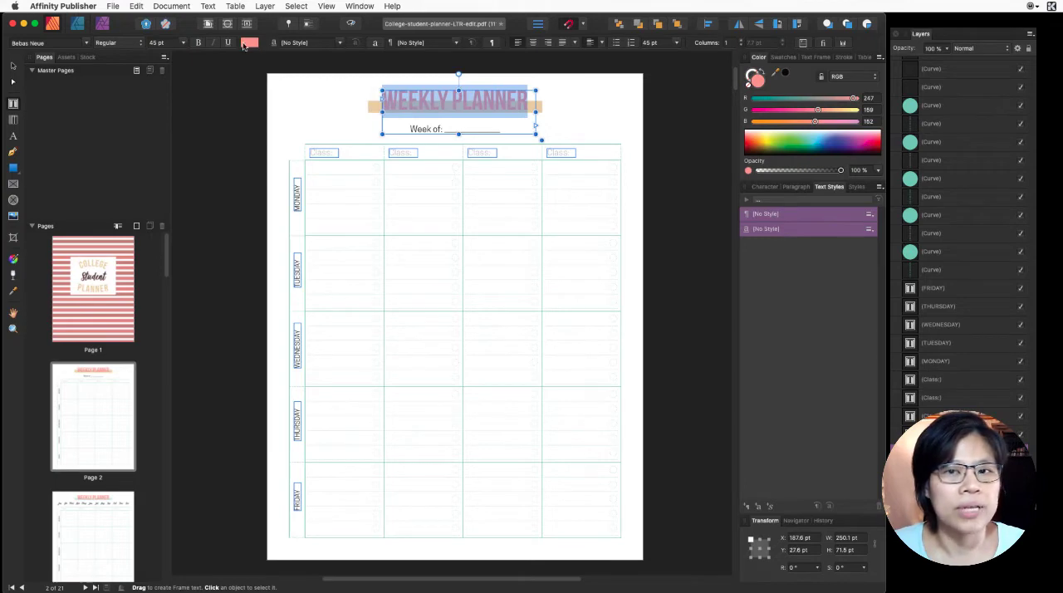
click(243, 43)
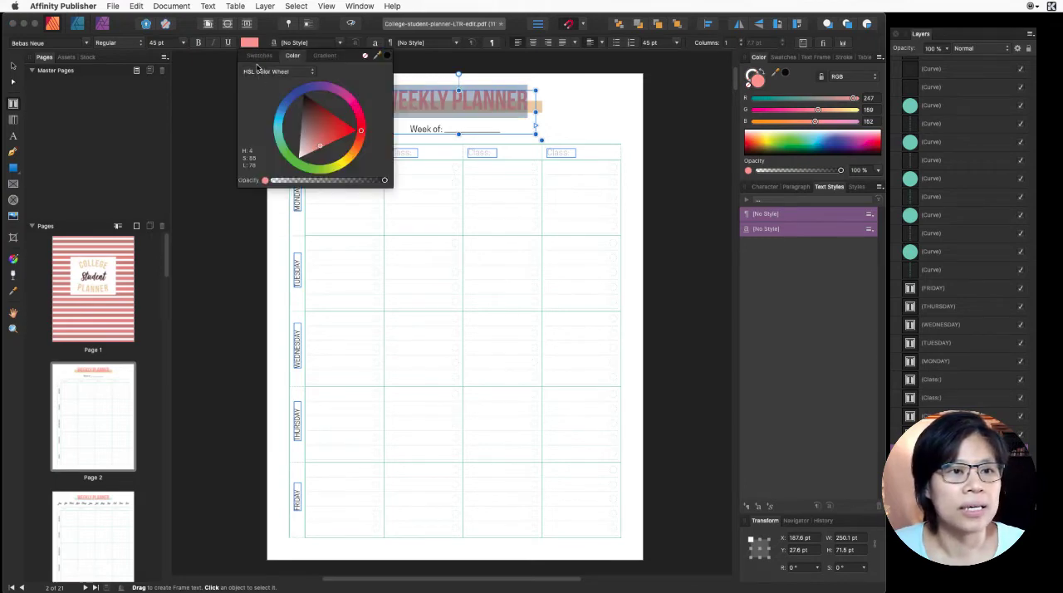
click(258, 56)
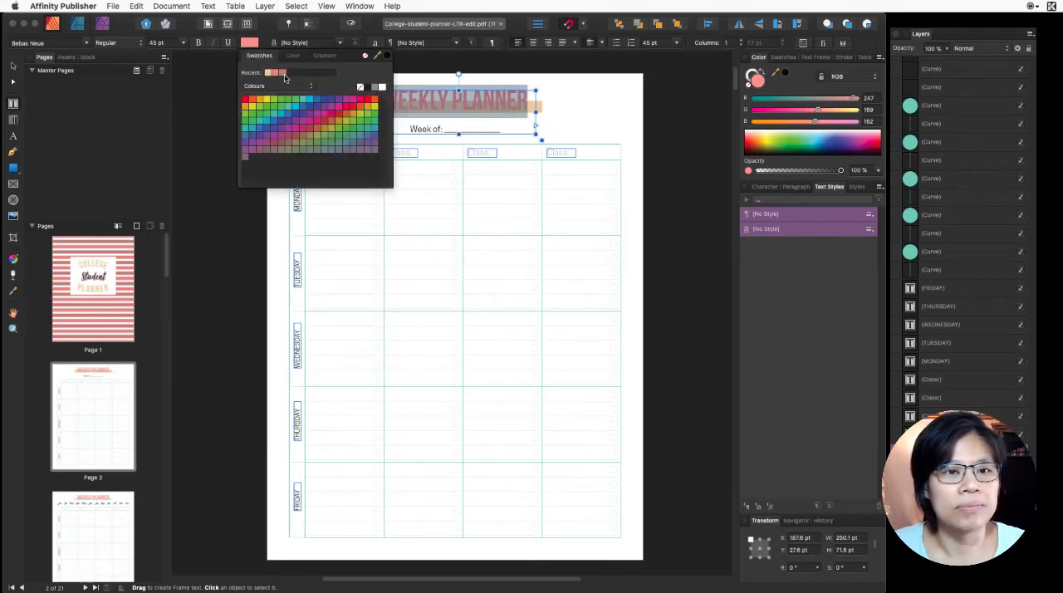
click(284, 73)
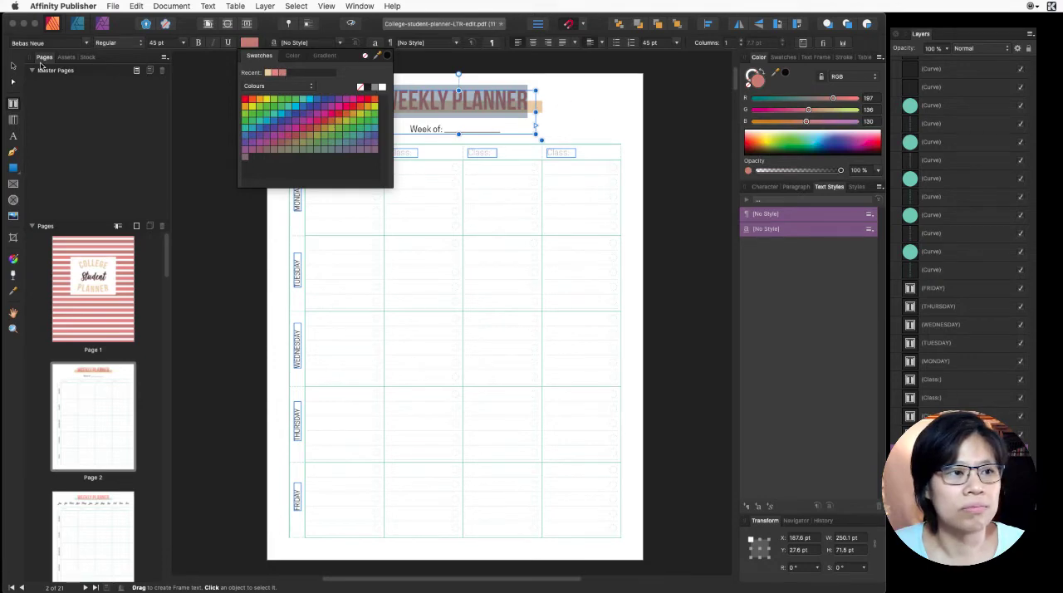
click(13, 65)
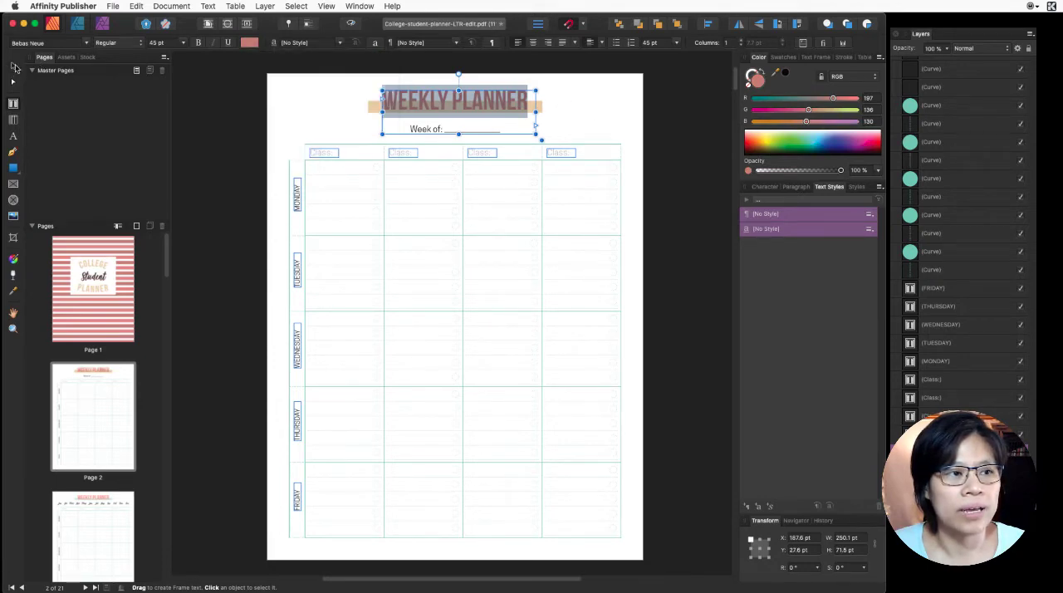
click(649, 129)
- Recolor the WEEKLY PLANNER heading text with the lighter recently used pink swatch, leaving the Week of line as is
click(388, 101)
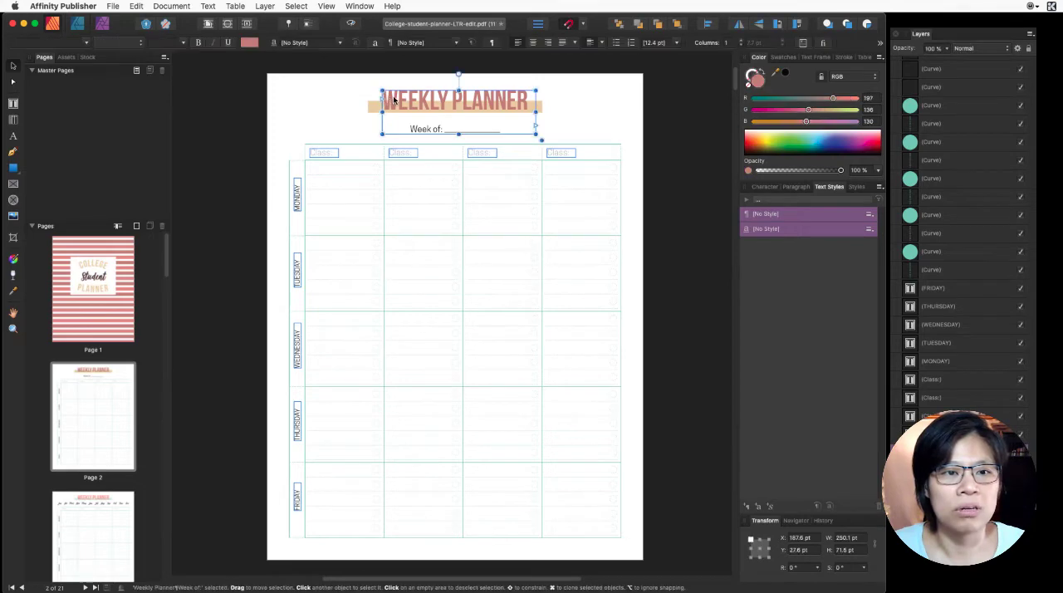
double_click(389, 98)
drag(387, 98, 558, 103)
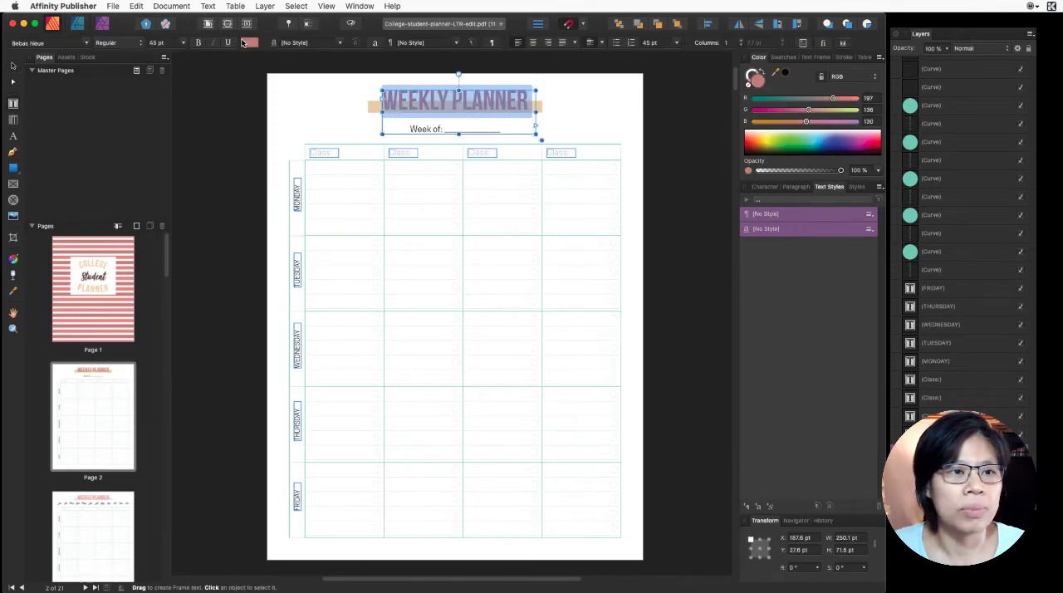
click(247, 42)
click(258, 56)
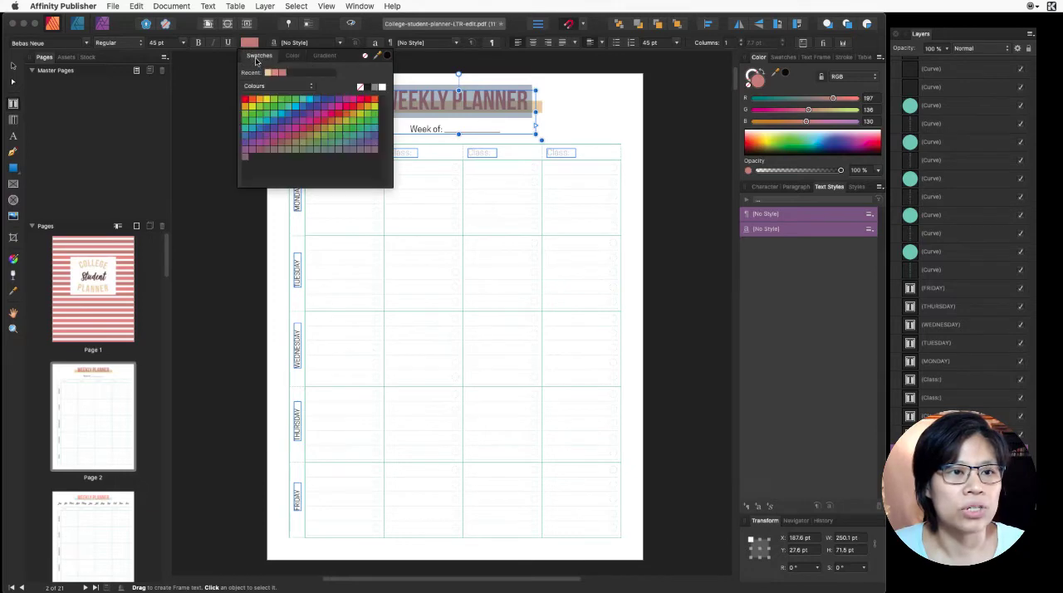
click(275, 72)
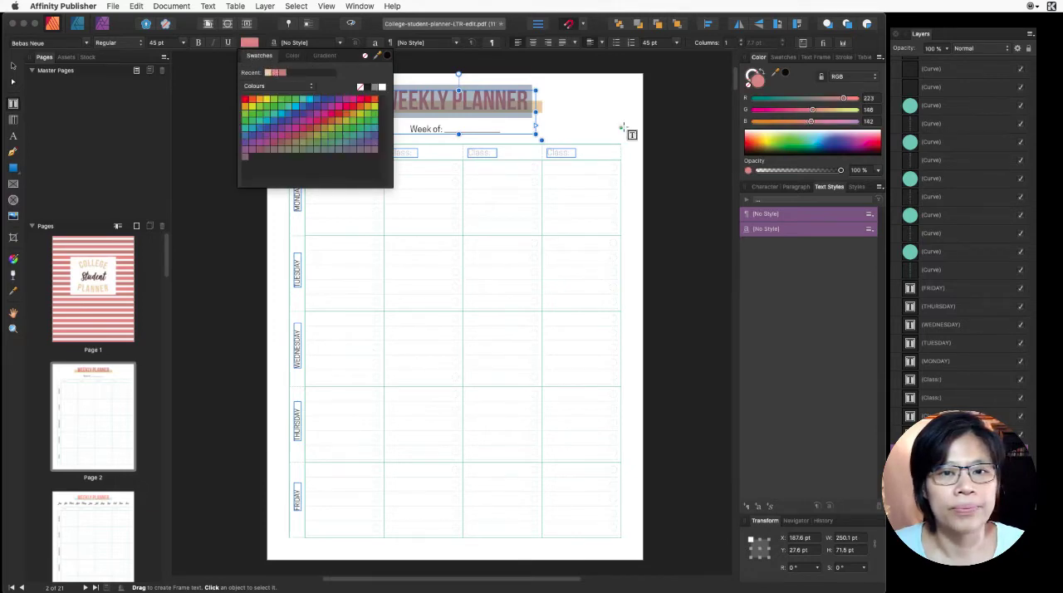
key(Escape)
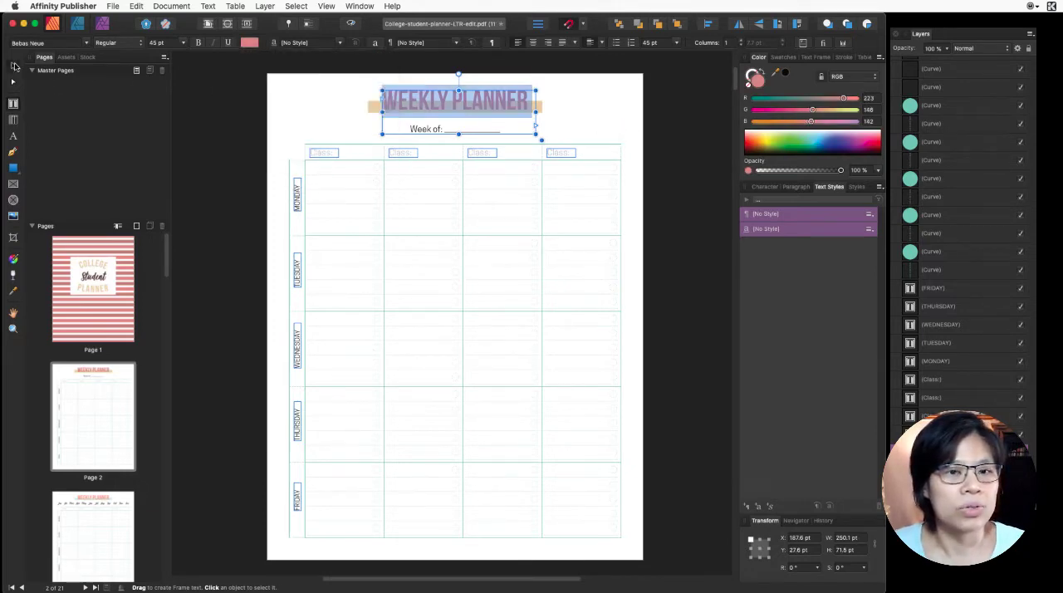
click(600, 138)
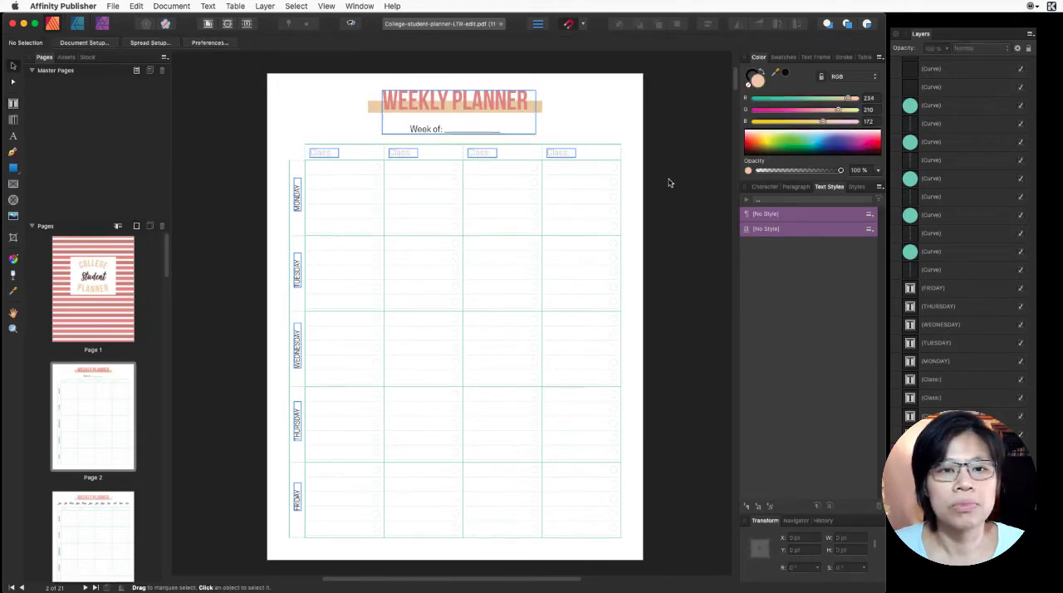
- Recolor the stroke of the table's top horizontal line and left vertical line together with a recently used pink swatch
click(370, 145)
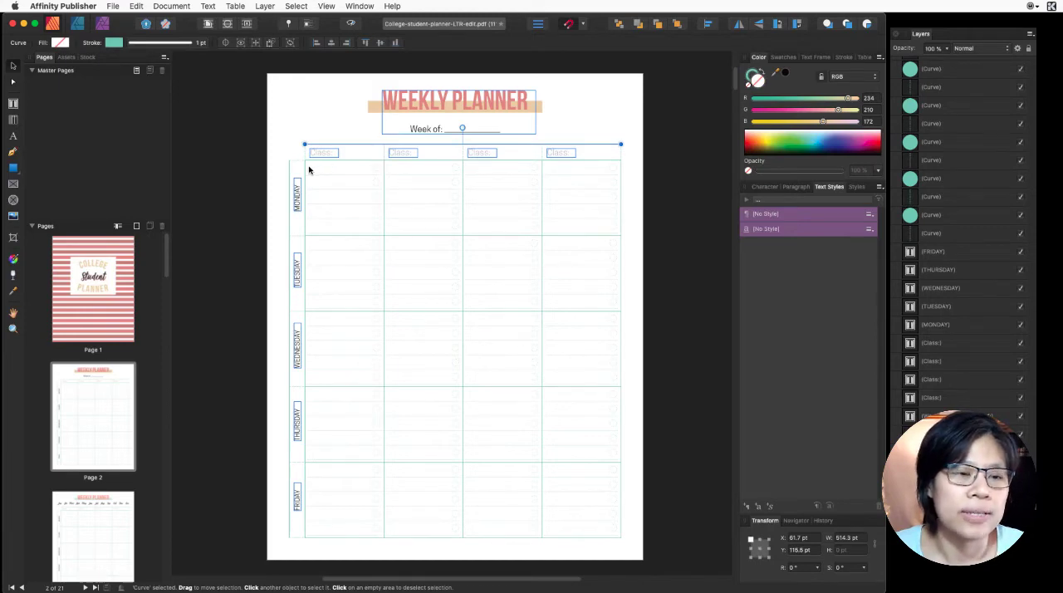
scroll(333, 208, up, 3)
scroll(333, 208, up, 3)
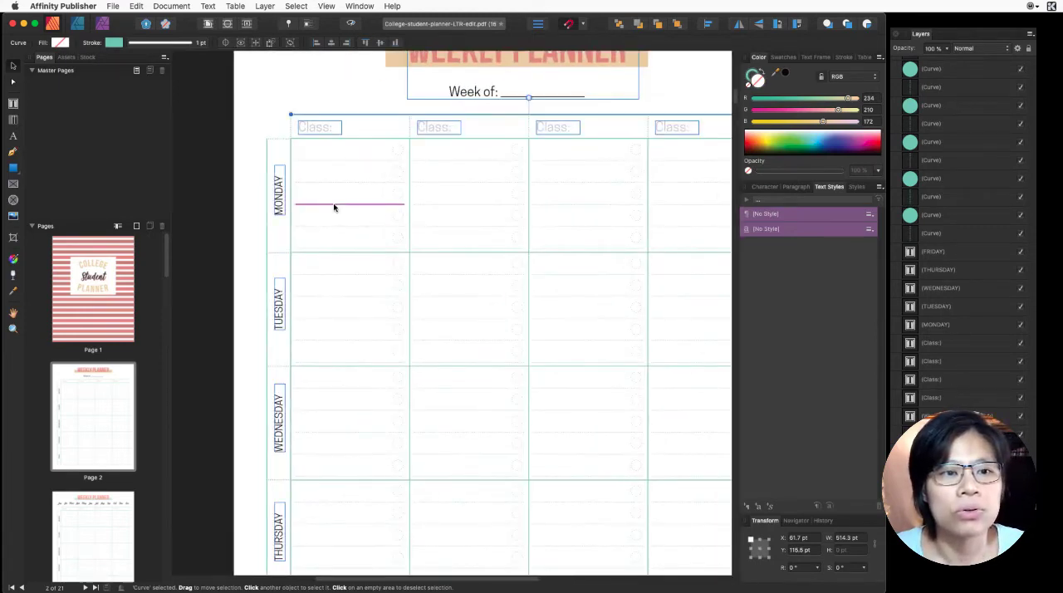
shift+click(262, 144)
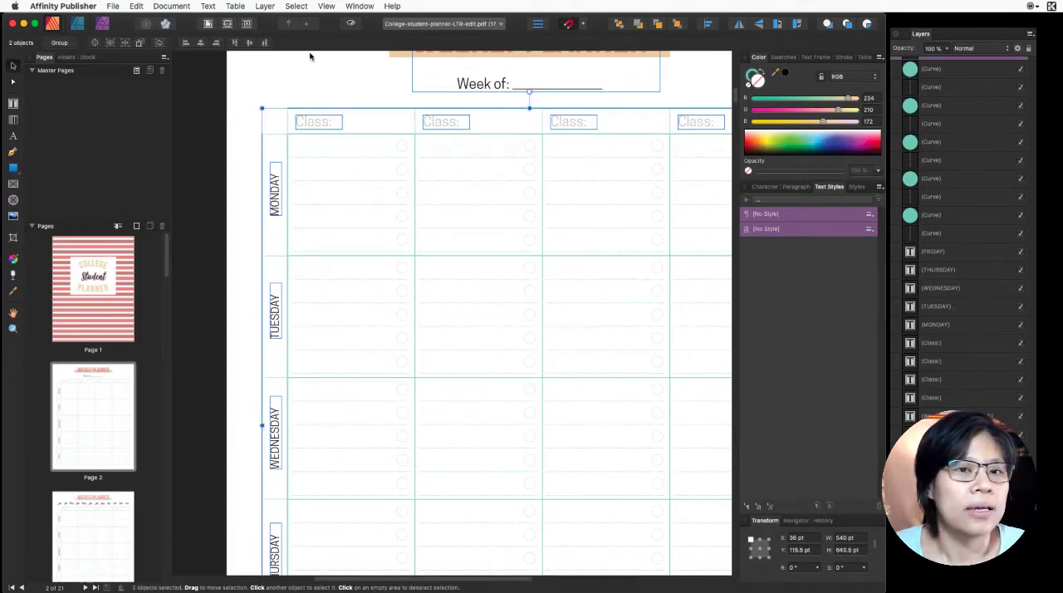
double_click(752, 74)
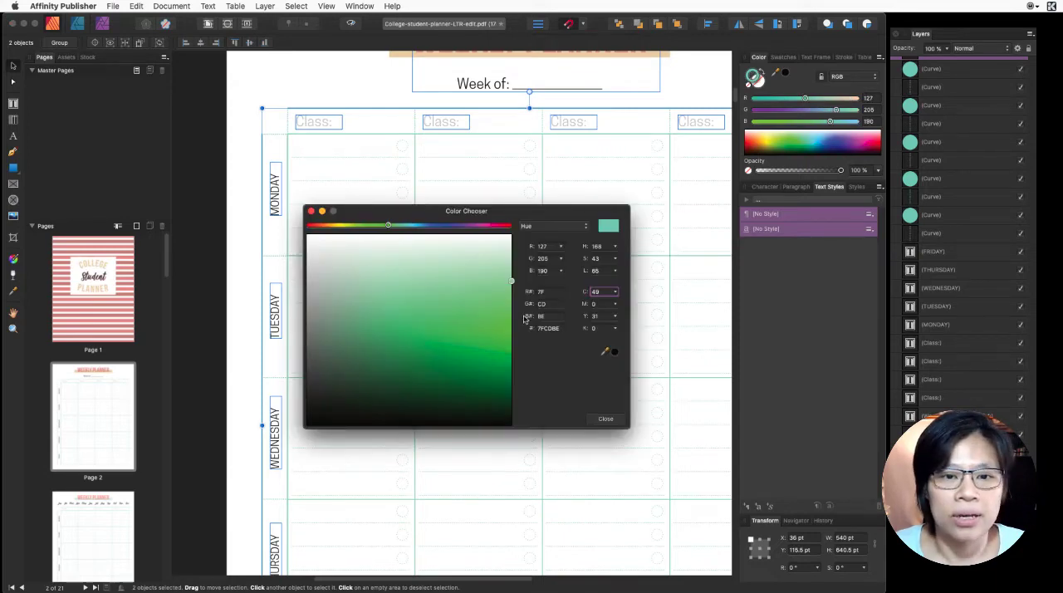
click(605, 420)
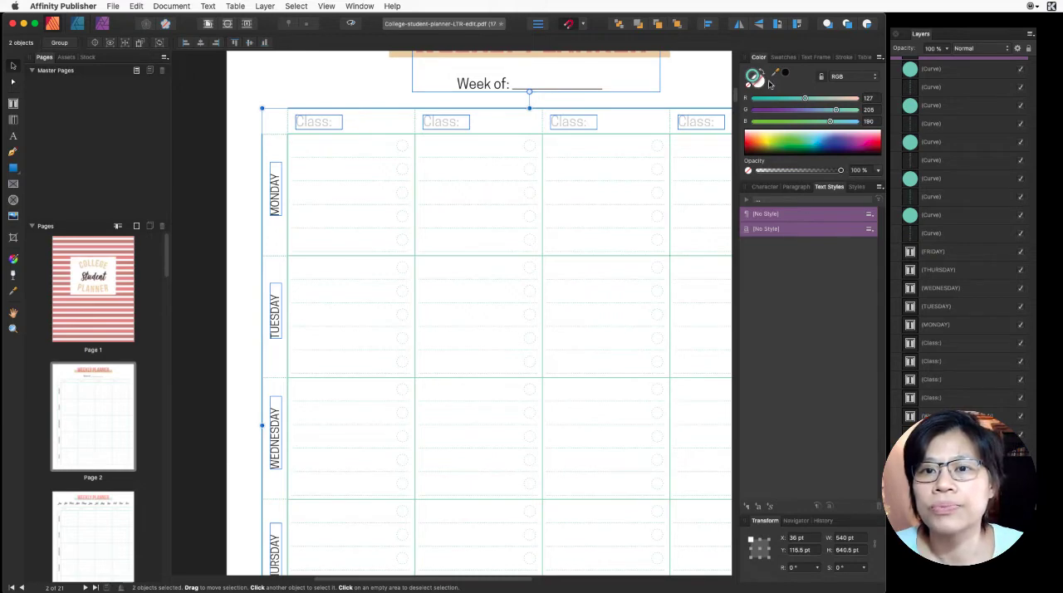
click(783, 57)
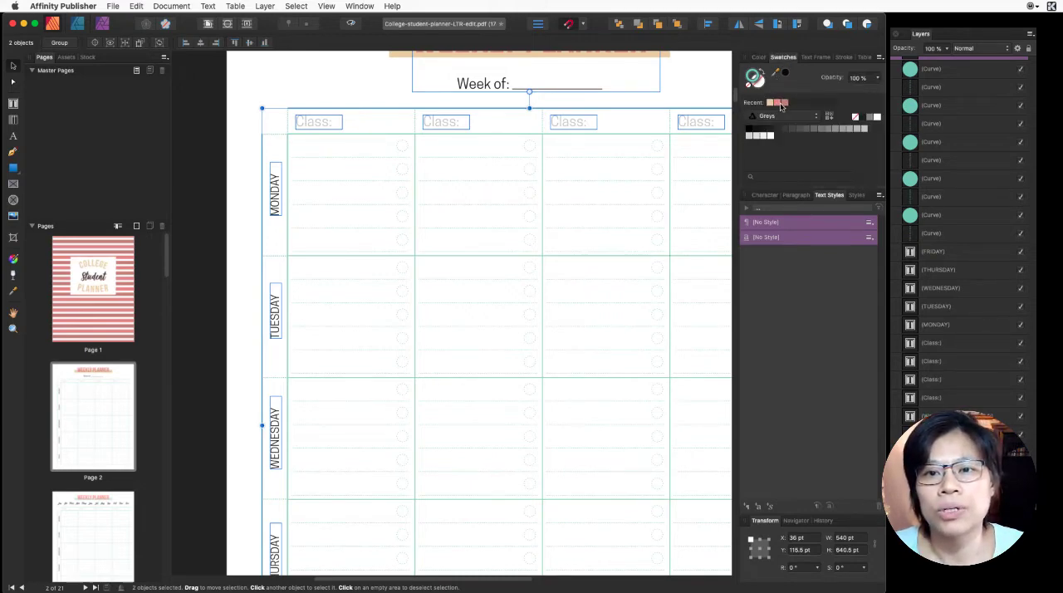
- Recolor the strokes of ten cells with the lighter recently used pink swatch: all Monday, last two Tuesday, first two Wednesday and last two Thursday
click(363, 138)
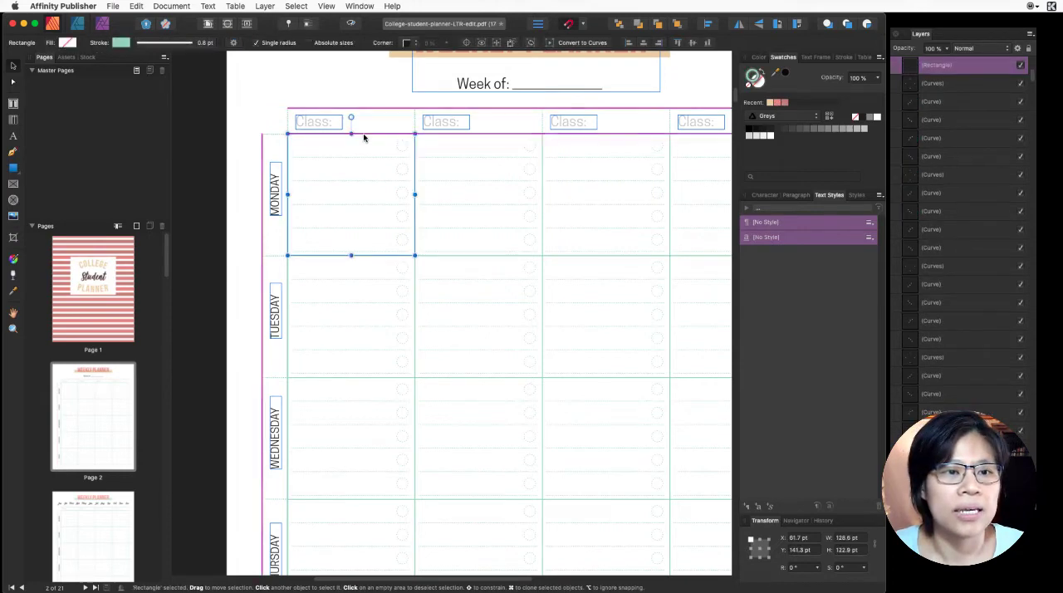
shift+click(445, 138)
shift+click(569, 140)
shift+click(684, 136)
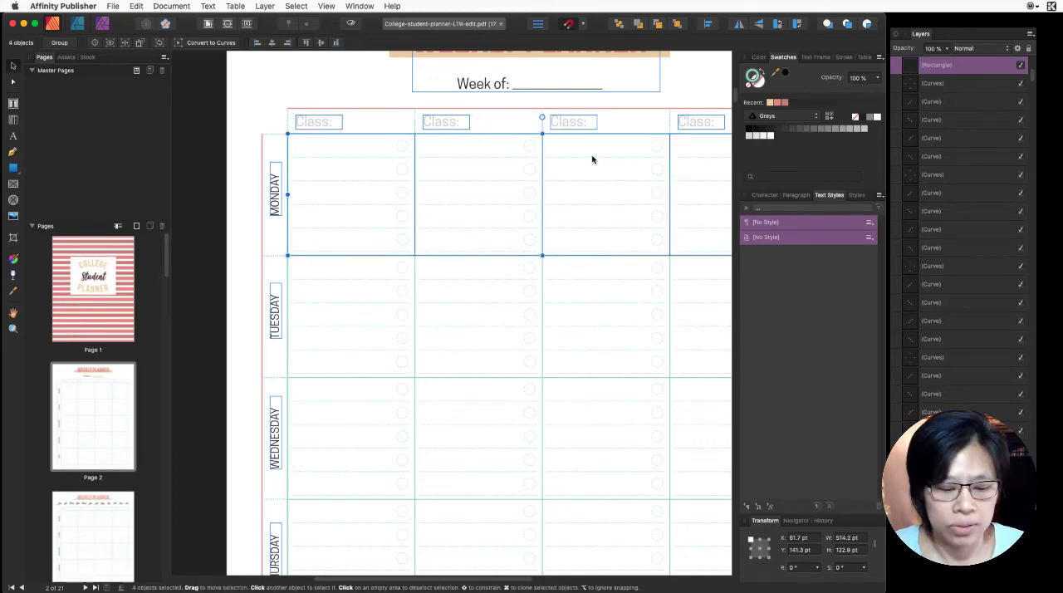
scroll(592, 159, right, 5)
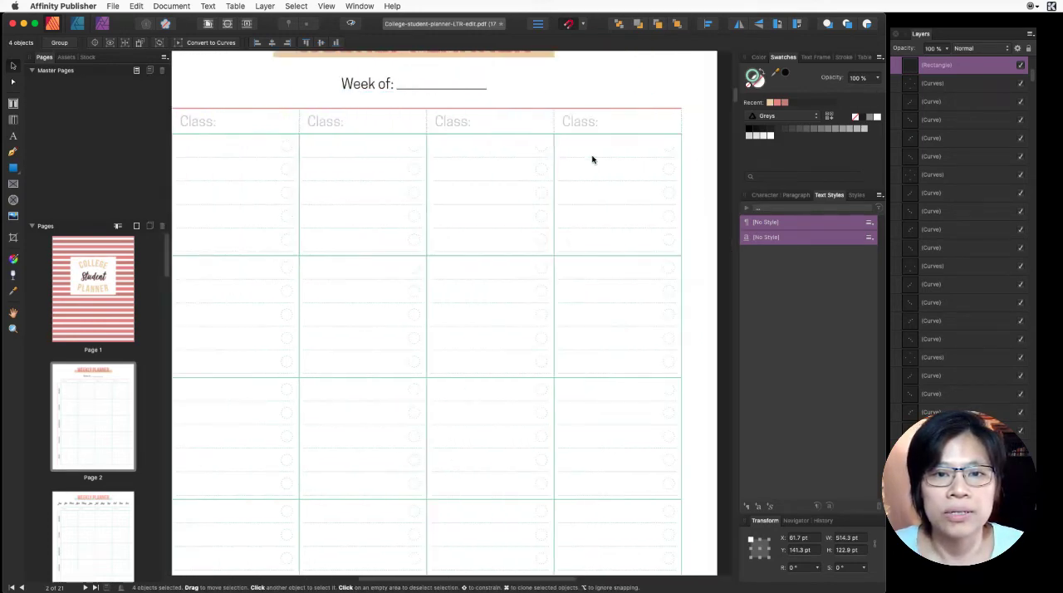
scroll(552, 286, left, 1)
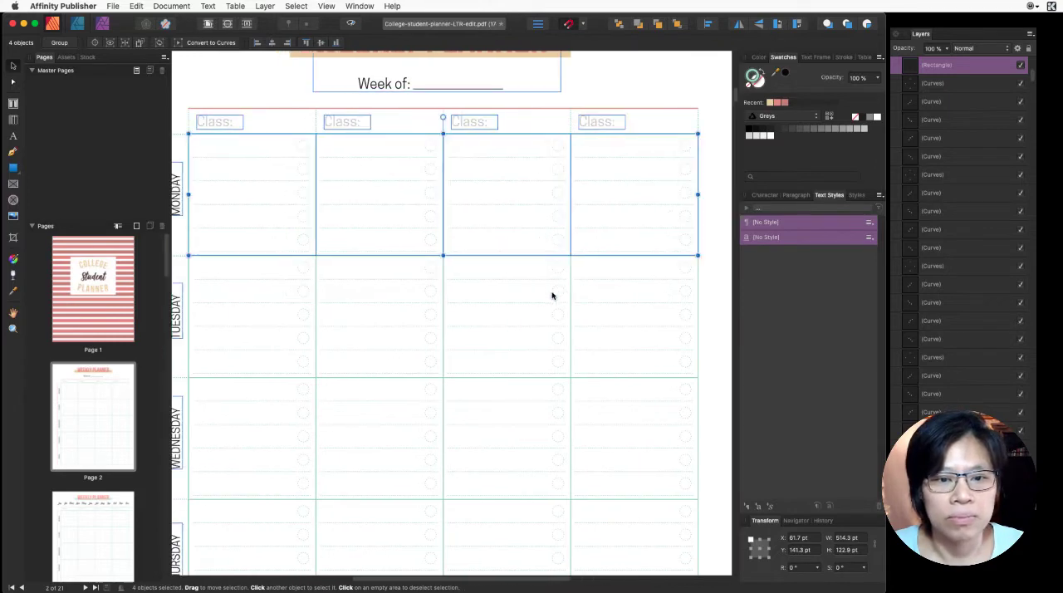
shift+click(573, 319)
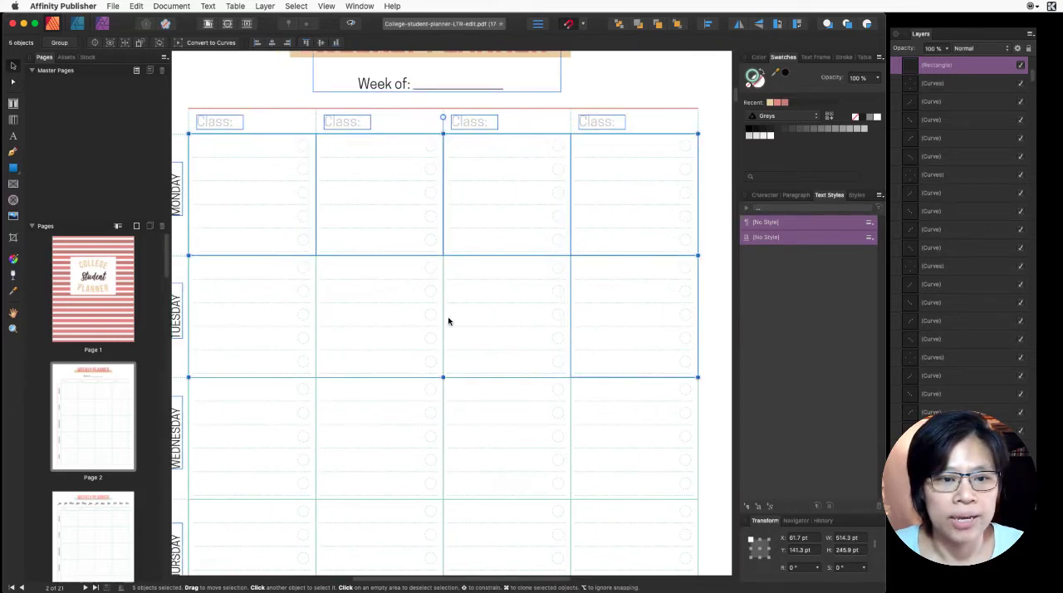
shift+click(315, 322)
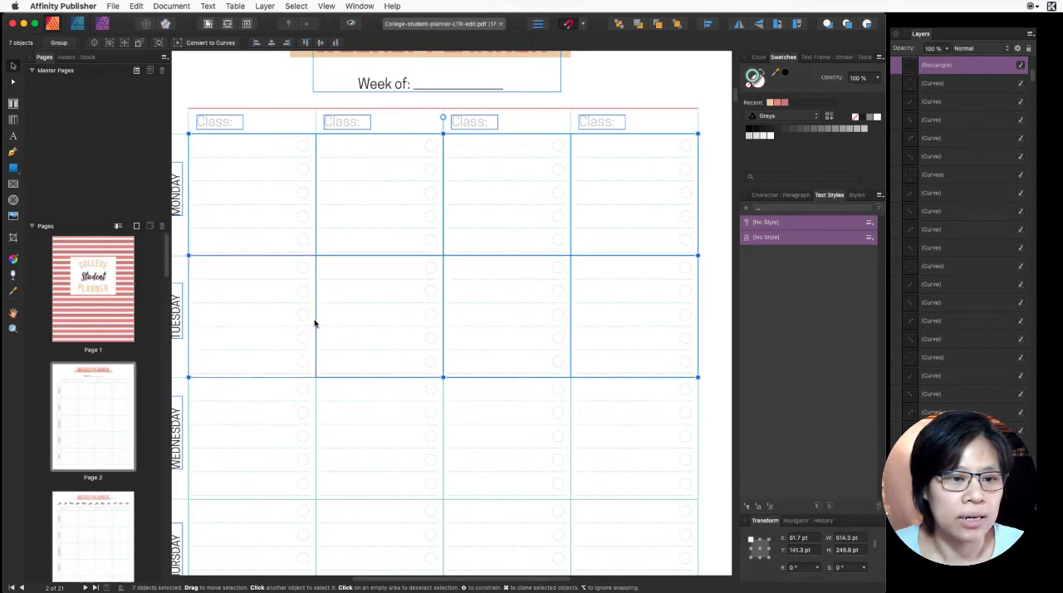
shift+click(315, 326)
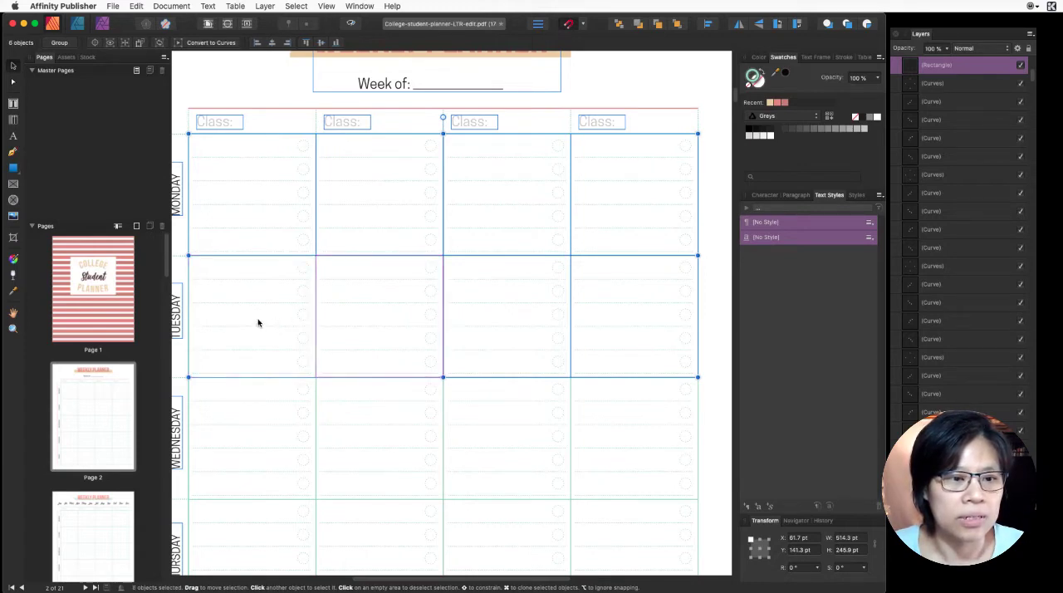
shift+click(191, 395)
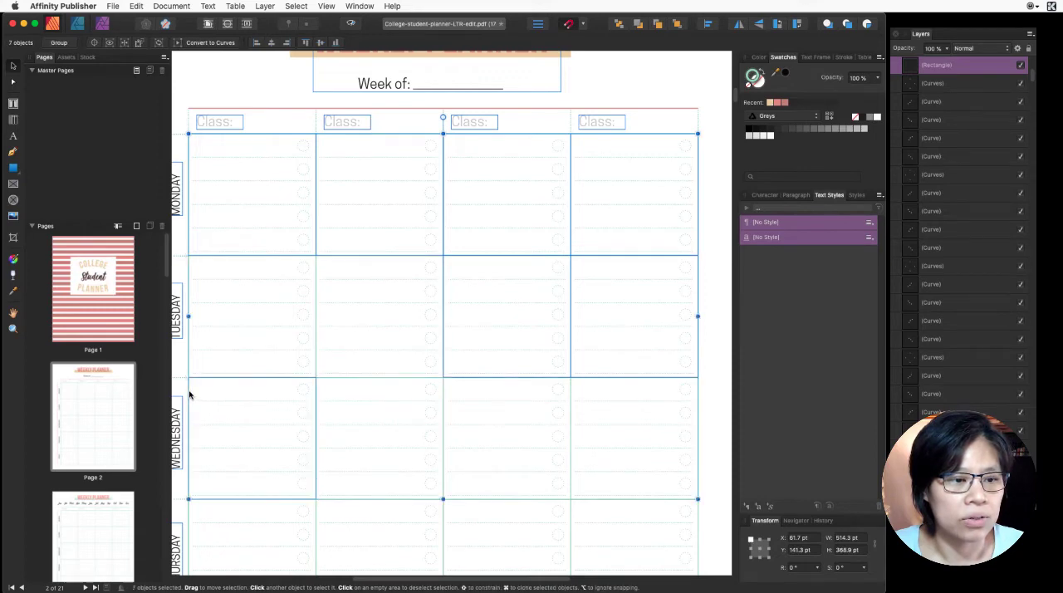
shift+click(322, 382)
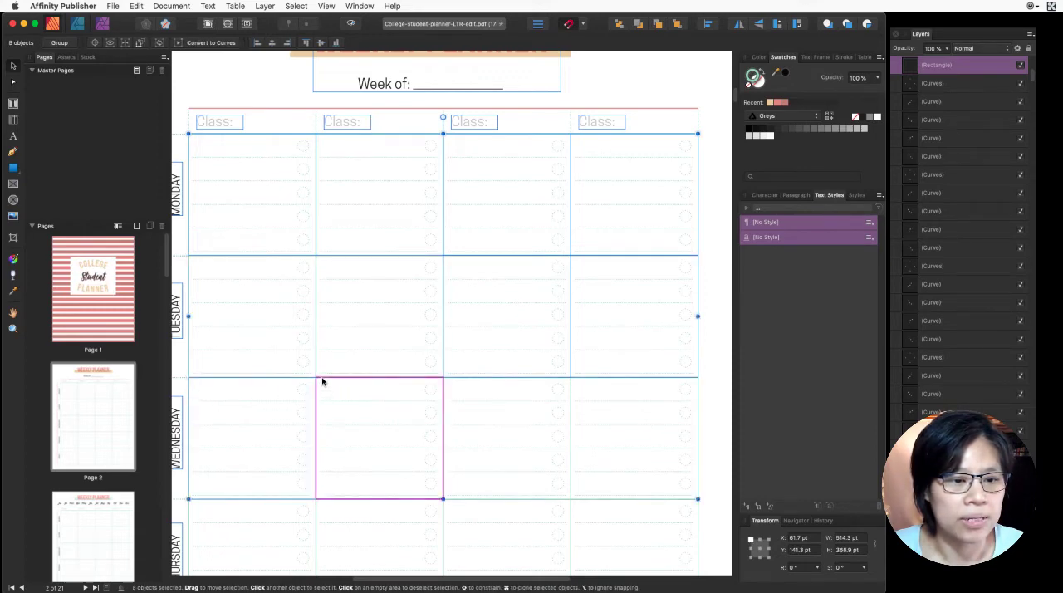
shift+click(460, 502)
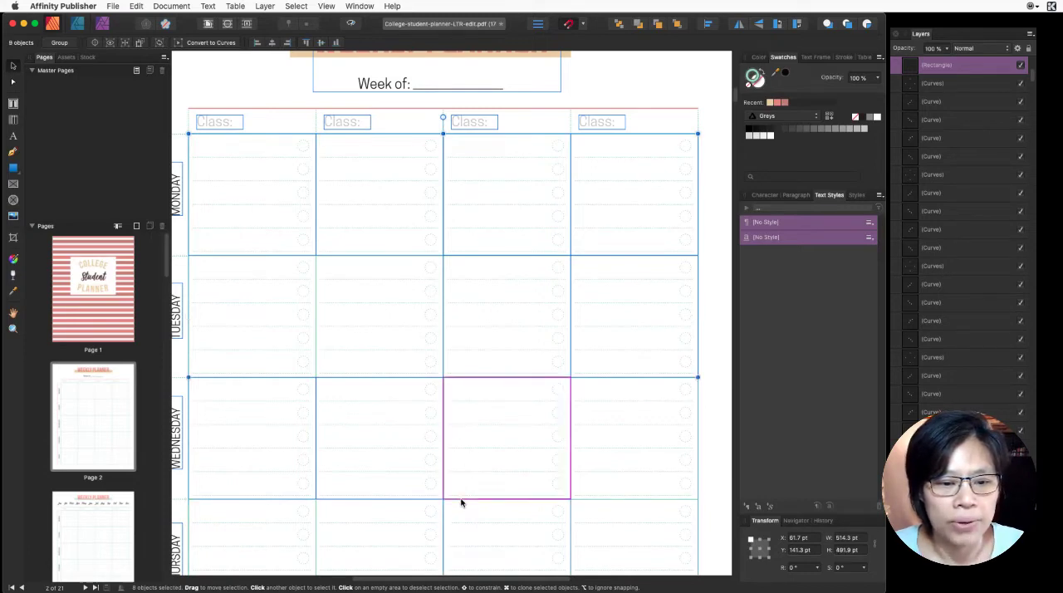
shift+click(577, 500)
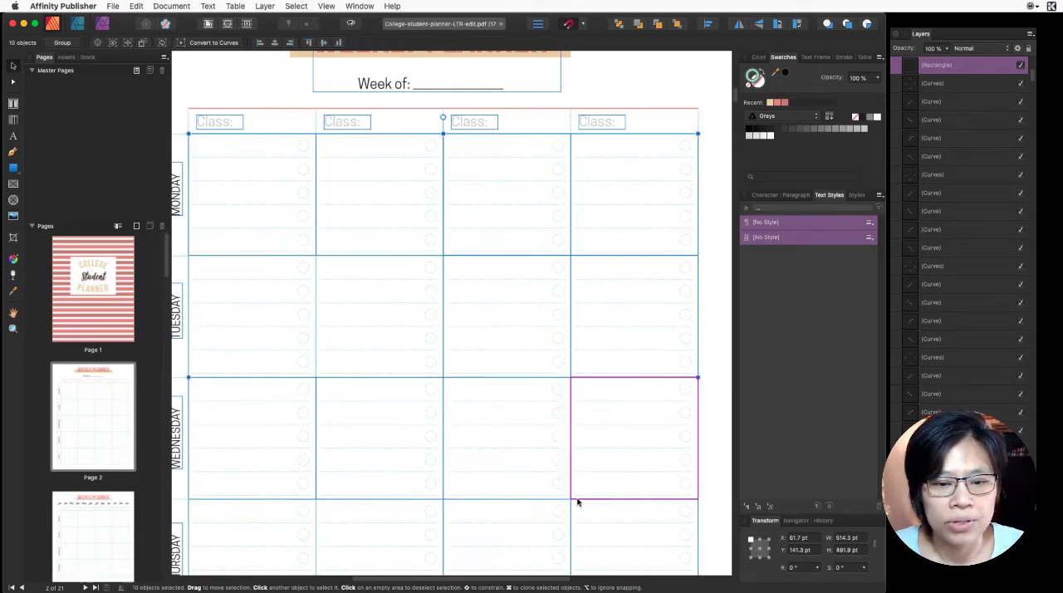
click(778, 103)
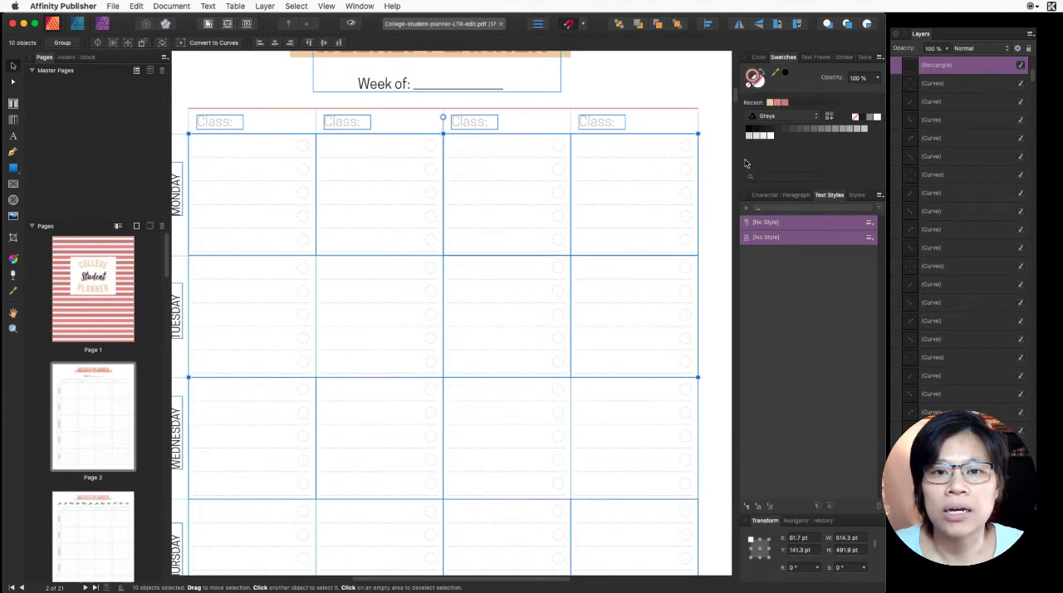
click(713, 200)
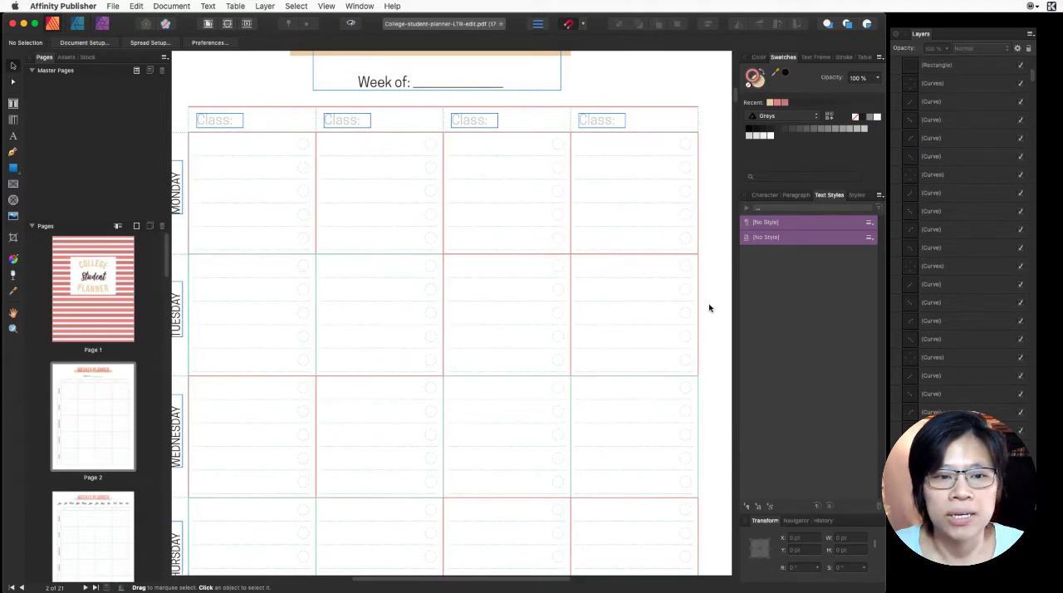
- Recolor the strokes of the first two Tuesday cells with the recently used beige swatch
click(253, 255)
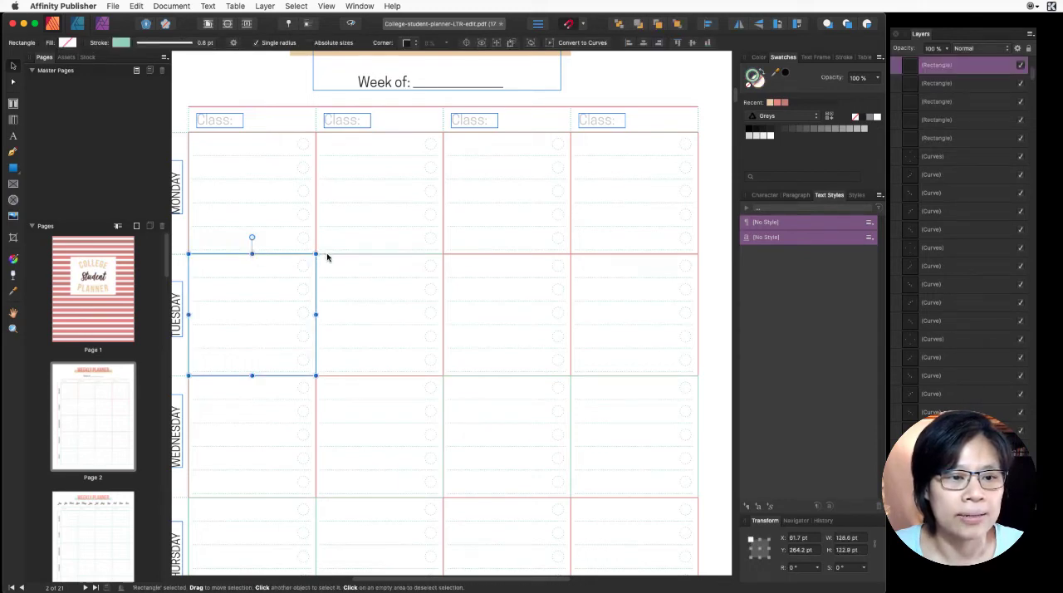
shift+click(327, 258)
click(773, 105)
- Recolor the strokes of the last two Wednesday cells with the lighter recently used pink swatch
click(507, 375)
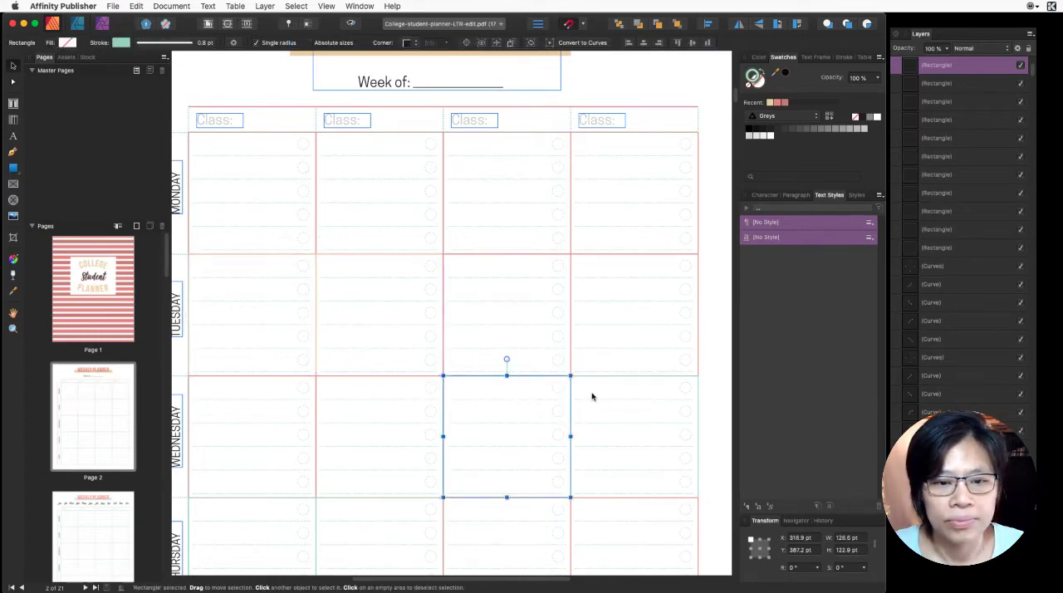
shift+click(612, 379)
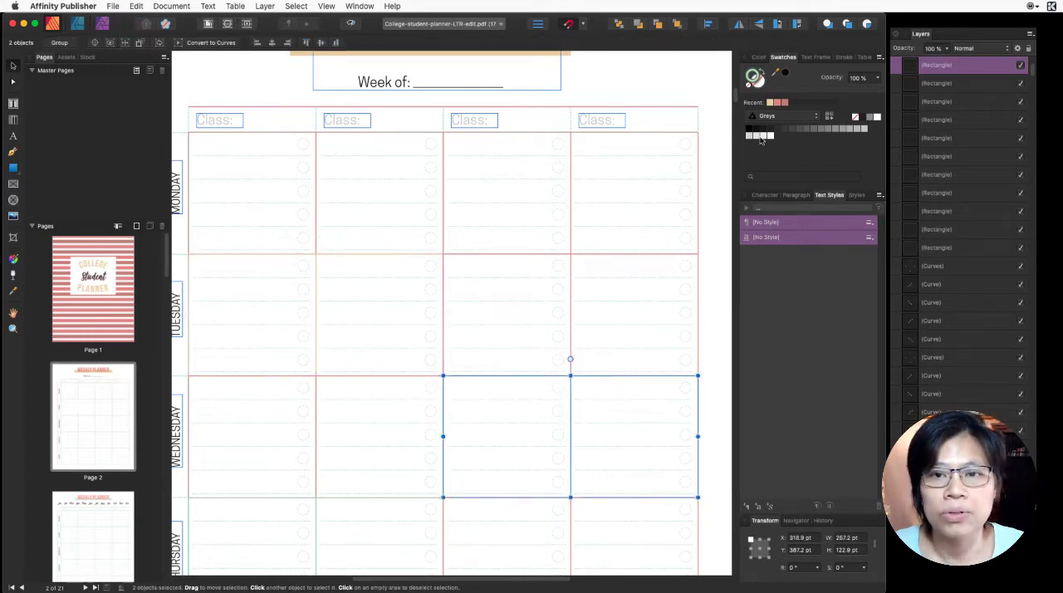
click(699, 291)
- Recolor the strokes of the first two Thursday cells and the last two Friday cells with the recently used beige swatch
scroll(702, 293, down, 2)
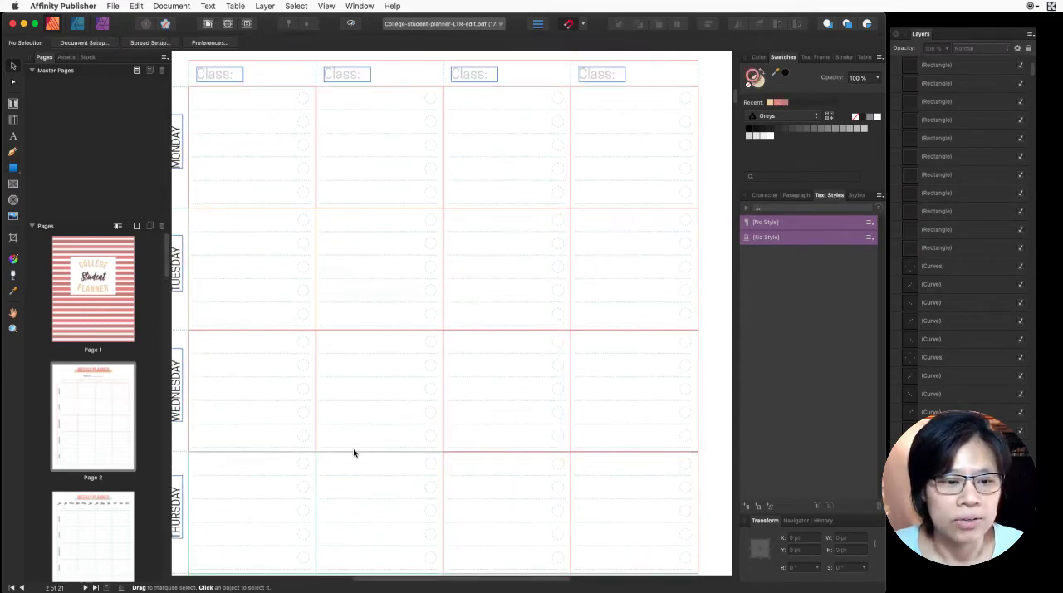
scroll(374, 439, down, 2)
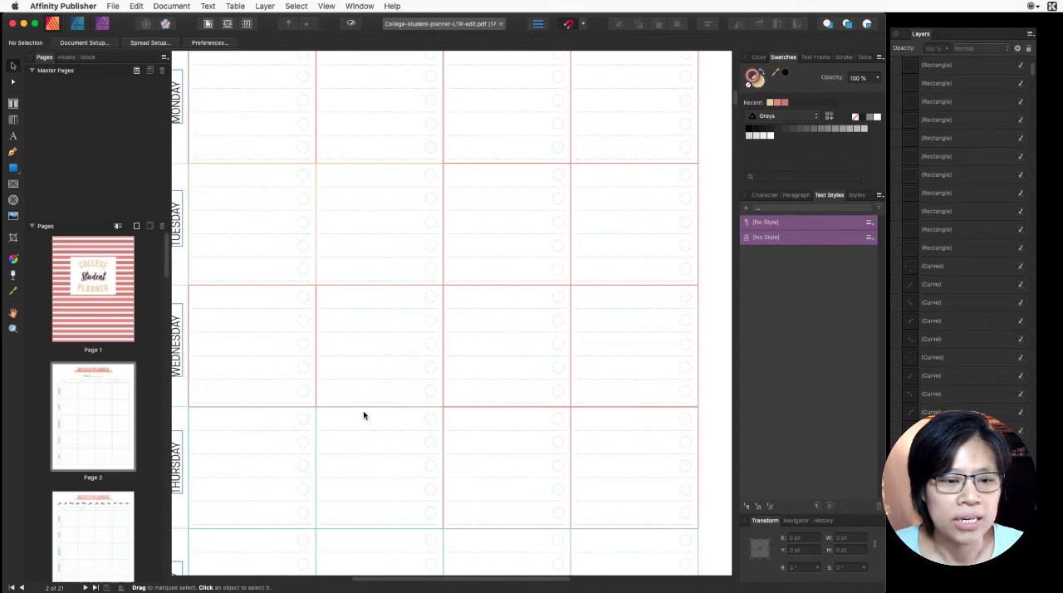
click(365, 411)
shift+click(298, 409)
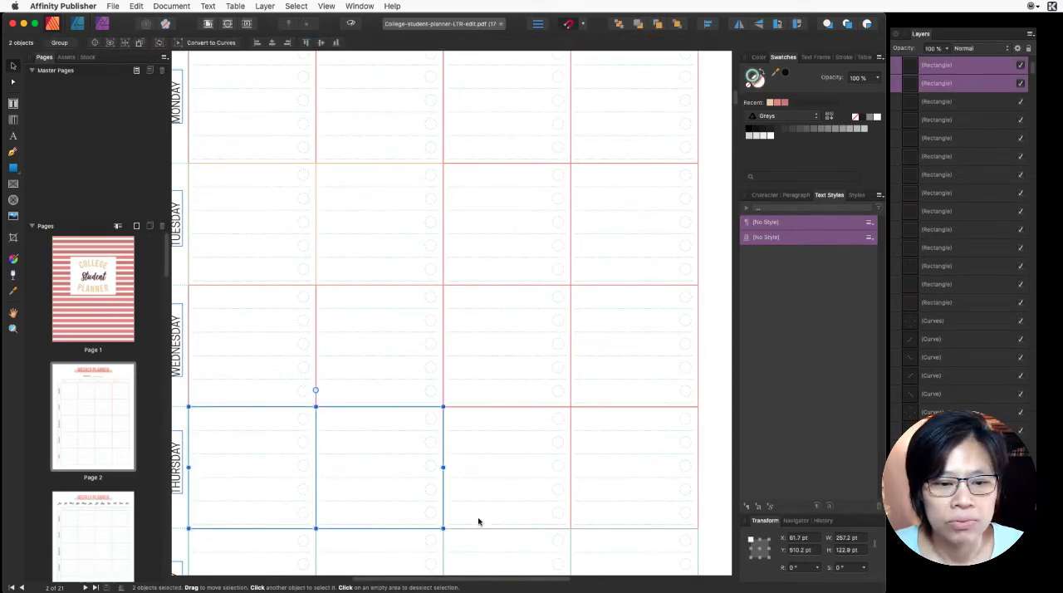
shift+click(562, 527)
shift+click(583, 529)
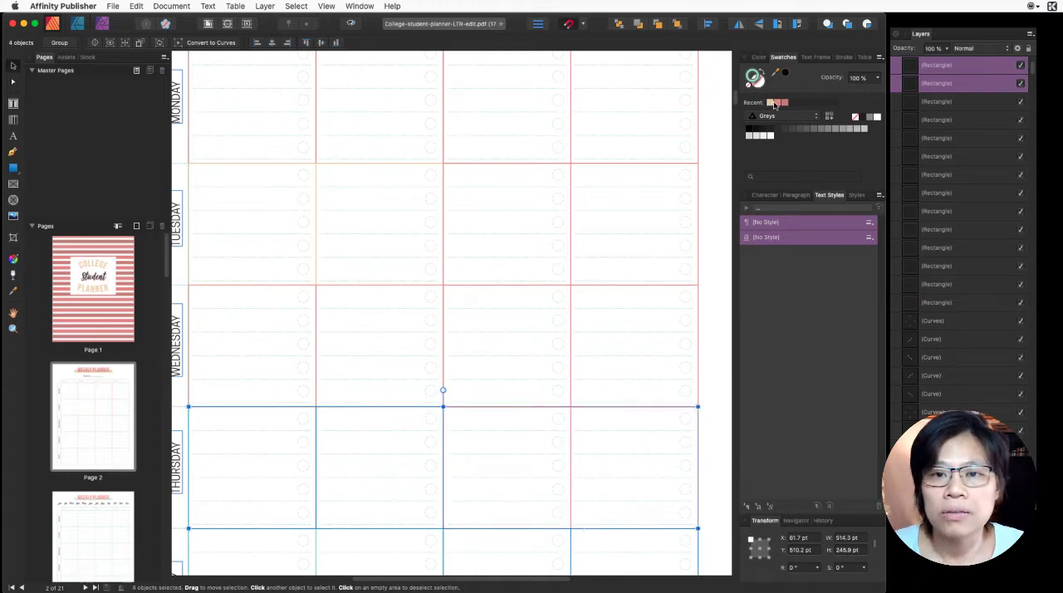
click(712, 277)
- Recolor the strokes of the first two Tuesday cells and the second Thursday cell with the lighter recently used pink swatch
scroll(712, 277, down, 3)
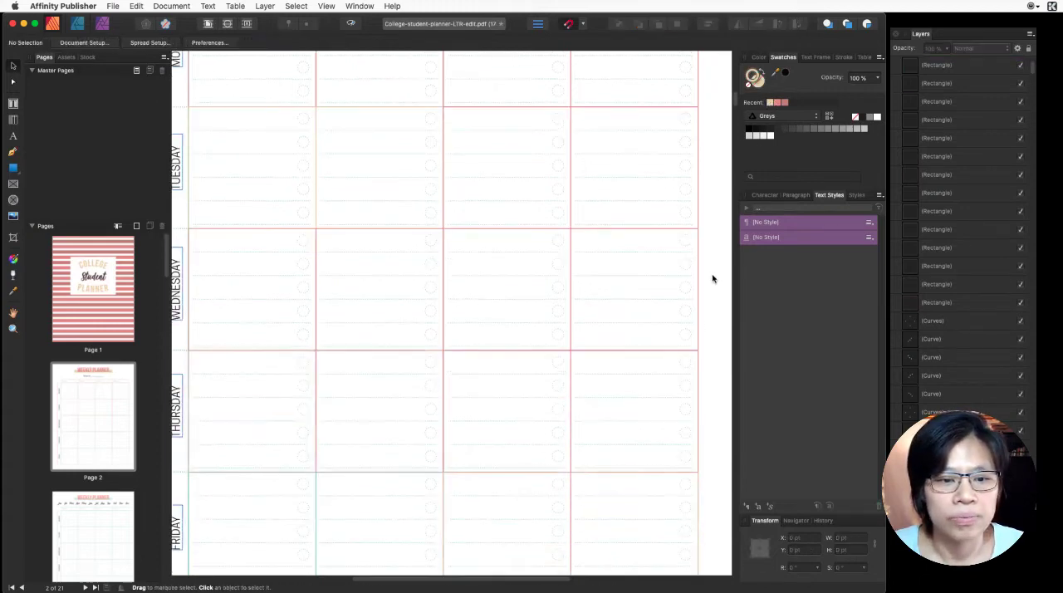
scroll(303, 457, down, 1)
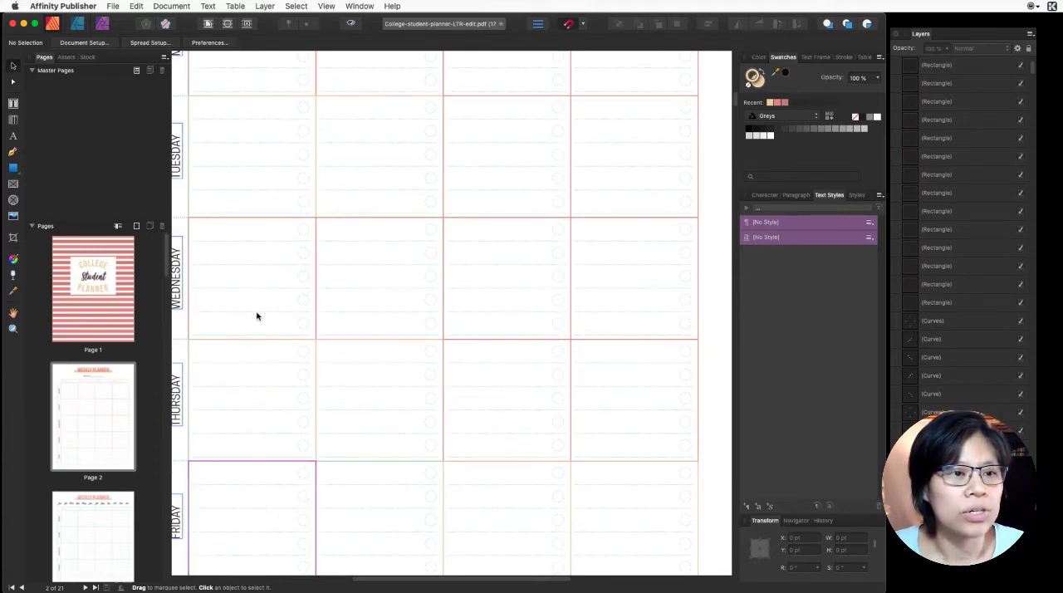
click(189, 113)
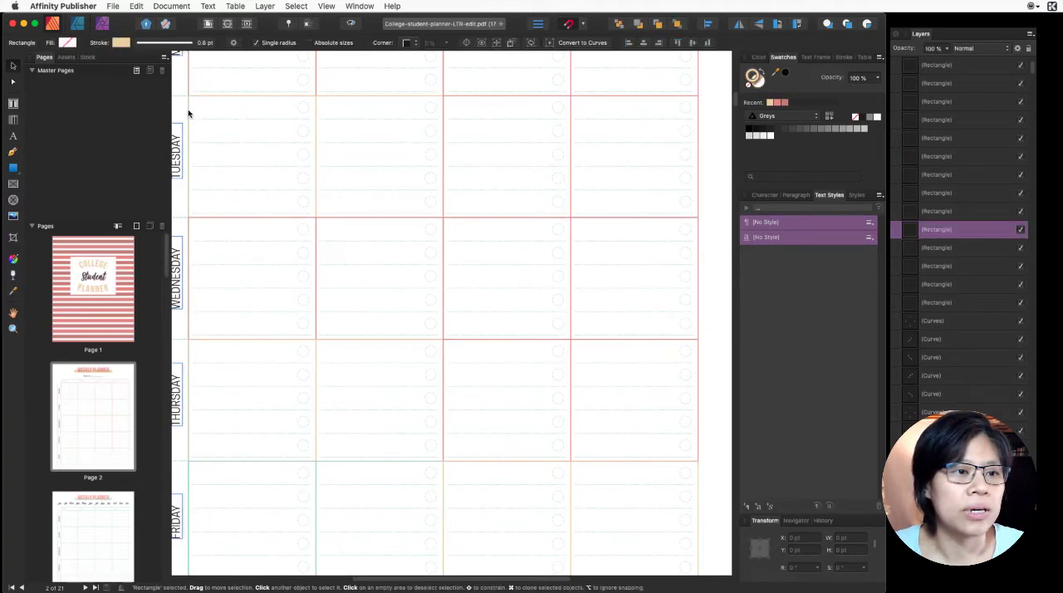
shift+click(344, 99)
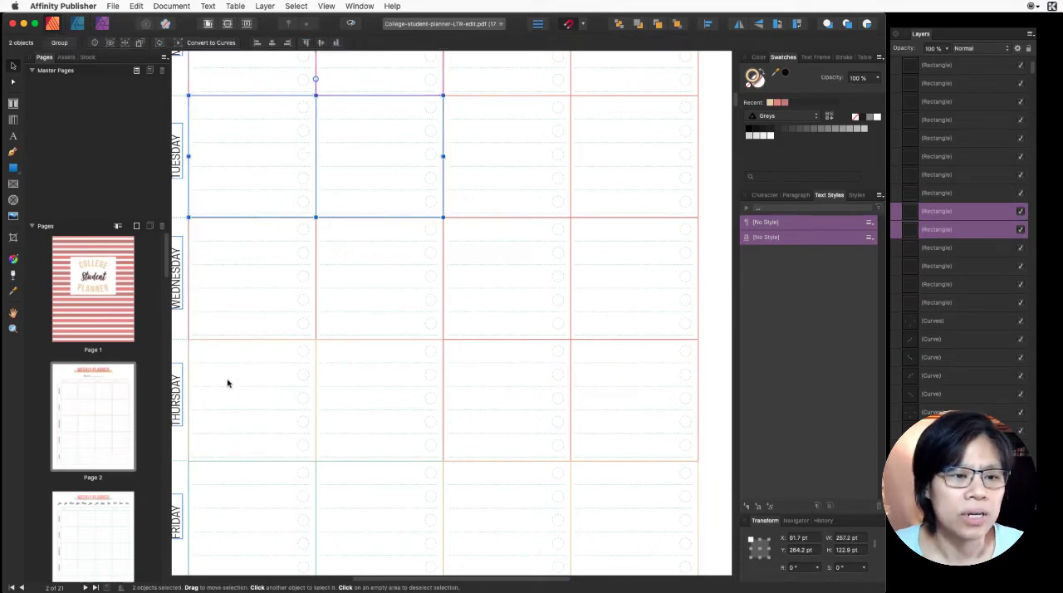
shift+click(232, 340)
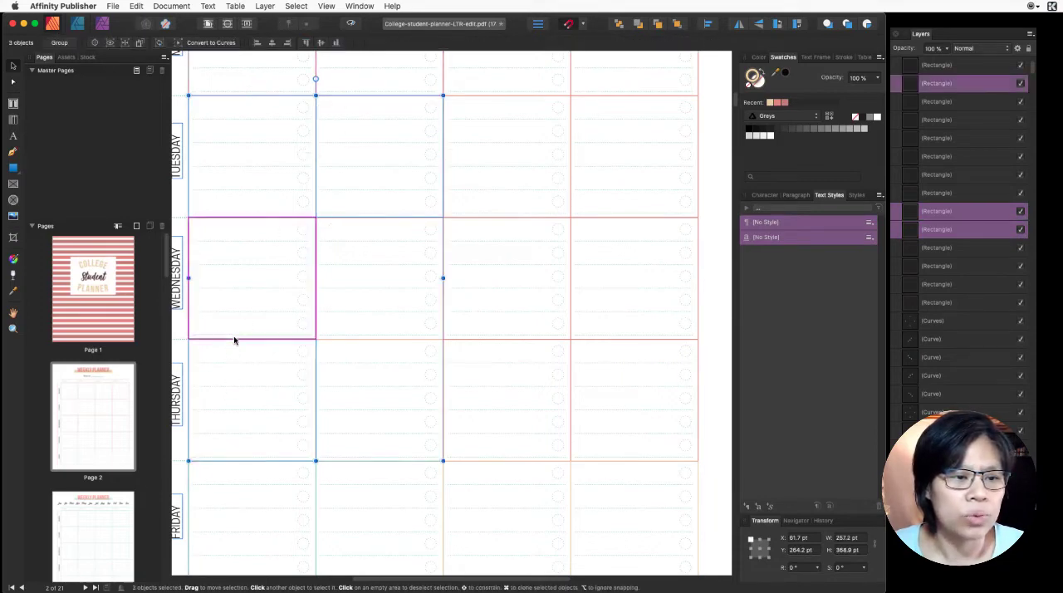
shift+click(332, 344)
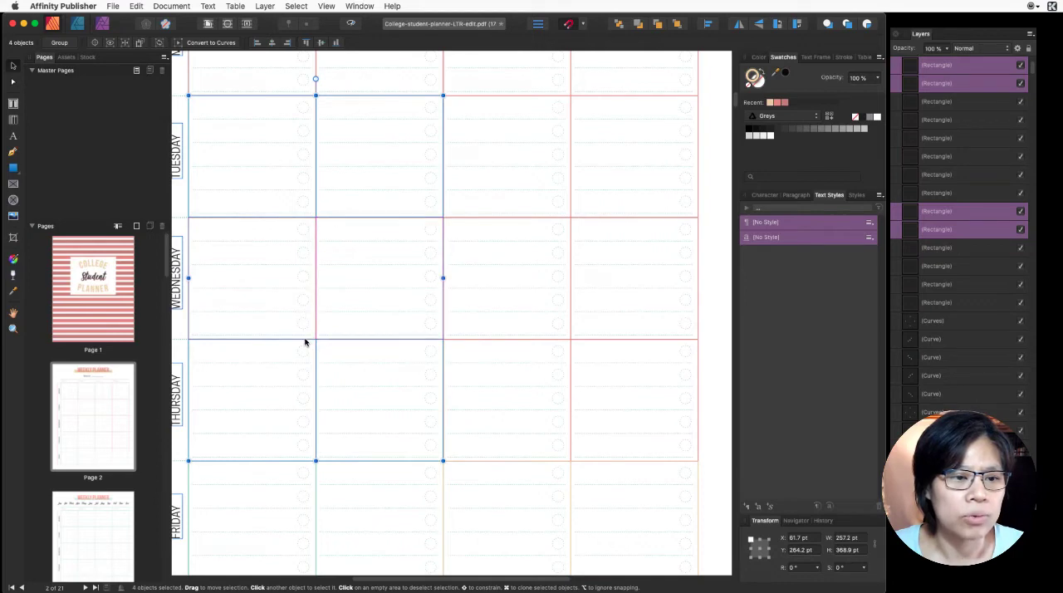
shift+click(304, 341)
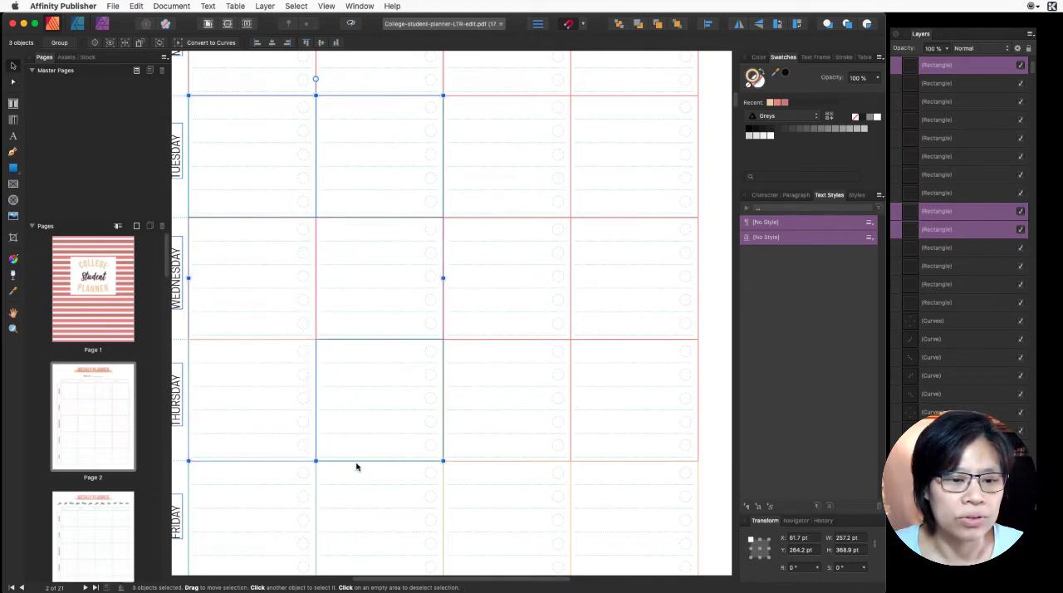
click(777, 103)
click(702, 325)
key(super+z)
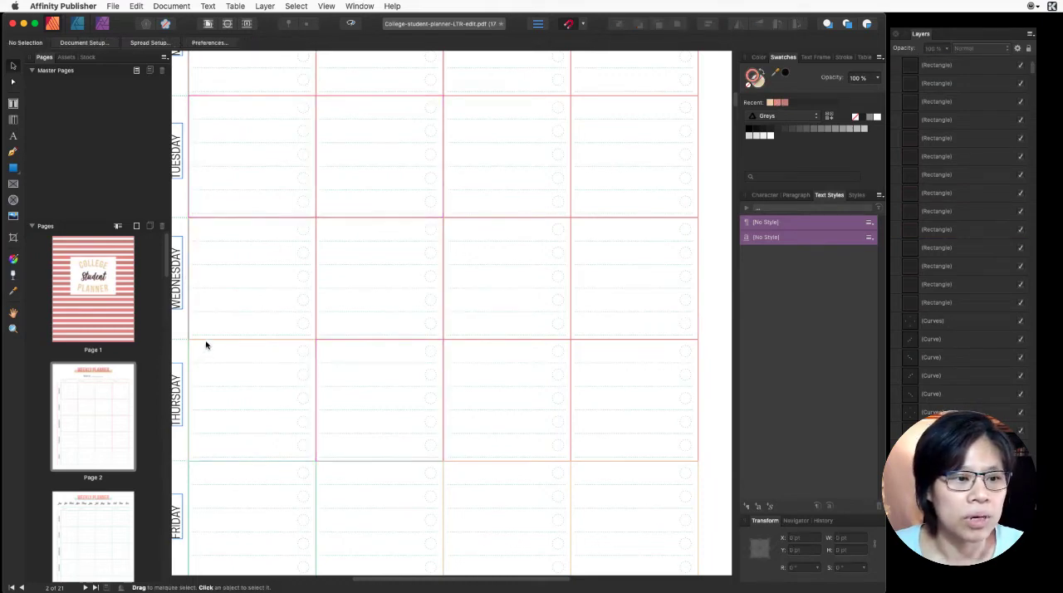
- Try moving the first Thursday cell's rectangle aside to select the vertical line beneath it, and undo the move
click(188, 362)
drag(188, 362, 236, 388)
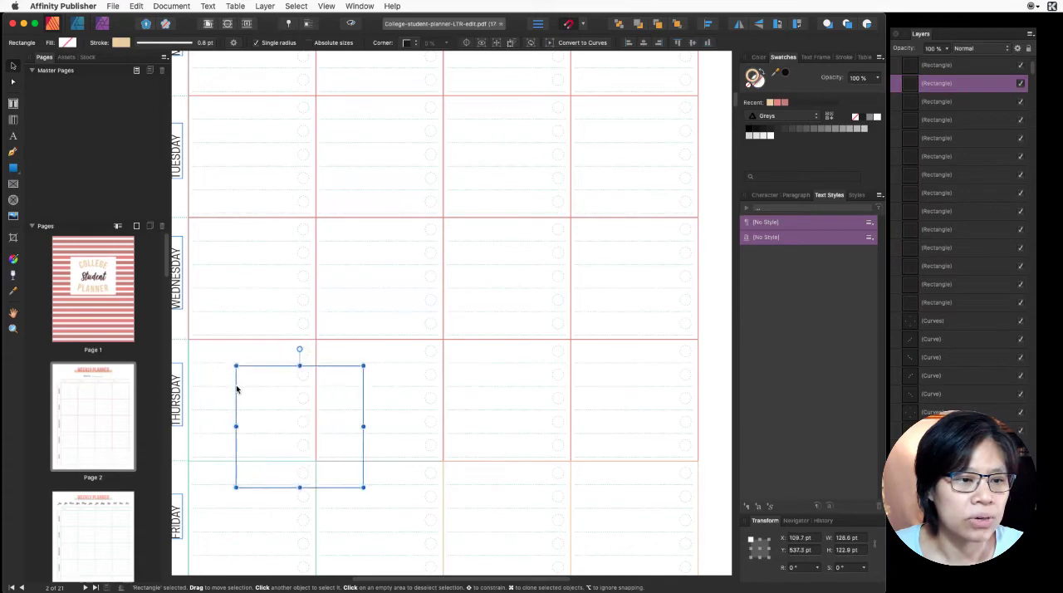
click(188, 361)
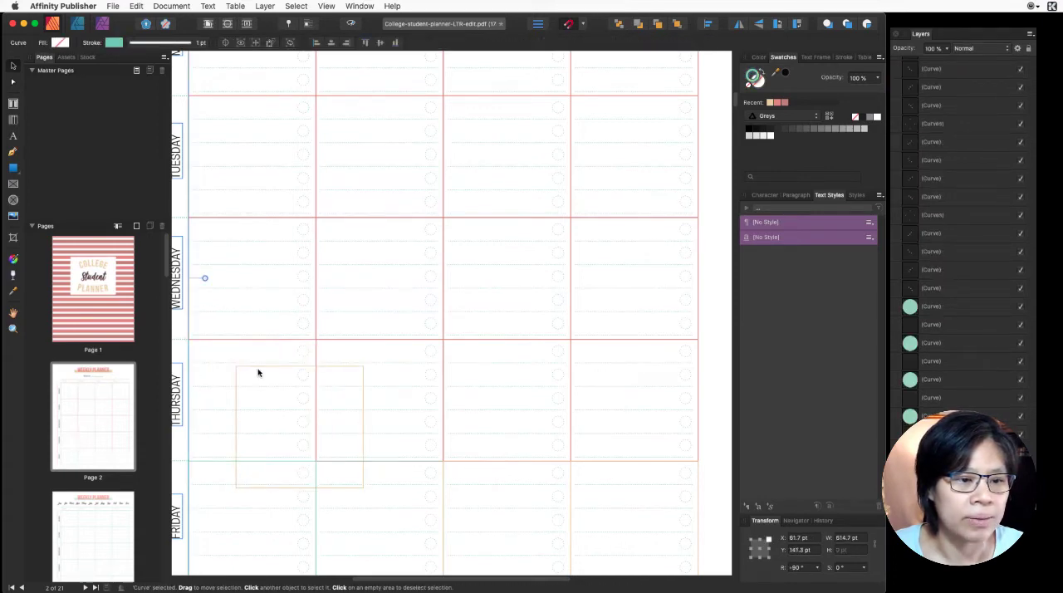
key(super+z)
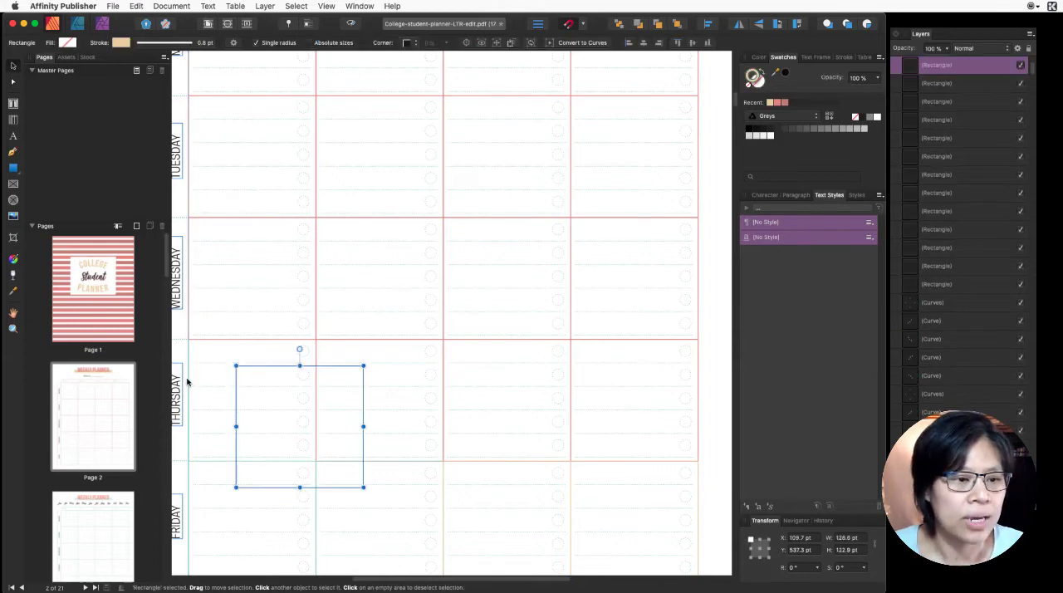
key(super+z)
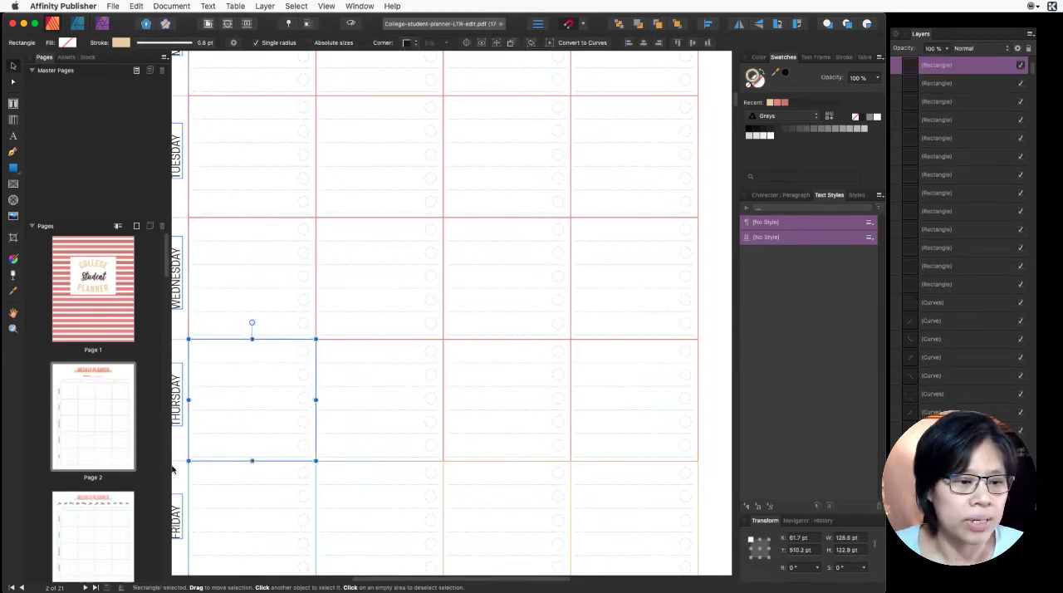
- Move the first Thursday cell's beige rectangle aside to about X 170 pt, Y 520 pt, exposing the vertical line beneath it
click(188, 475)
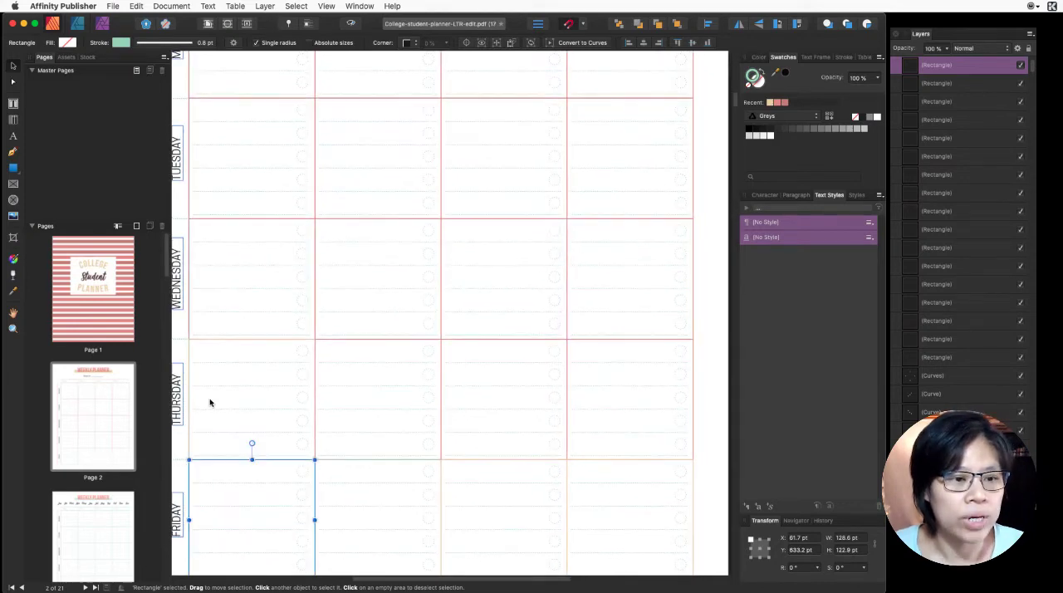
scroll(209, 402, up, 2)
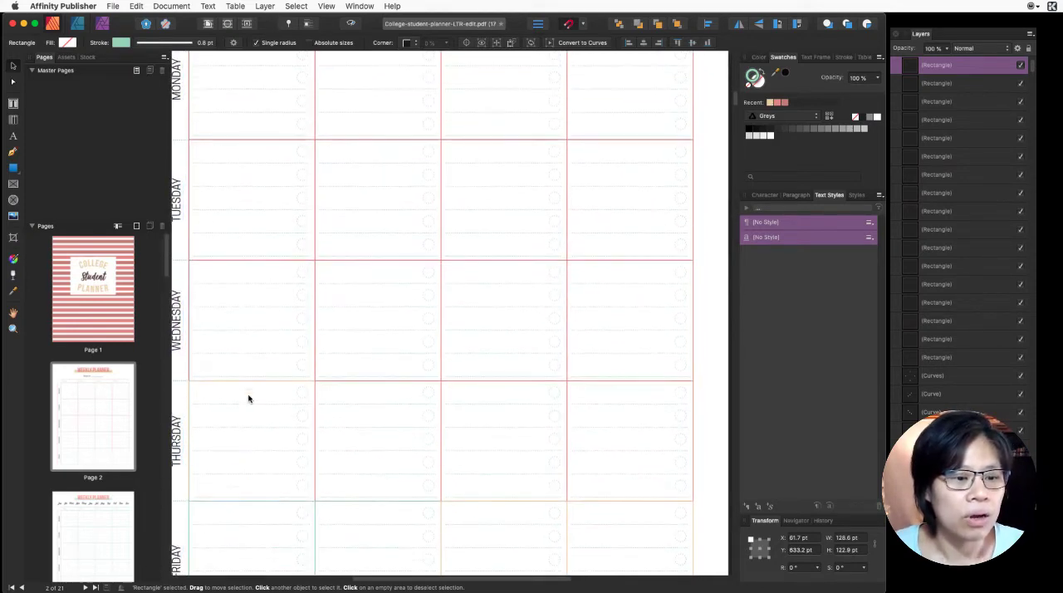
click(238, 405)
drag(189, 391, 294, 398)
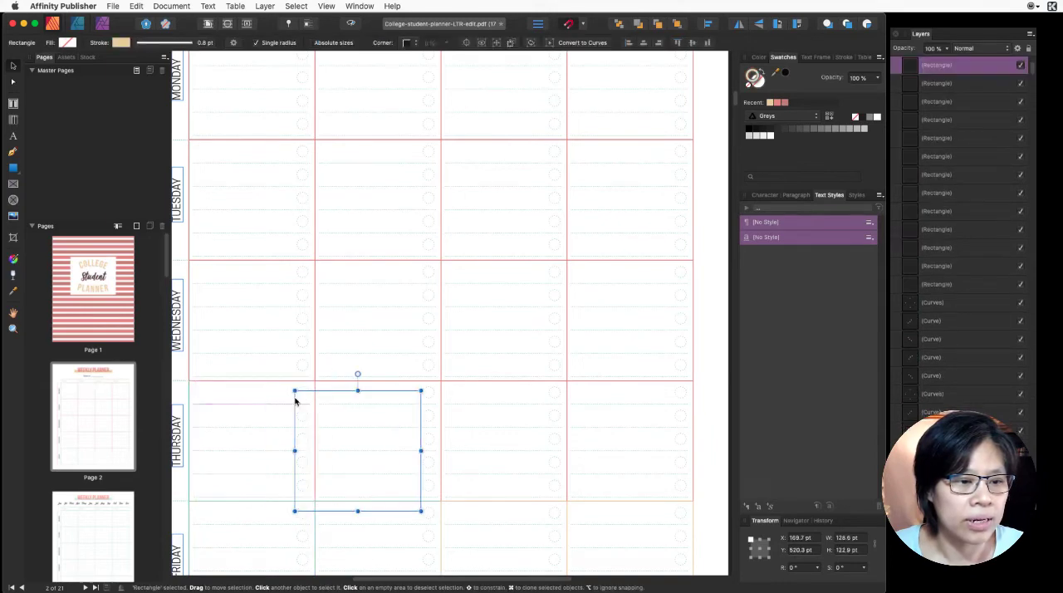
- Recolor the stroke of the table's outer vertical line with a recently used pink swatch and move the first Thursday cell back onto the grid
click(190, 400)
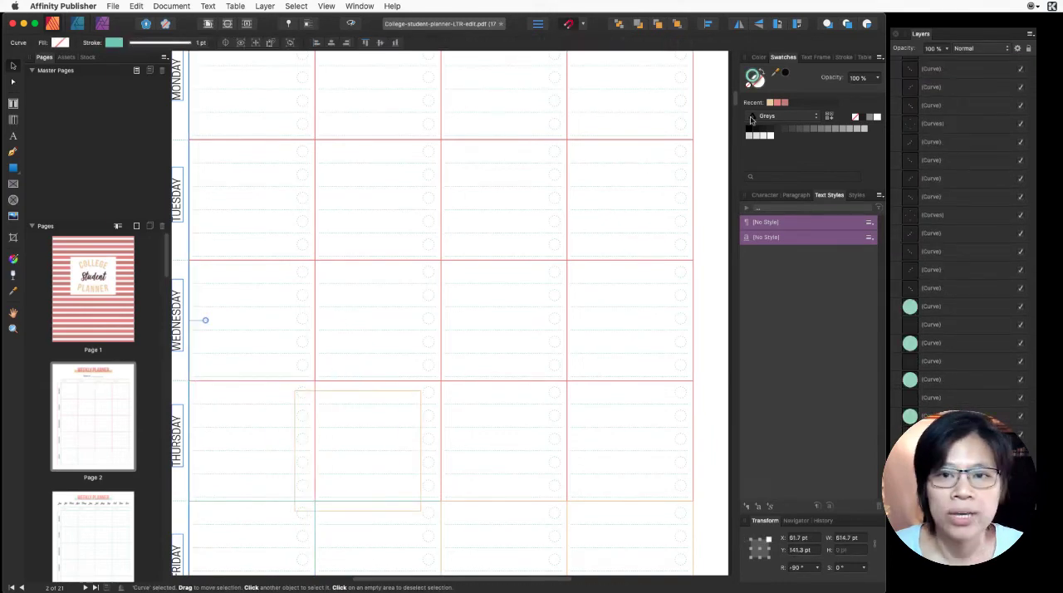
click(781, 102)
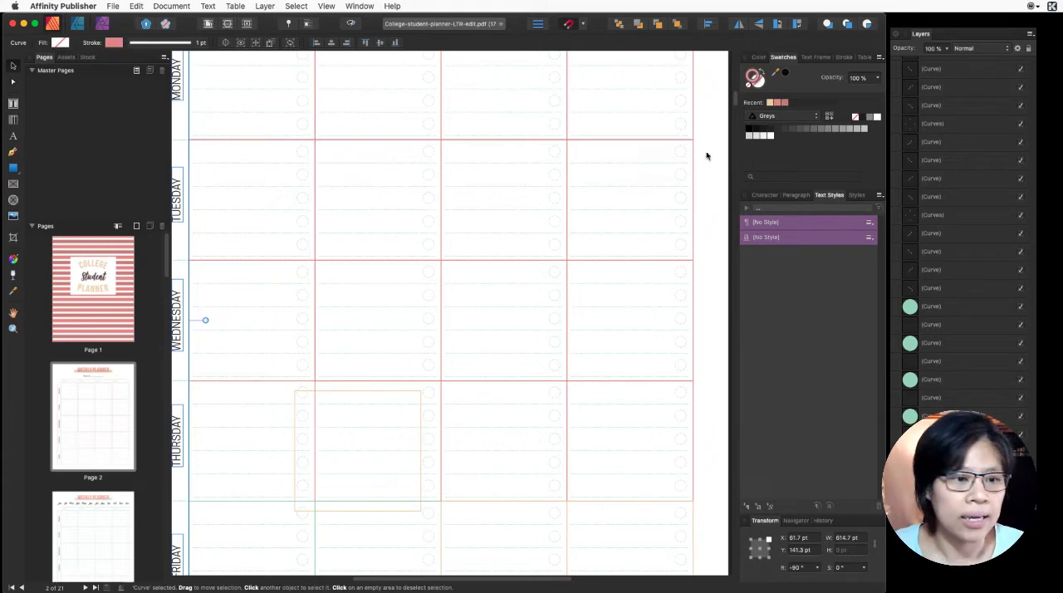
click(228, 396)
click(328, 395)
drag(328, 395, 224, 386)
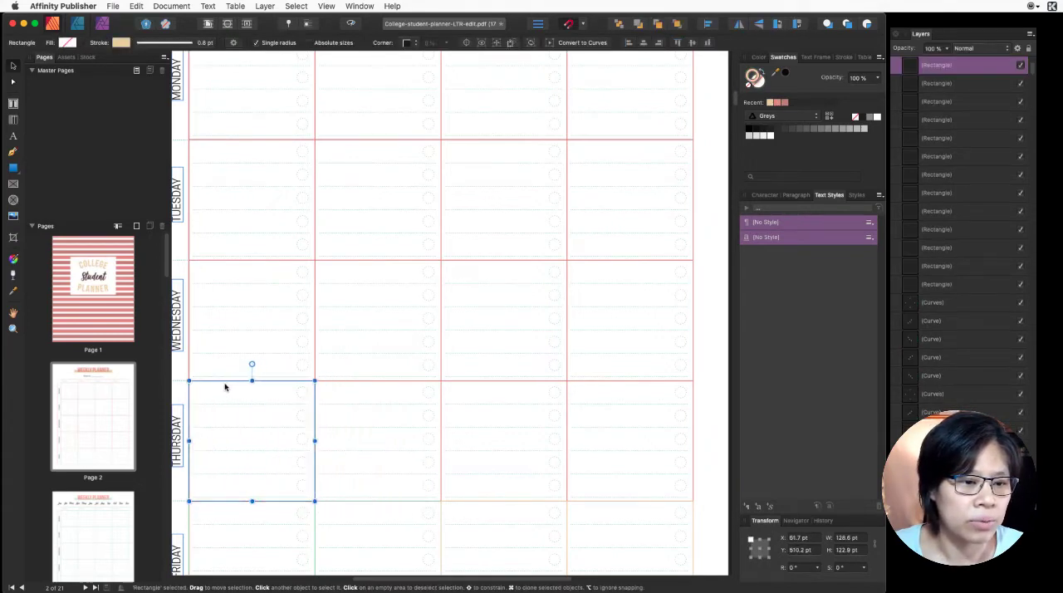
- Recolor the strokes of all four Friday cells with the lighter recently used pink swatch
click(312, 501)
scroll(356, 504, down, 2)
scroll(356, 503, down, 1)
click(224, 462)
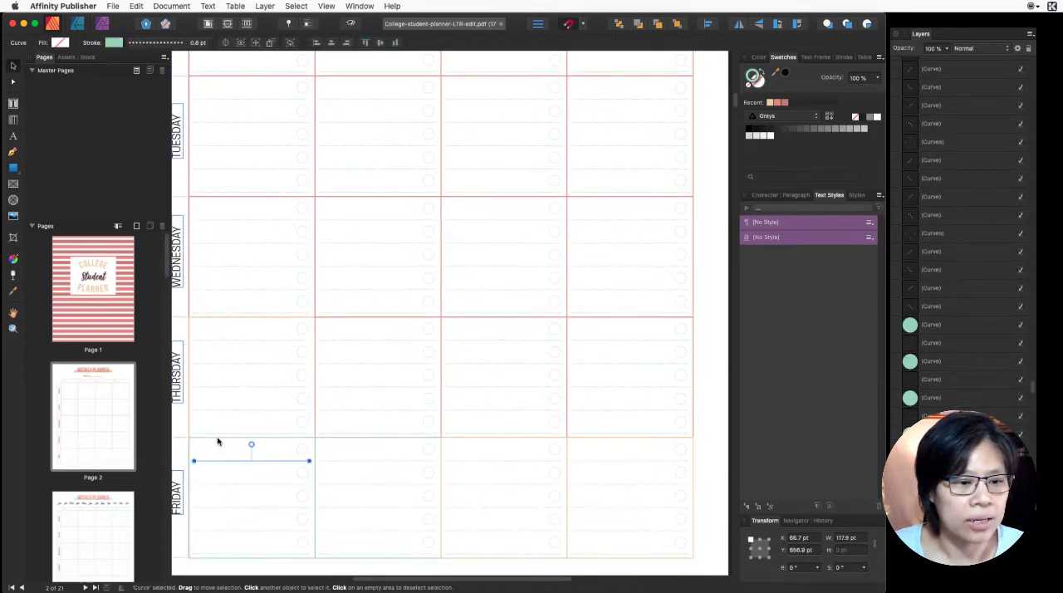
click(217, 441)
shift+click(332, 440)
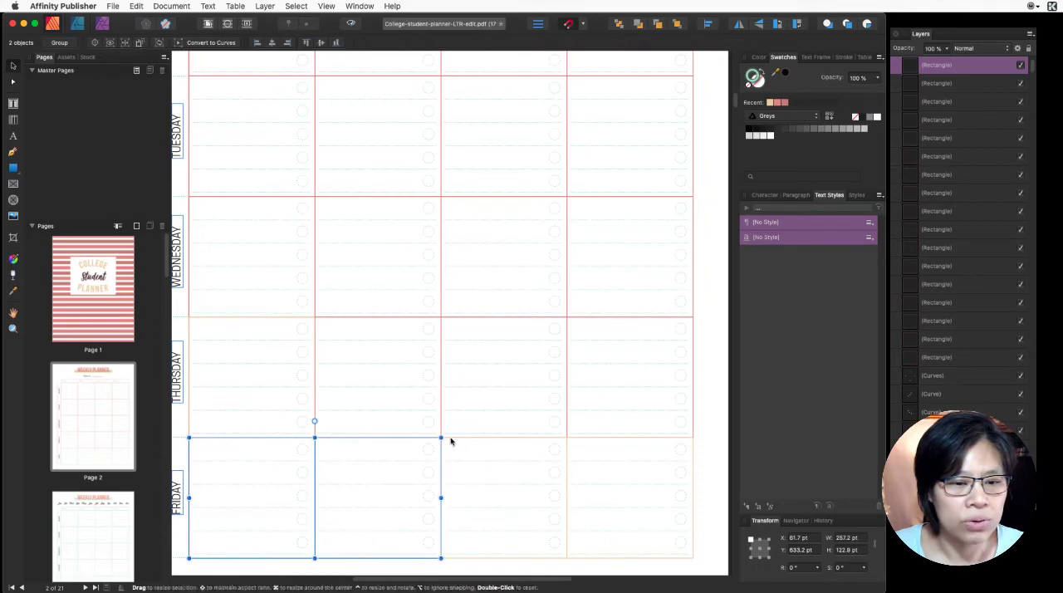
shift+click(469, 442)
shift+click(604, 442)
click(775, 104)
click(701, 232)
scroll(711, 290, down, 3)
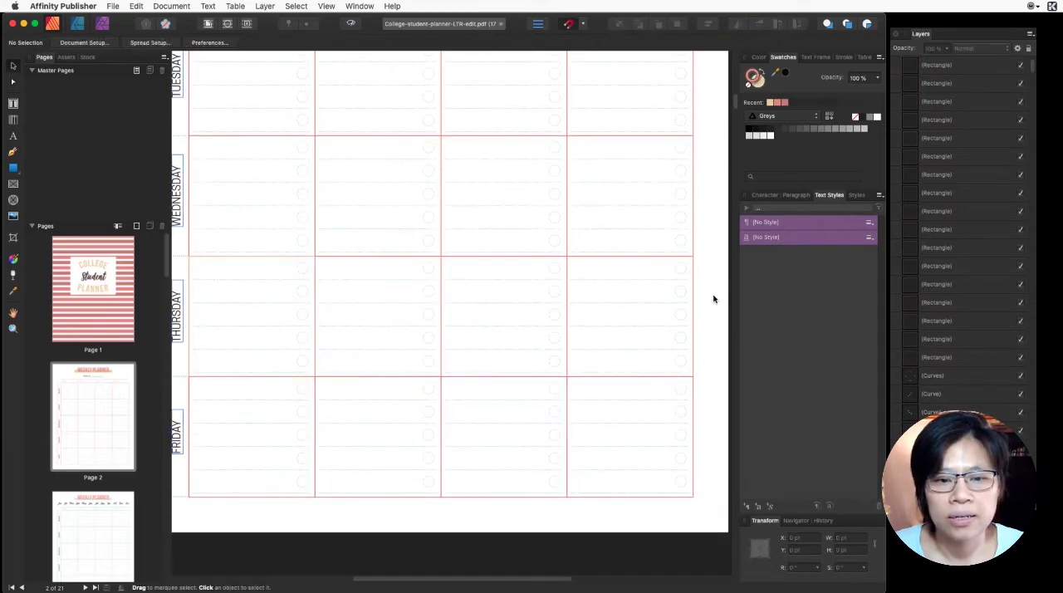
- Examine the recolored weekly table and select the writing lines and small circles in the first Monday cell to inspect them
scroll(715, 311, up, 2)
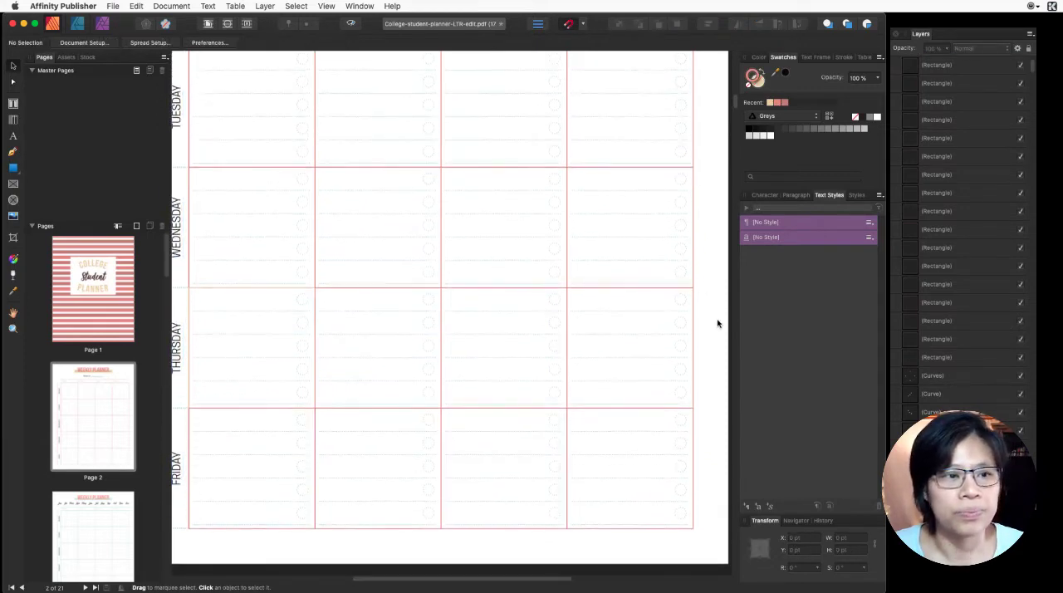
scroll(717, 323, up, 5)
scroll(719, 323, down, 2)
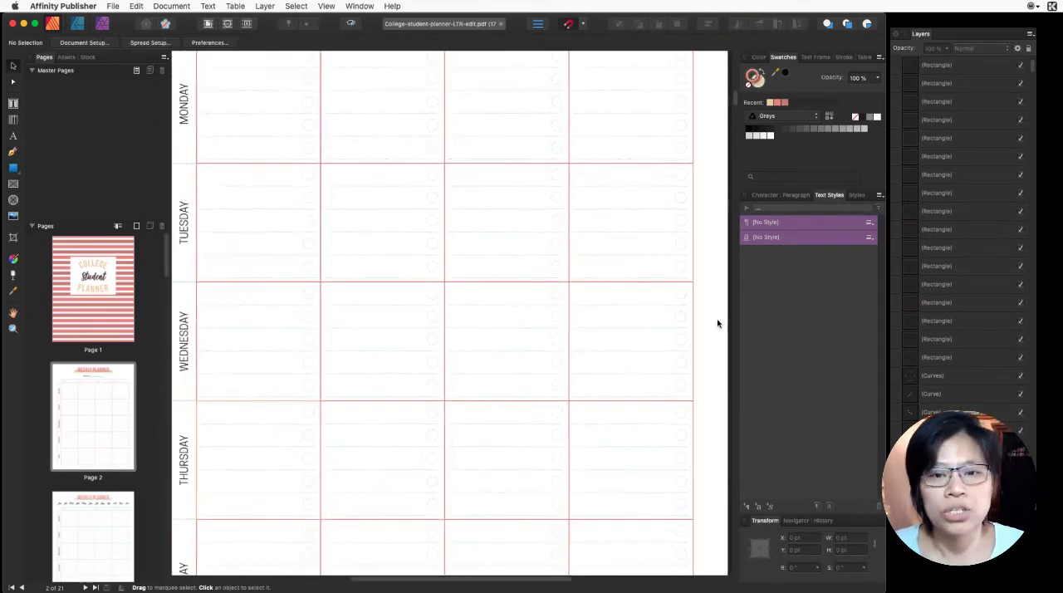
scroll(716, 323, up, 6)
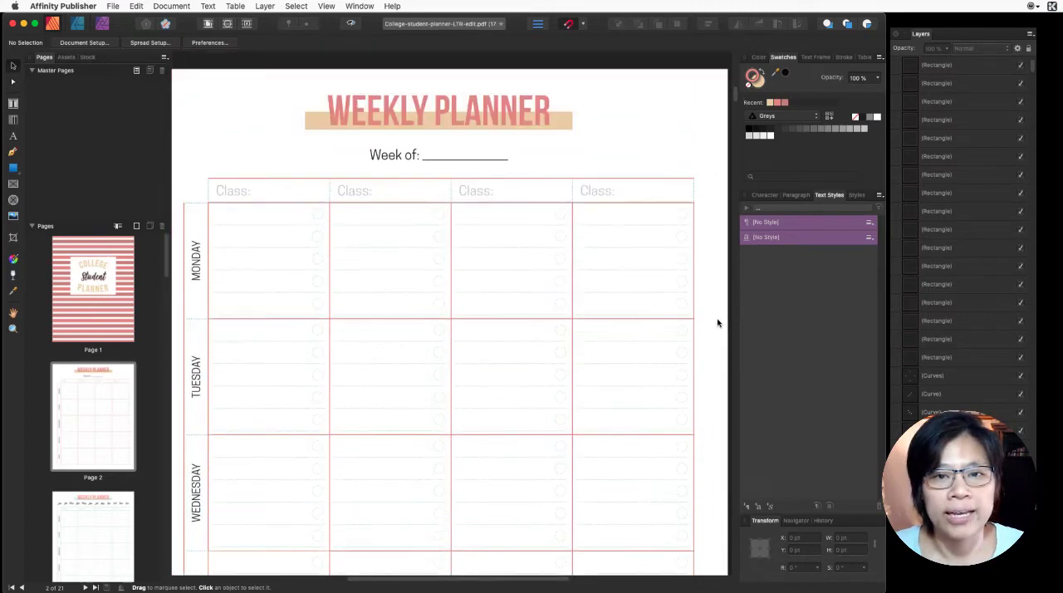
drag(208, 212, 314, 220)
shift+click(304, 237)
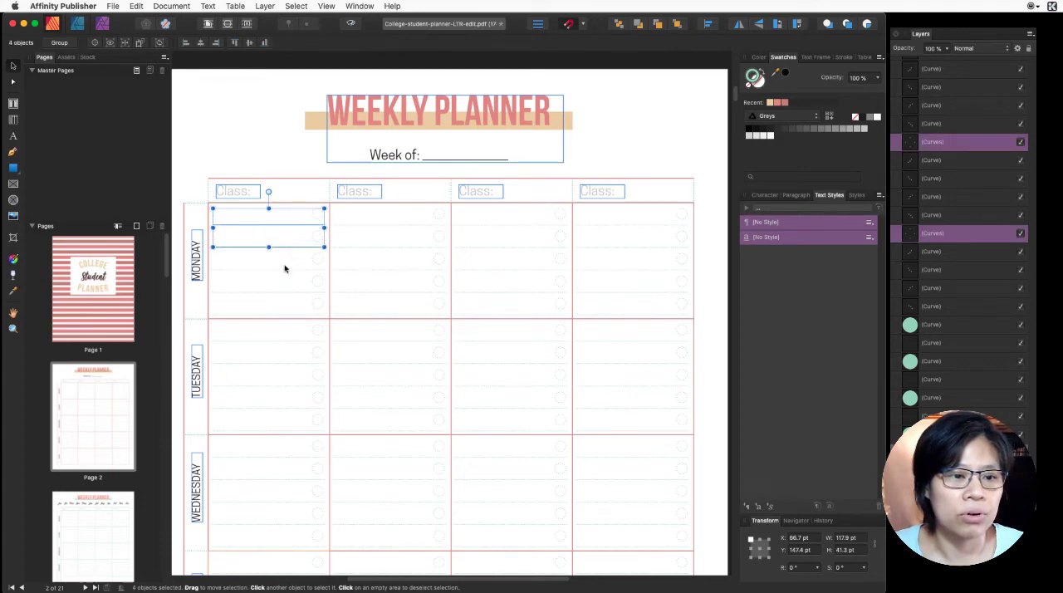
shift+click(285, 269)
shift+click(313, 264)
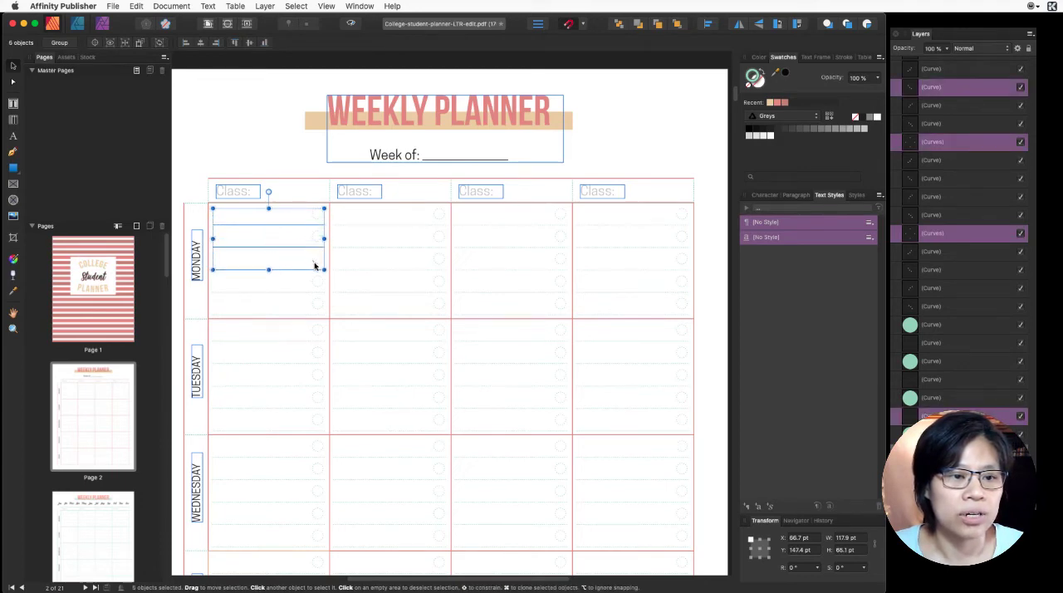
click(316, 260)
click(316, 234)
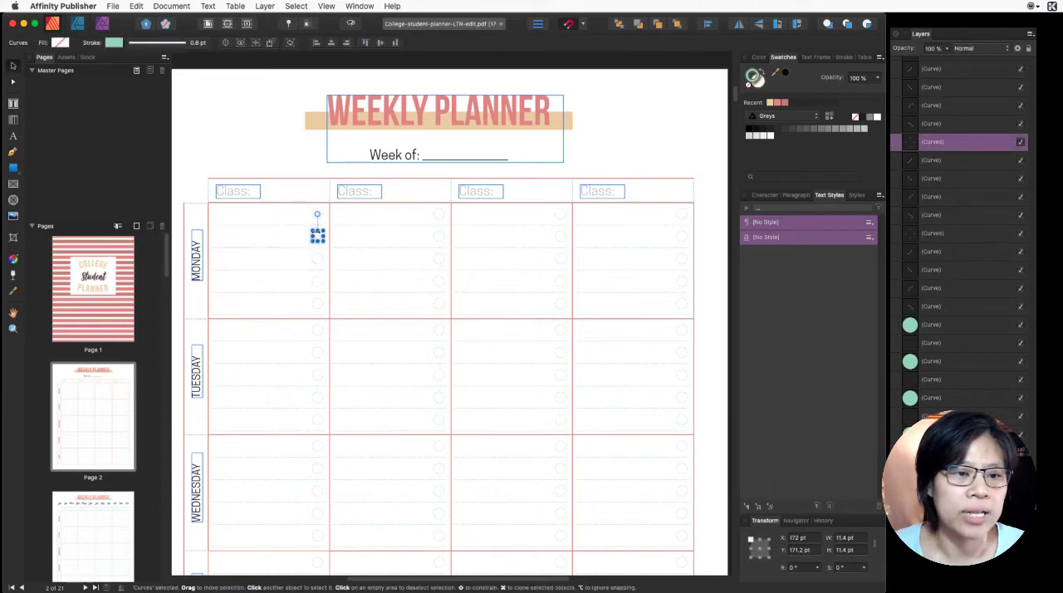
drag(312, 254, 312, 278)
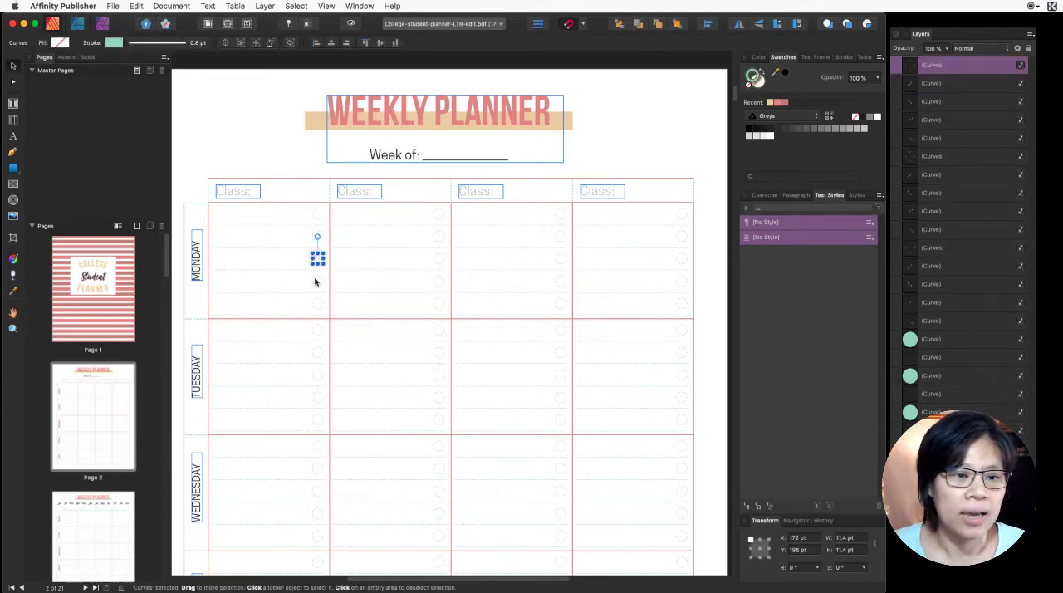
click(314, 279)
click(315, 302)
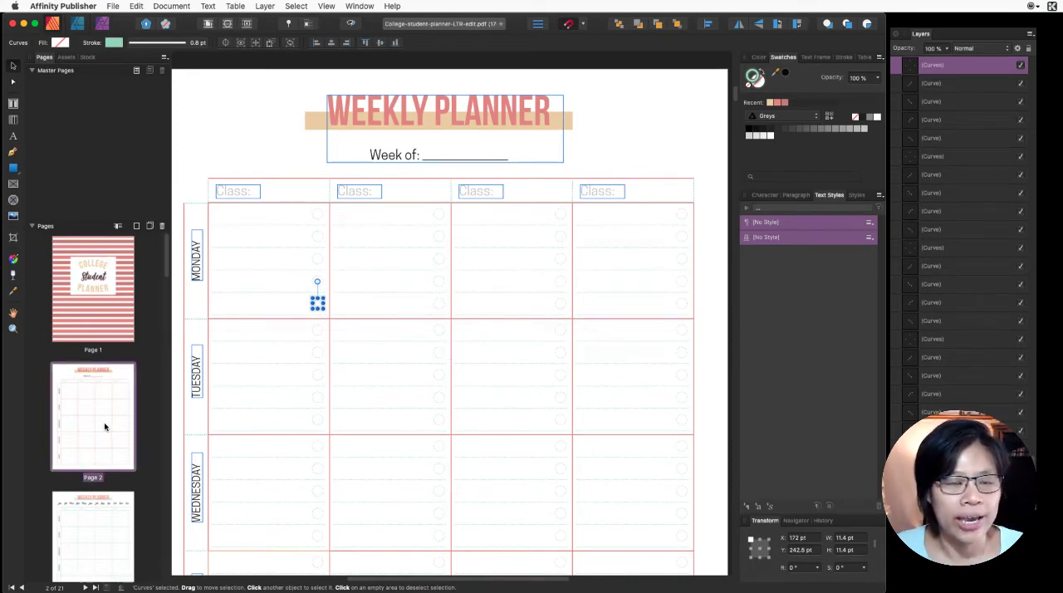
- Browse the following planner pages, opening the Class Schedule page and the Project Planner page
scroll(106, 358, down, 3)
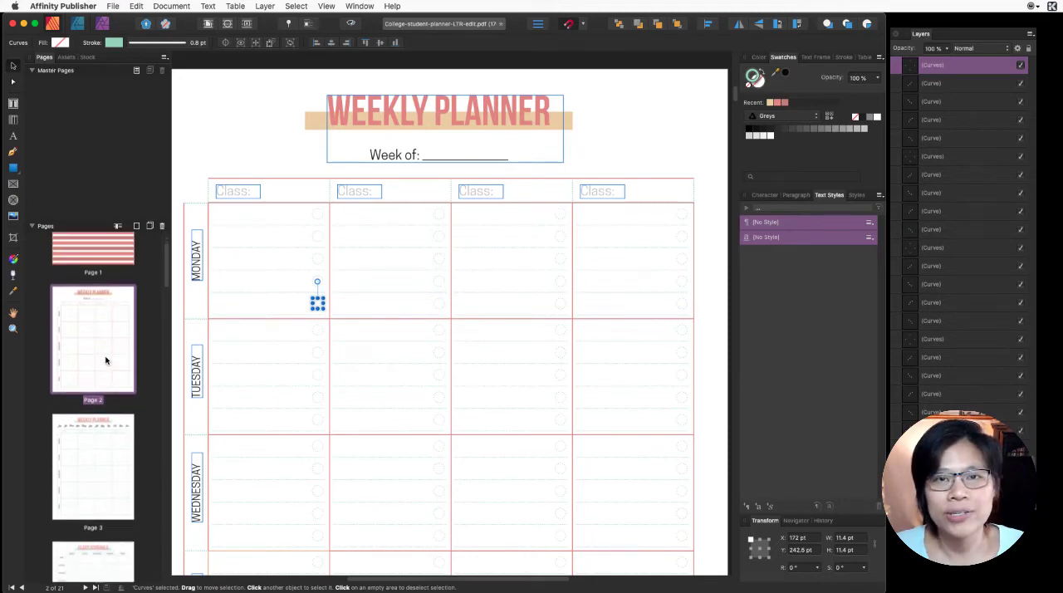
scroll(105, 359, down, 3)
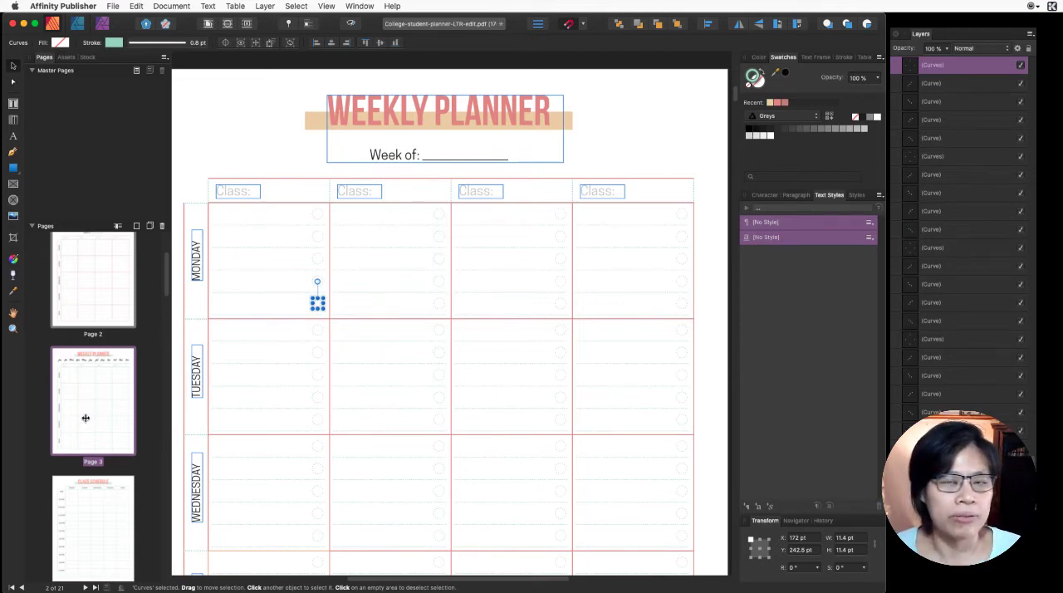
scroll(85, 417, down, 1)
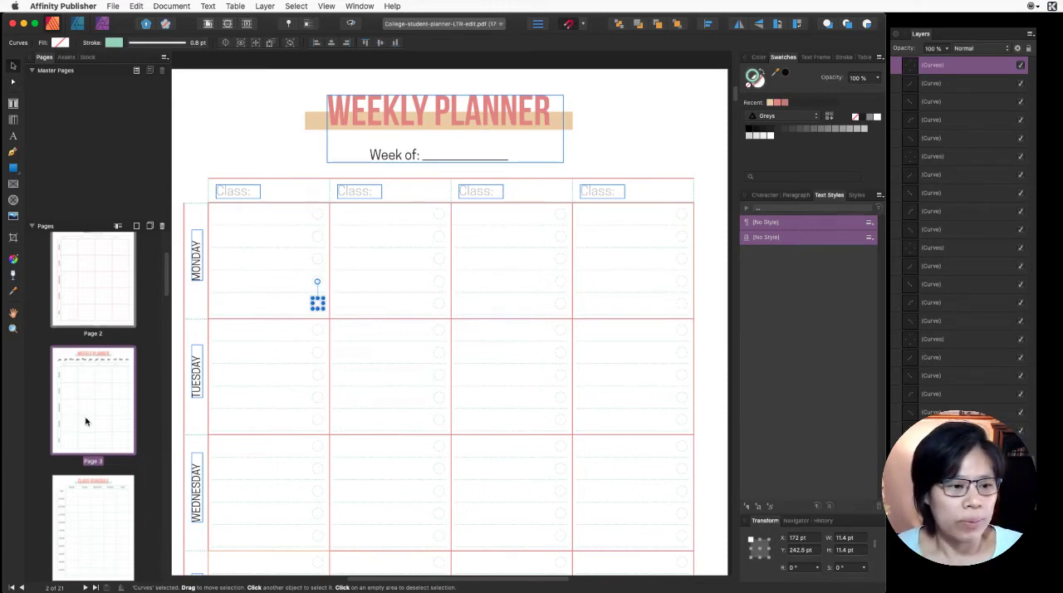
click(86, 498)
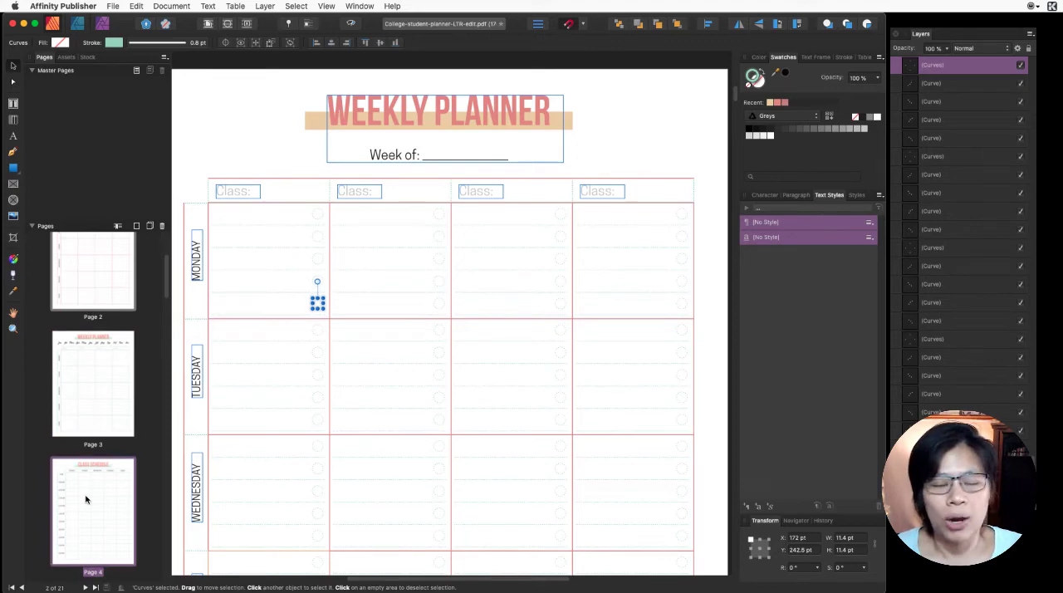
double_click(86, 498)
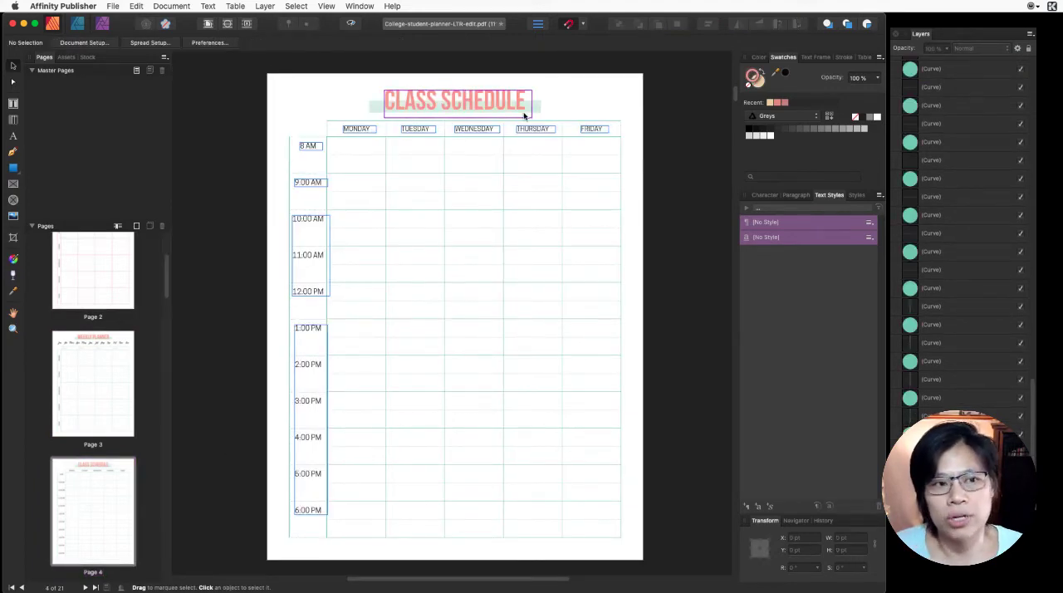
scroll(70, 425, down, 5)
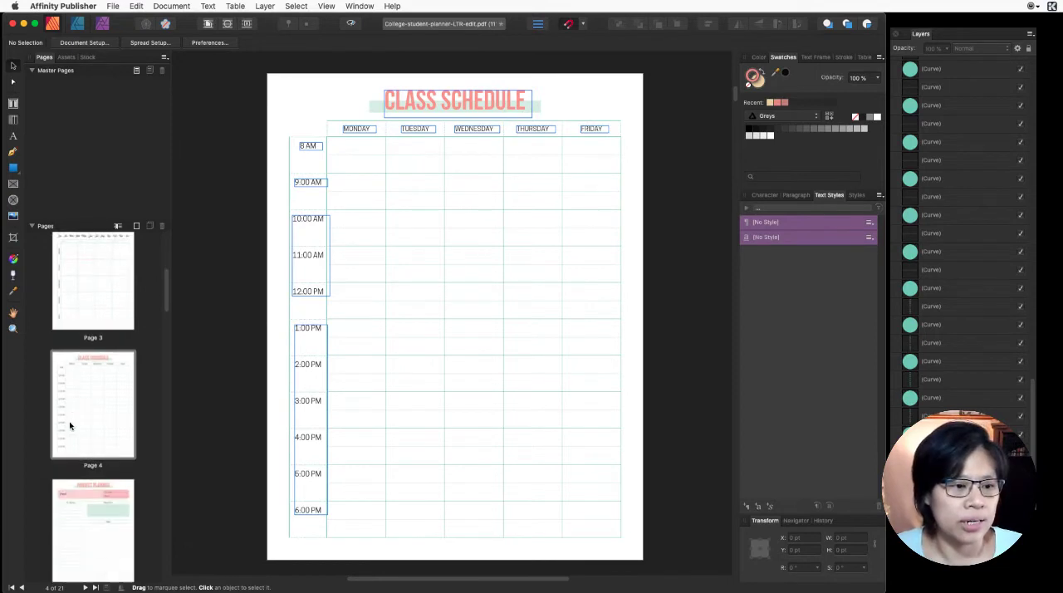
double_click(88, 409)
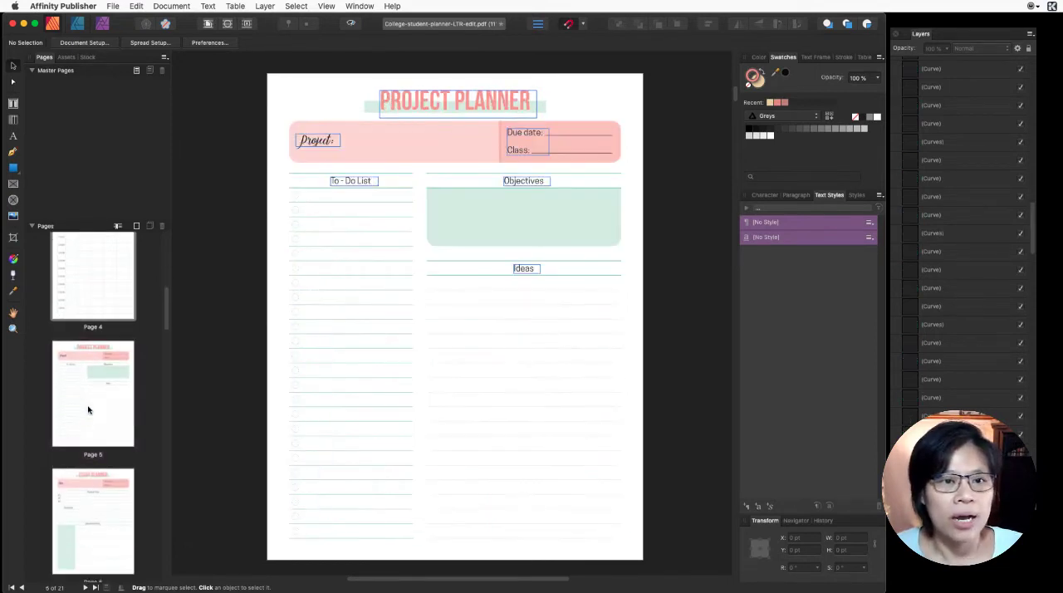
- Inspect the Objectives box, the lines around the Ideas heading and the Ideas text on the Project Planner page
click(466, 203)
click(456, 274)
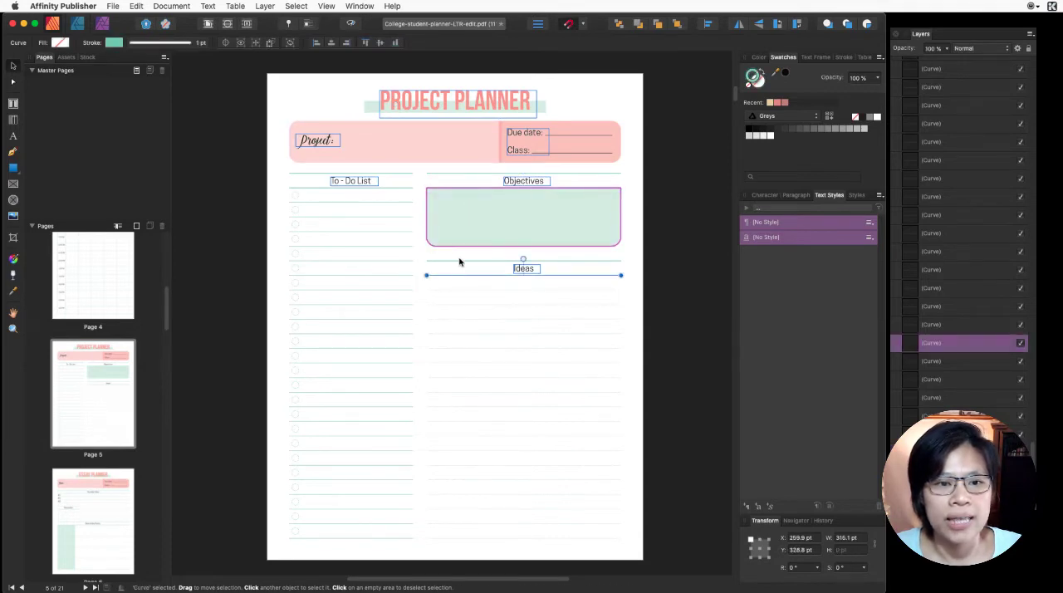
click(459, 258)
click(526, 268)
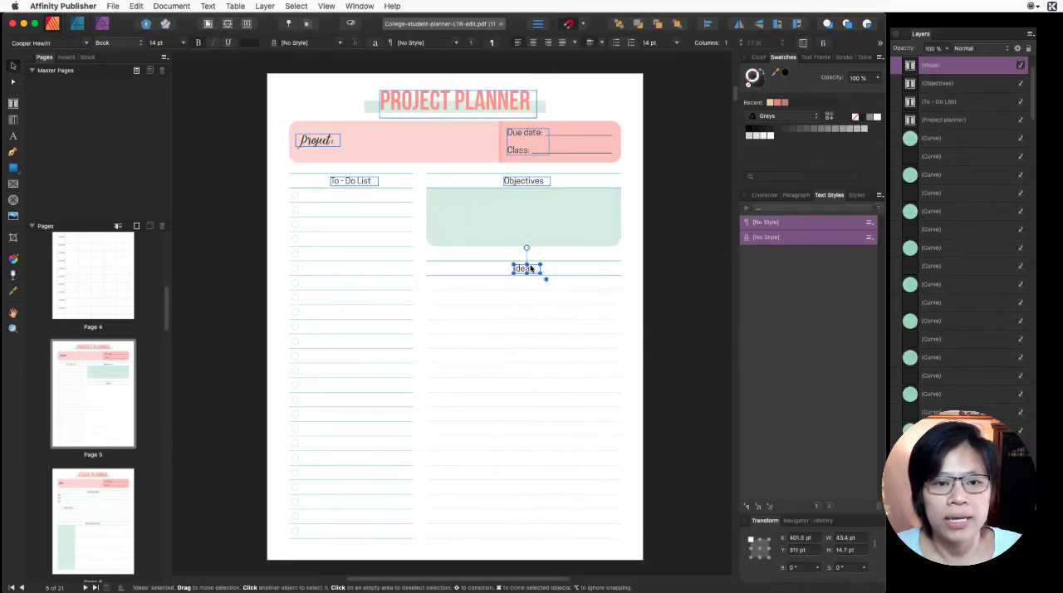
scroll(467, 477, down, 1)
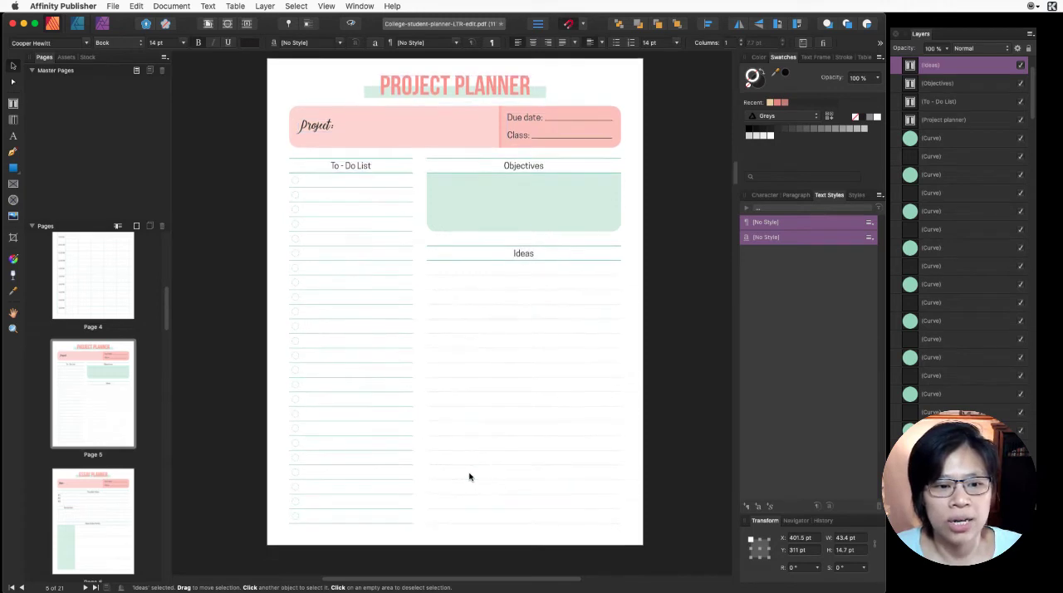
- Review the preceding pages back through the recolored weekly planner page to the cover
scroll(467, 477, up, 10)
scroll(382, 439, up, 8)
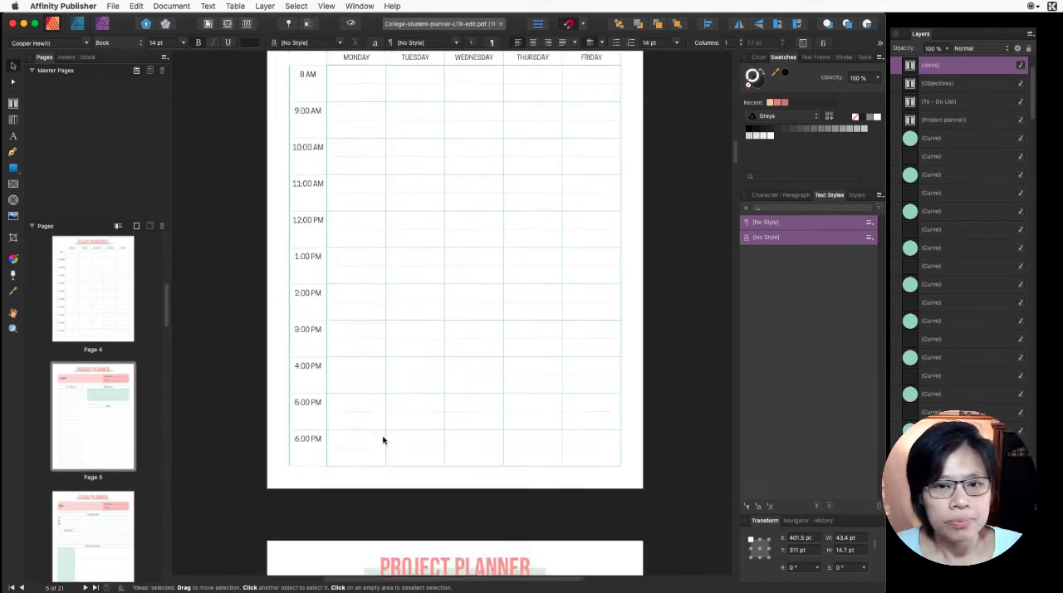
scroll(382, 439, up, 3)
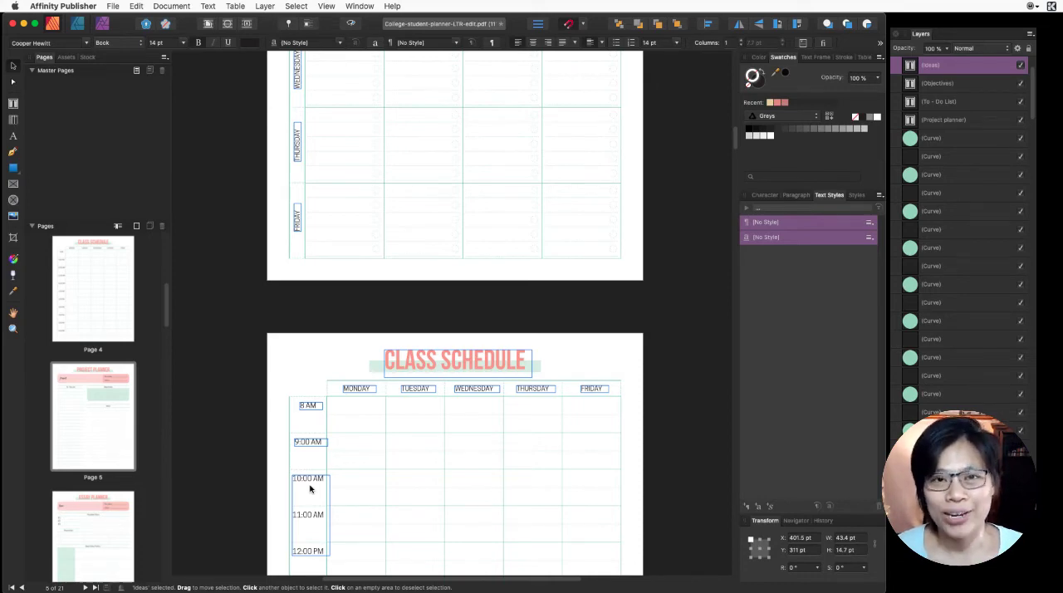
click(417, 327)
scroll(417, 328, up, 10)
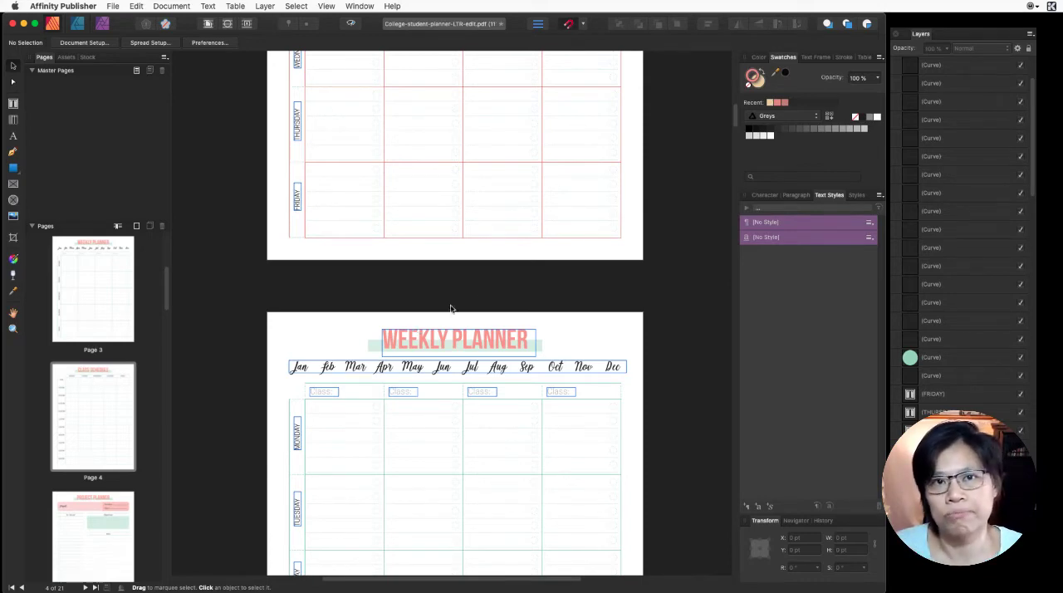
scroll(581, 214, up, 5)
scroll(582, 214, up, 4)
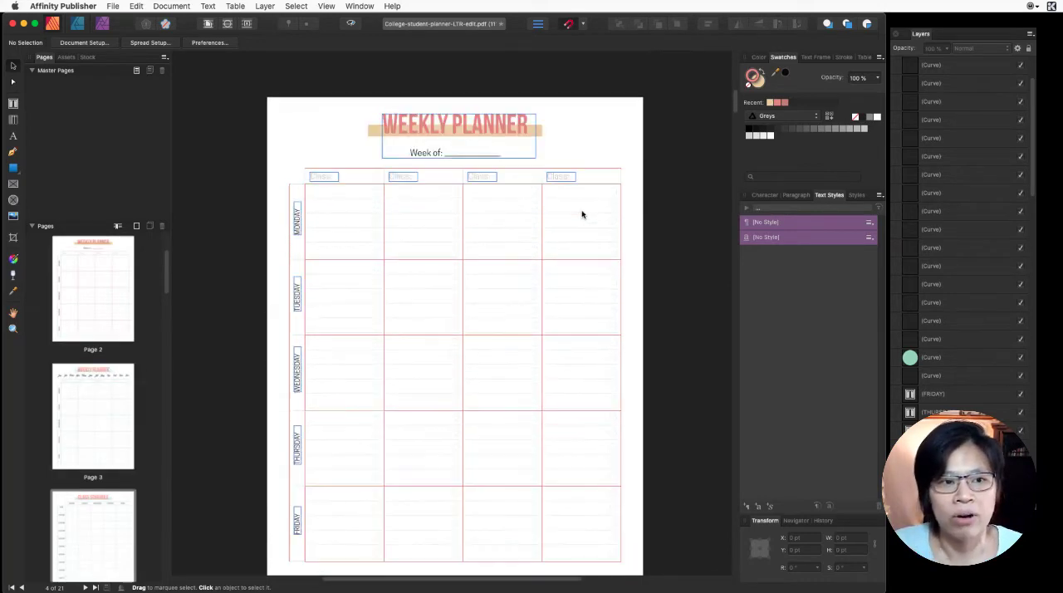
scroll(581, 214, up, 1)
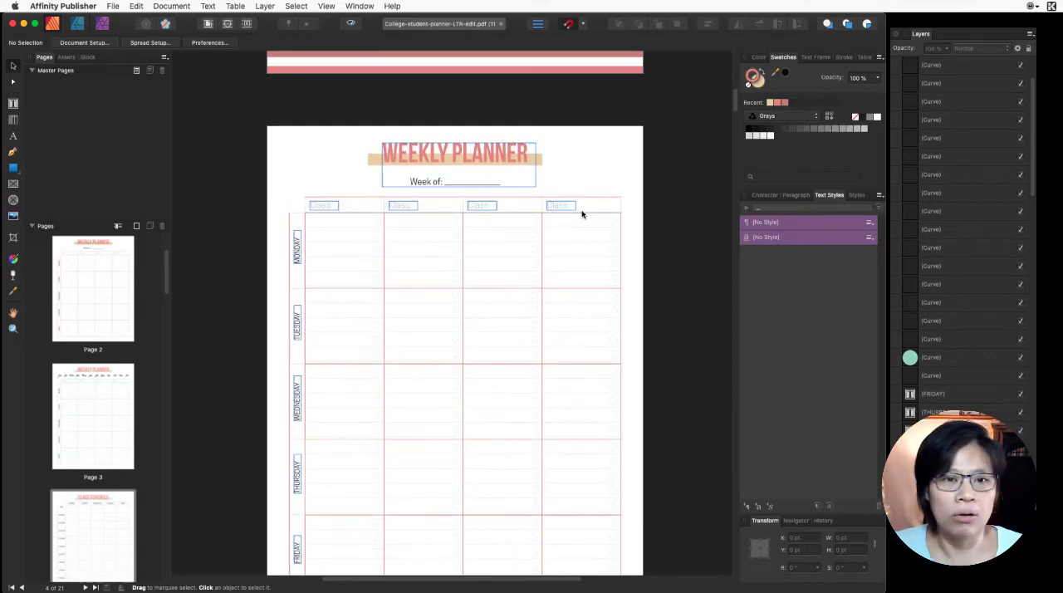
scroll(605, 185, up, 4)
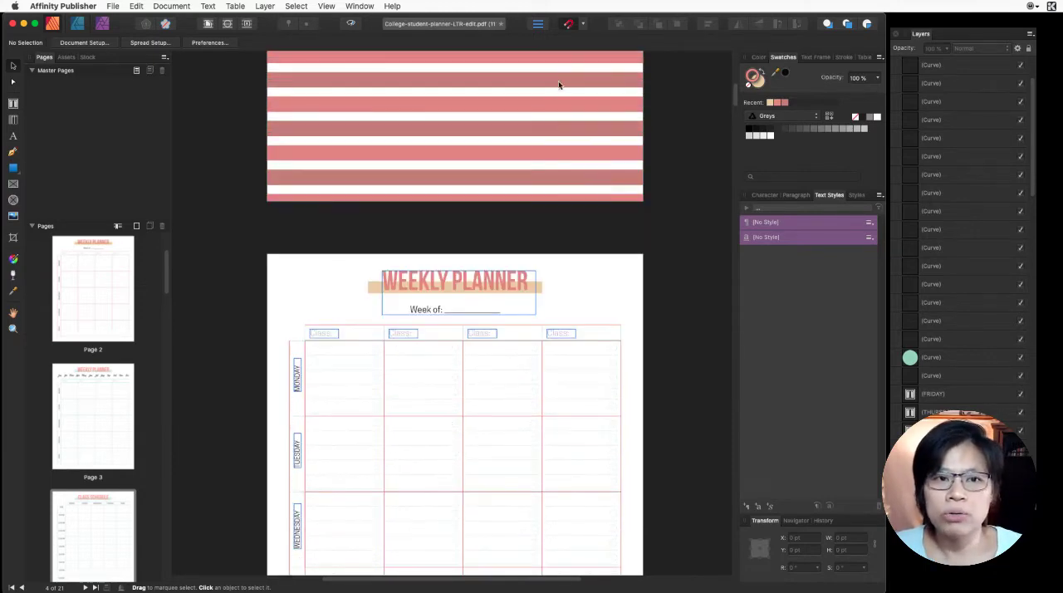
scroll(454, 123, up, 8)
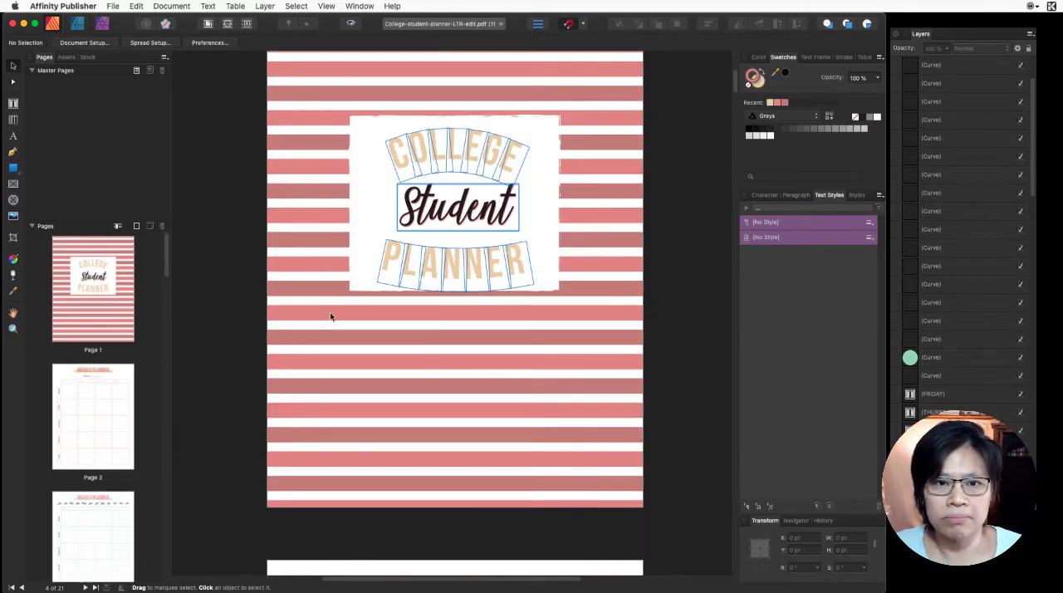
- Open the Class Schedule page and select its page heading text
scroll(601, 246, down, 10)
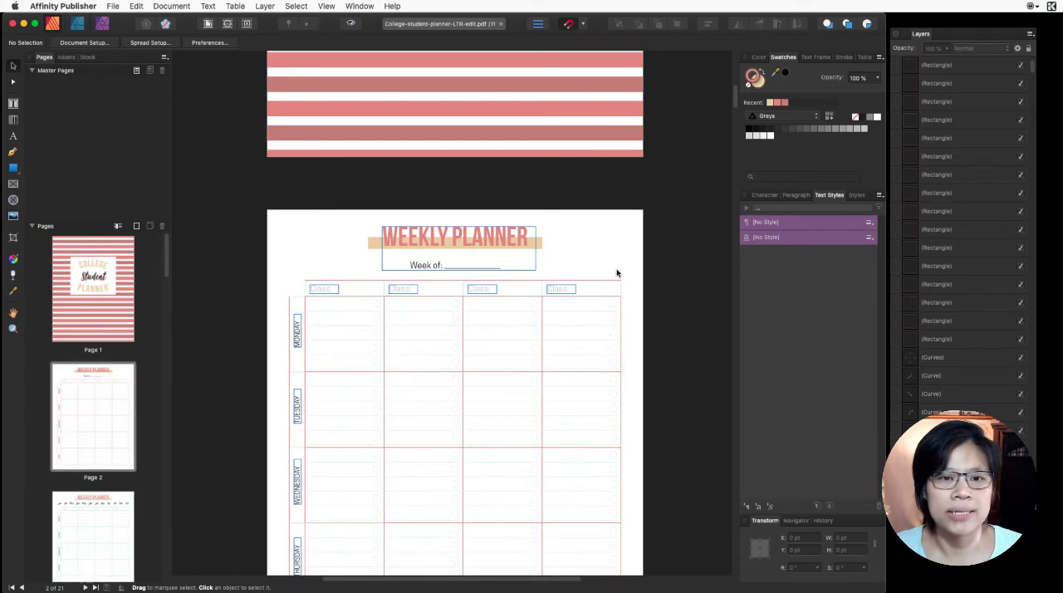
click(88, 504)
scroll(114, 458, down, 2)
scroll(113, 457, down, 5)
click(113, 463)
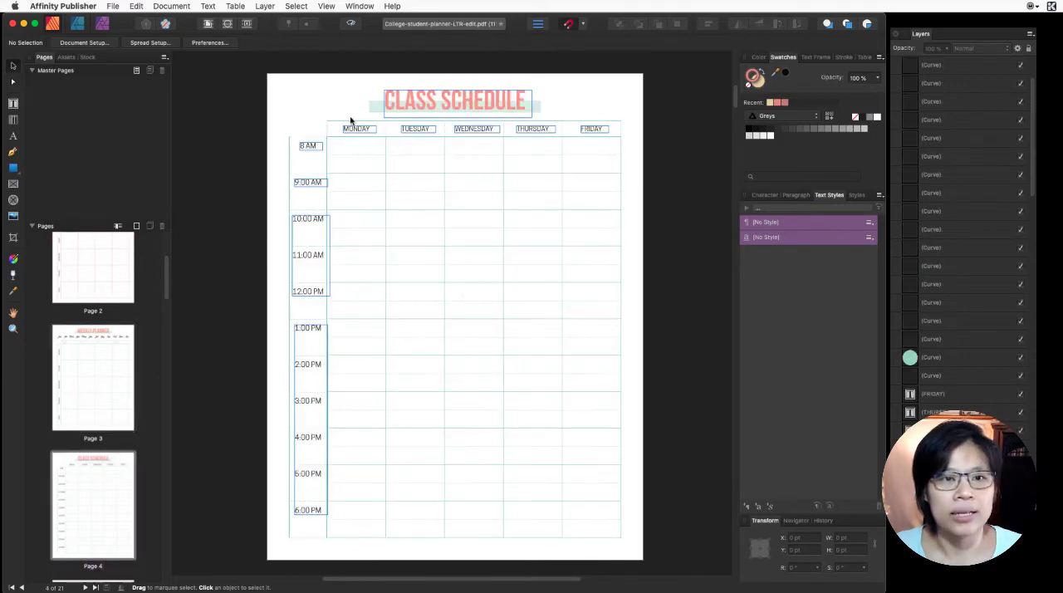
click(508, 96)
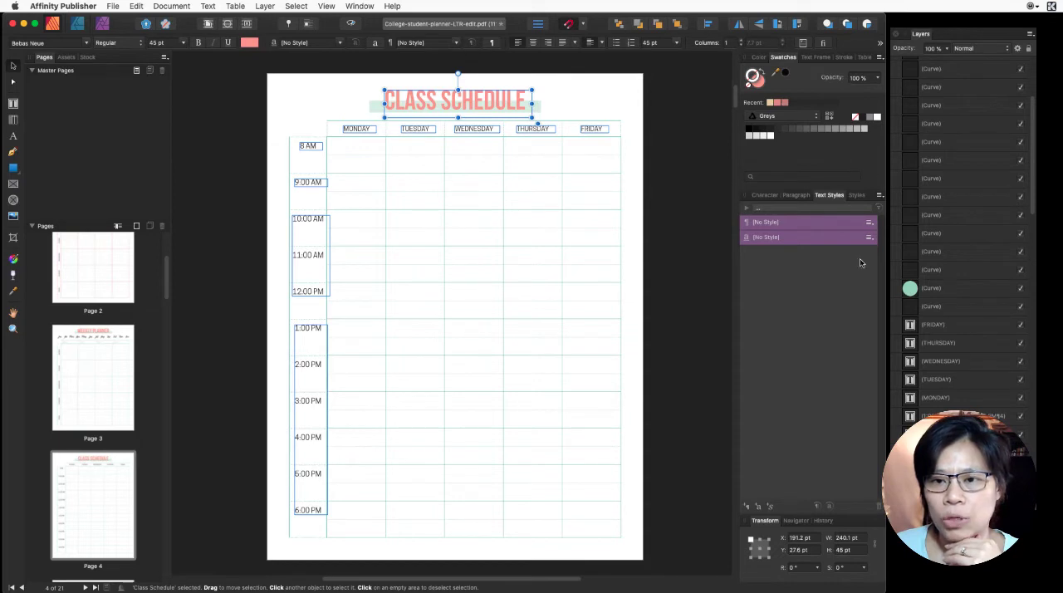
- Check the text style options available for the selected Class Schedule heading
click(359, 6)
mouse_move(327, 5)
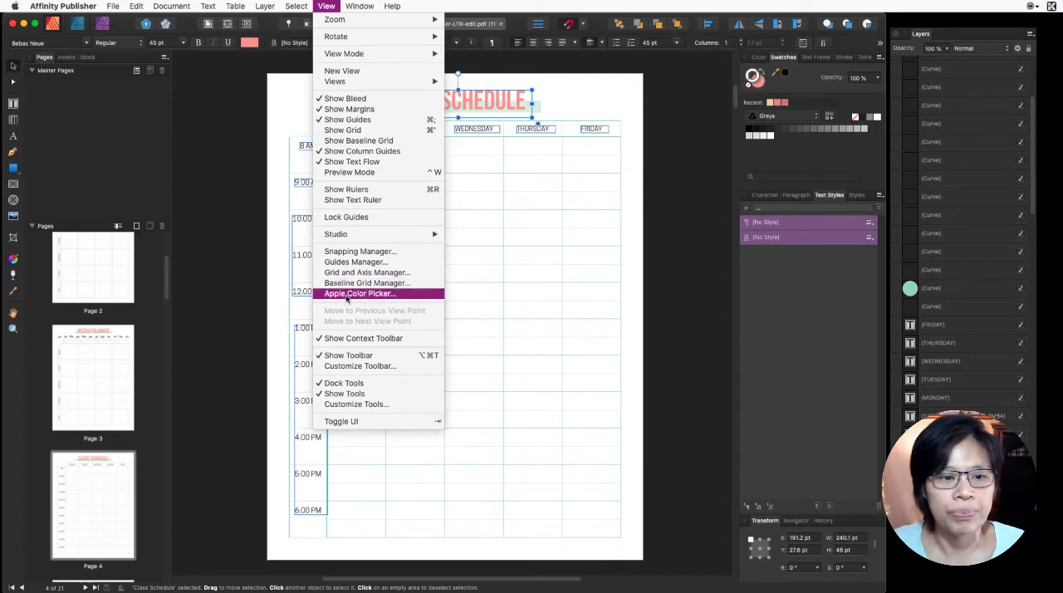
click(802, 237)
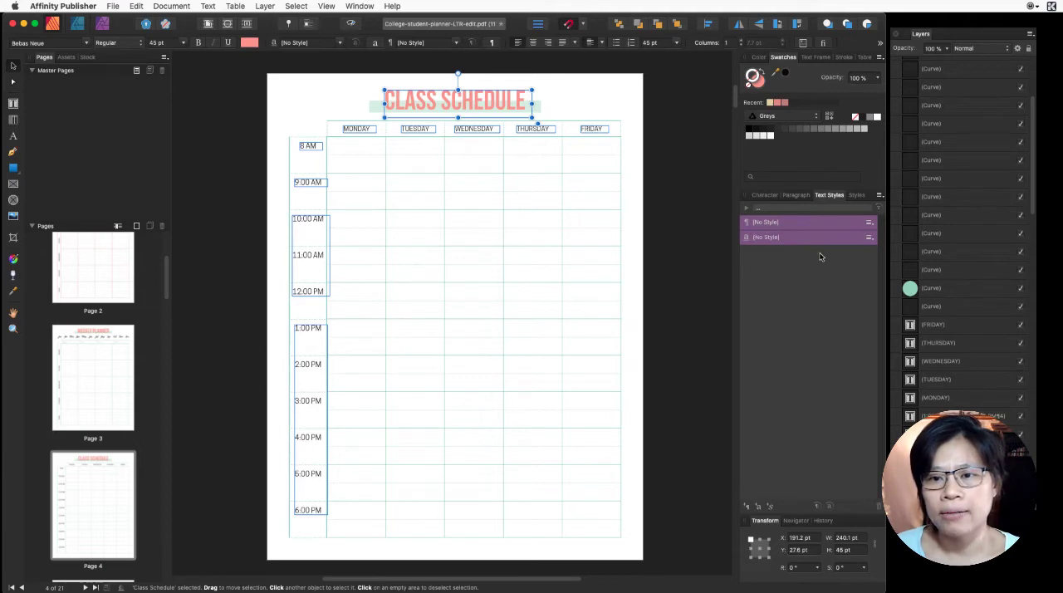
click(869, 239)
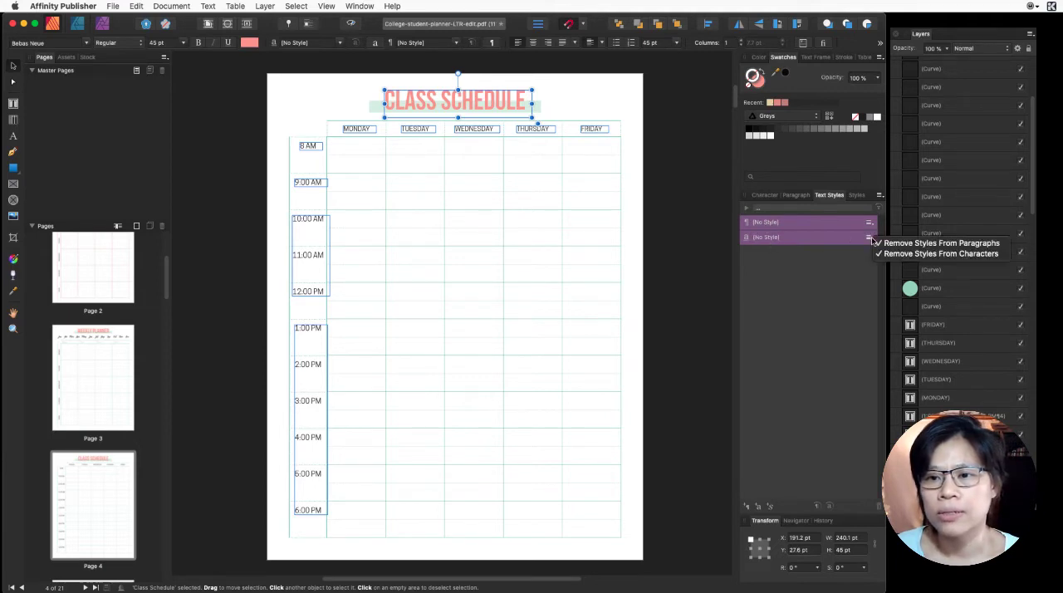
click(841, 275)
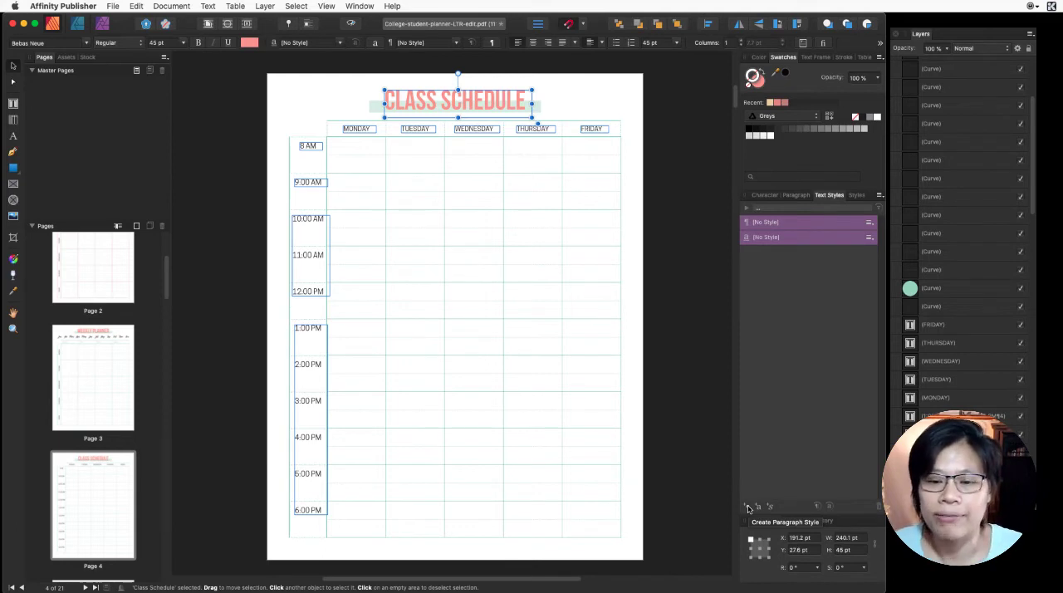
- Create a paragraph style named Page Heading from the Class Schedule heading and apply it to that text
click(747, 506)
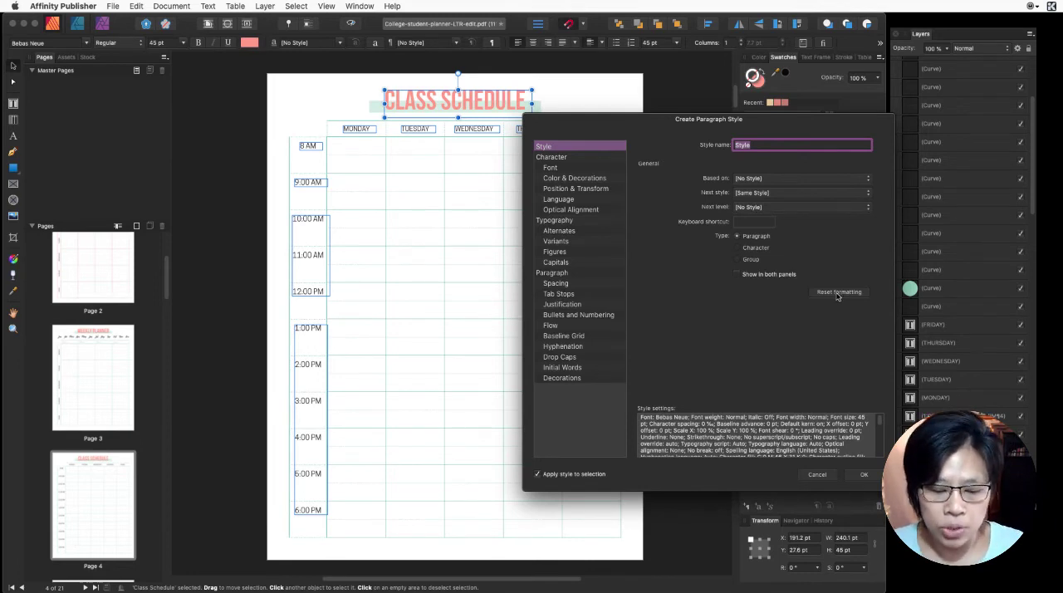
text(Pag)
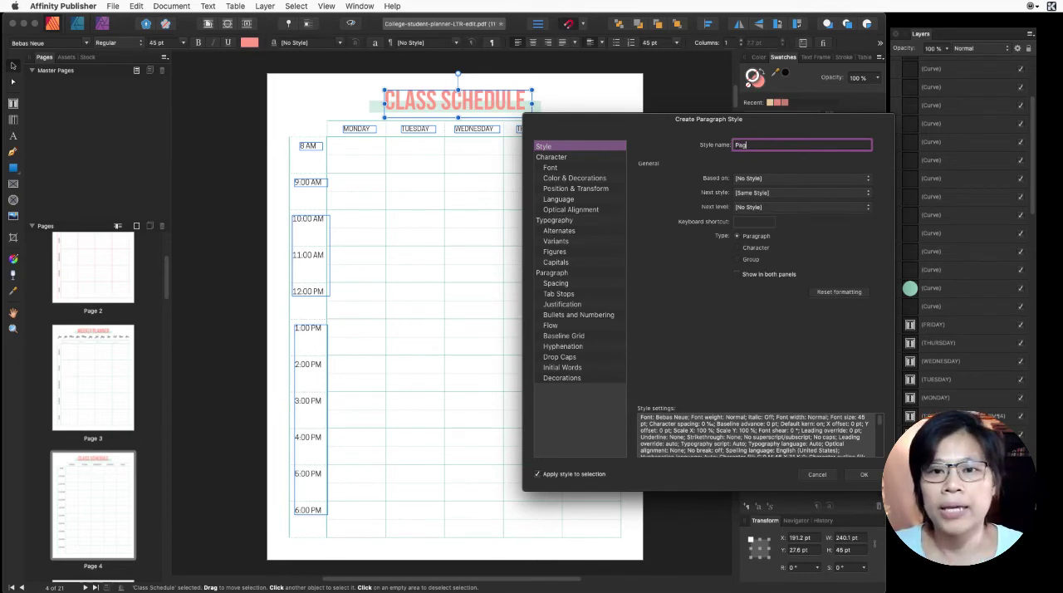
text(e Heading)
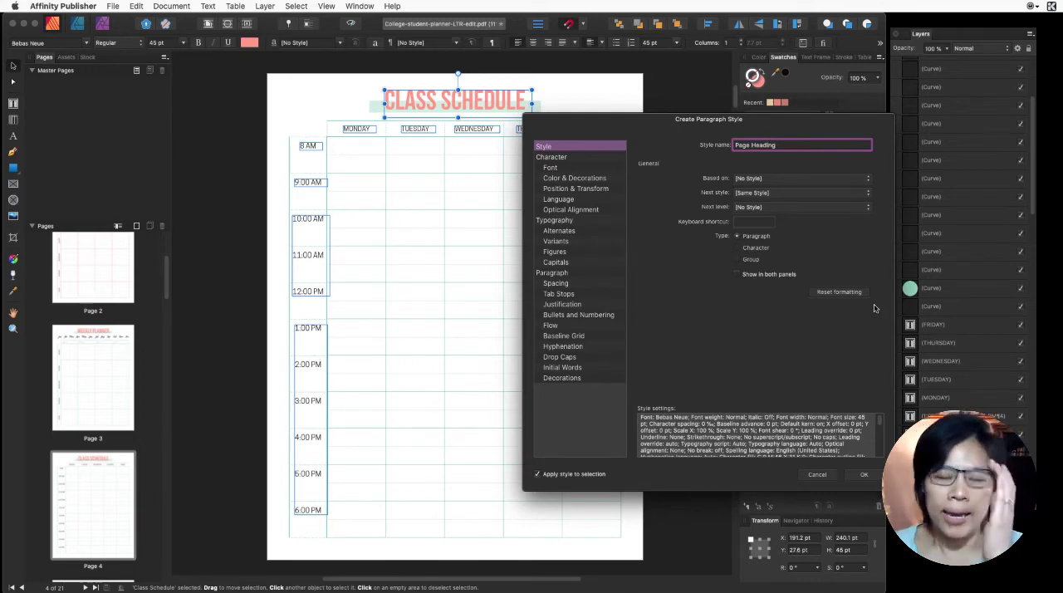
scroll(719, 421, down, 6)
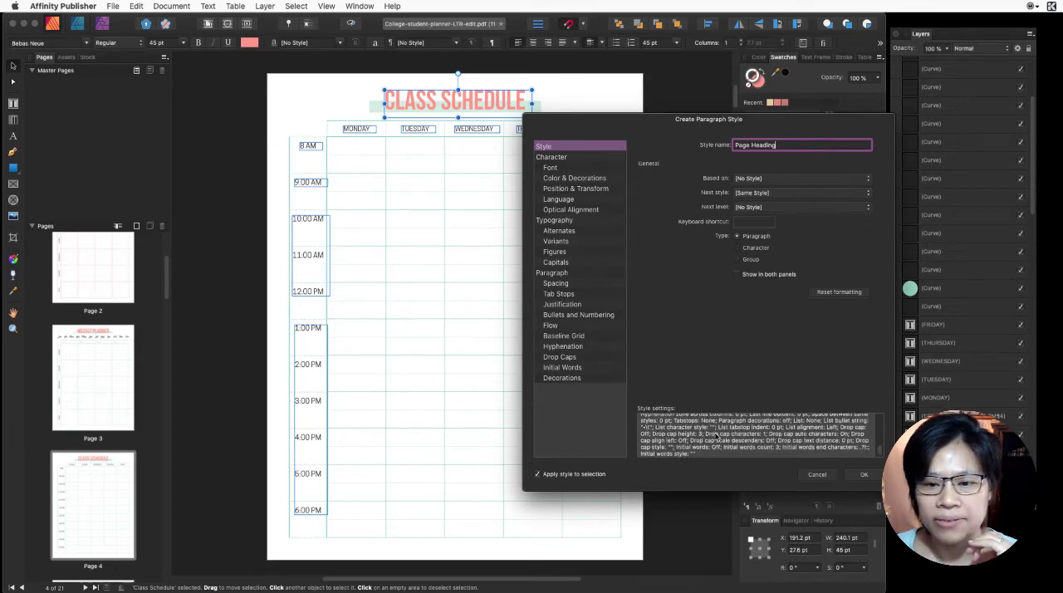
scroll(717, 438, up, 6)
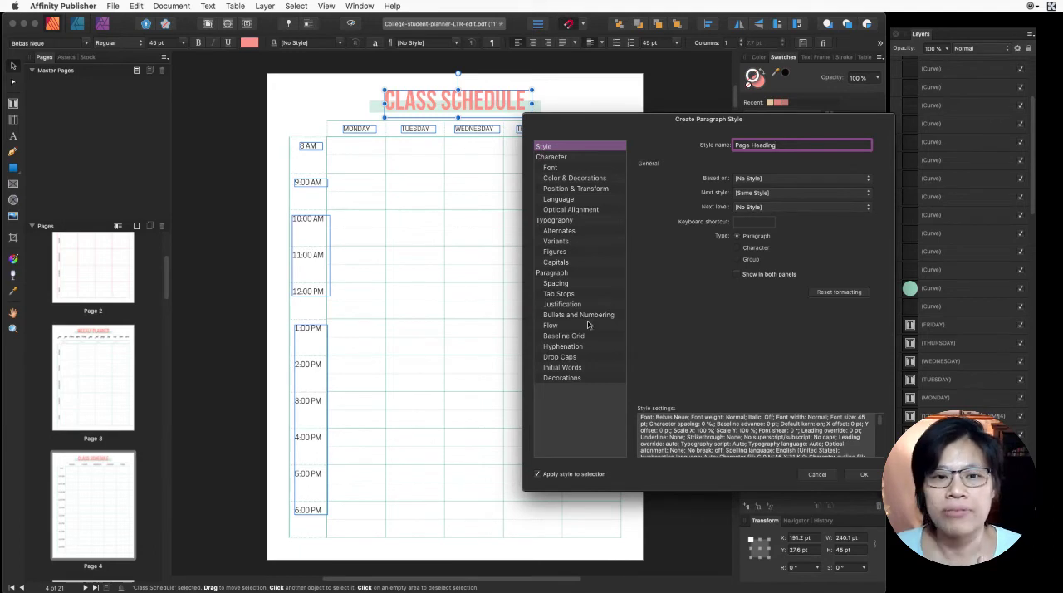
click(868, 479)
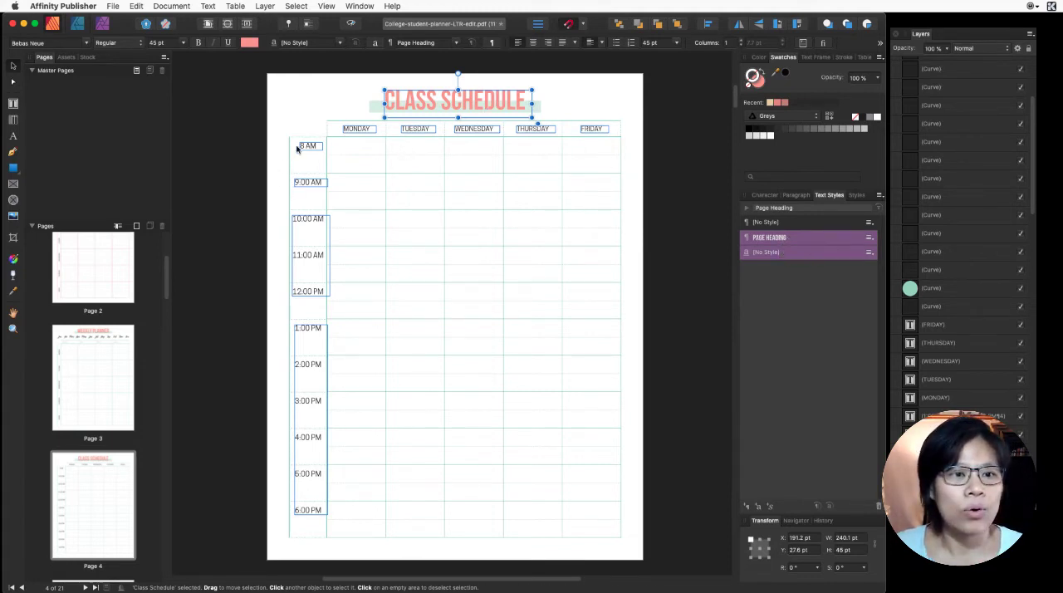
- Check the MONDAY label's font and browse the Project Planner, Essay Planner and Assignment Tracker pages for their text
click(352, 130)
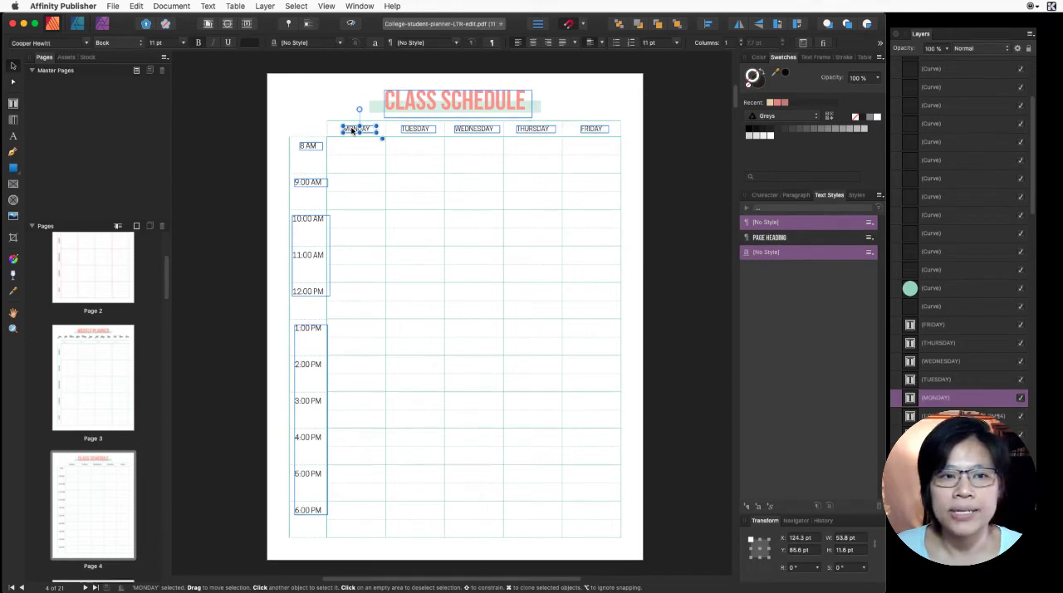
scroll(98, 469, down, 4)
click(98, 479)
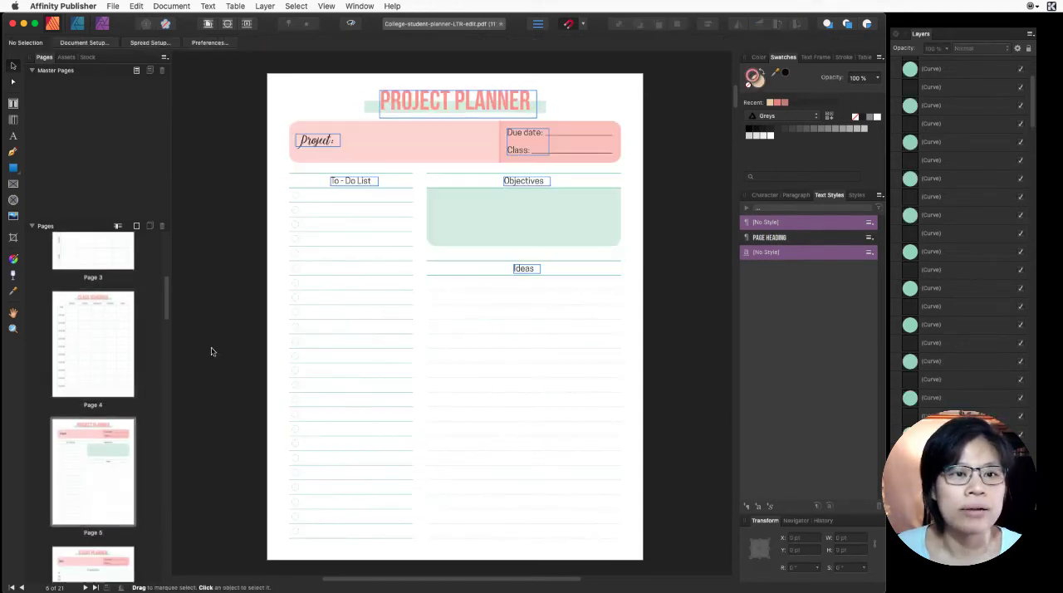
scroll(74, 361, down, 1)
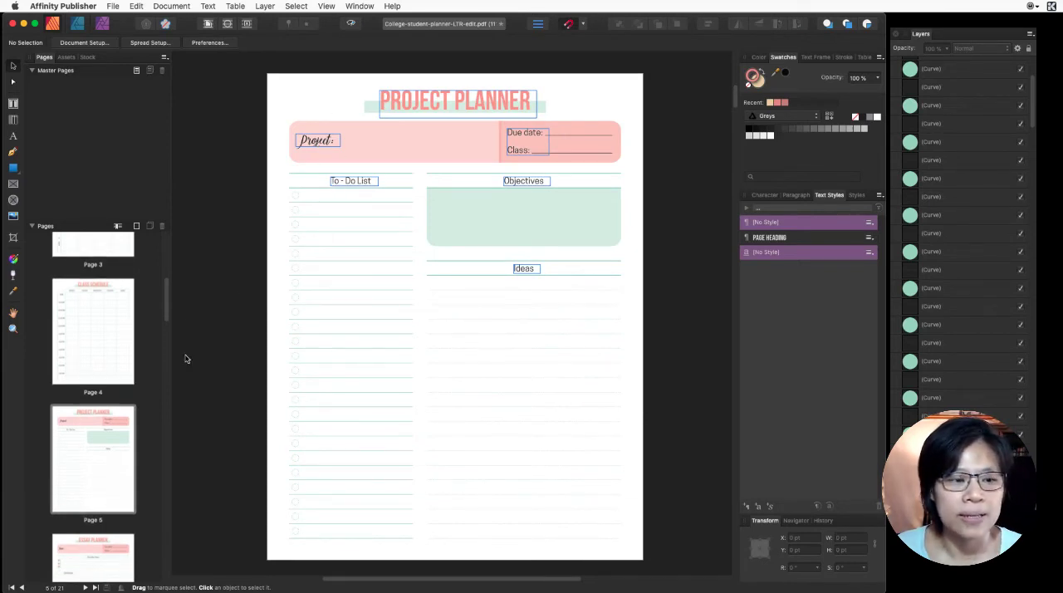
scroll(85, 409, down, 5)
click(79, 435)
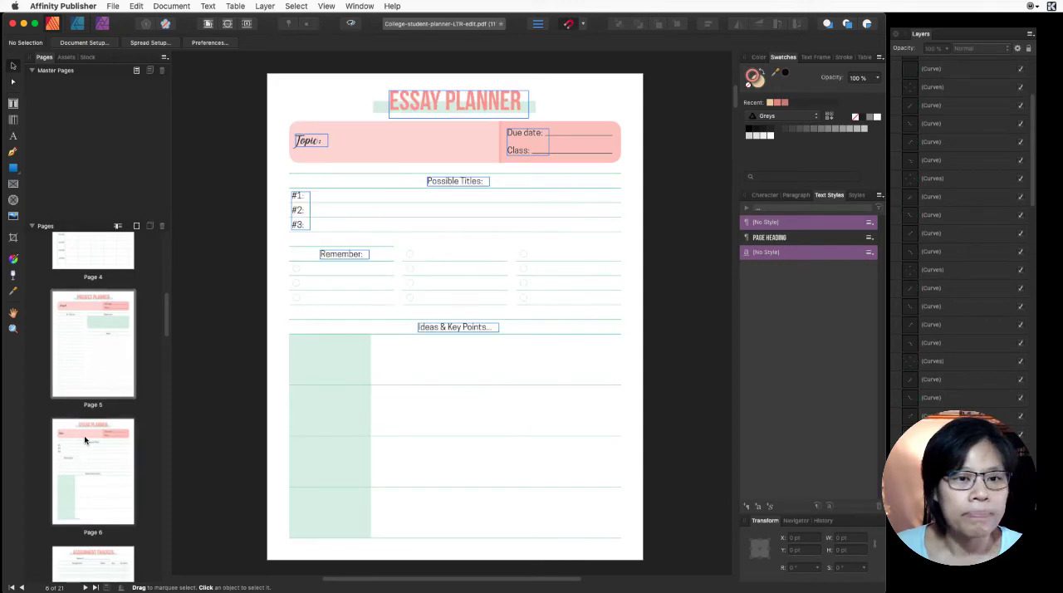
scroll(84, 435, down, 8)
click(108, 382)
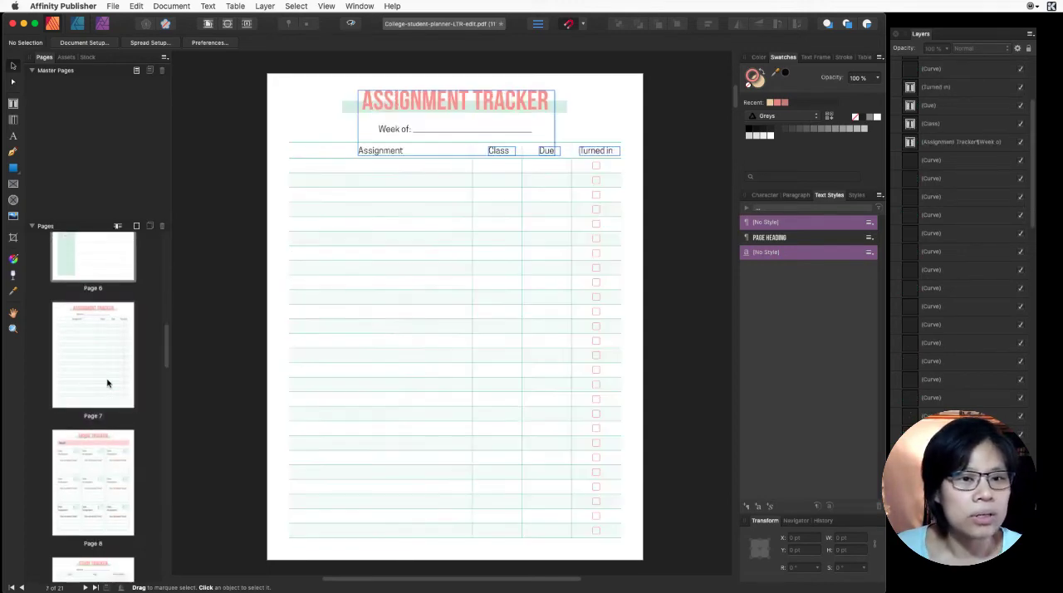
- Browse the Grade Tracker, Class Info and Today's Plan pages to compare the text used on them
click(83, 463)
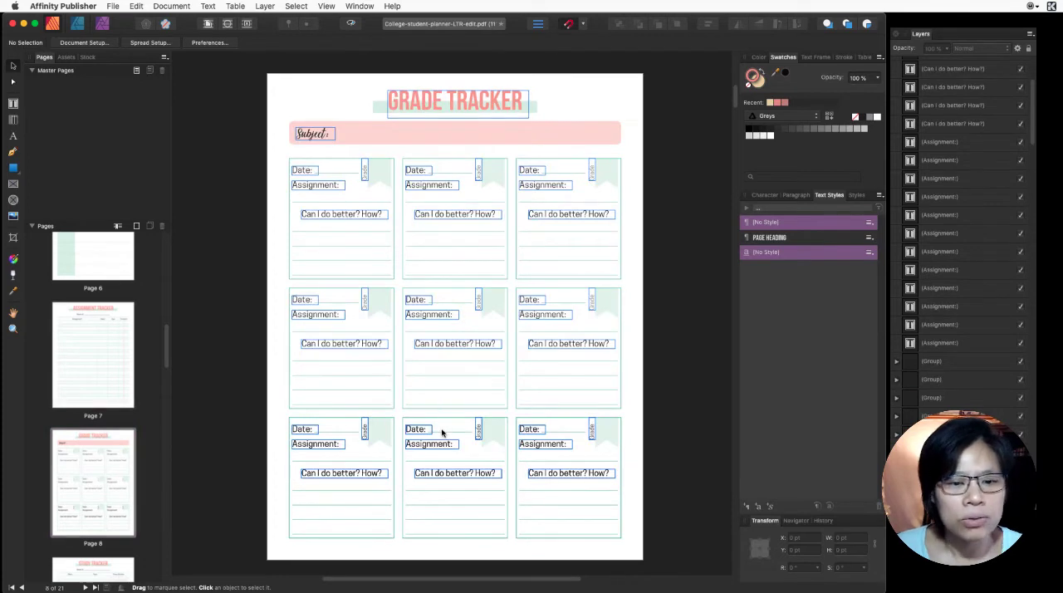
scroll(101, 473, down, 6)
click(101, 396)
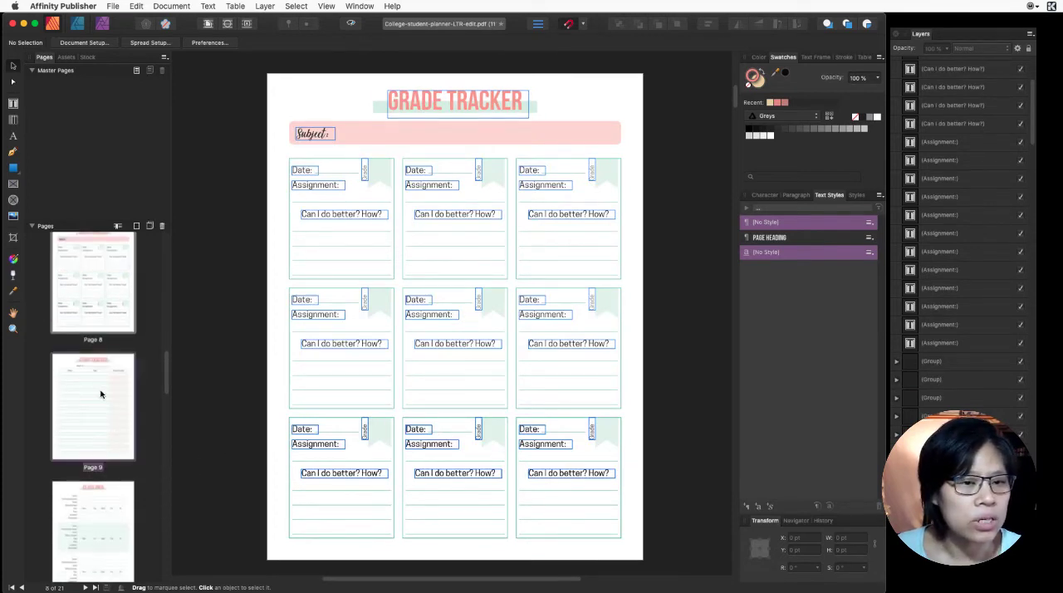
click(87, 522)
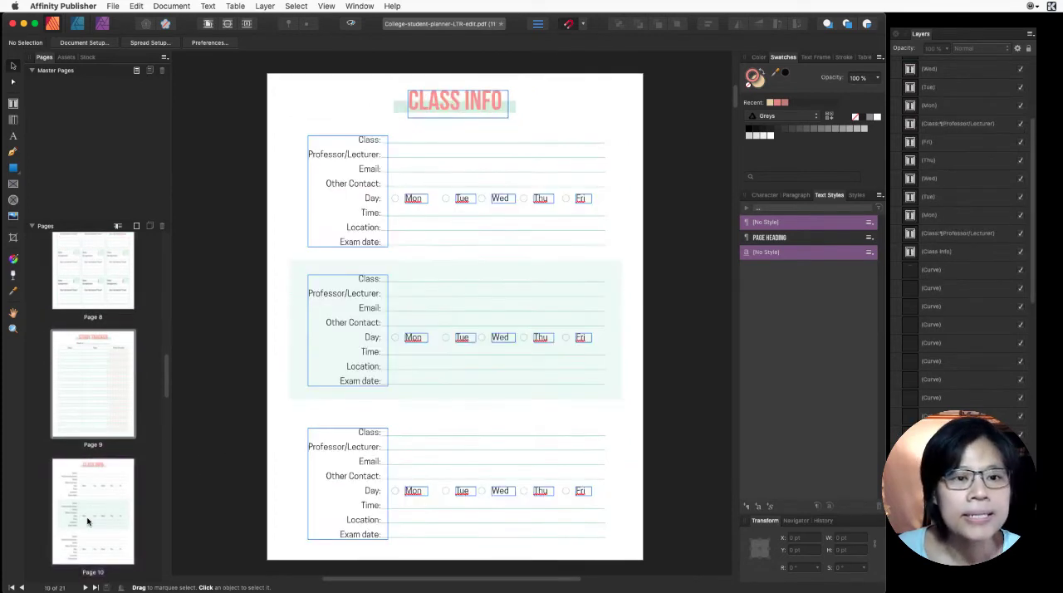
scroll(89, 515, down, 6)
click(103, 485)
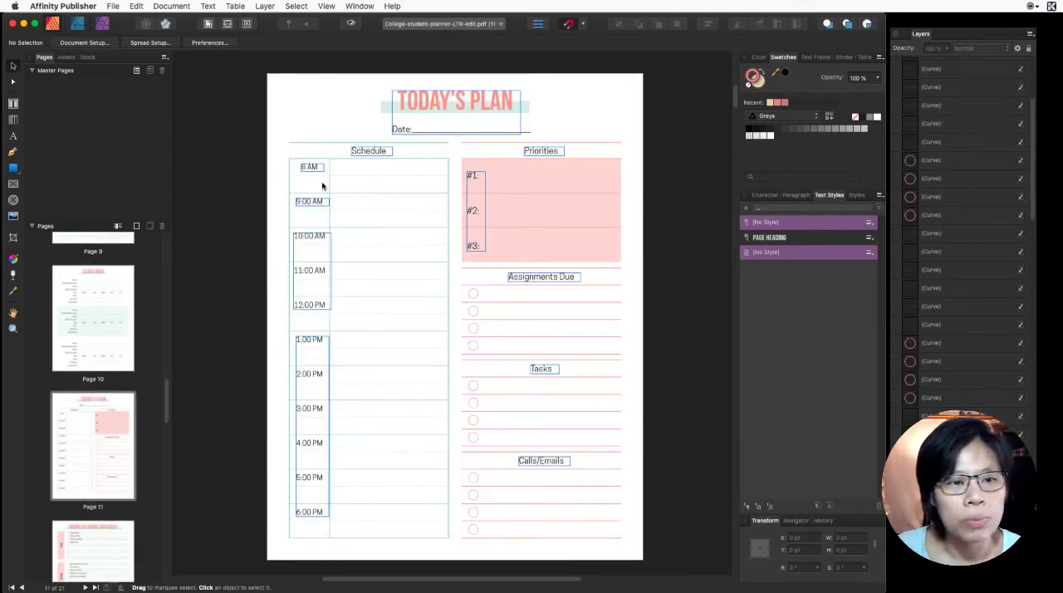
scroll(92, 365, up, 15)
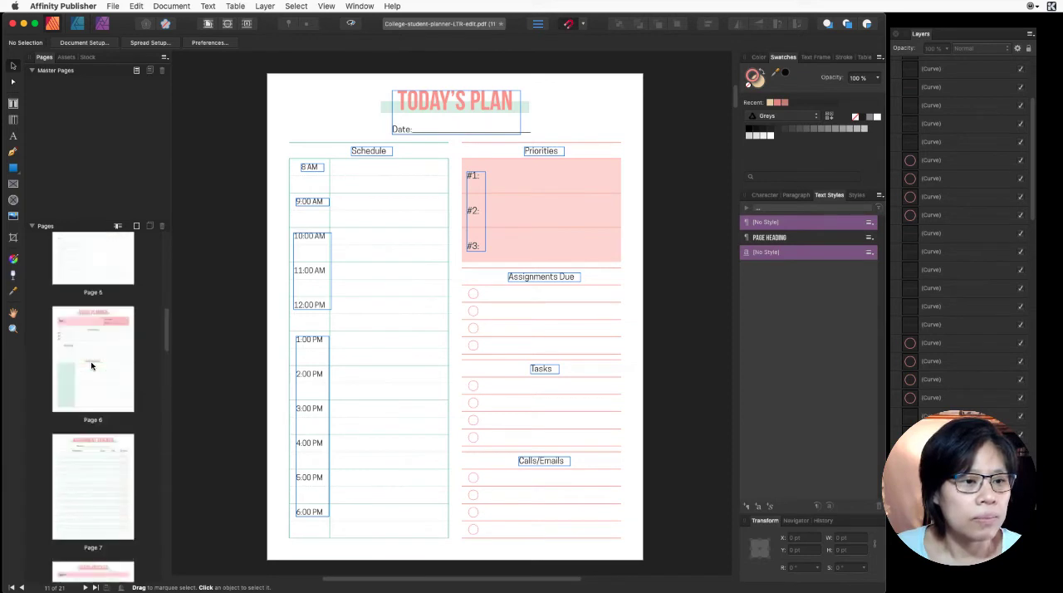
scroll(91, 415, down, 5)
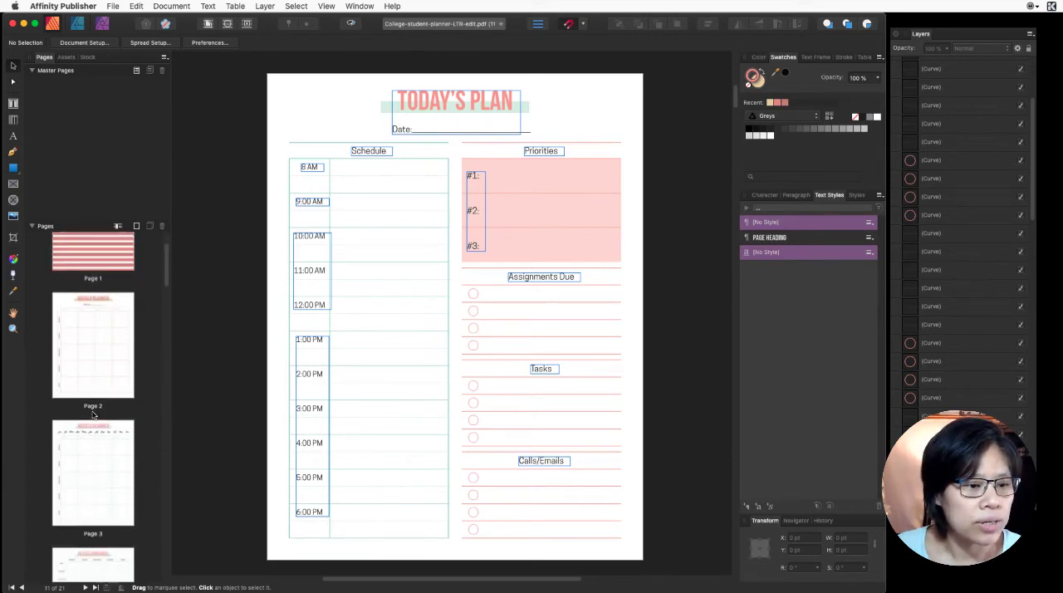
- Create a paragraph style named Schedule Style from the MONDAY label on the Class Schedule page and apply it to that label
click(91, 461)
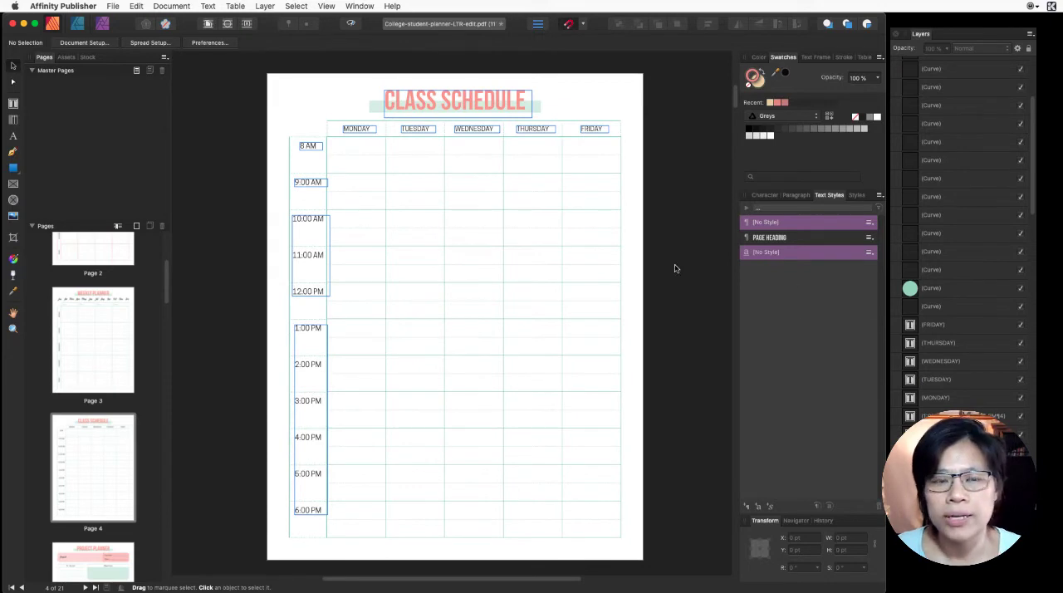
click(354, 130)
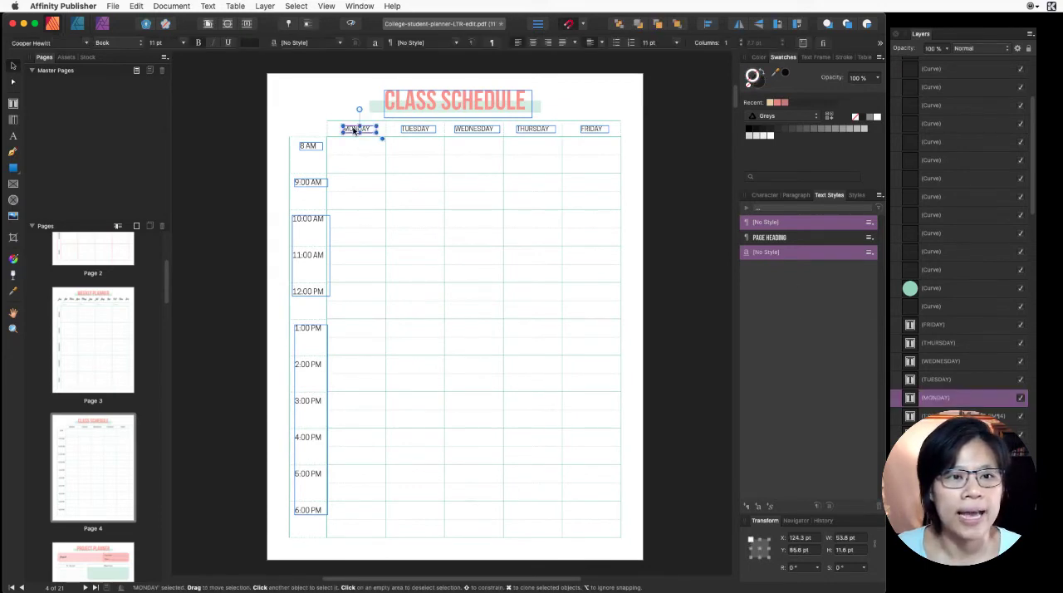
click(747, 507)
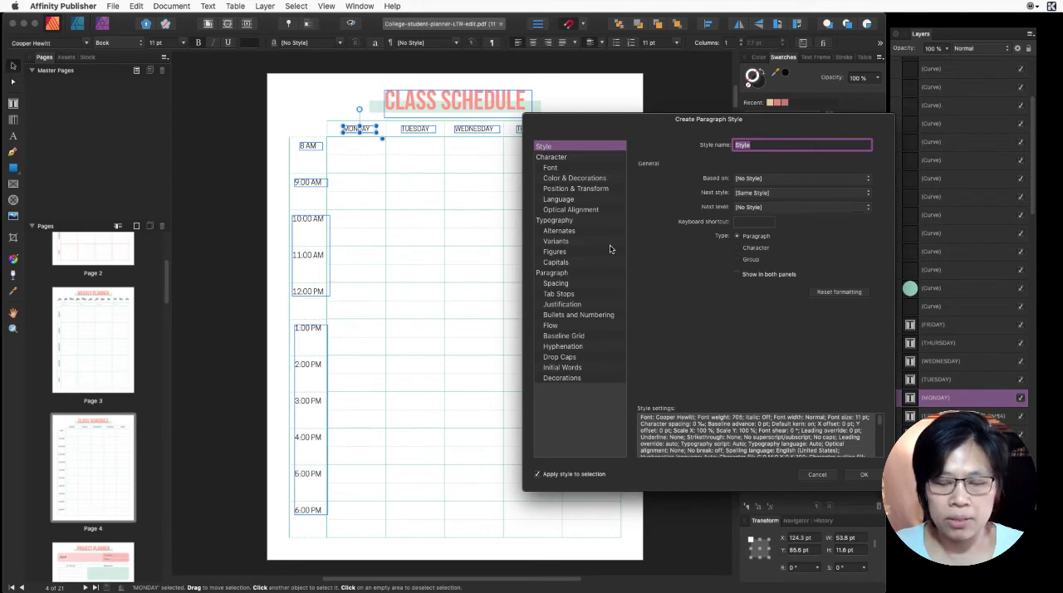
click(735, 144)
text(Schedule)
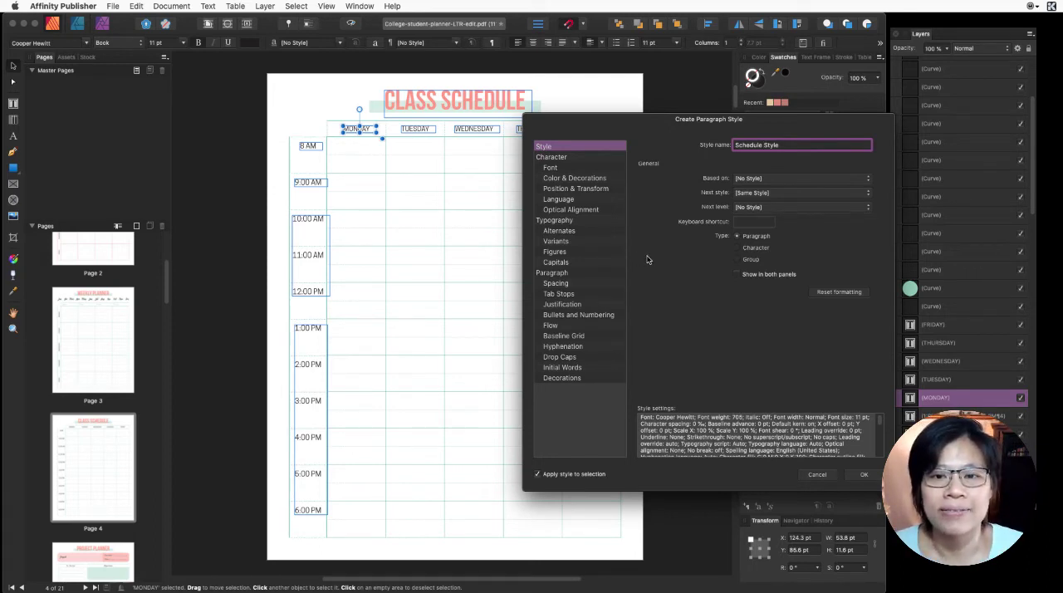
click(863, 475)
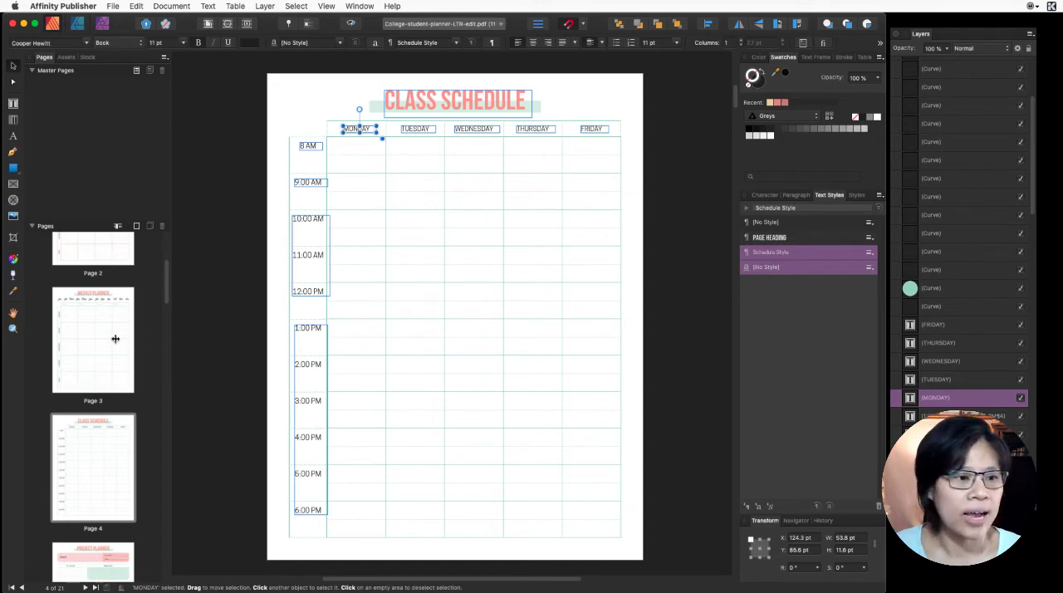
- Create a paragraph style named Cursive Titles from the "Project:" text on the Project Planner page and apply it to that text
click(112, 493)
click(89, 556)
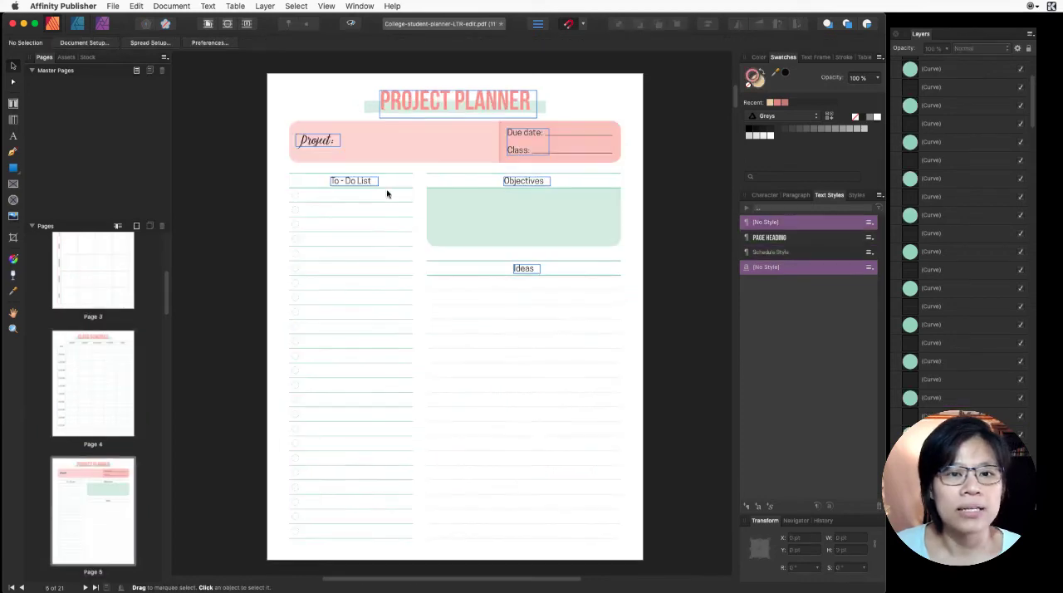
click(316, 140)
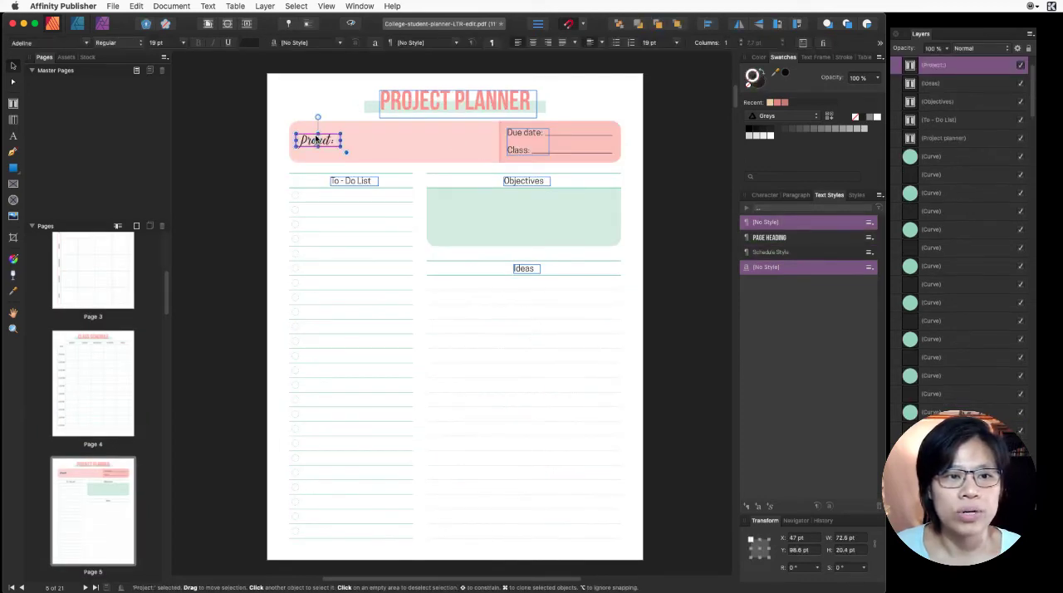
click(747, 505)
text(S)
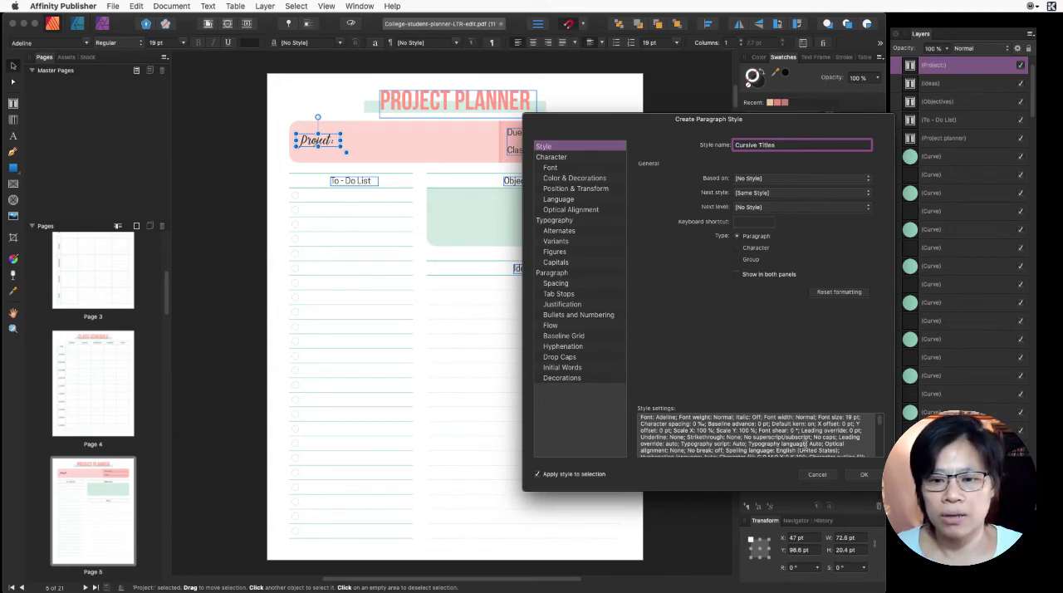
click(867, 477)
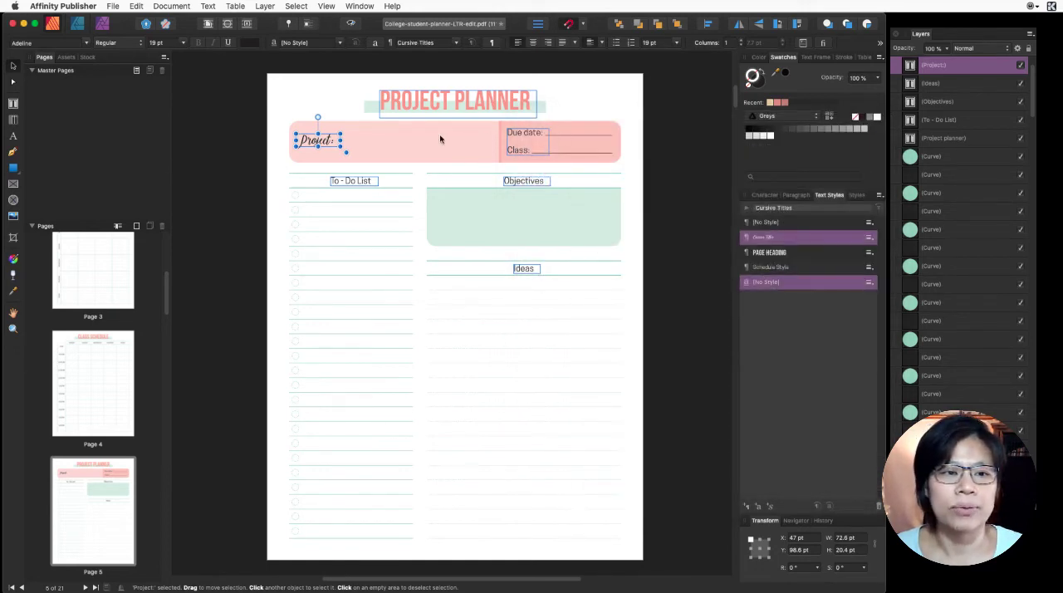
- Create a paragraph style named Body Text from the "To - Do List" heading on the Project Planner page and apply it to that heading
click(347, 182)
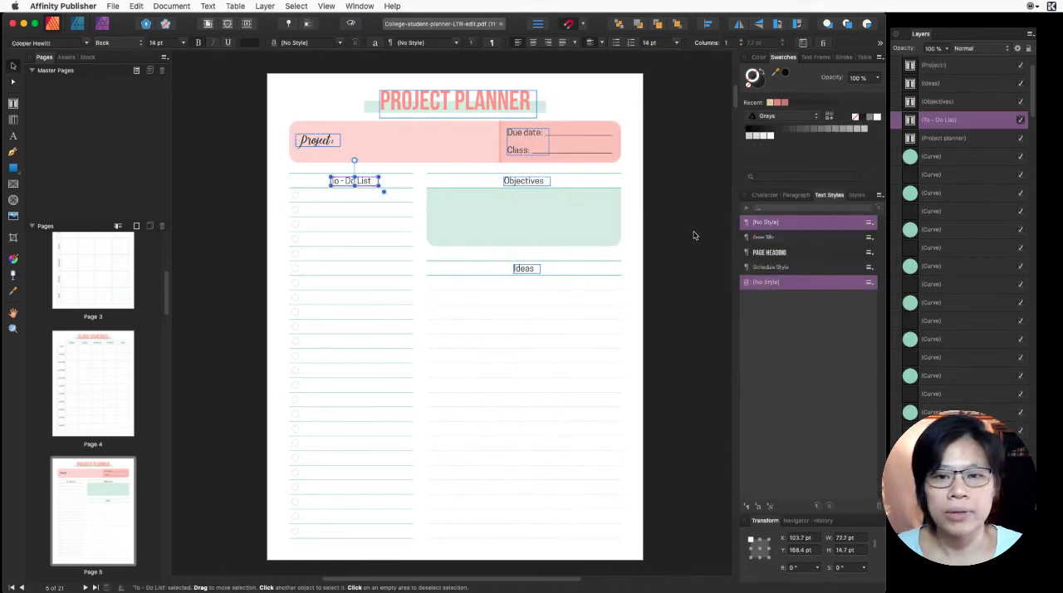
click(747, 504)
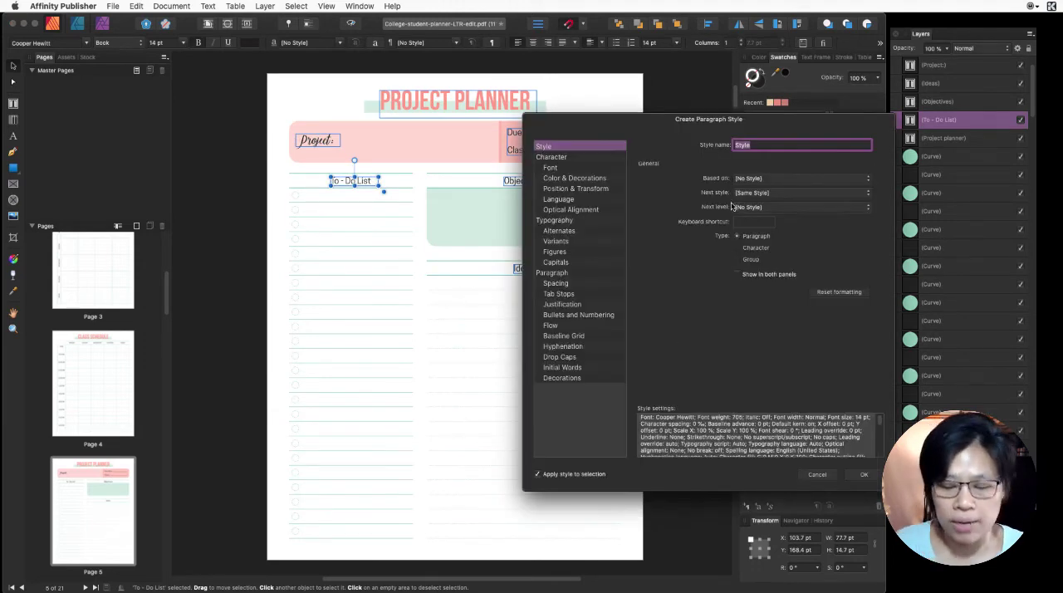
text(Body Text)
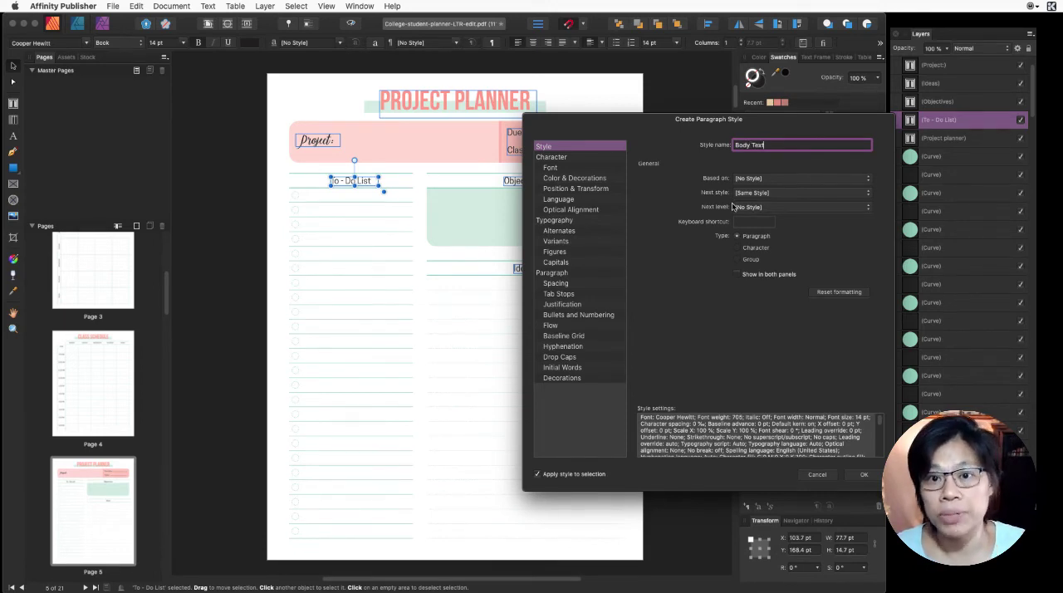
click(852, 476)
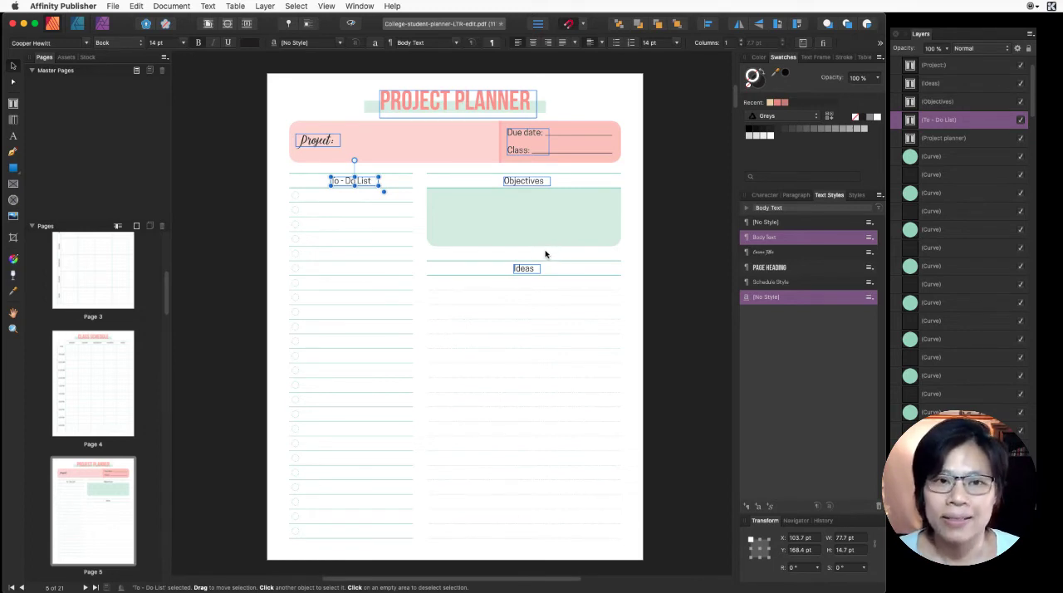
- Apply Schedule Style to the MONDAY to FRIDAY labels on the page 2 Weekly Planner, clearing their character styles
scroll(137, 332, up, 5)
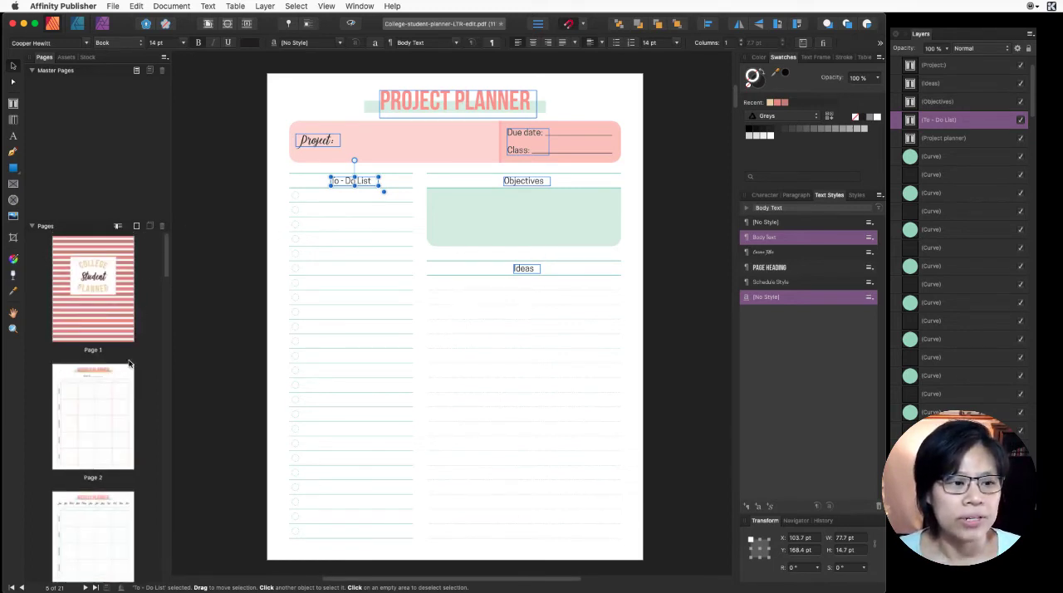
click(123, 370)
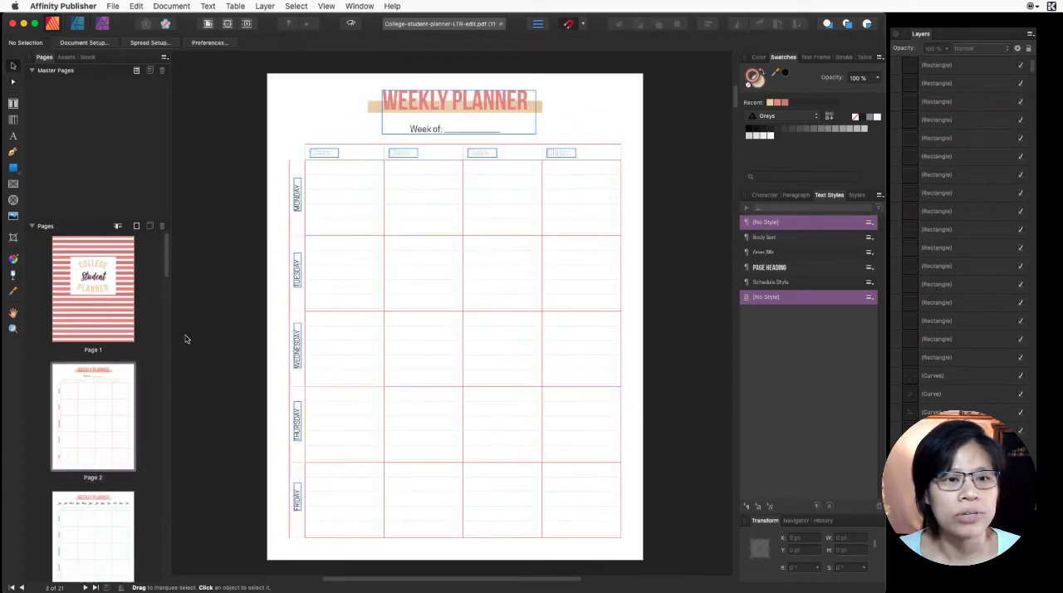
click(426, 132)
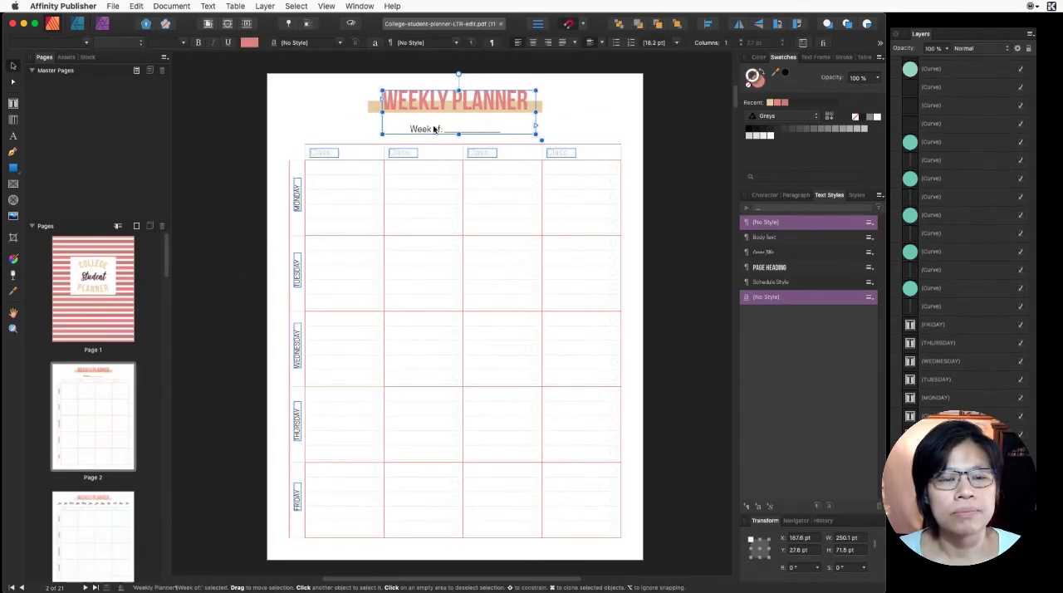
click(298, 187)
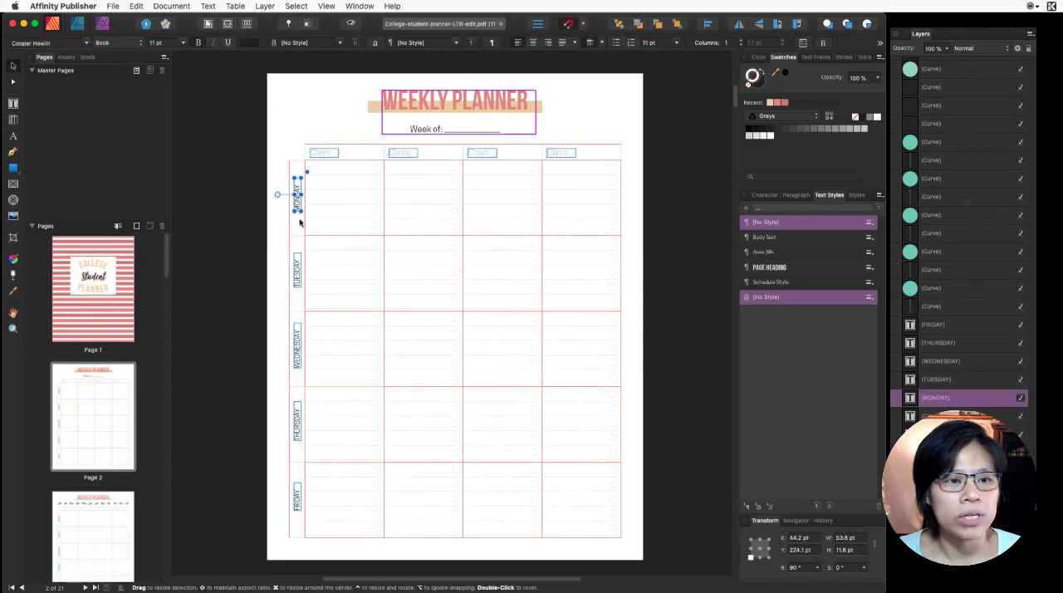
shift+click(299, 274)
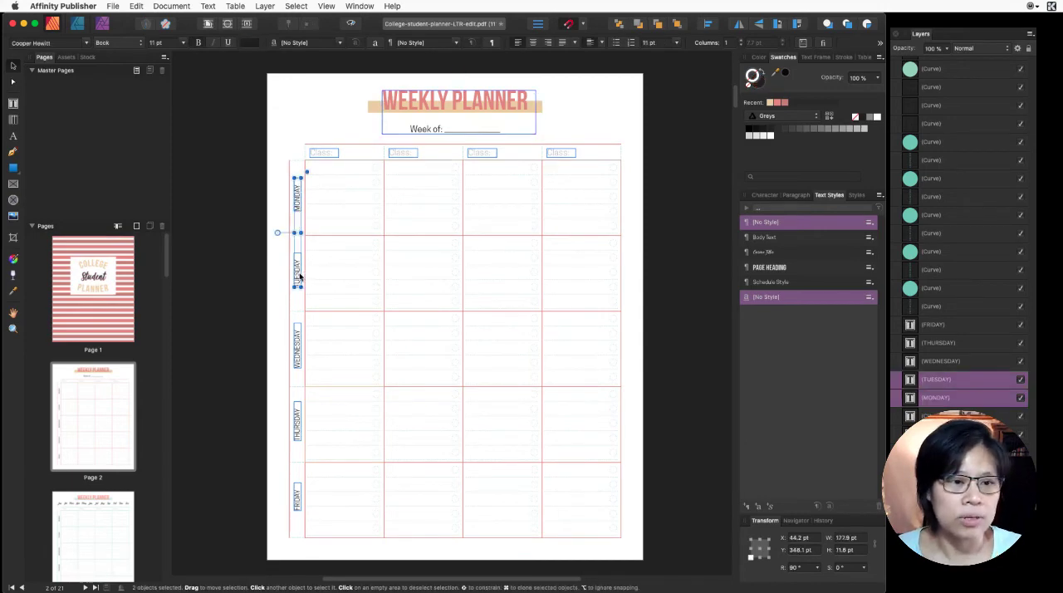
shift+click(297, 349)
shift+click(293, 438)
shift+click(296, 498)
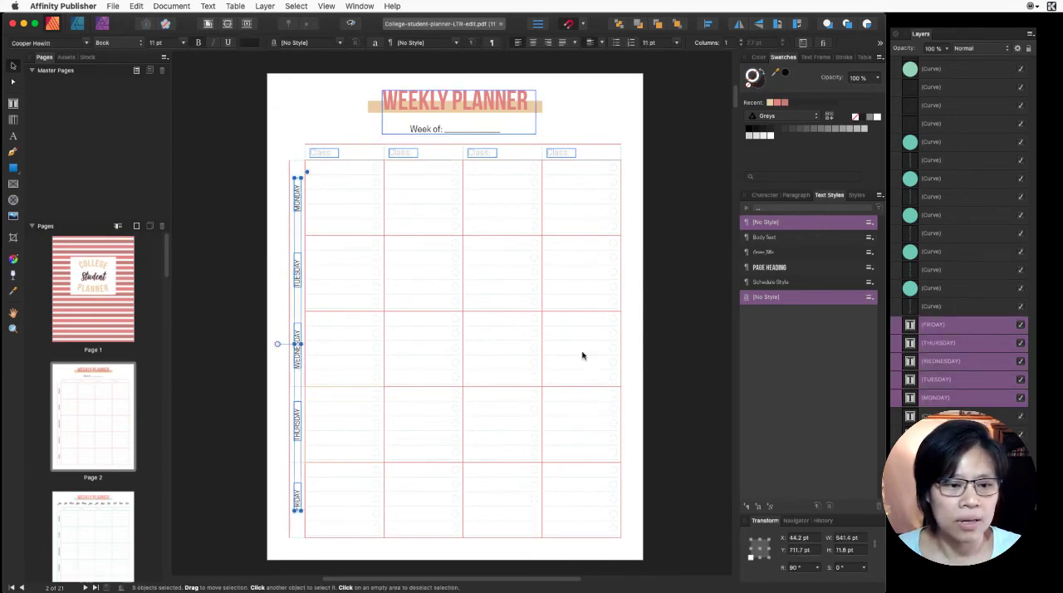
click(784, 284)
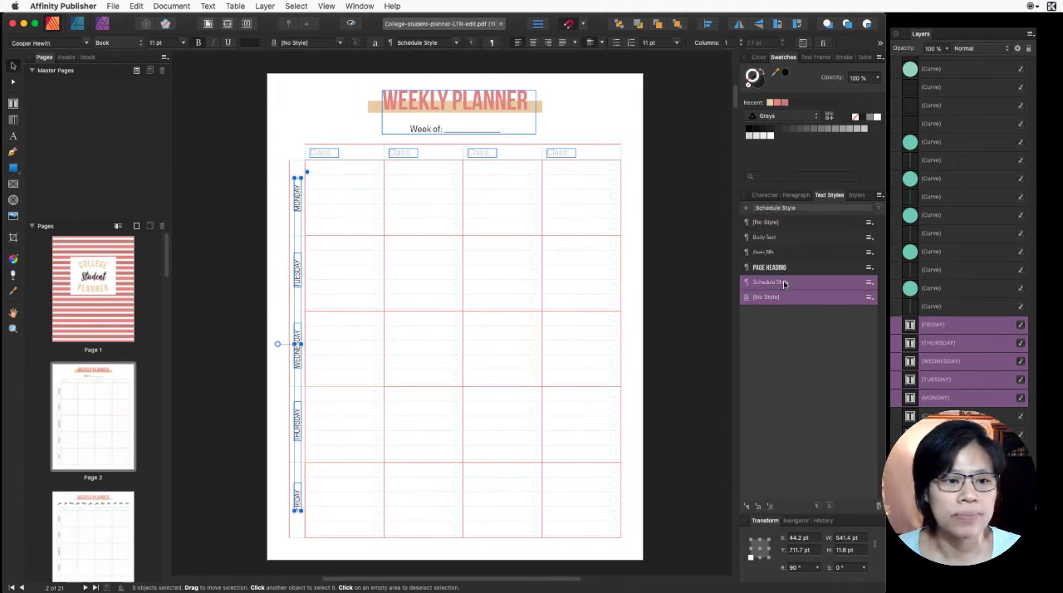
right_click(783, 286)
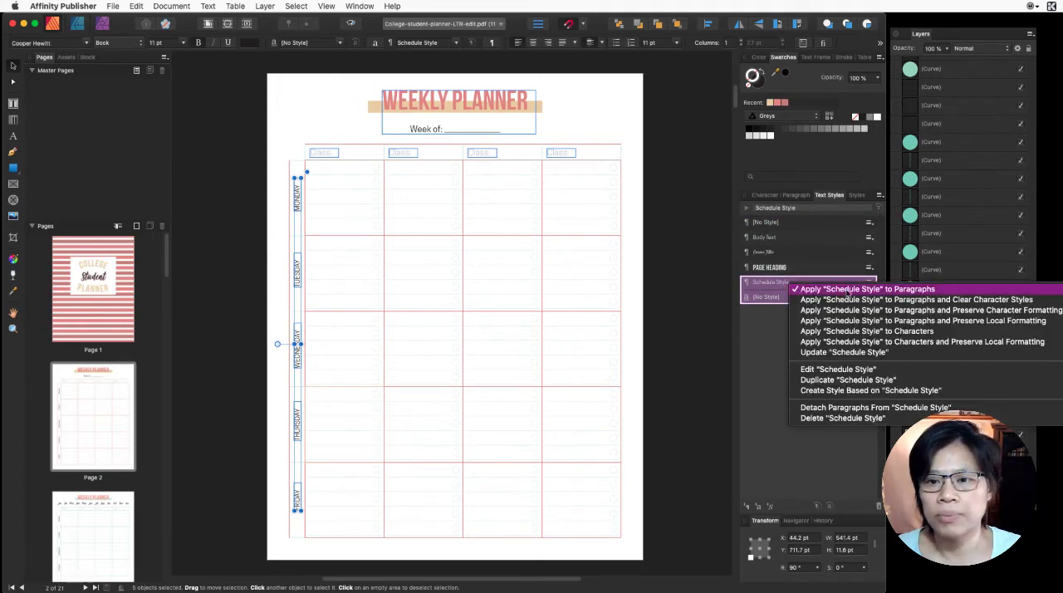
click(955, 299)
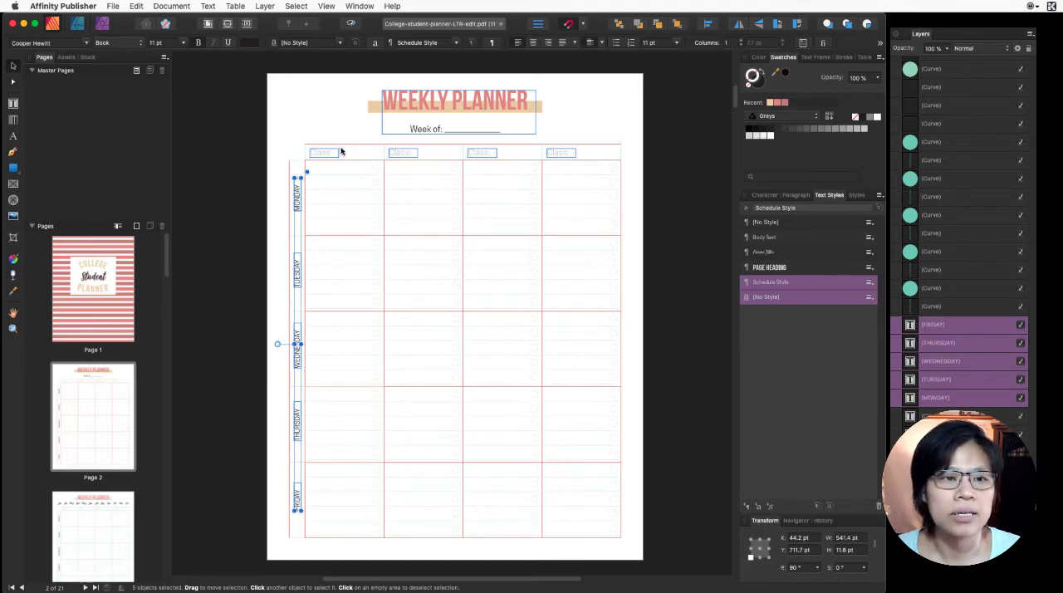
click(332, 143)
click(327, 151)
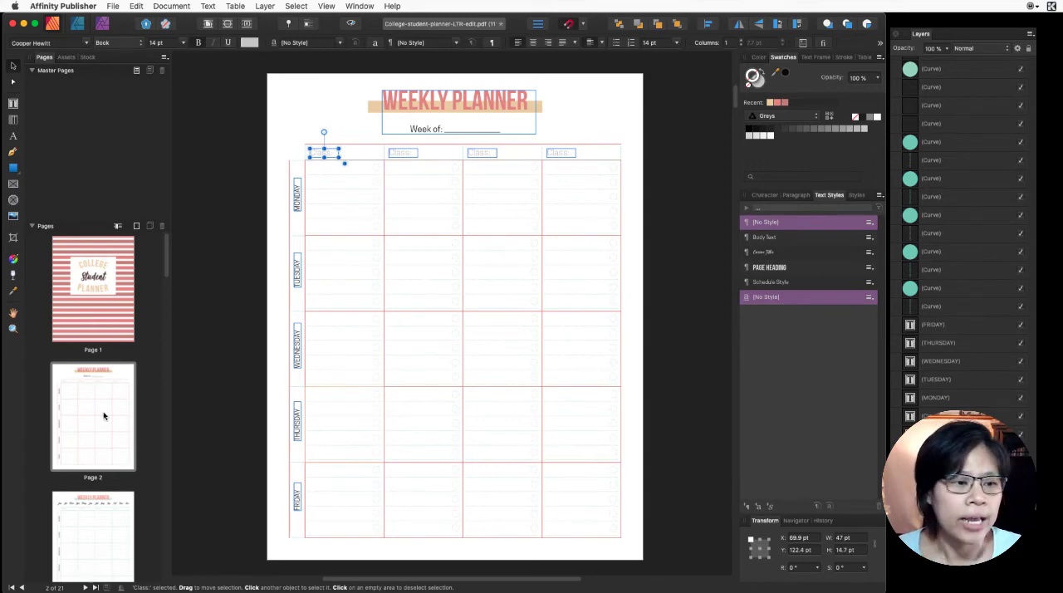
- Apply Schedule Style with cleared character styles to the five weekday labels on the page 3 Weekly Planner
scroll(85, 510, down, 2)
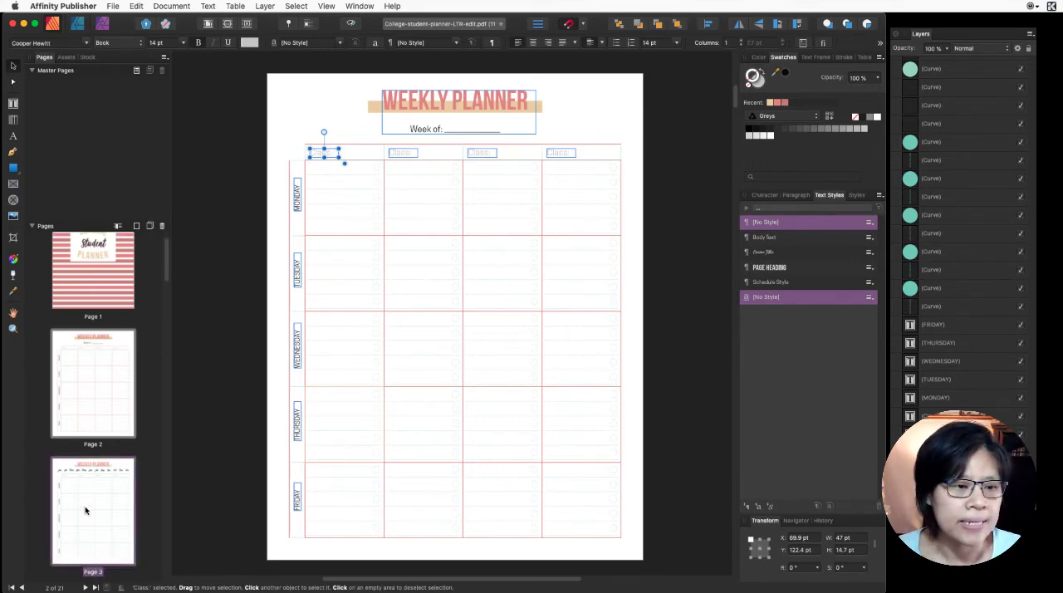
click(85, 510)
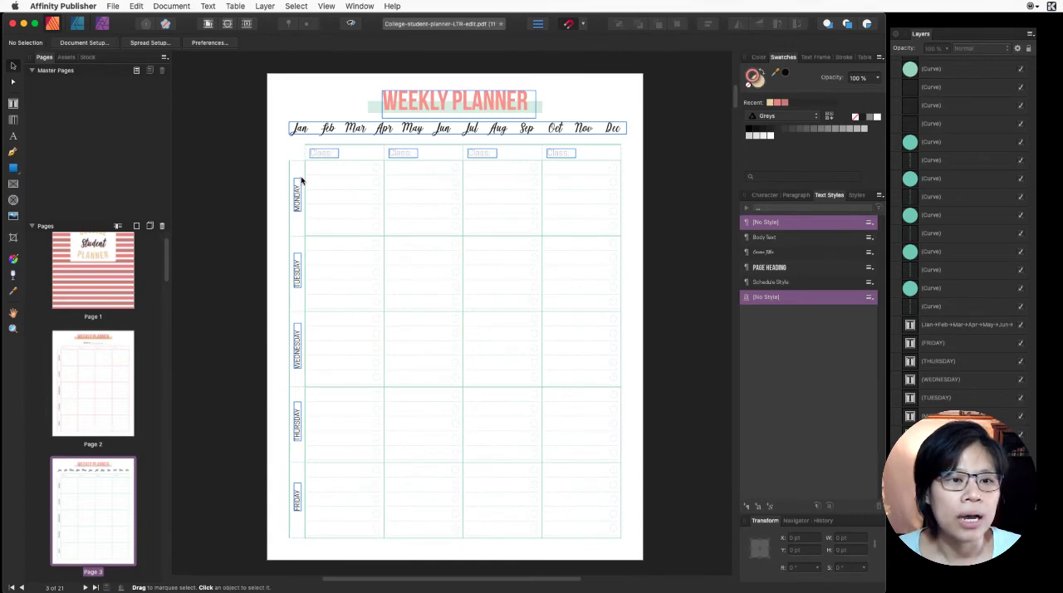
click(301, 180)
shift+click(297, 260)
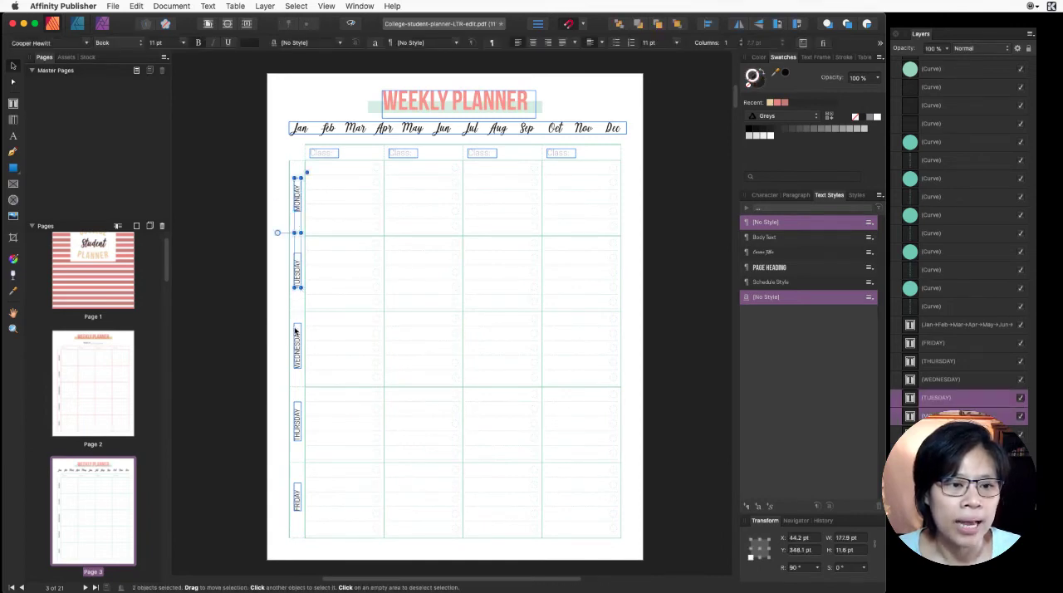
shift+click(294, 332)
shift+click(297, 415)
shift+click(297, 494)
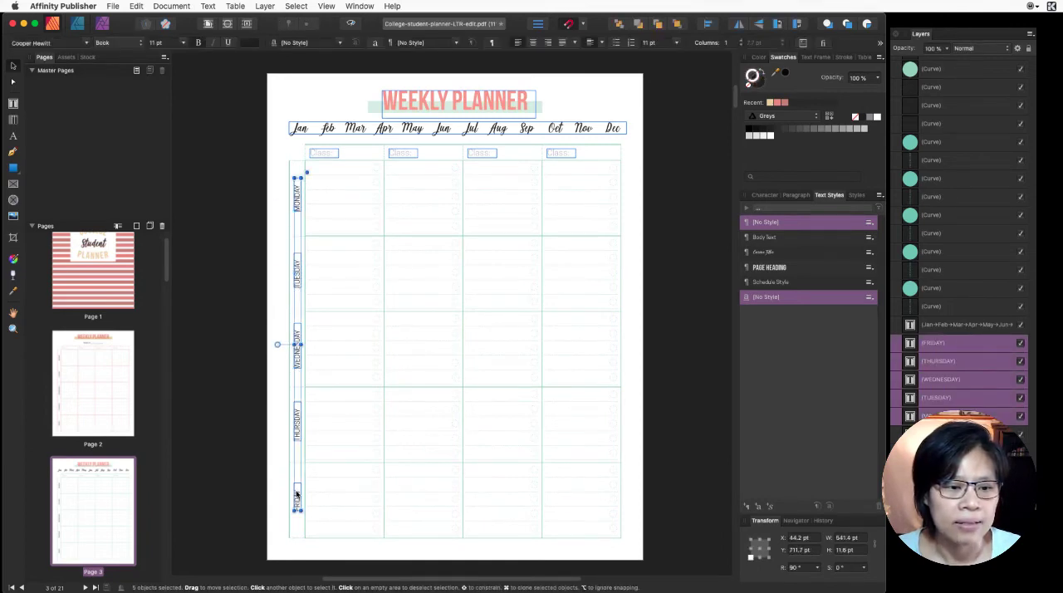
right_click(782, 283)
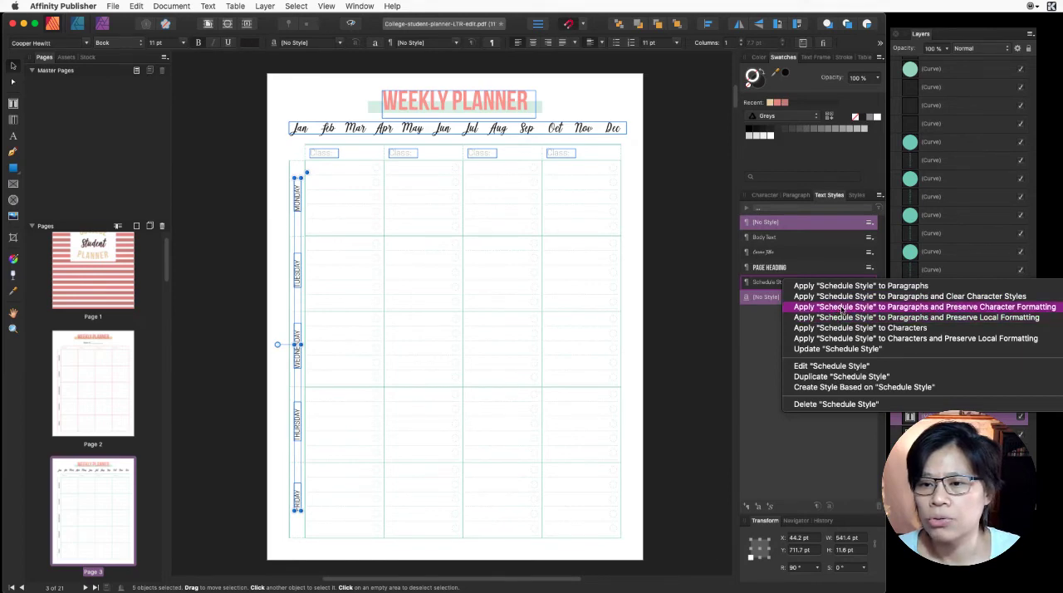
click(846, 297)
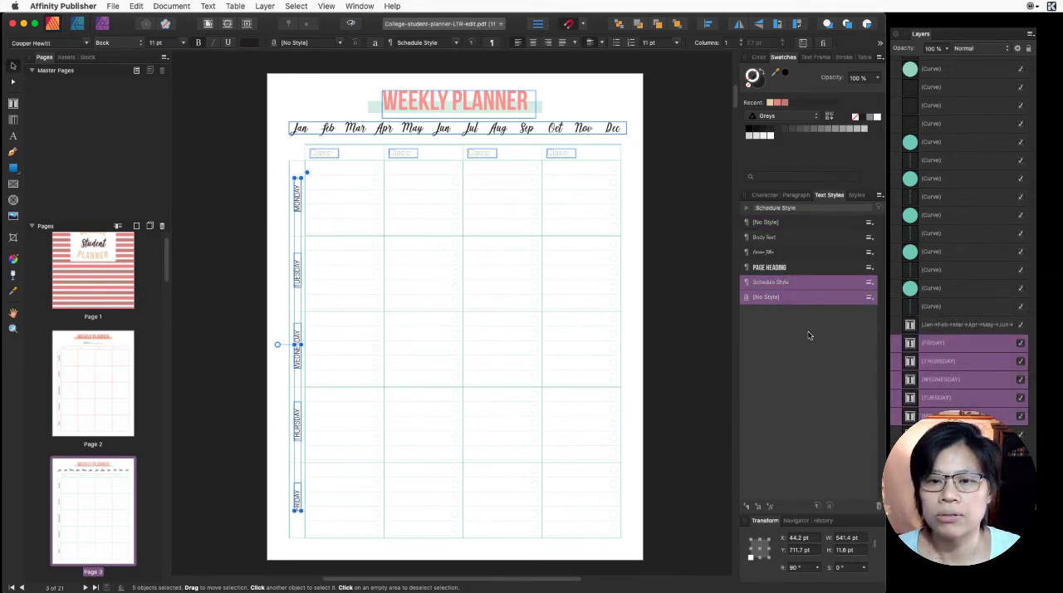
click(275, 249)
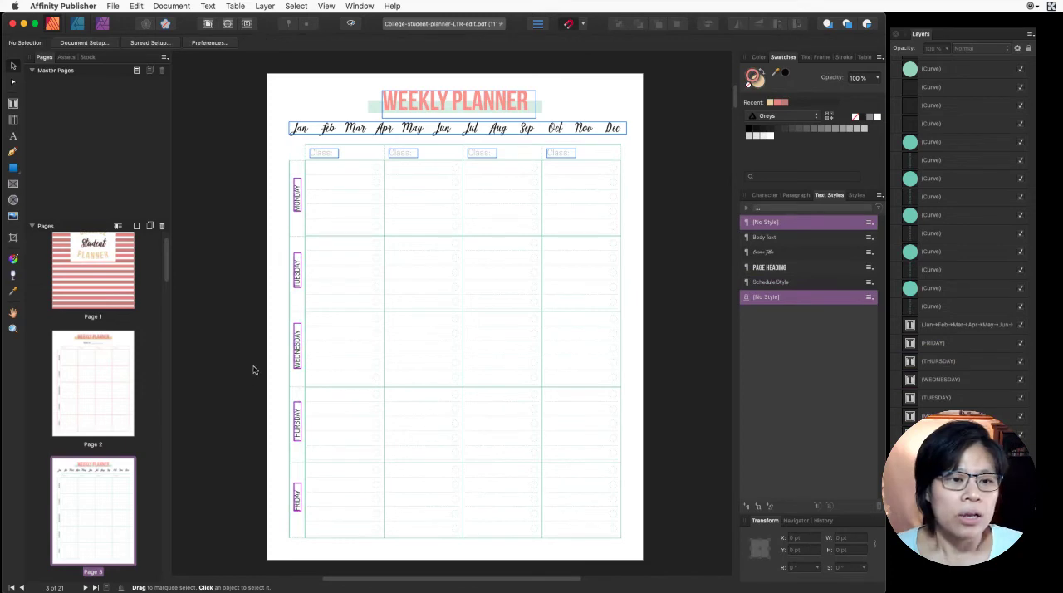
- Change the font family of Schedule Style to Ambassador and check the weekday labels on page 2
scroll(337, 364, down, 1)
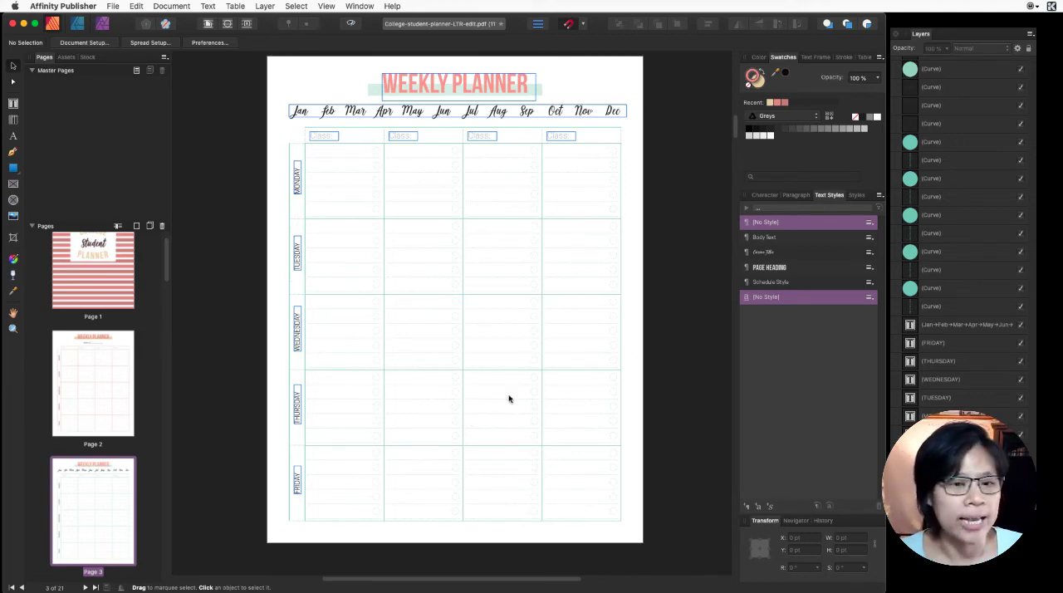
click(796, 282)
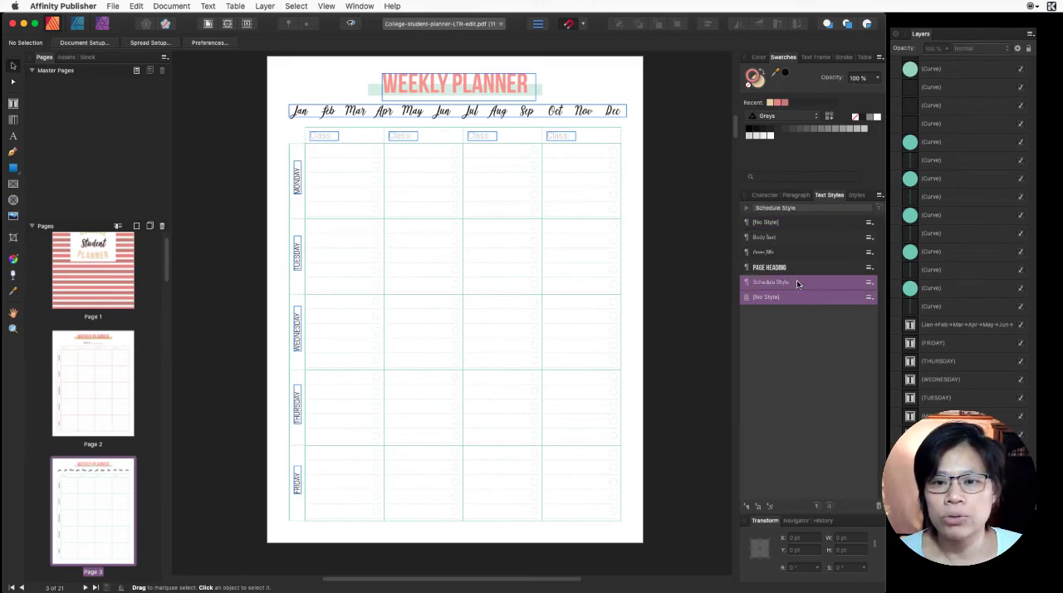
double_click(796, 283)
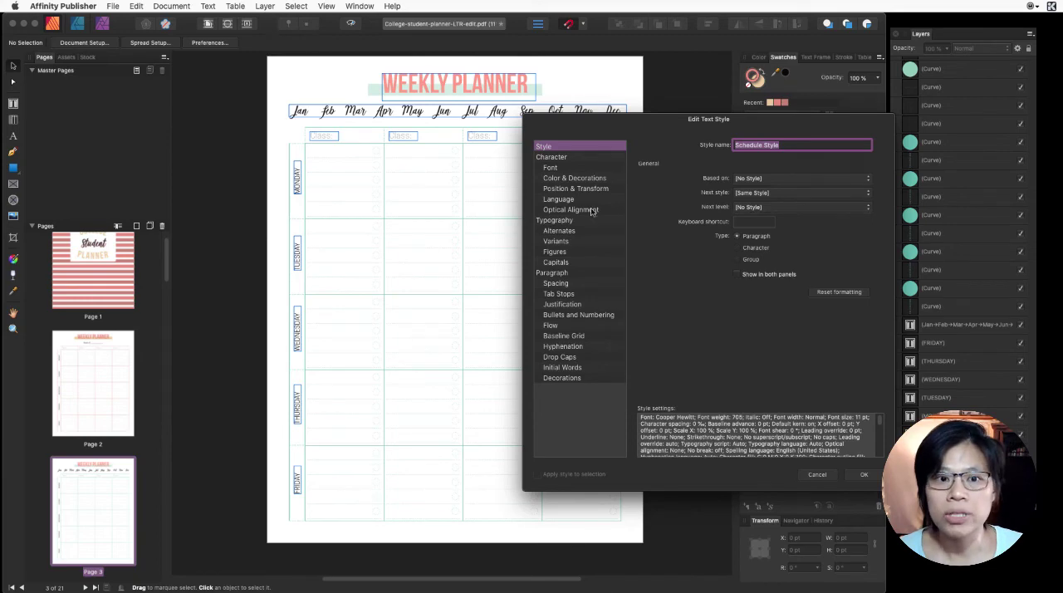
click(569, 169)
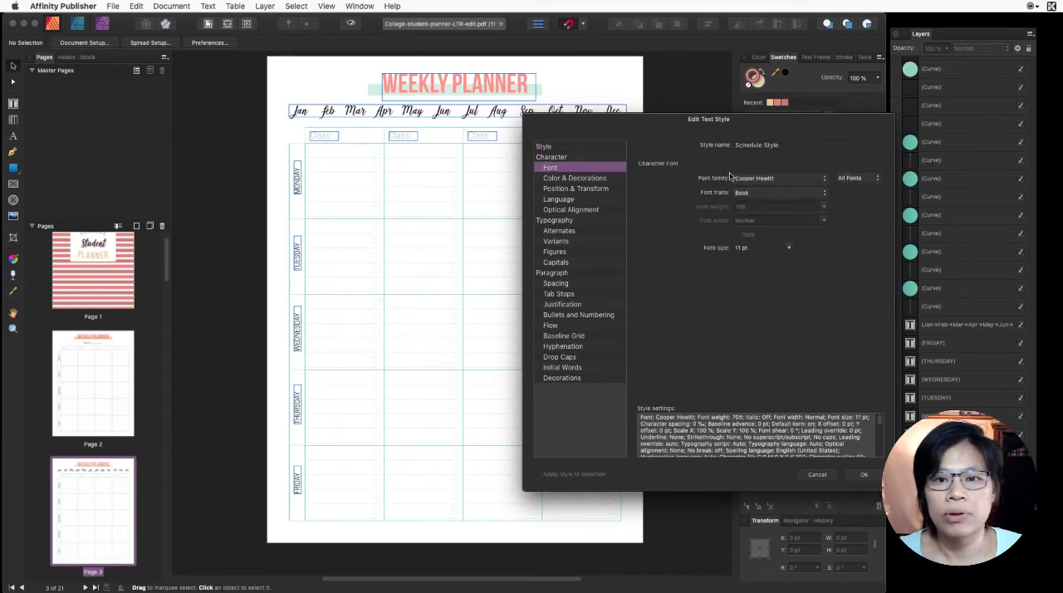
click(774, 178)
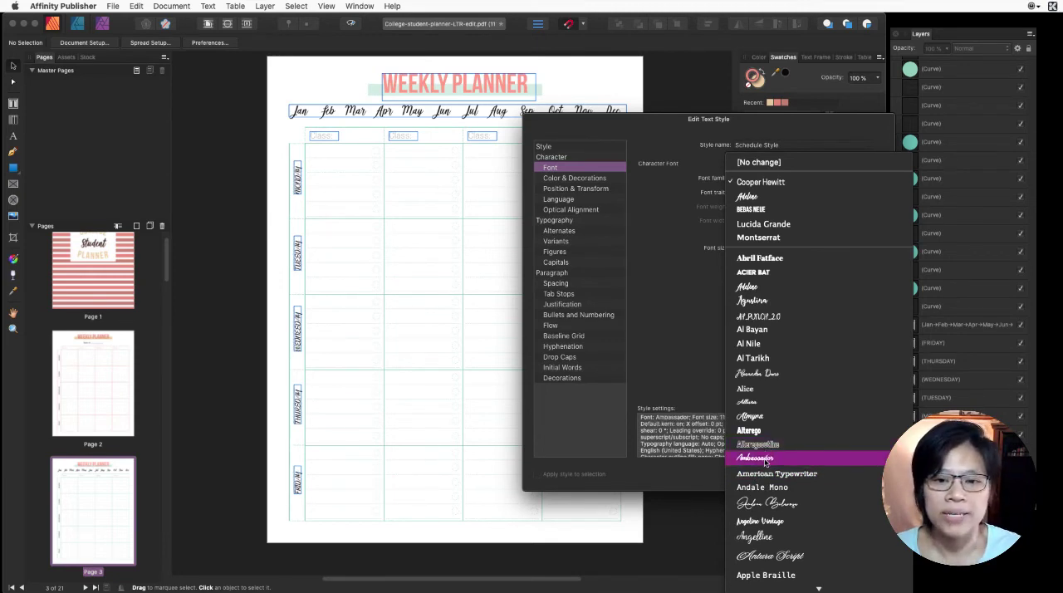
click(763, 459)
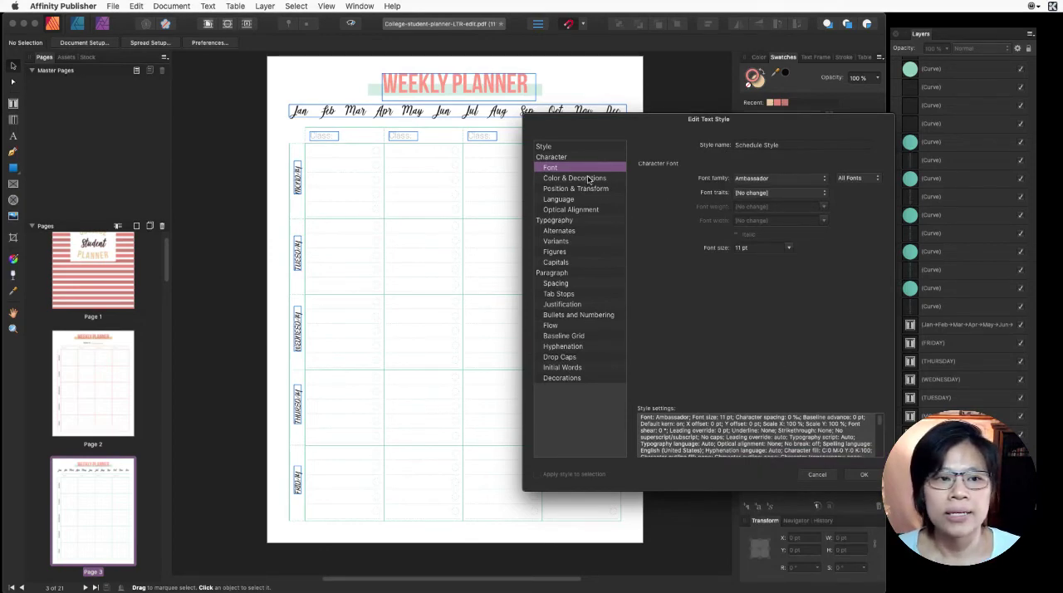
click(863, 475)
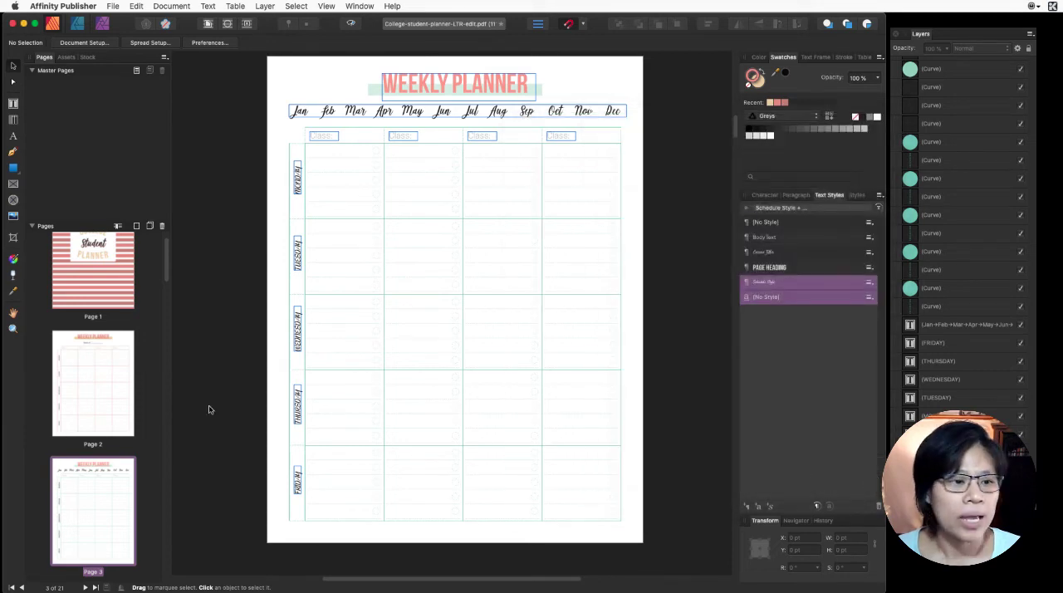
click(106, 390)
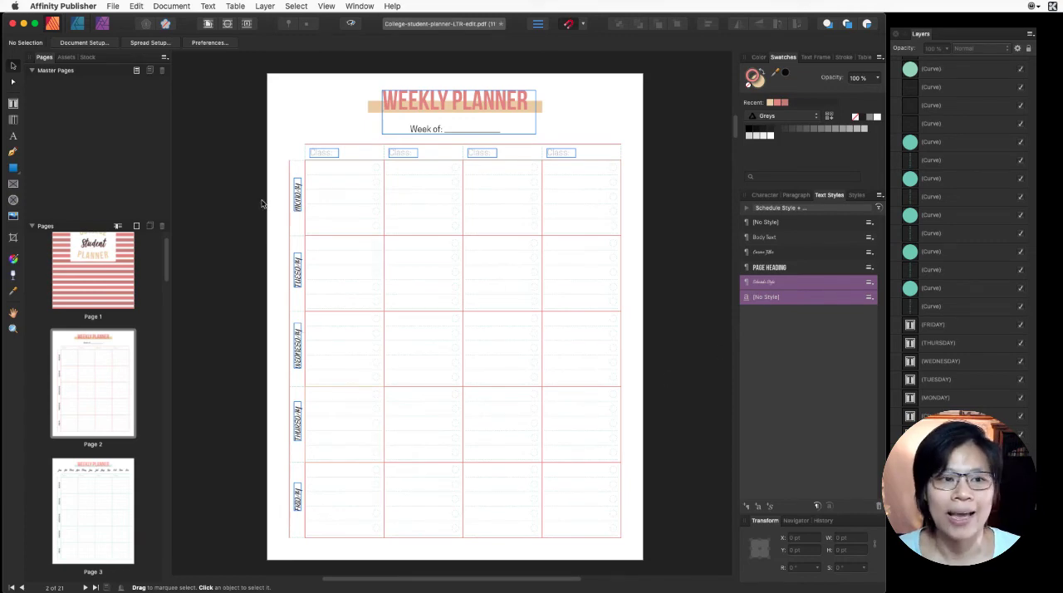
click(296, 191)
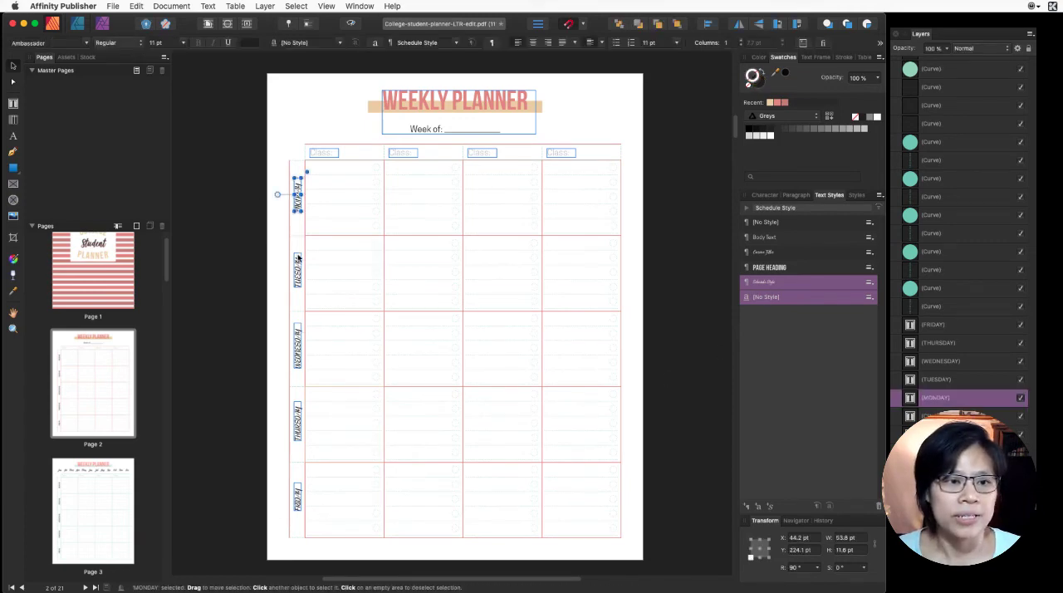
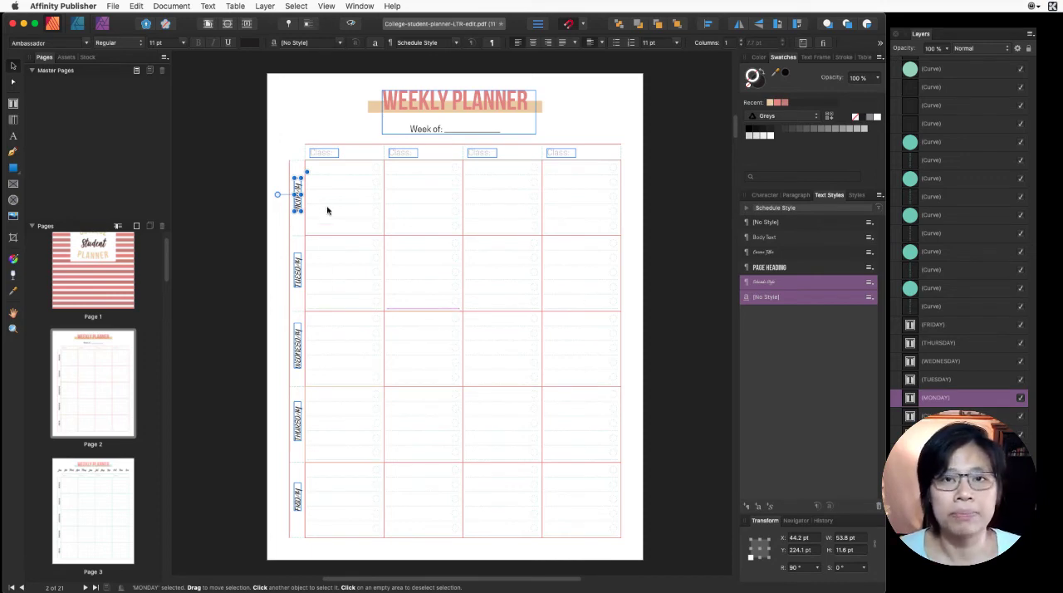
- Check the text styles of the four "Class:" labels on the page 2 Weekly Planner, leaving nothing selected
click(574, 154)
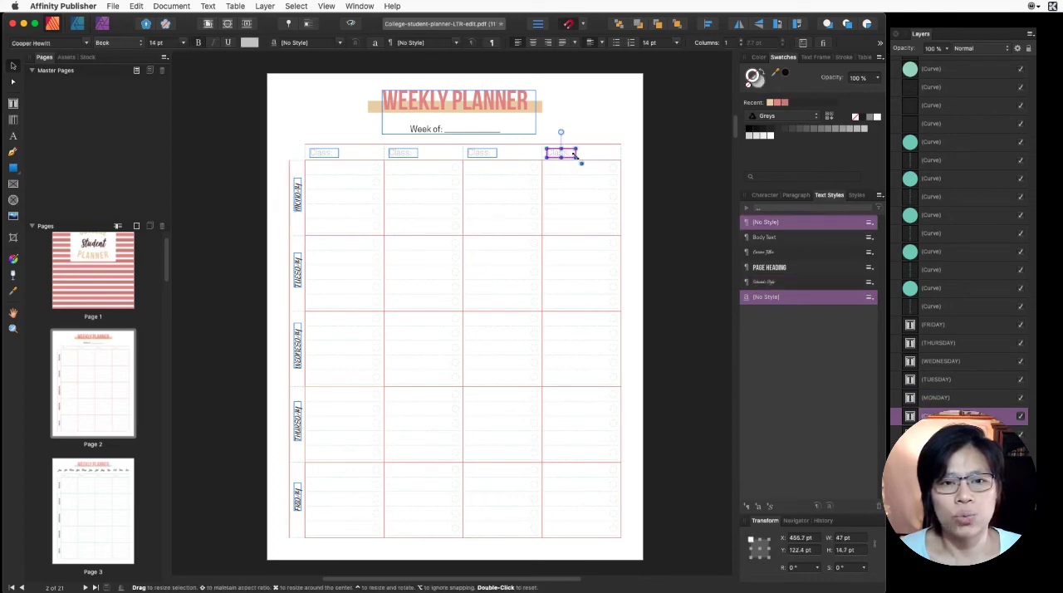
click(482, 158)
click(415, 157)
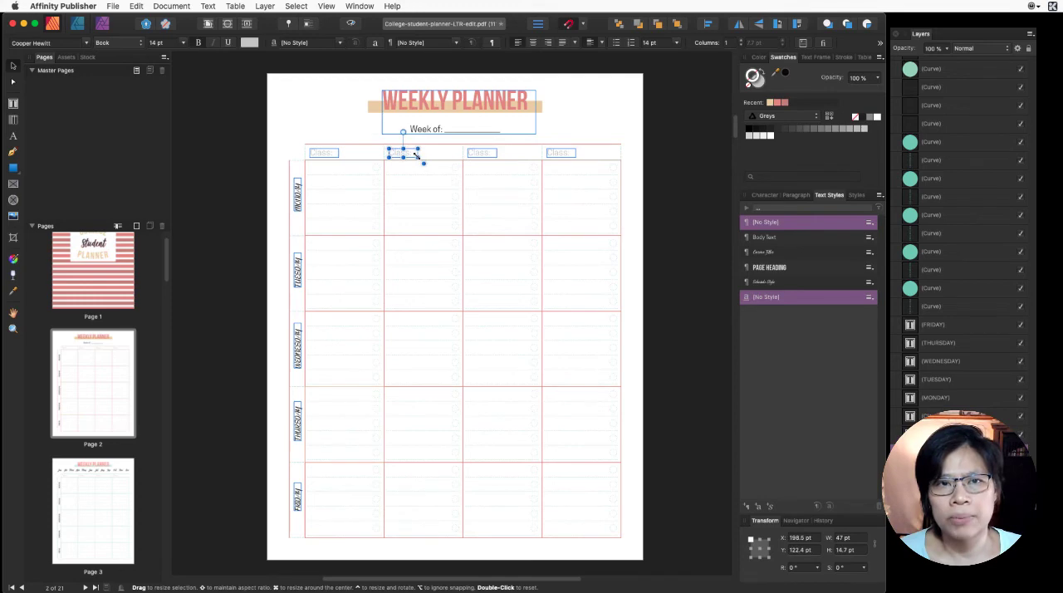
click(320, 160)
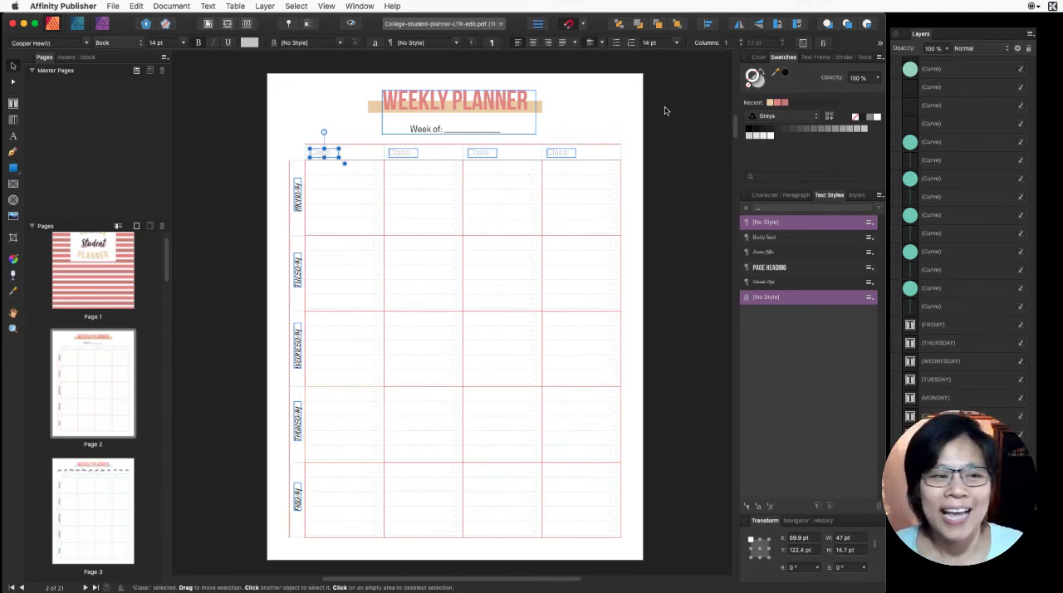
click(266, 341)
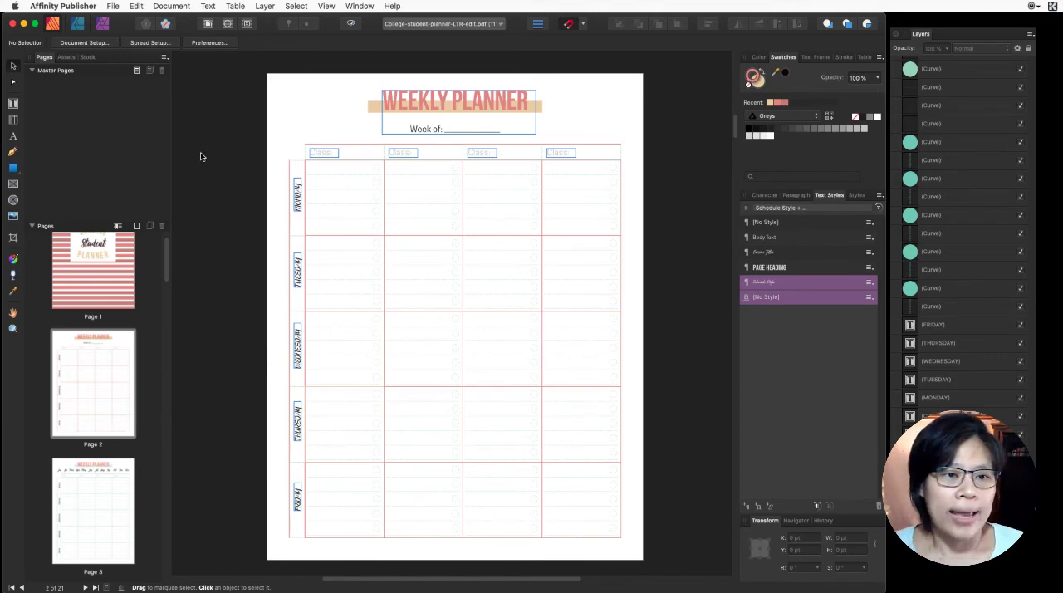
- Change the document's color format to Gray/8 with the Greyscale D50 profile
scroll(312, 158, up, 10)
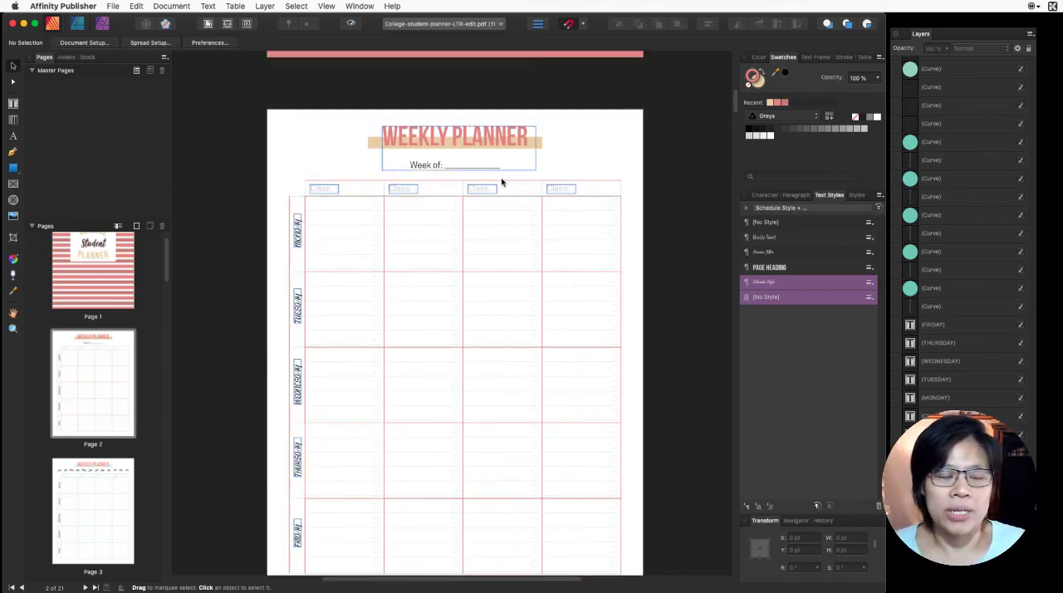
scroll(501, 181, up, 5)
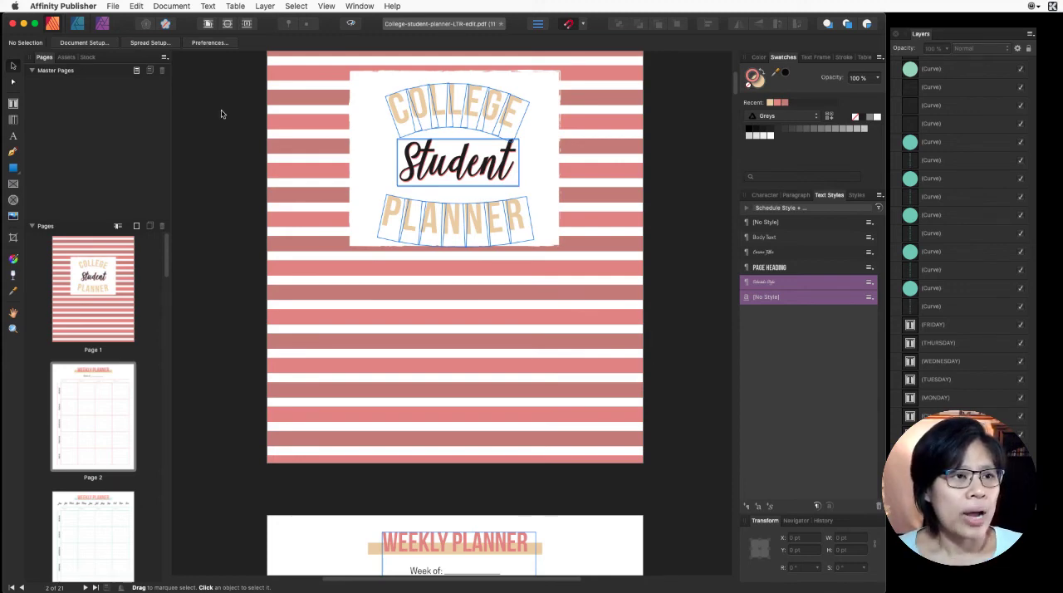
click(117, 7)
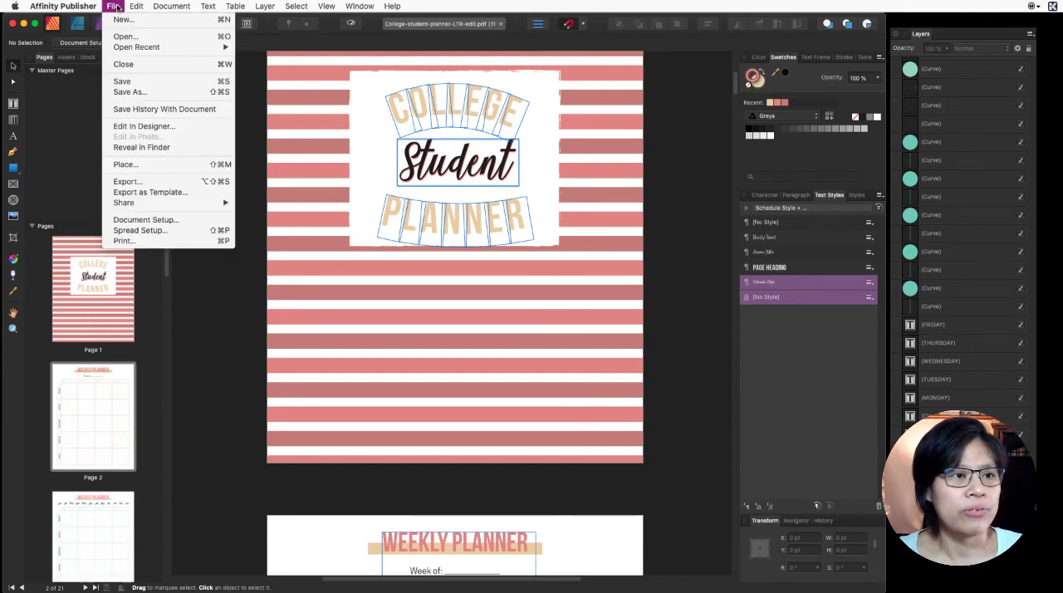
click(146, 220)
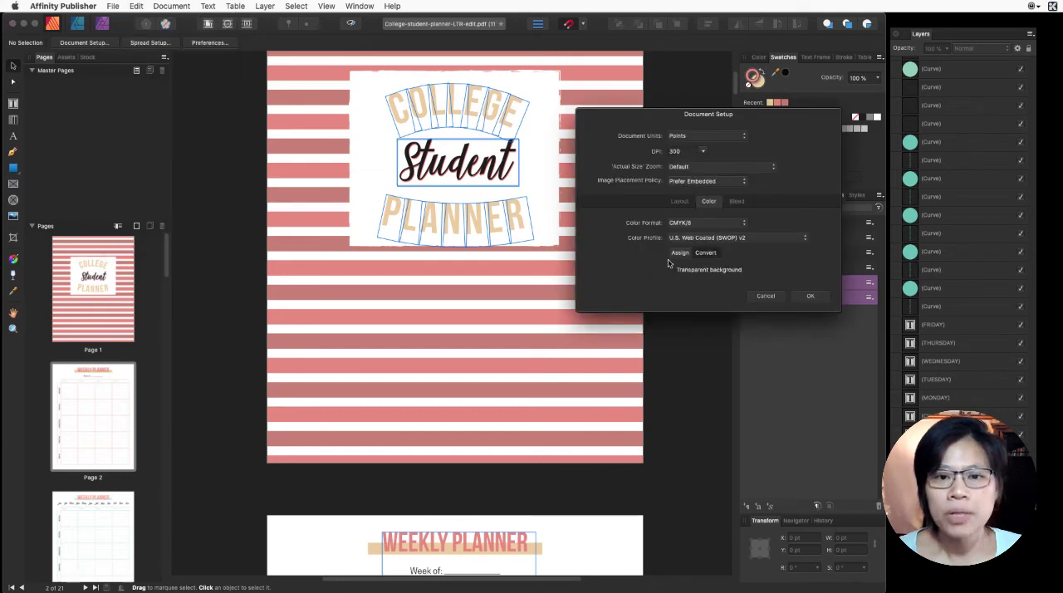
click(696, 225)
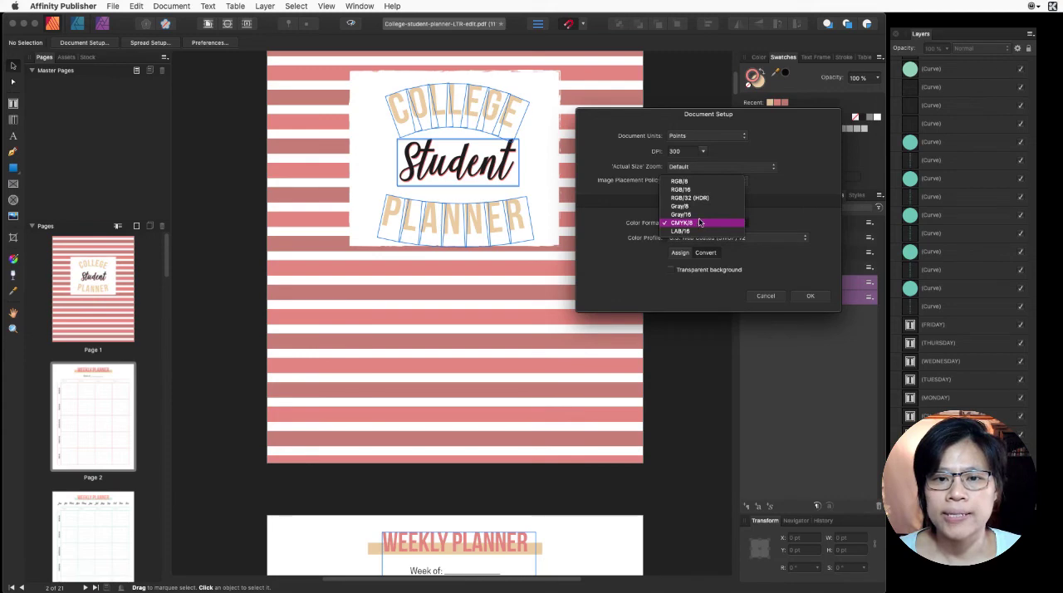
click(704, 207)
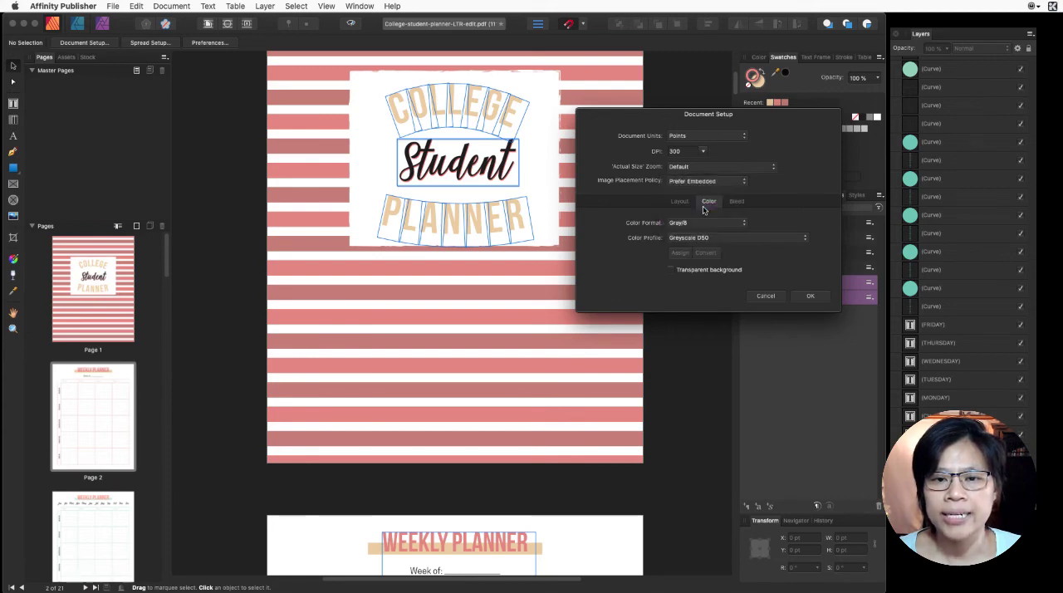
click(702, 223)
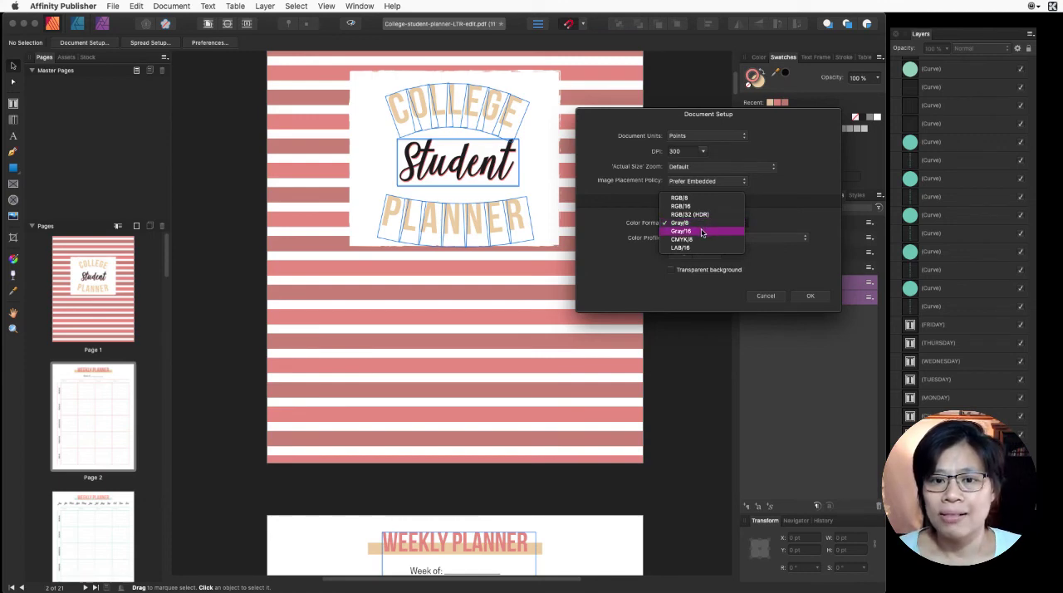
click(700, 223)
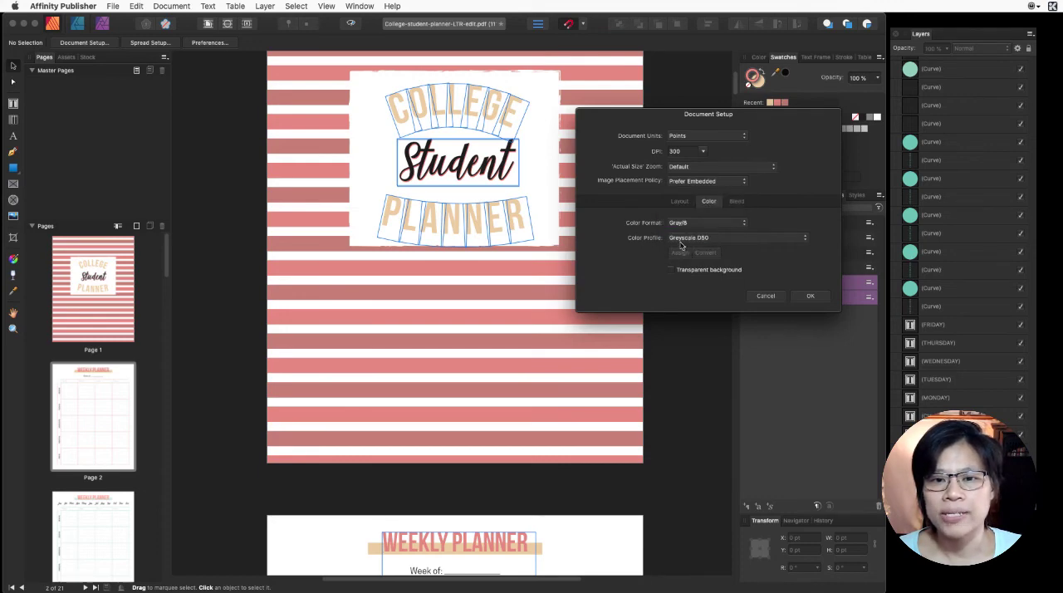
click(810, 295)
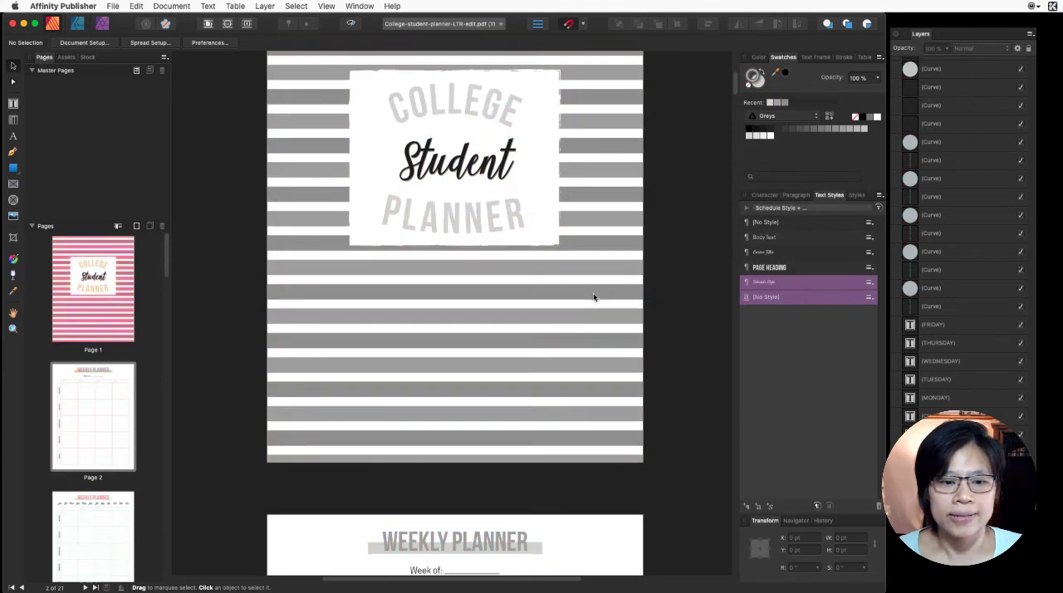
- Review the greyscale look of the planner pages from the cover through to the Class Info page
scroll(592, 297, down, 5)
scroll(593, 298, down, 10)
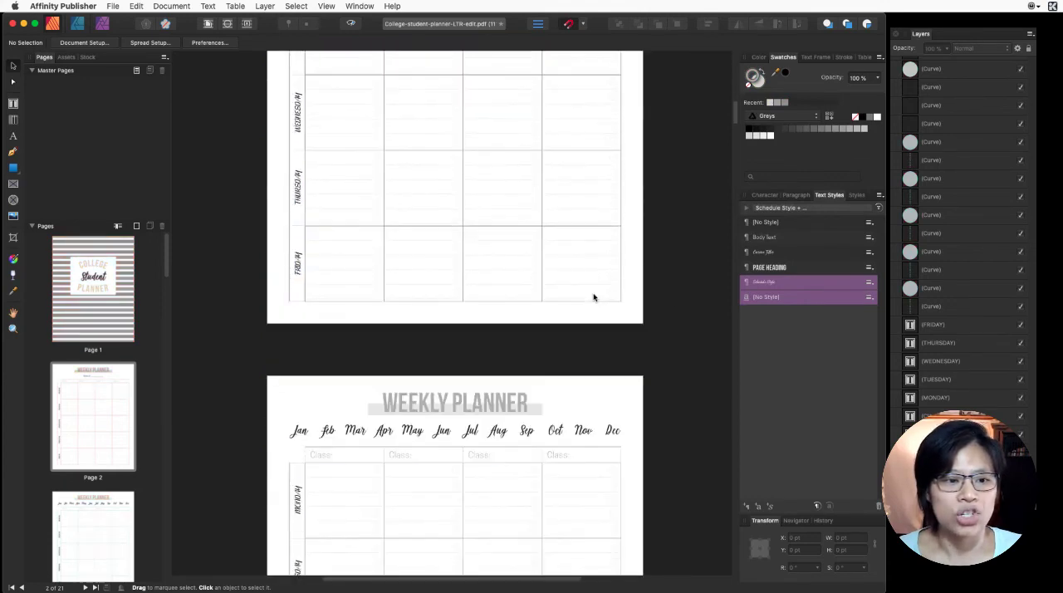
scroll(593, 298, down, 5)
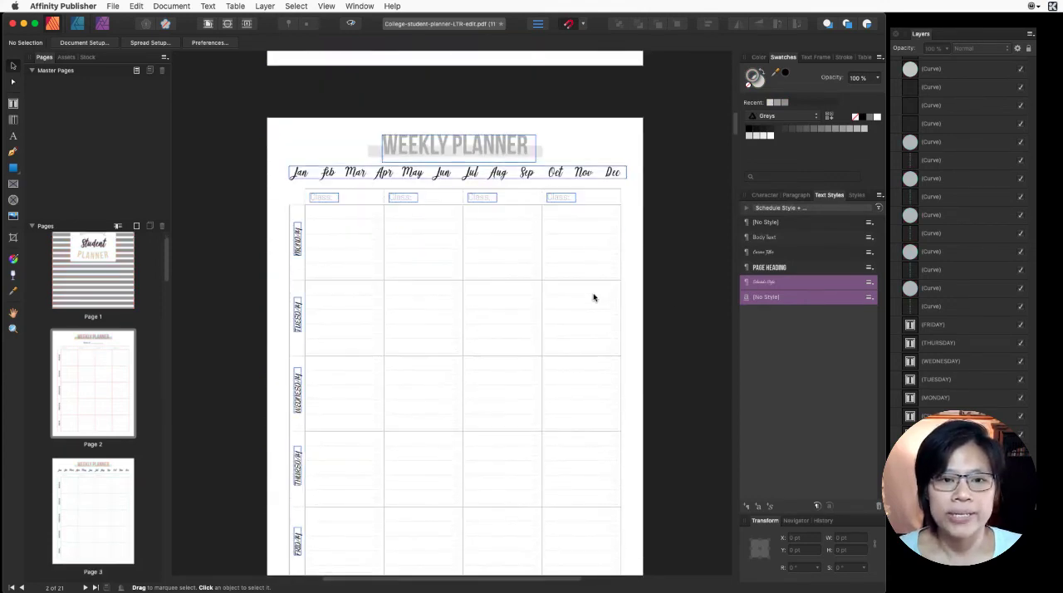
scroll(593, 297, down, 4)
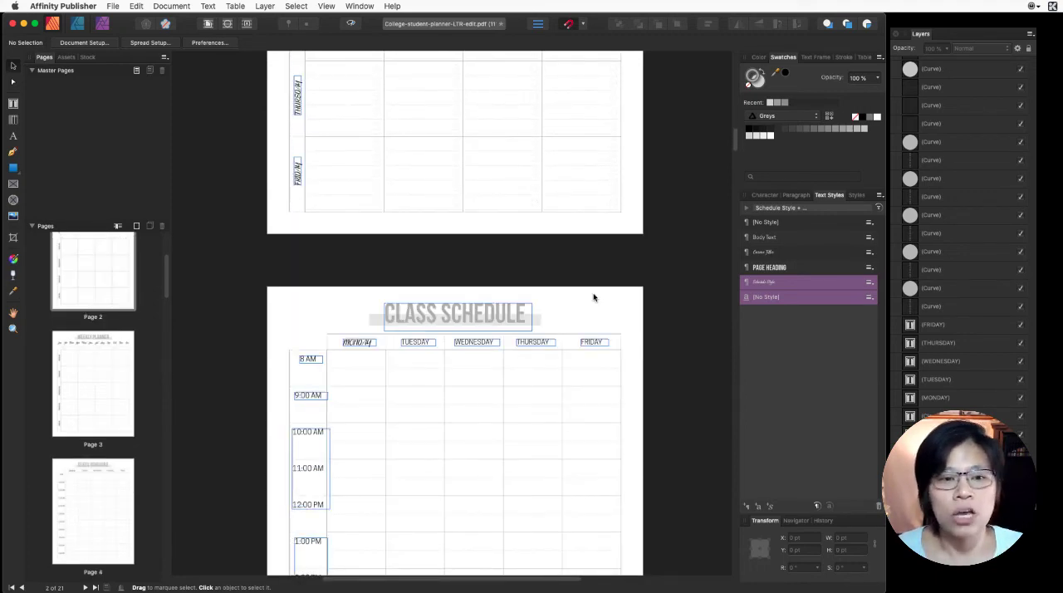
scroll(593, 297, down, 18)
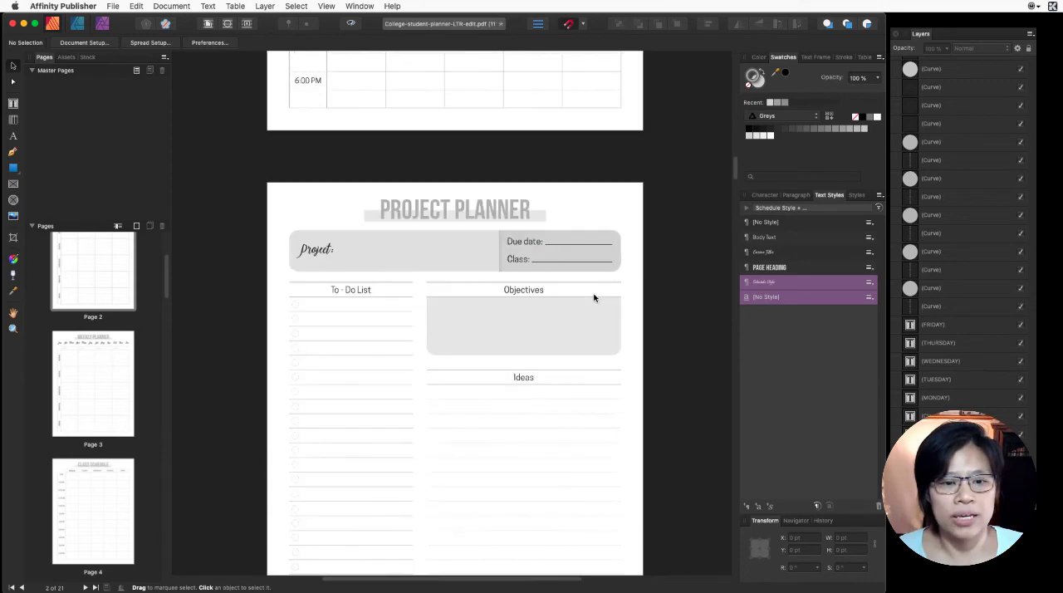
scroll(595, 298, down, 14)
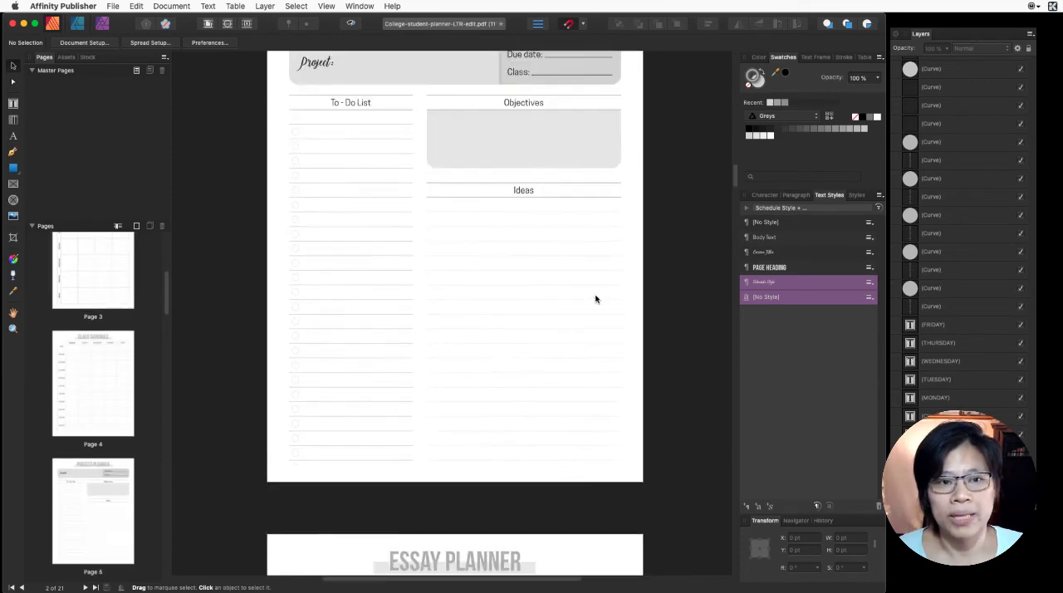
scroll(594, 298, down, 16)
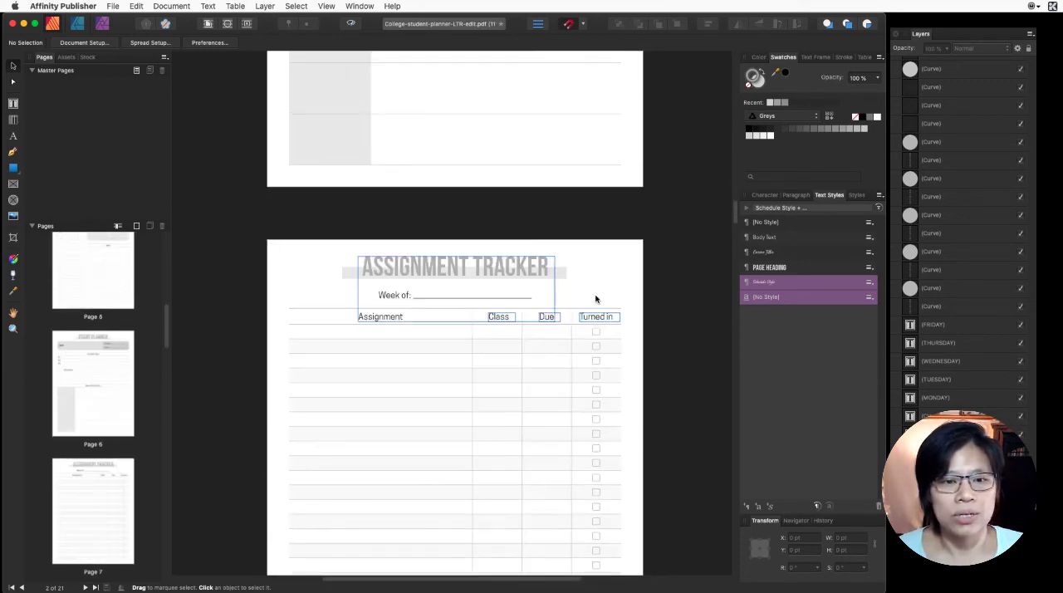
scroll(594, 298, down, 16)
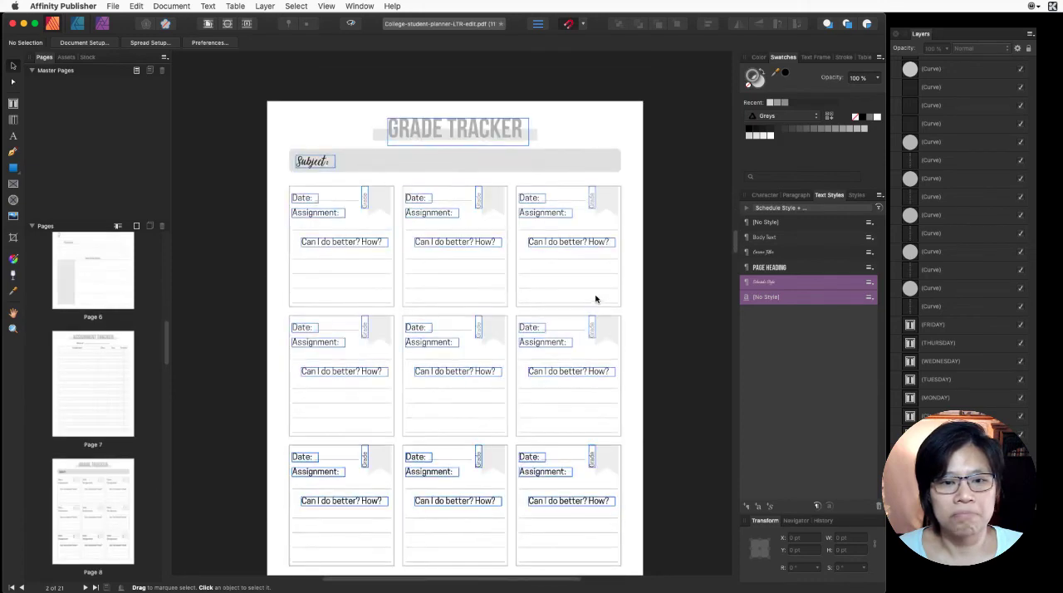
scroll(595, 298, down, 12)
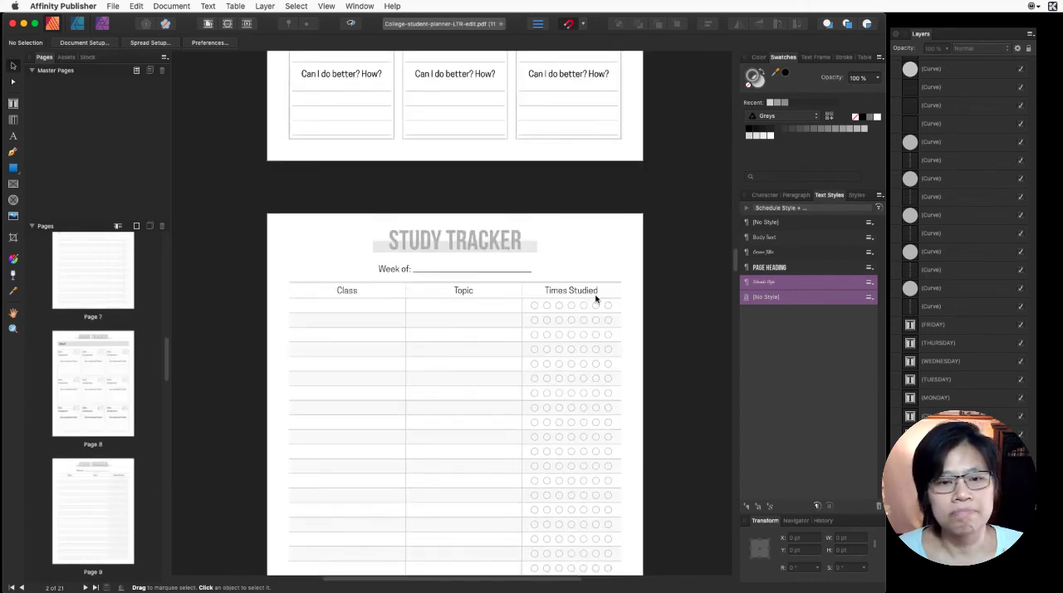
scroll(595, 298, down, 8)
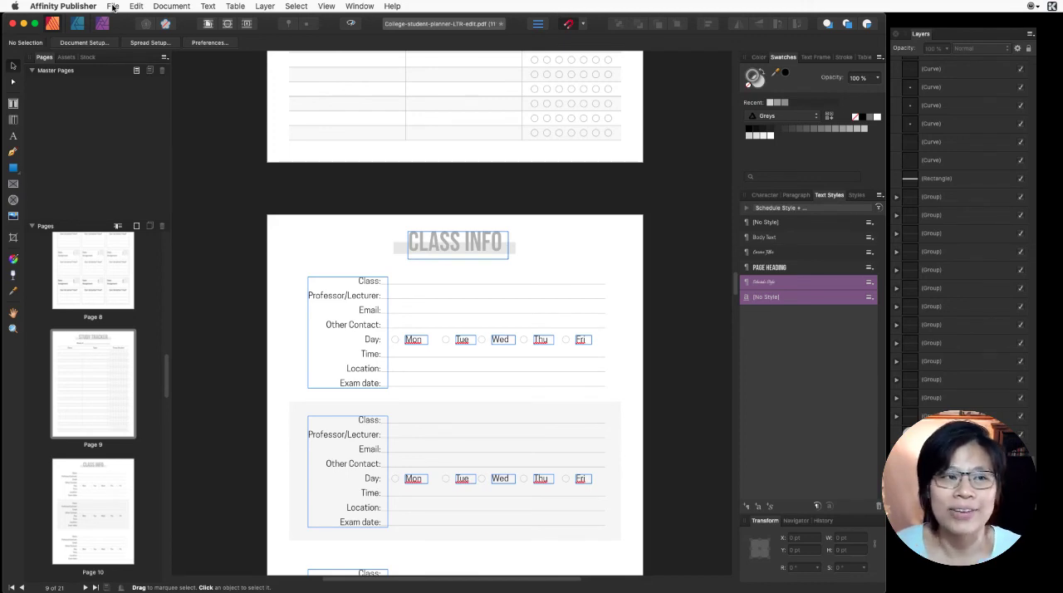
- Save the document as College-student-planner-LTR-edit.afpub in the Editing IDML folder
click(113, 7)
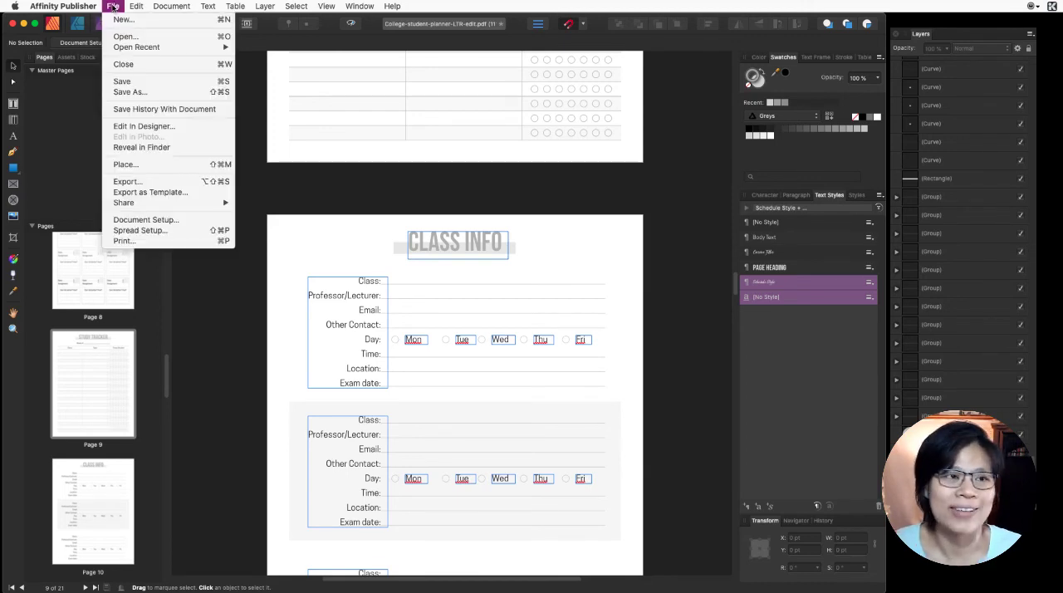
click(125, 92)
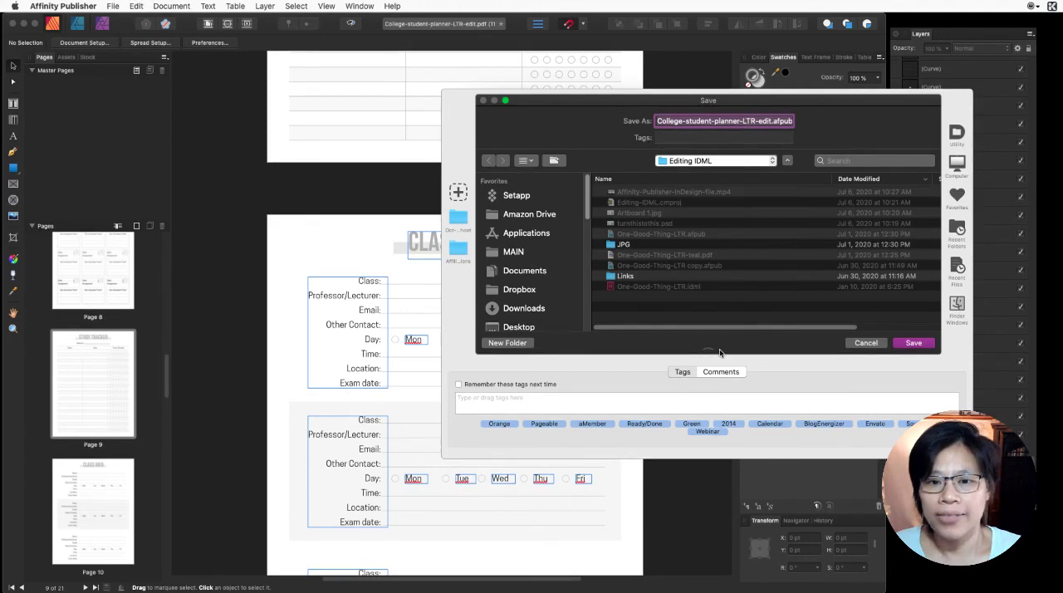
click(699, 161)
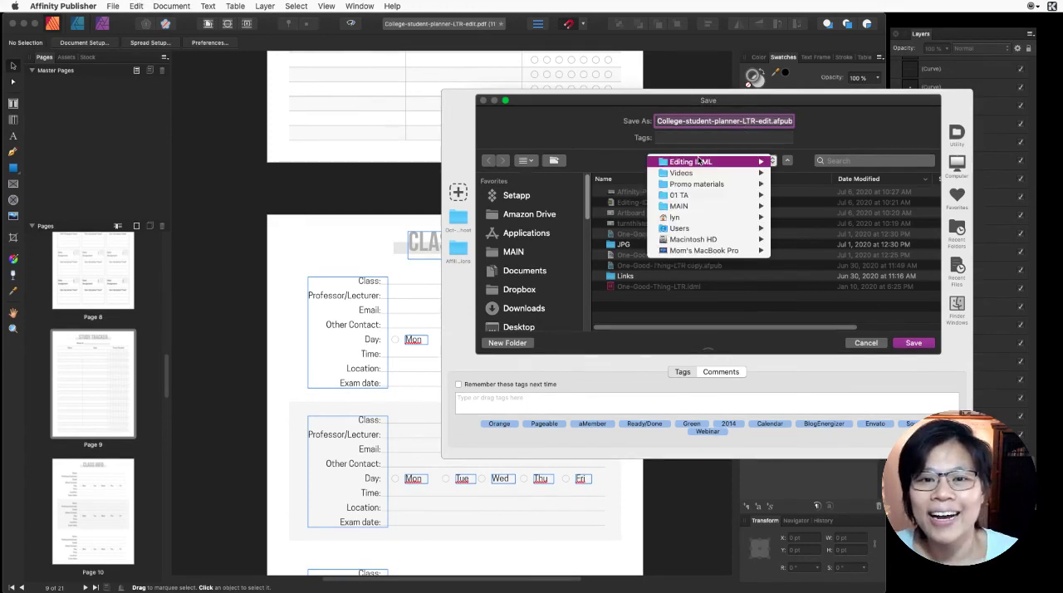
click(699, 161)
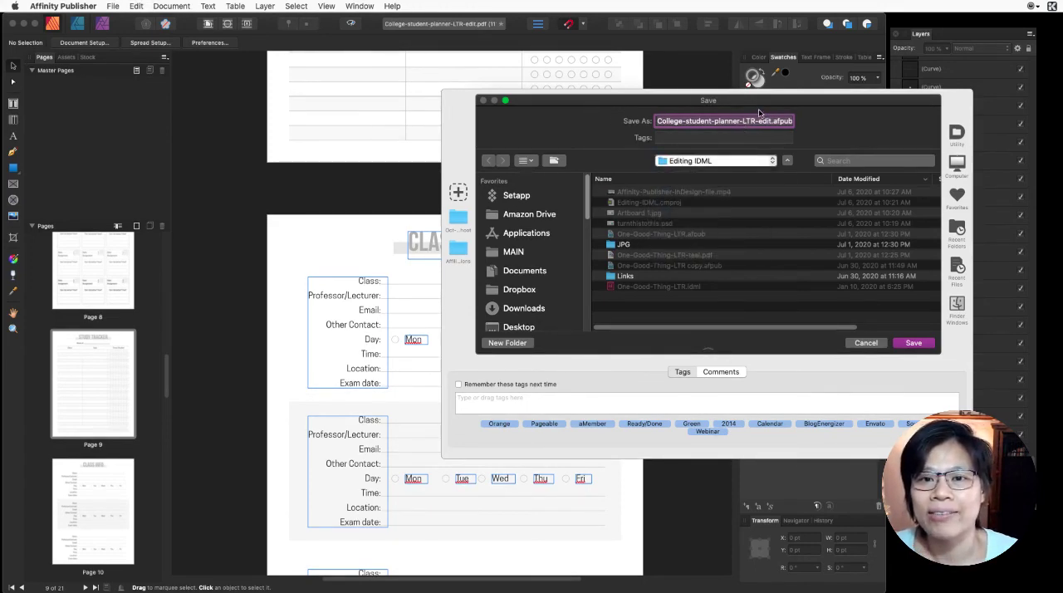
drag(758, 109, 607, 83)
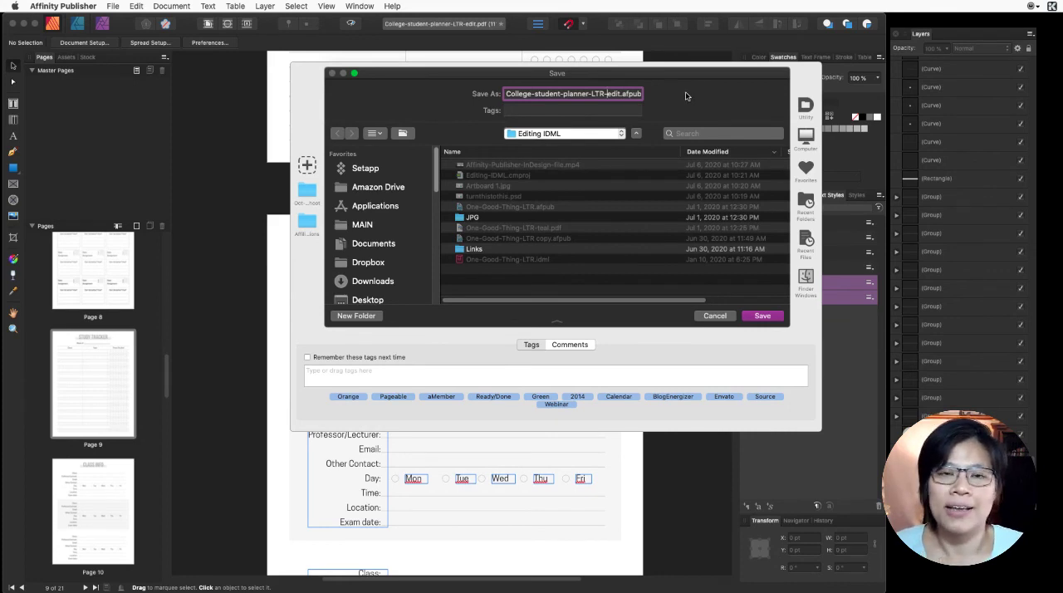
click(761, 316)
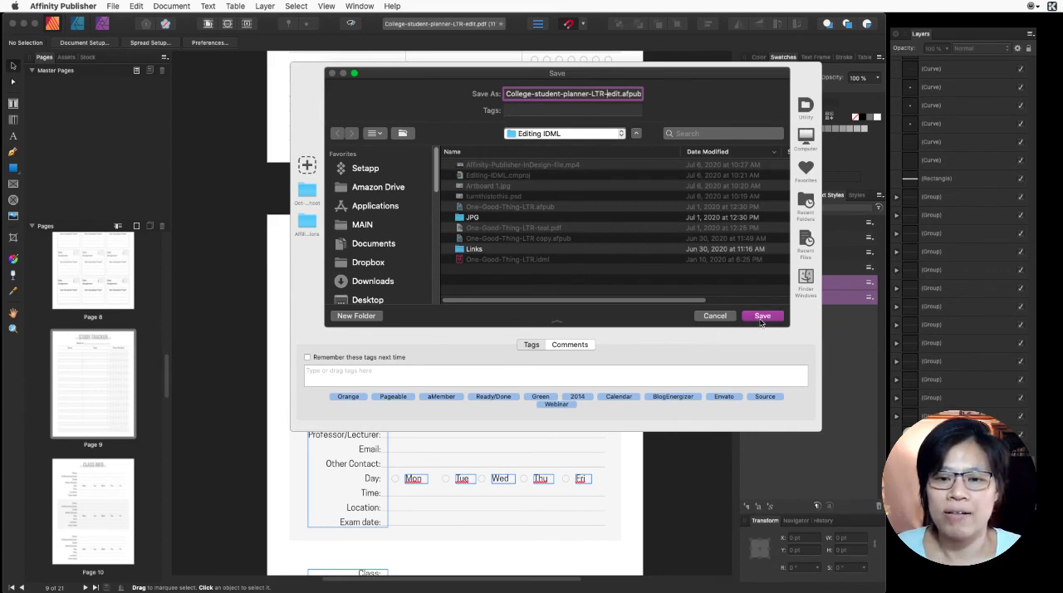
- Switch to Path Finder and look through the 39-Student Planner folder's fonts and source files, collapsing the cooper-hewitt (1) folder
mouse_move(513, 586)
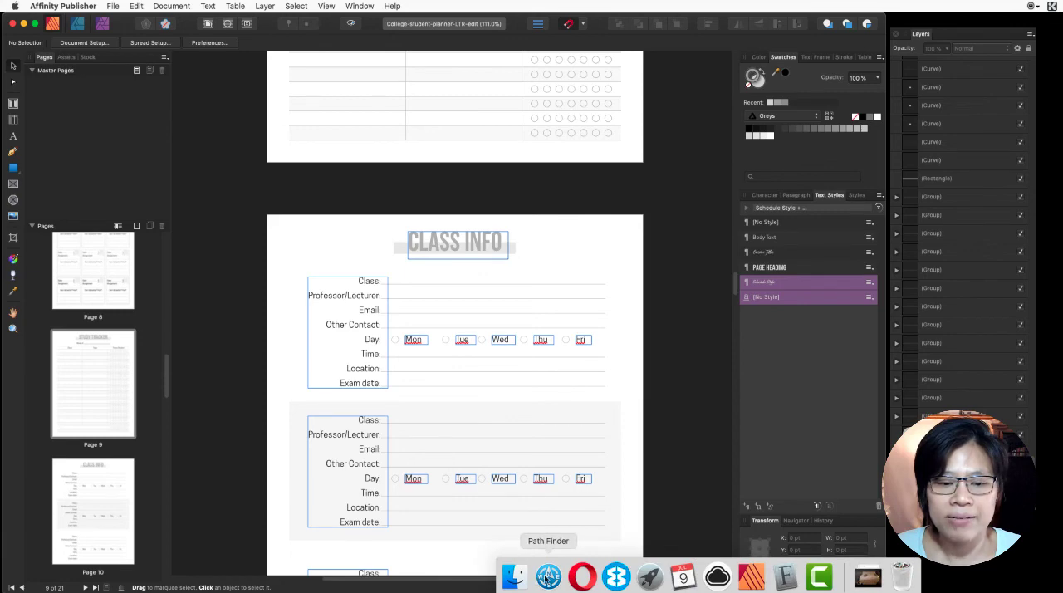
click(549, 577)
click(365, 245)
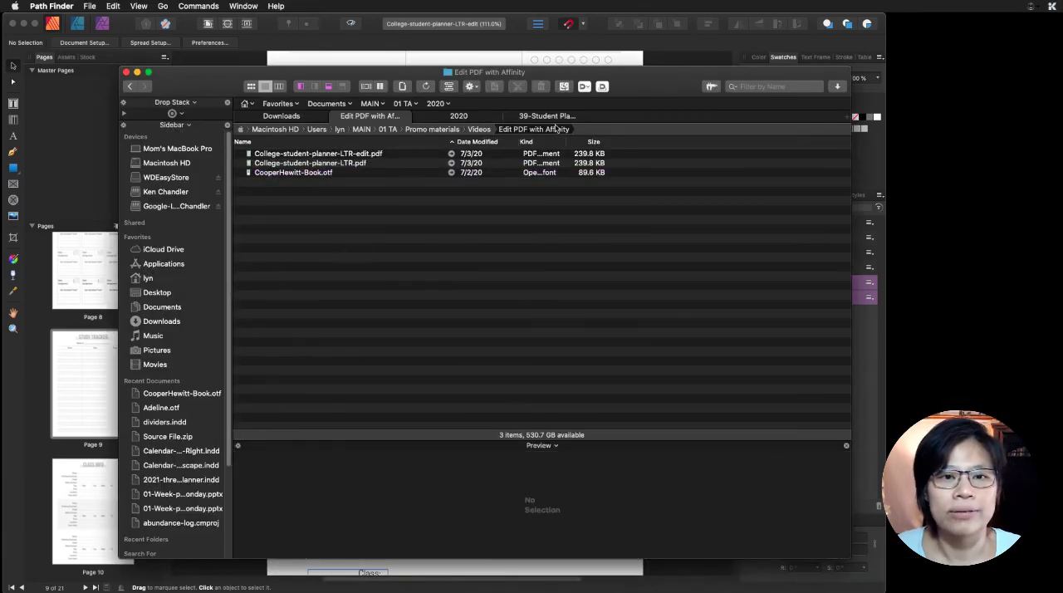
click(553, 118)
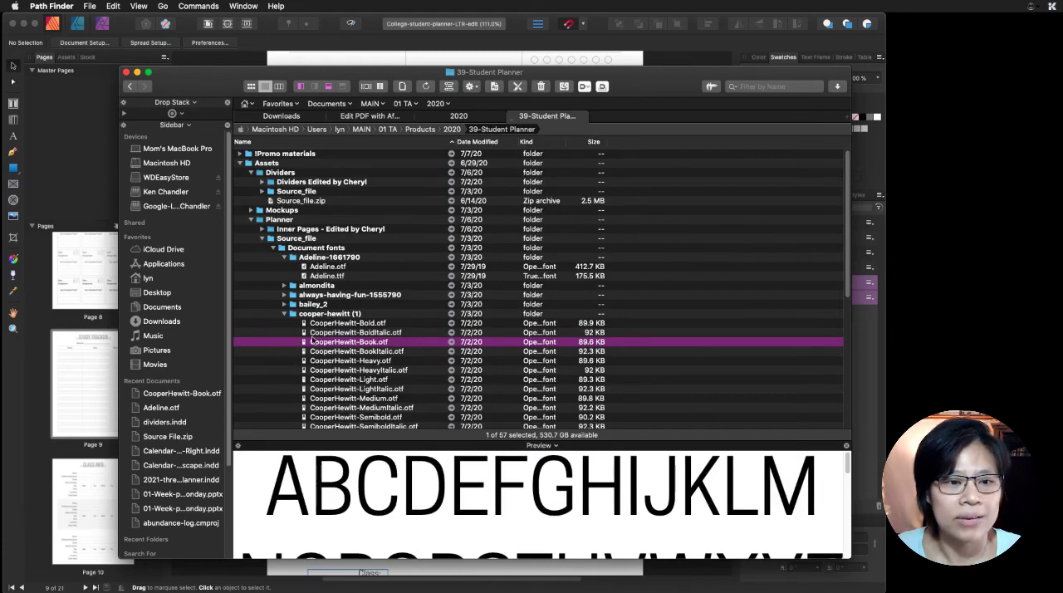
click(283, 314)
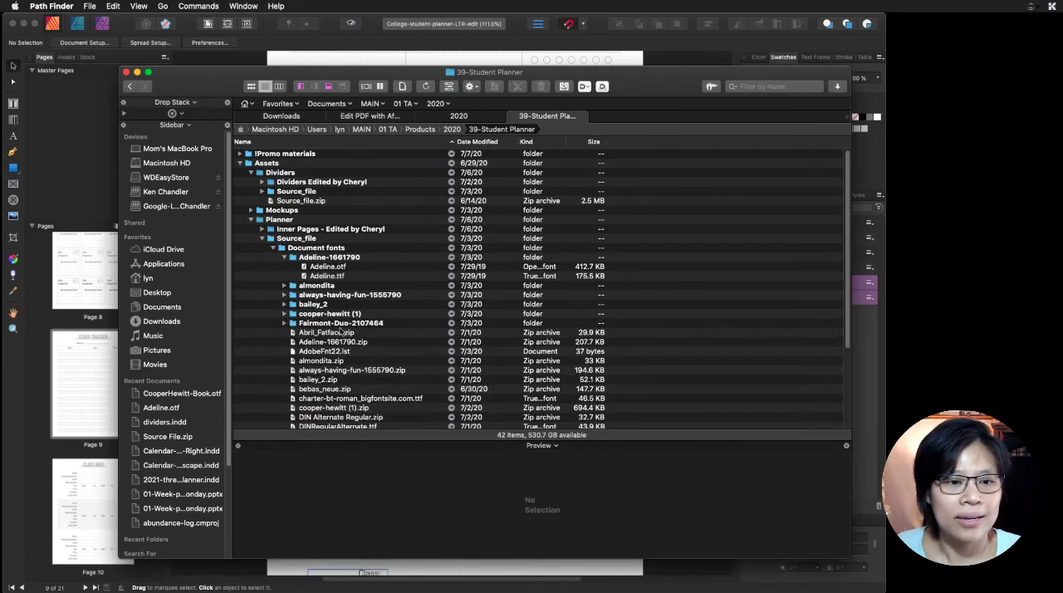
scroll(382, 353, down, 5)
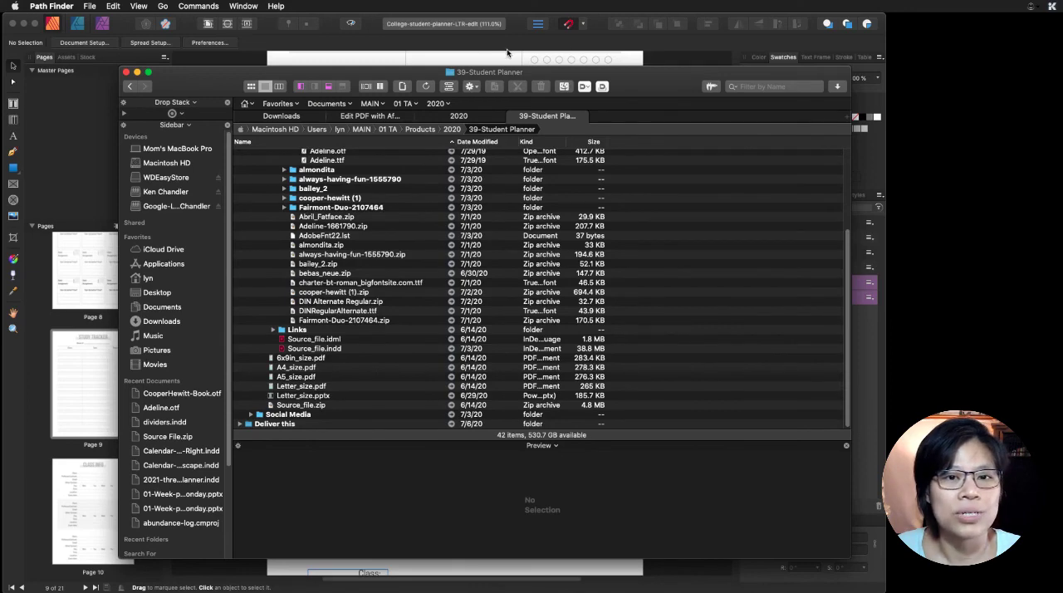
- Switch to Affinity Publisher and check which folder the planner is saved in, without saving it again
click(443, 52)
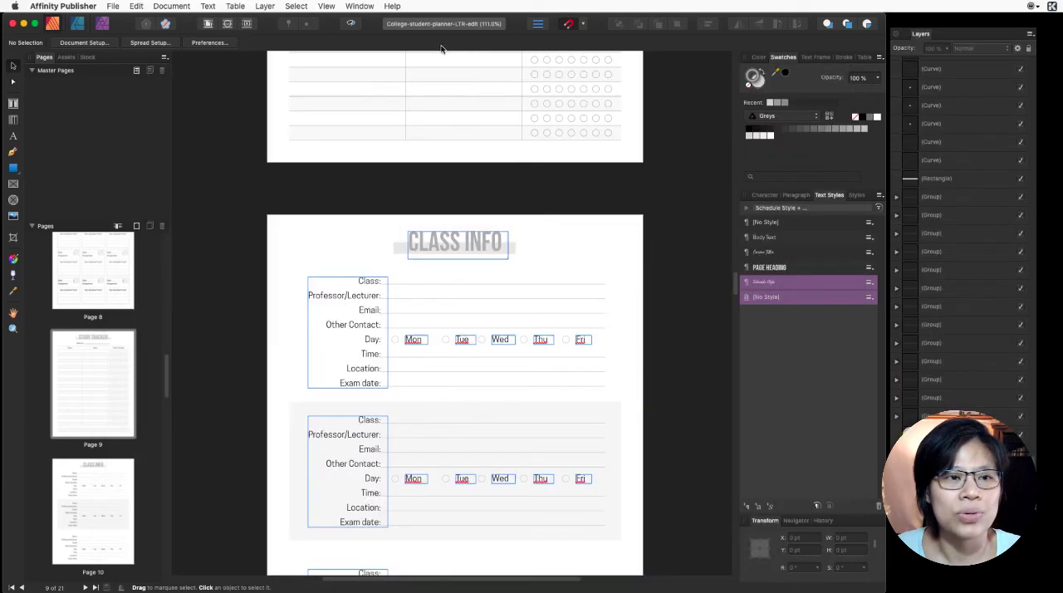
click(112, 6)
click(135, 92)
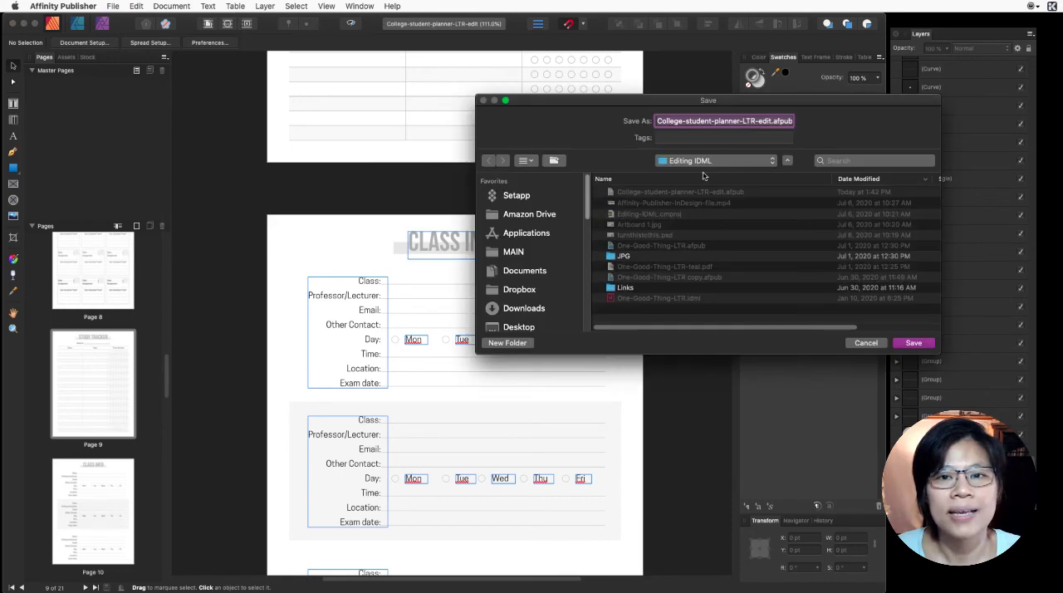
click(866, 342)
- Switch to Path Finder, open the Editing IDML folder under Videos, and view College-student-planner-LTR-edit.afpub in an enlarged preview
mouse_move(664, 586)
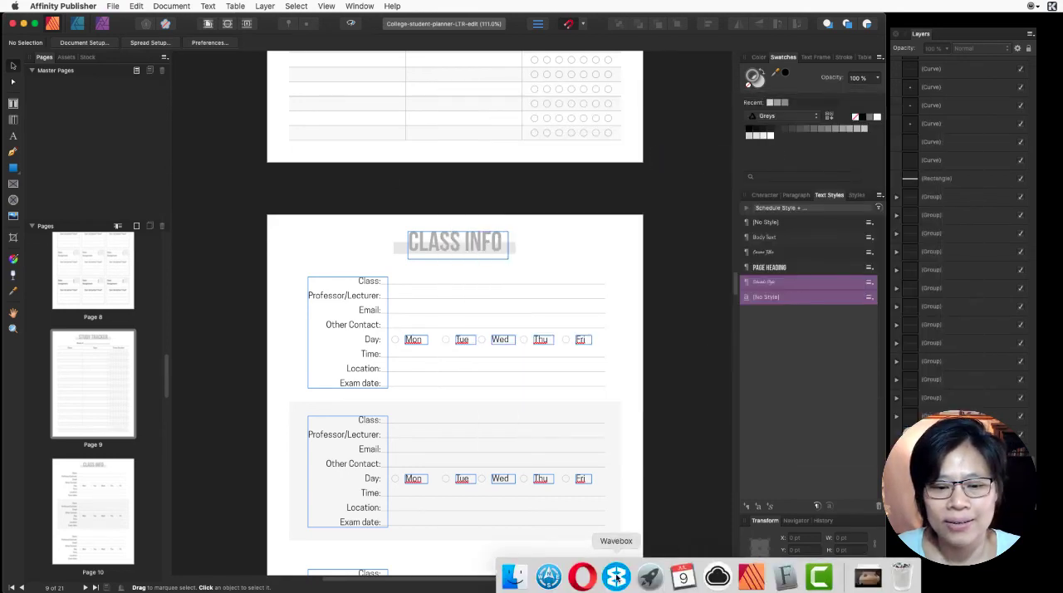
click(548, 576)
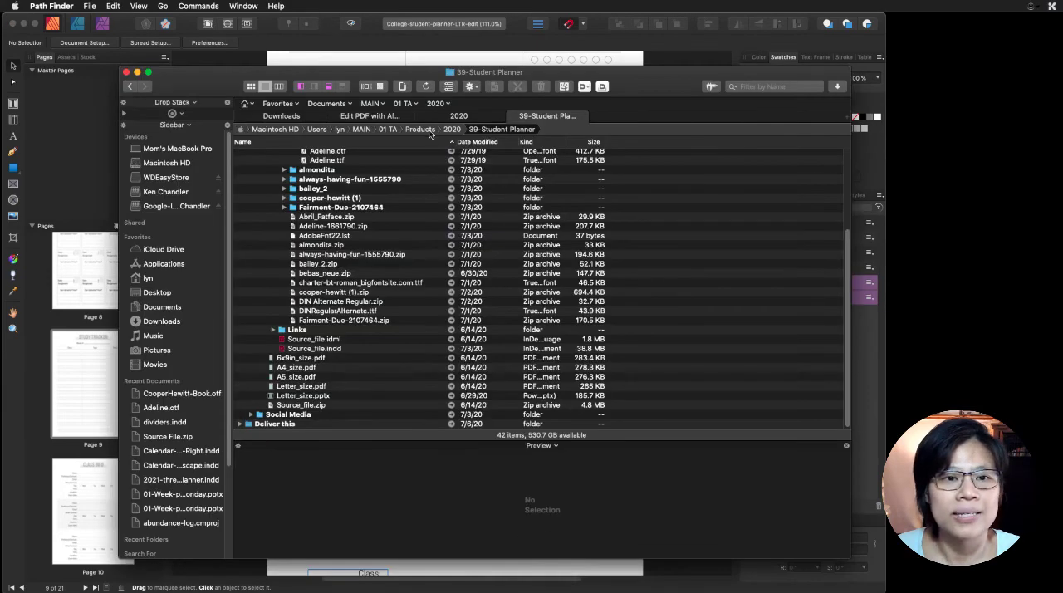
click(337, 116)
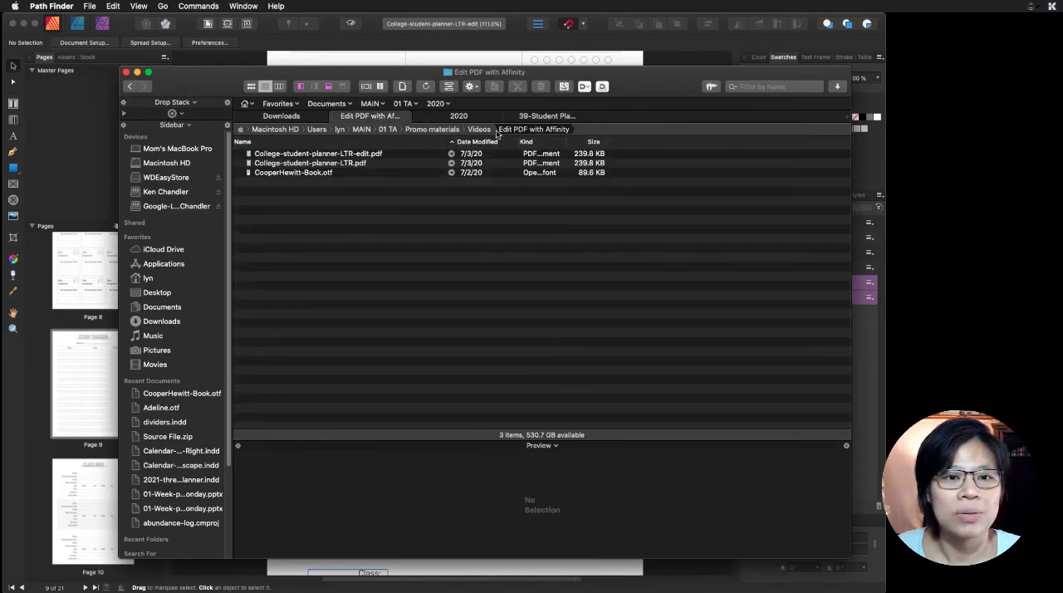
click(482, 130)
click(291, 164)
double_click(292, 165)
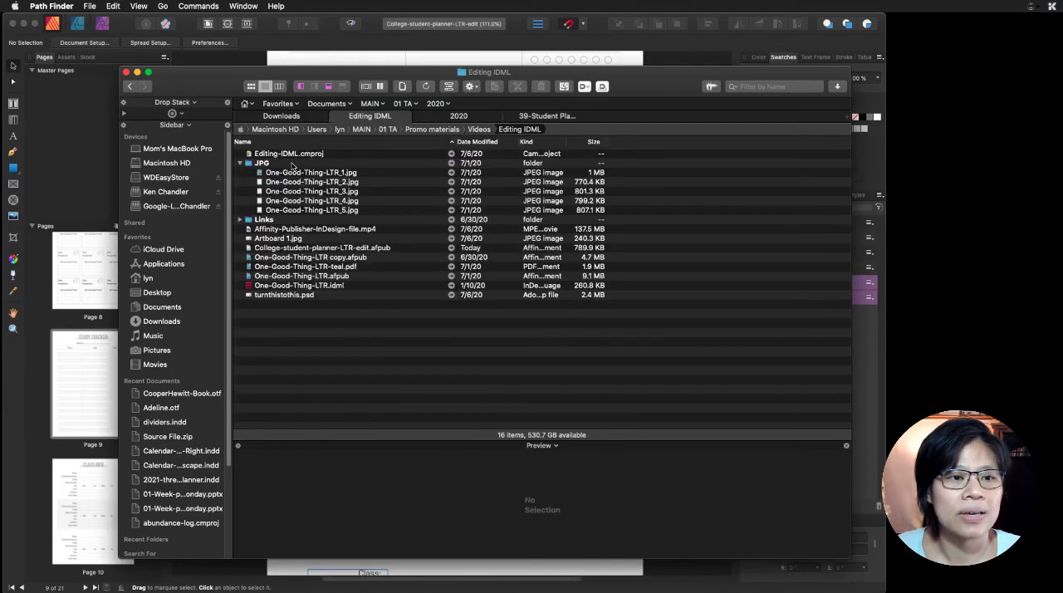
click(399, 249)
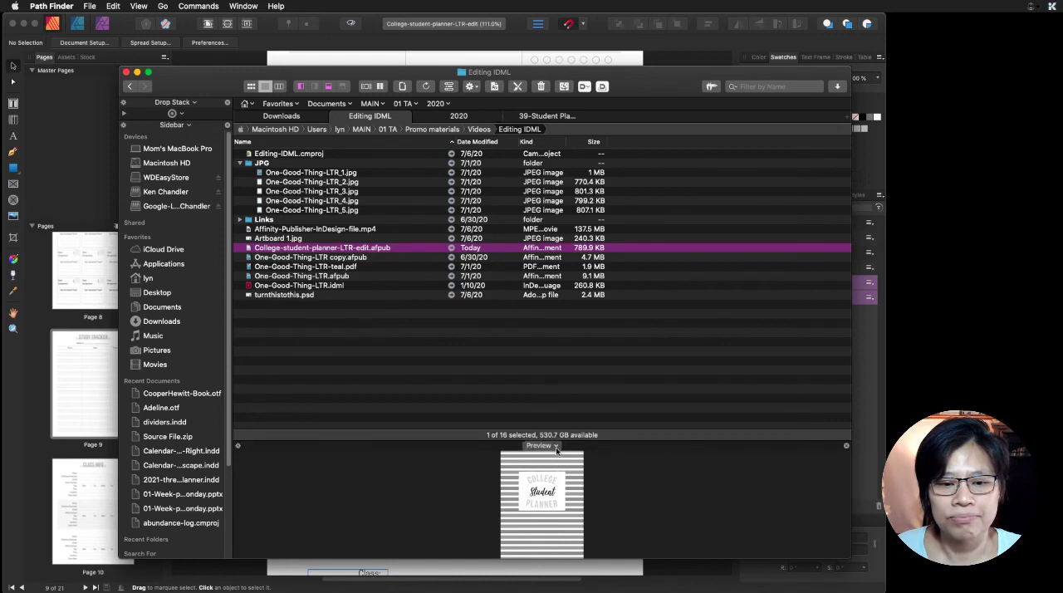
drag(614, 435, 621, 355)
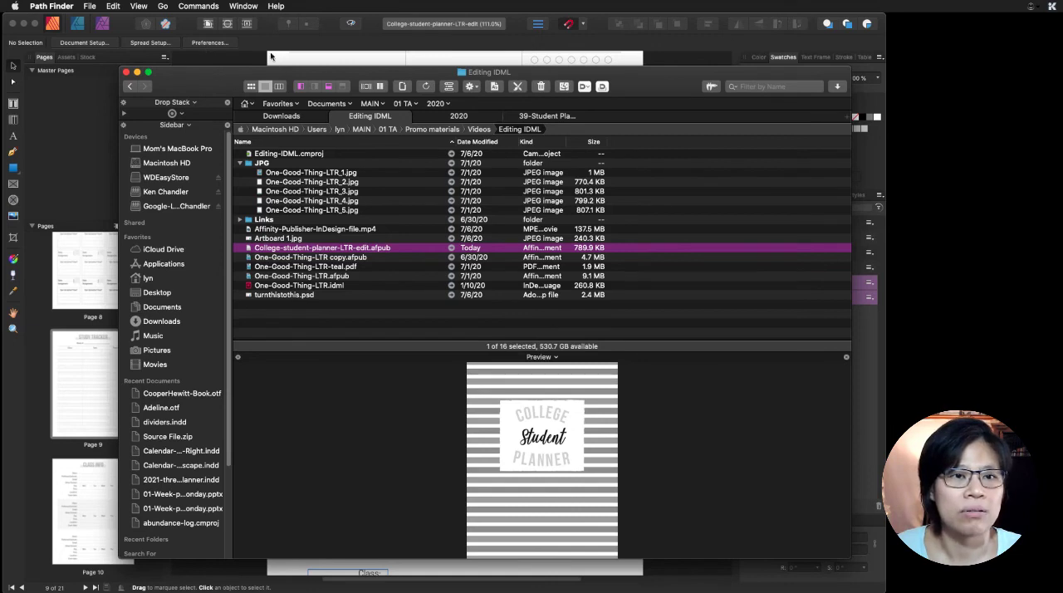
- Switch back to Affinity Publisher and change the document's color format to RGB/8
click(320, 44)
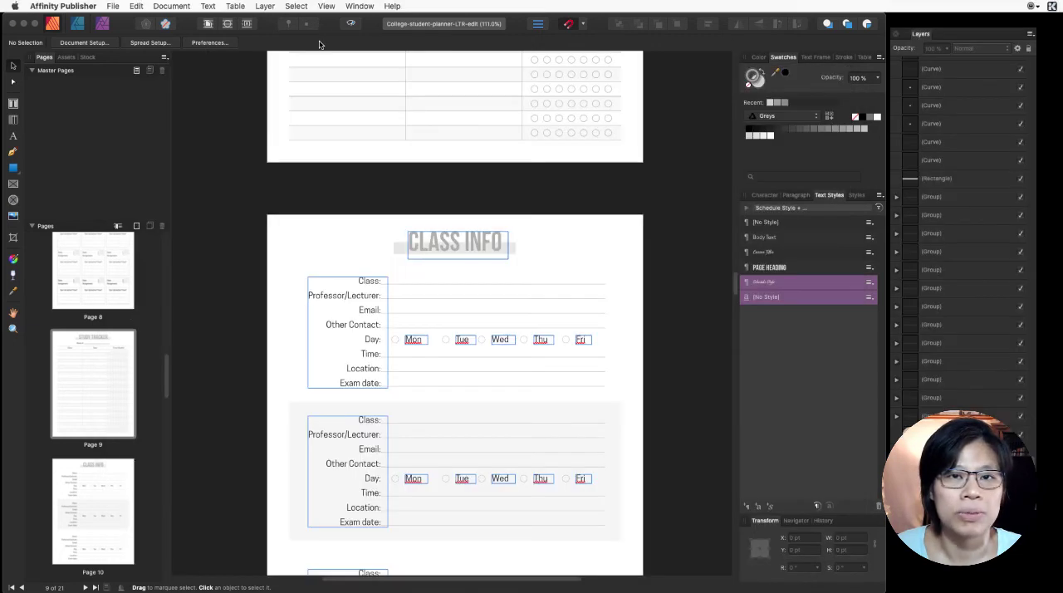
click(114, 7)
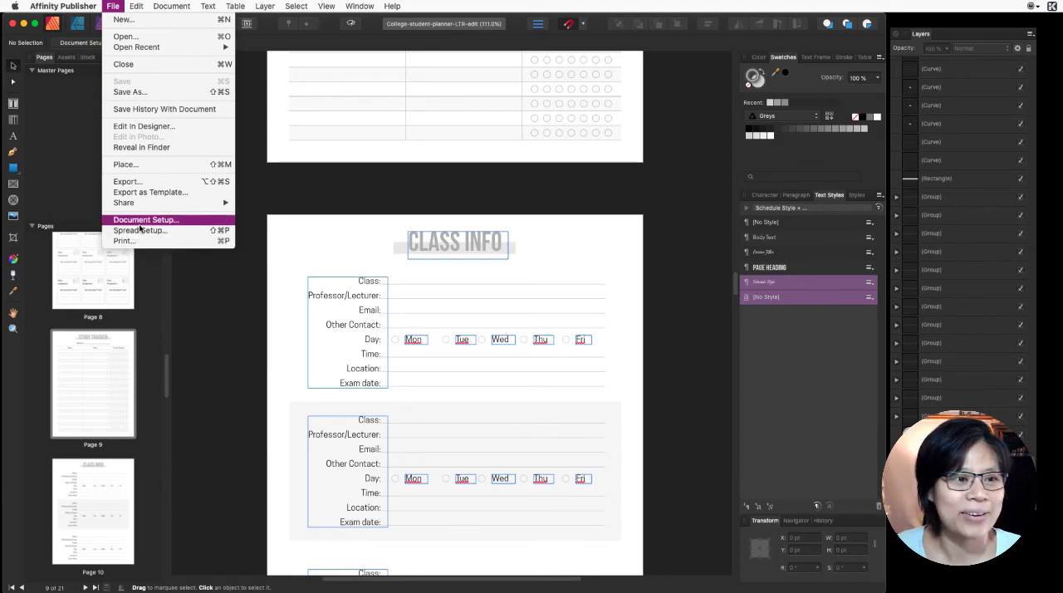
click(141, 221)
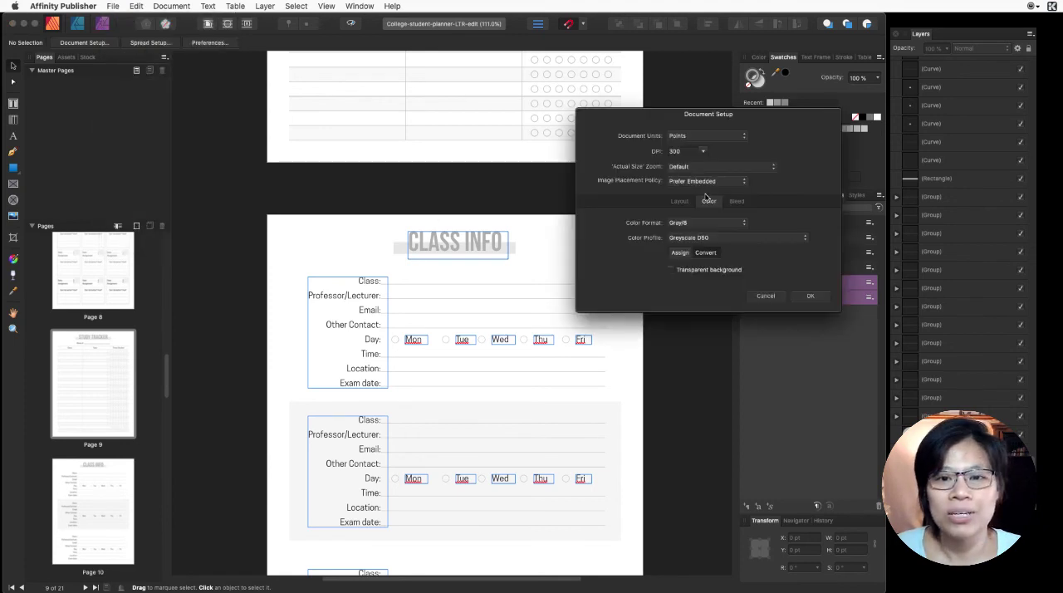
click(704, 224)
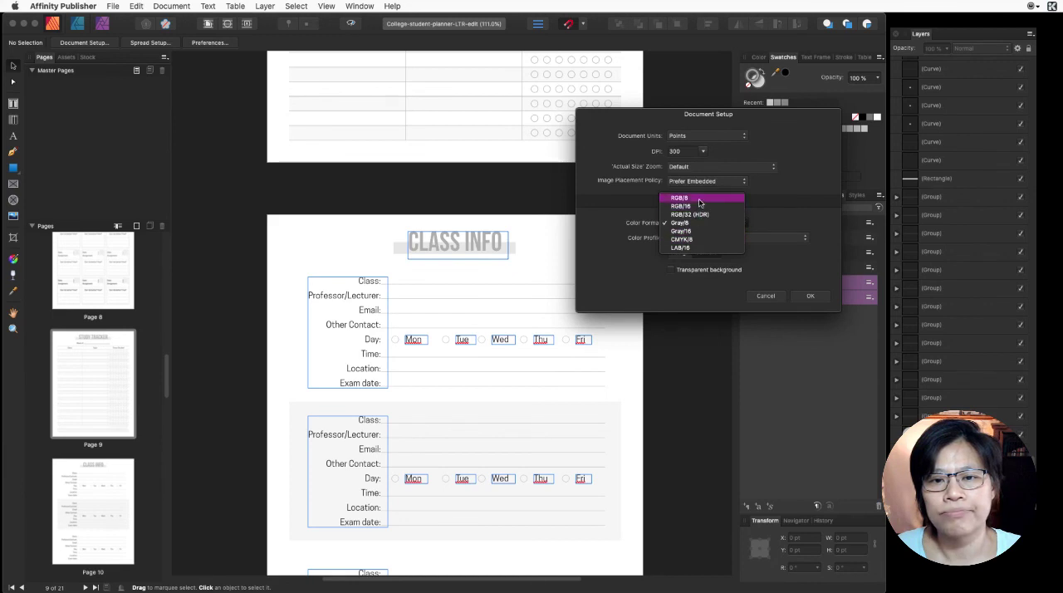
click(698, 198)
click(810, 295)
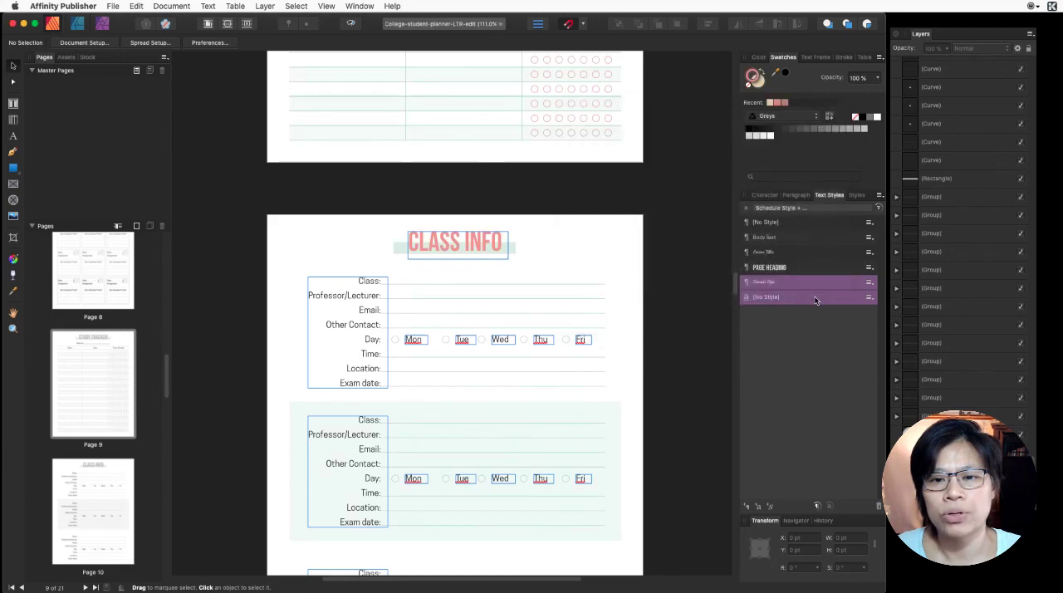
- Review the planner's colors from the Class Info page back to the cover, and again from the cover to the Class Schedule page
click(671, 268)
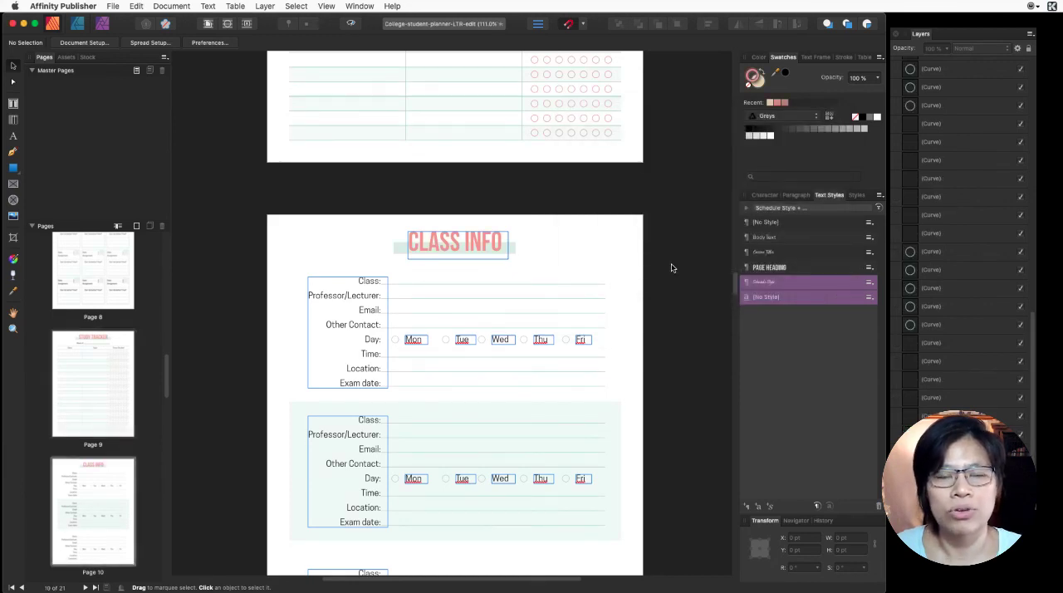
scroll(672, 268, up, 8)
scroll(671, 269, up, 20)
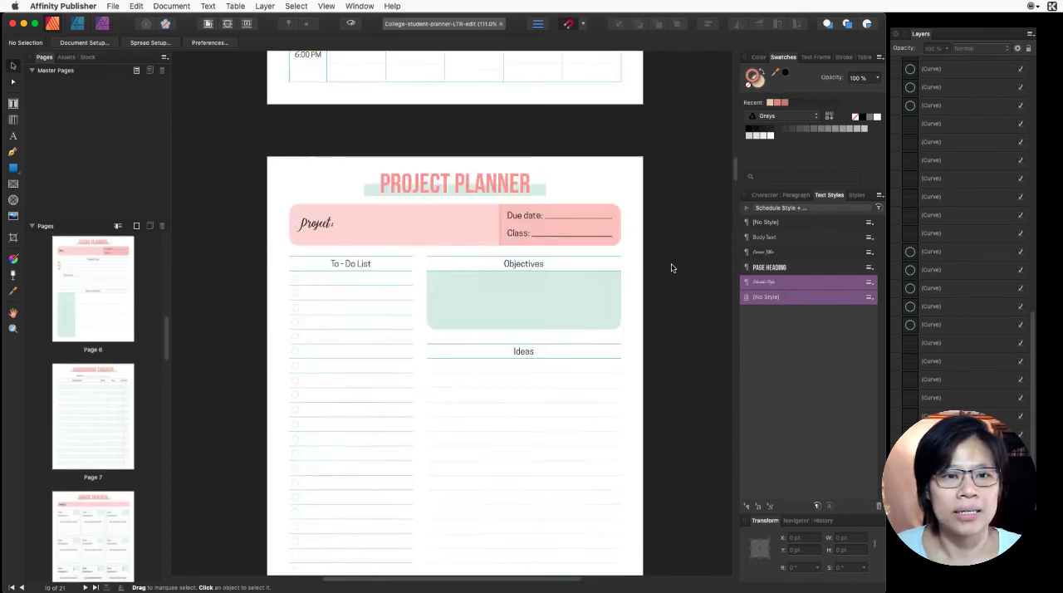
scroll(672, 267, up, 6)
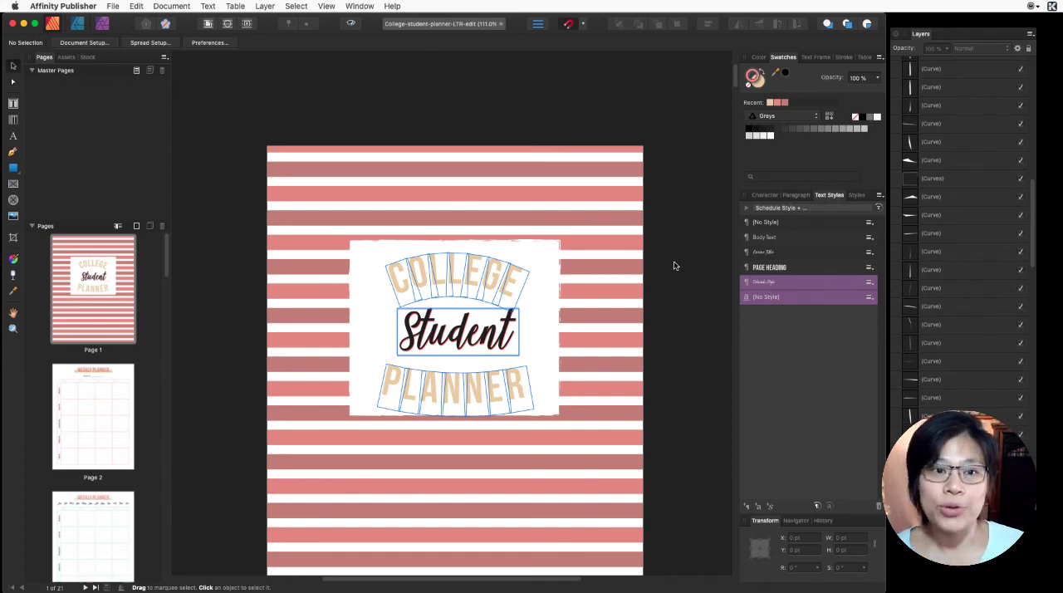
scroll(674, 265, down, 10)
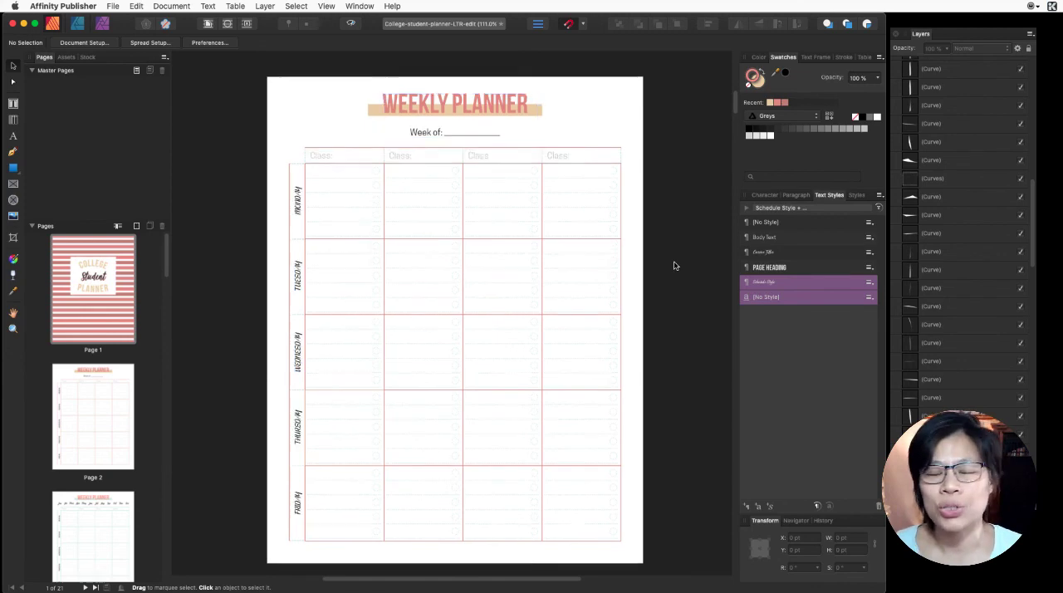
scroll(674, 266, down, 5)
scroll(674, 265, down, 4)
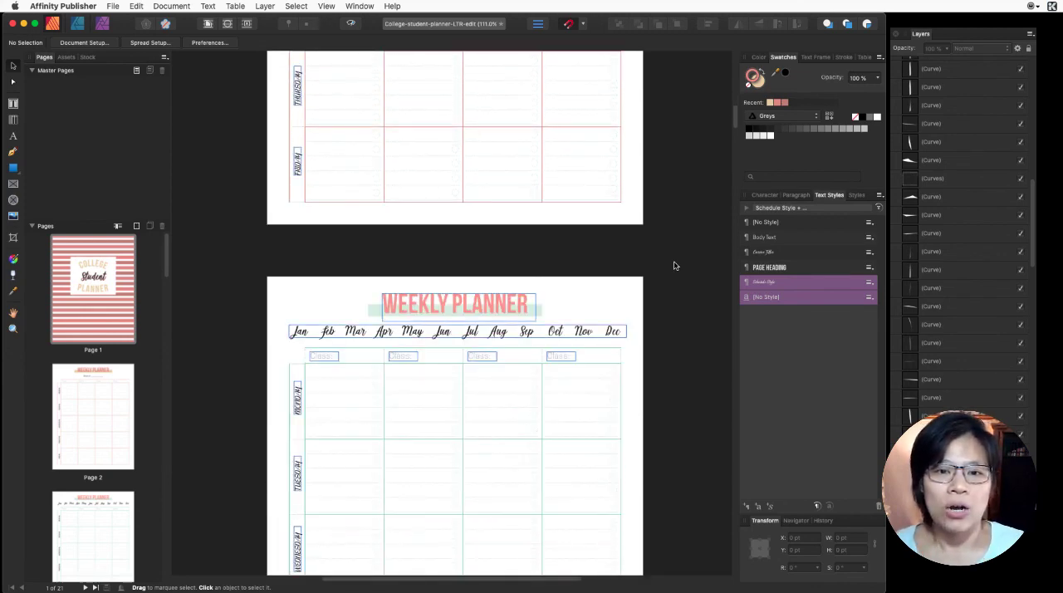
scroll(674, 265, down, 9)
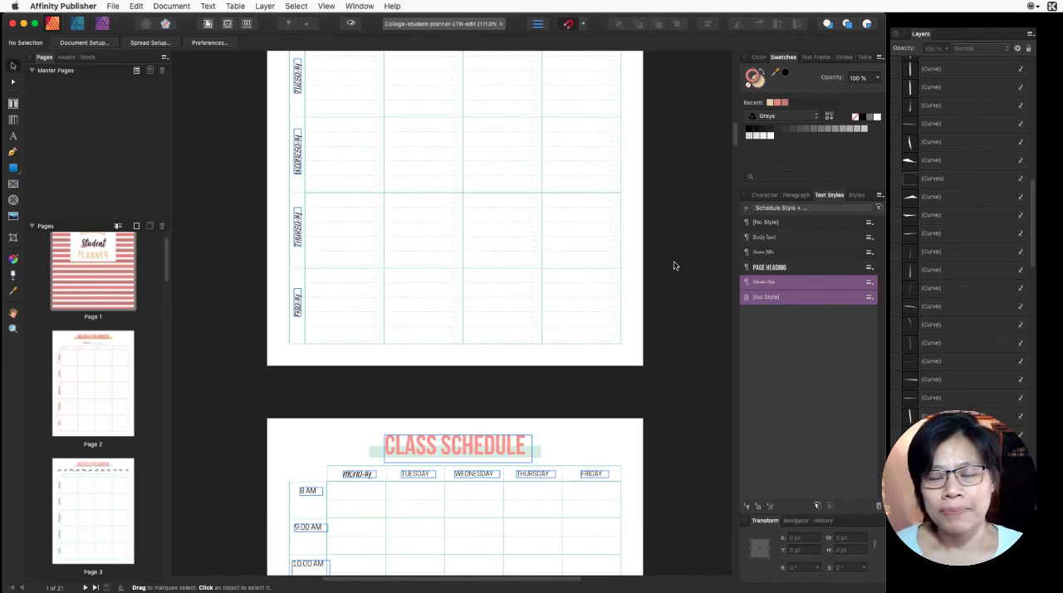
scroll(674, 265, down, 8)
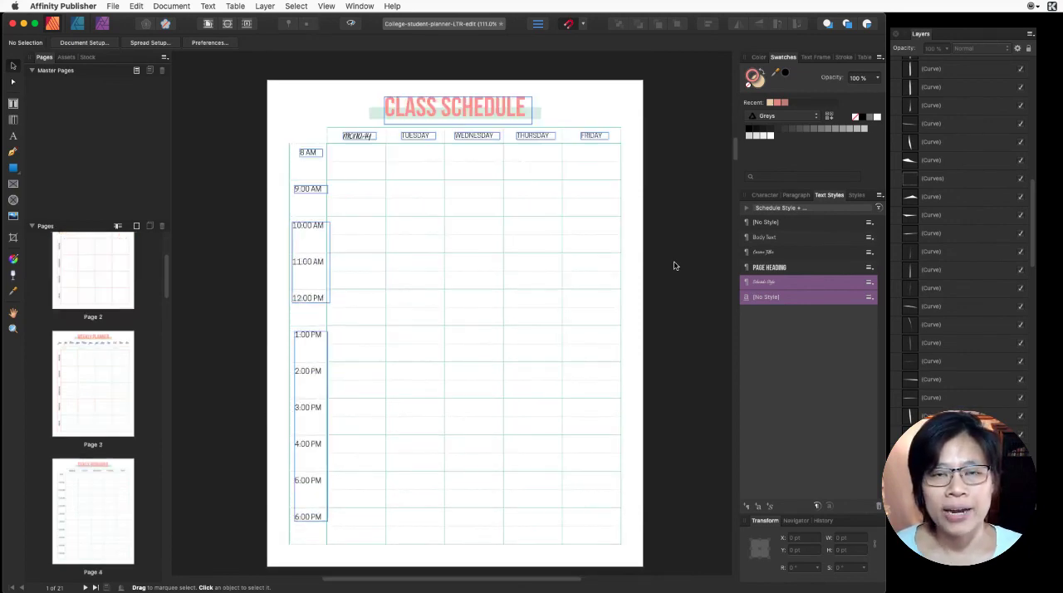